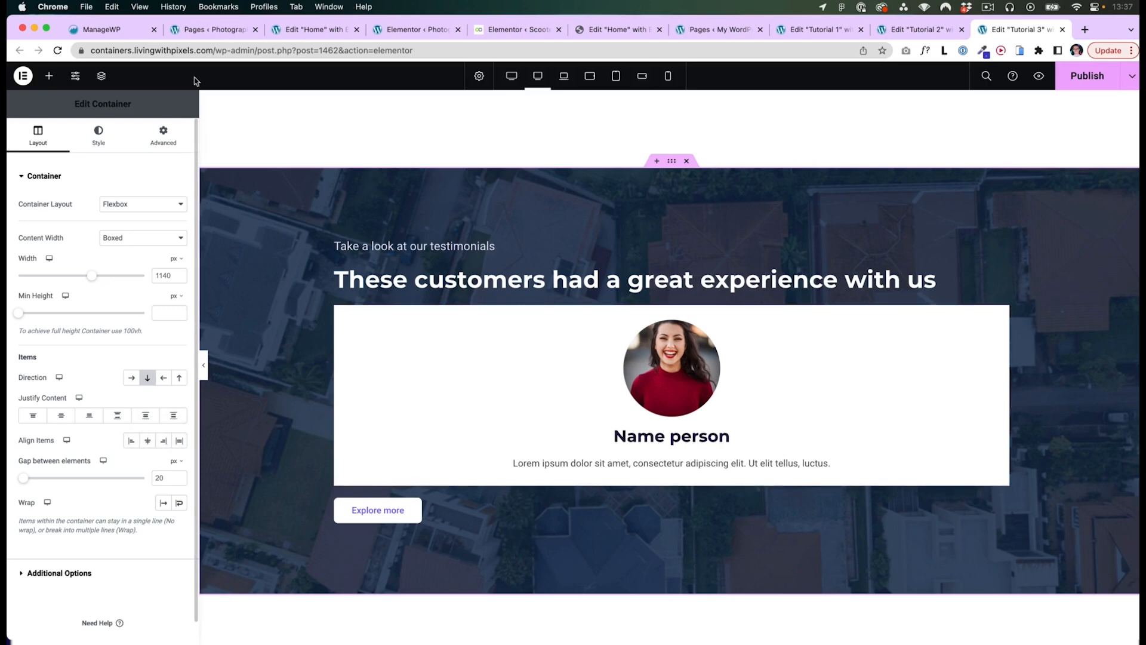
# Switch to the photography site's Home page tab and try Start and Center for the text column's horizontal alignment, ending on Start.
pyautogui.click(315, 29)
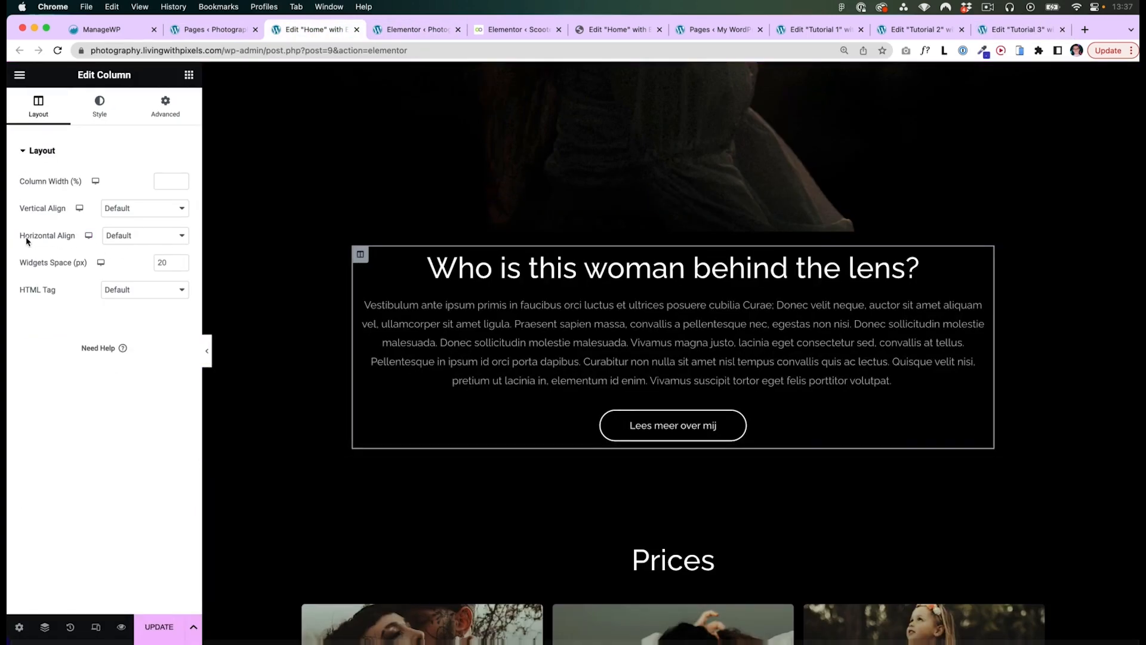
pyautogui.click(145, 235)
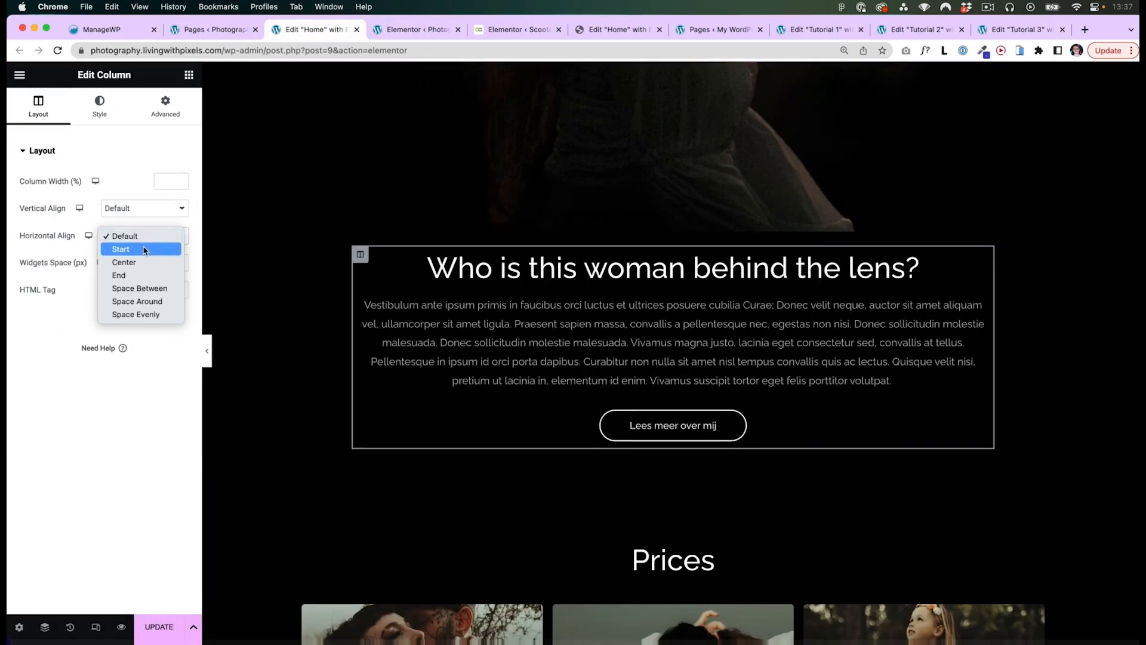
pyautogui.click(138, 249)
pyautogui.click(141, 235)
pyautogui.click(126, 261)
pyautogui.click(130, 238)
pyautogui.click(127, 211)
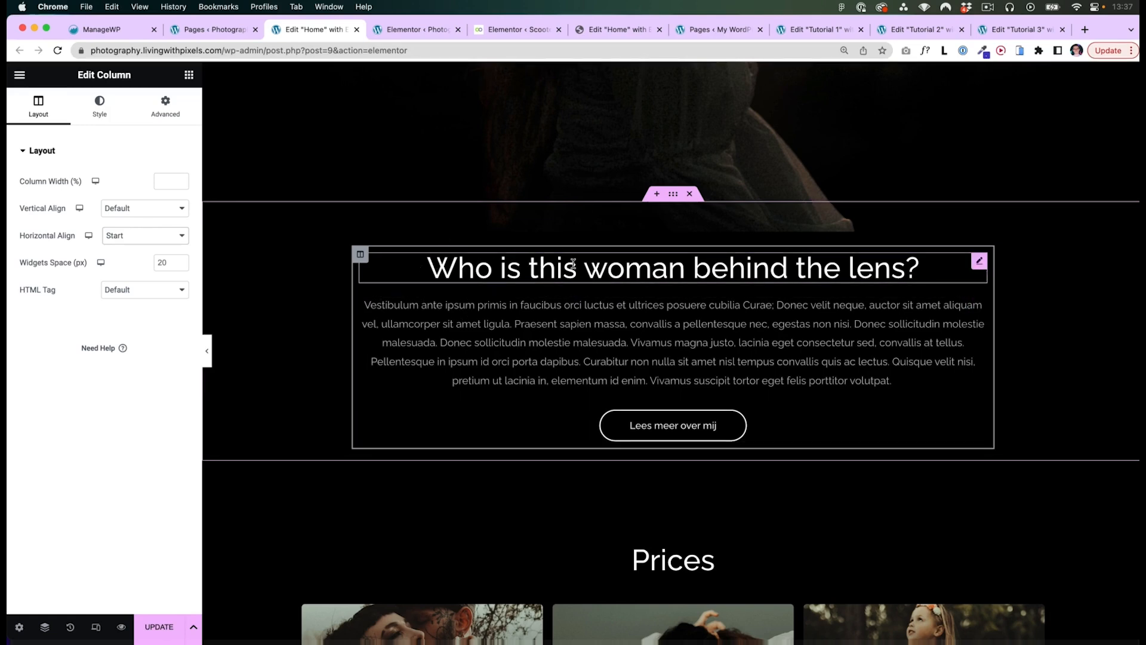
# Inspect the settings of the column's heading and button, and reset the column's horizontal alignment to Default.
pyautogui.click(980, 262)
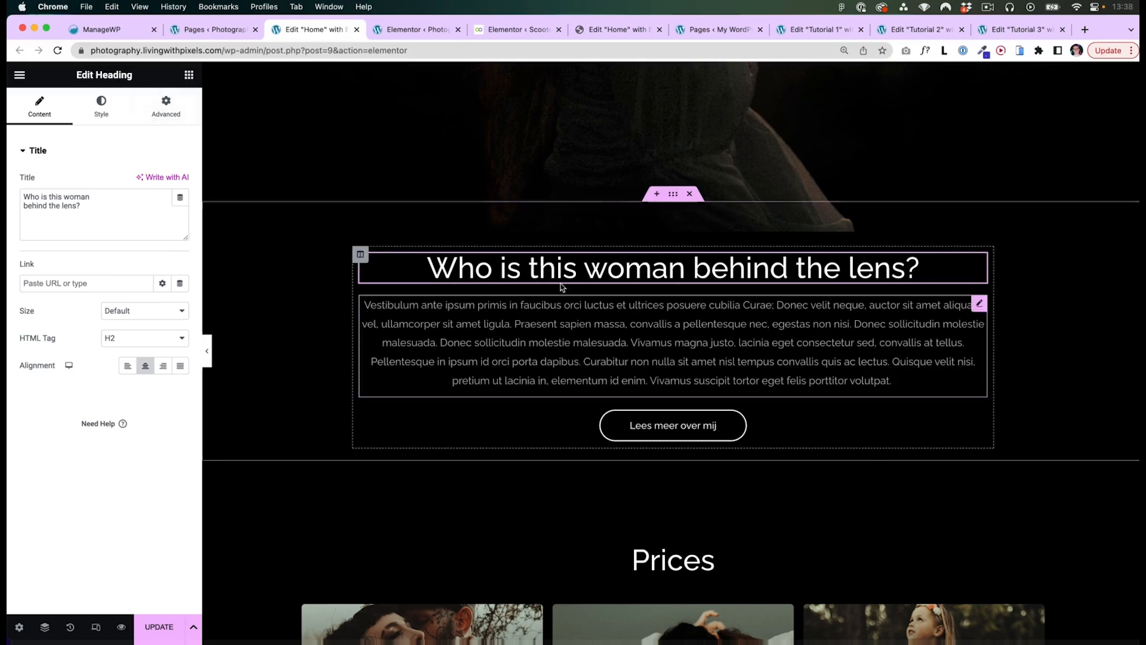
pyautogui.click(562, 428)
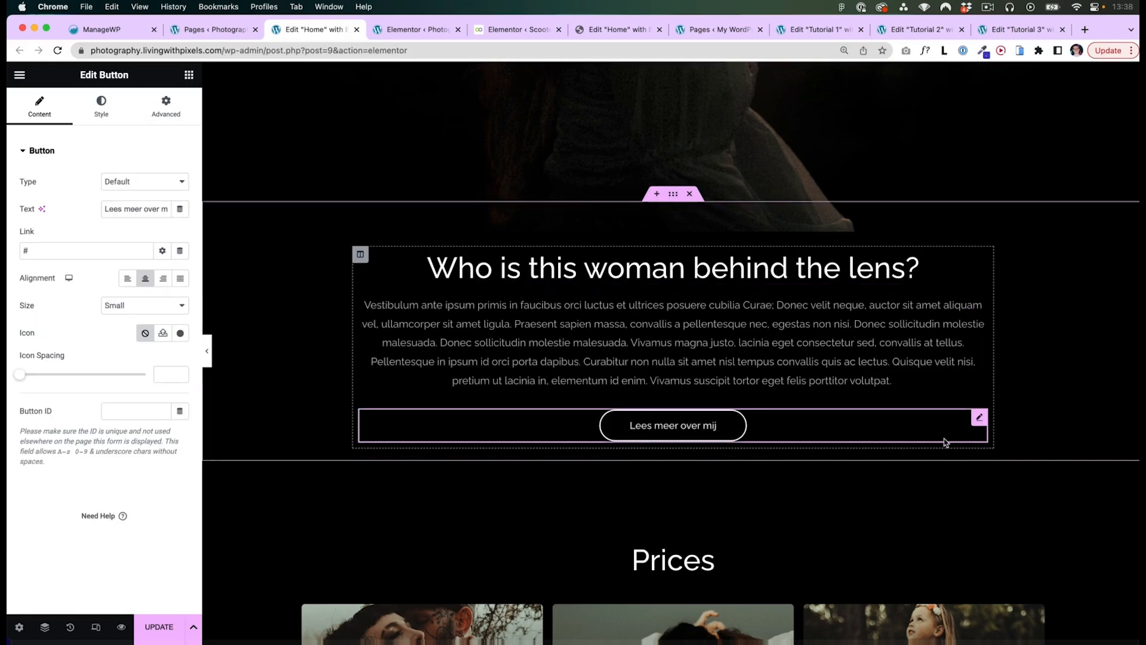
pyautogui.click(360, 254)
pyautogui.click(143, 236)
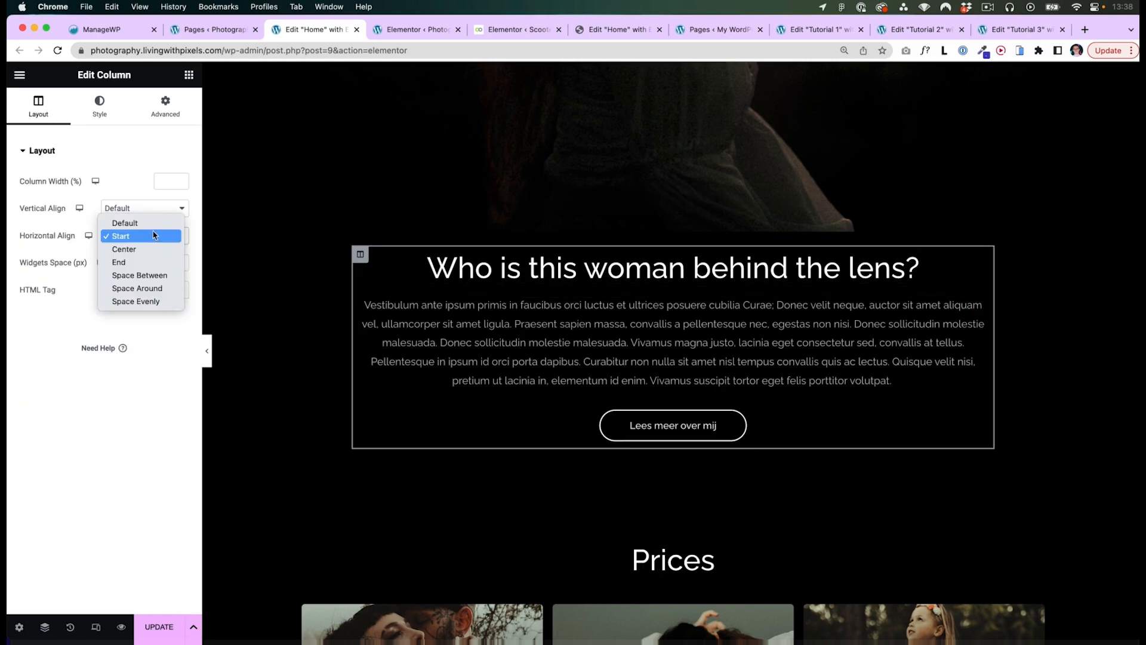
pyautogui.click(138, 225)
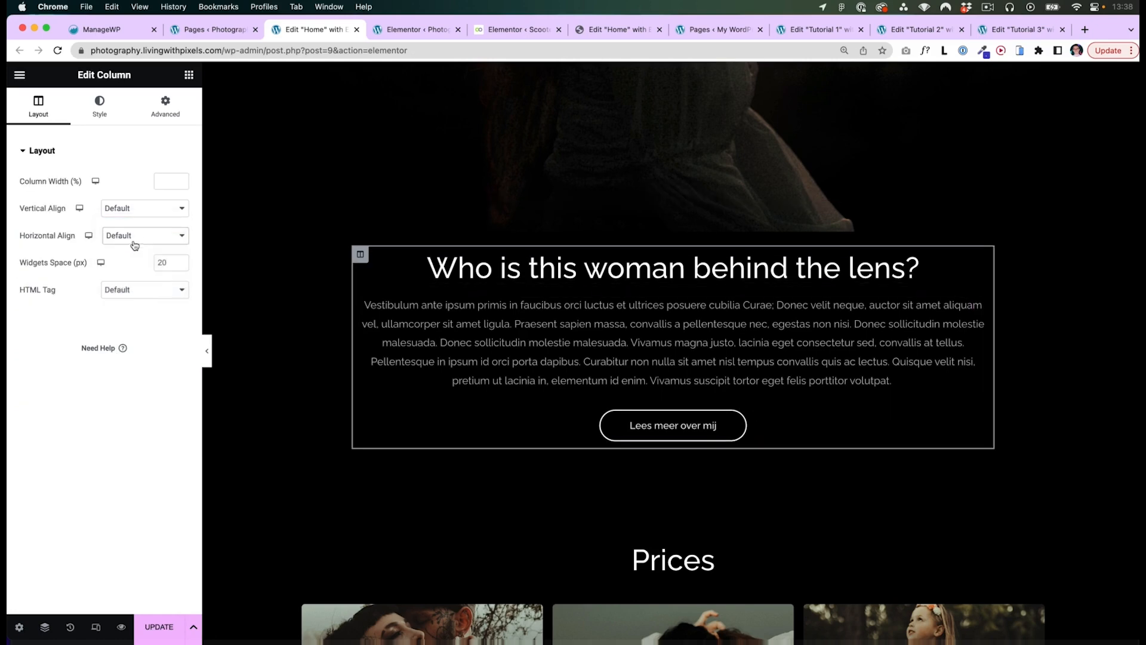
# Set the "Lees meer over mij" button's width to Inline (auto).
pyautogui.click(563, 428)
pyautogui.click(165, 108)
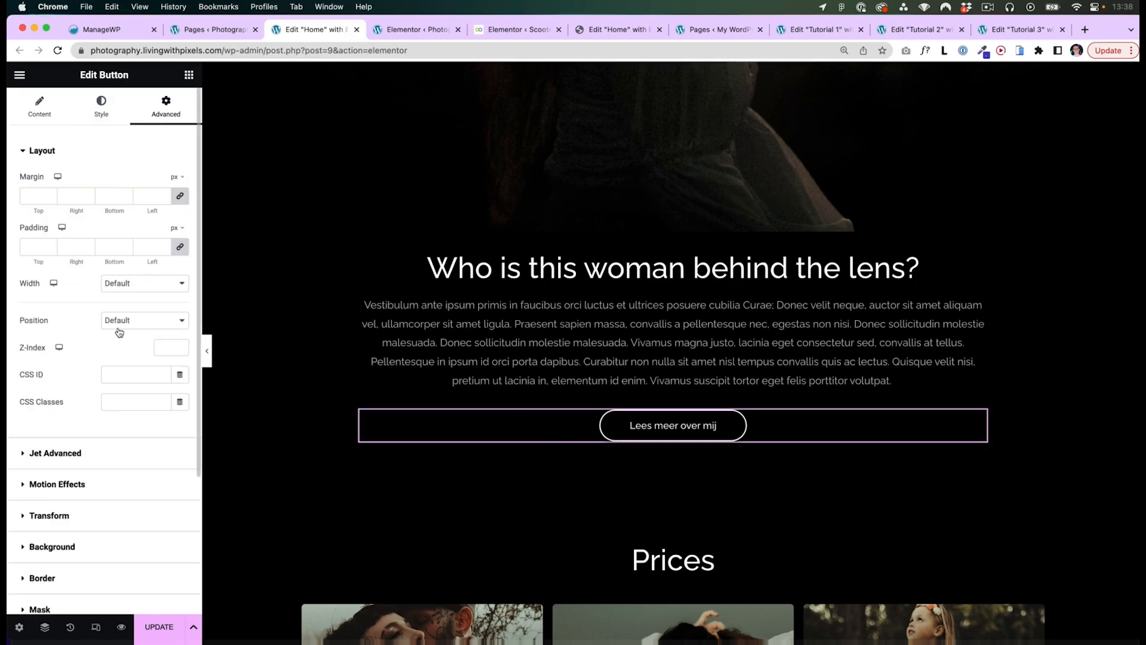
pyautogui.click(135, 289)
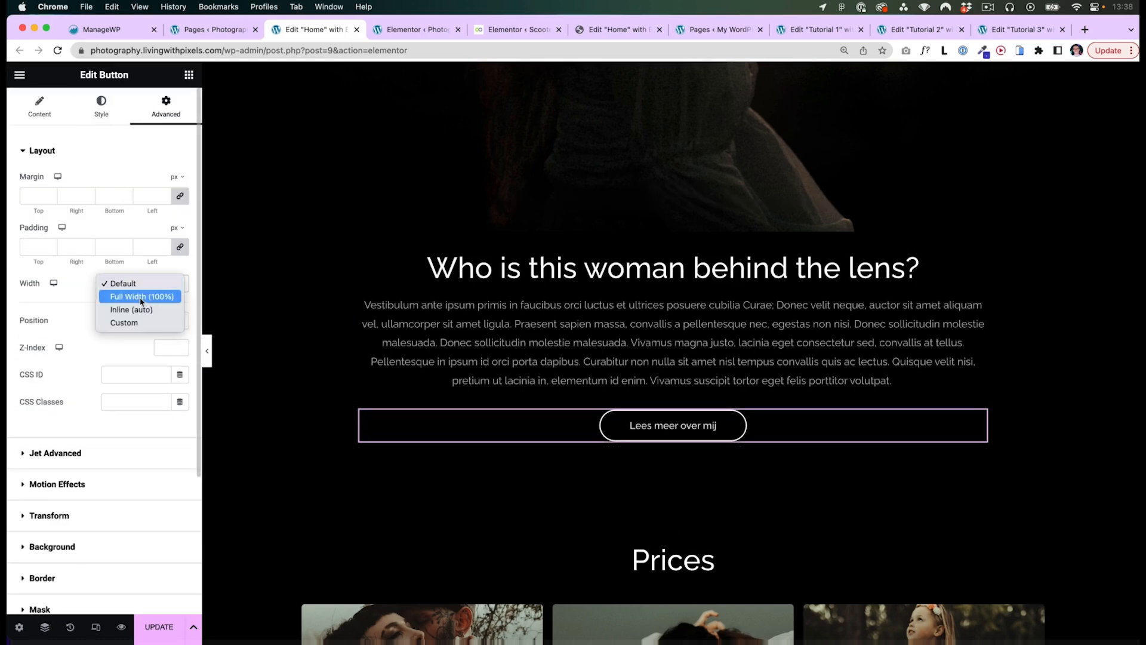
pyautogui.click(142, 307)
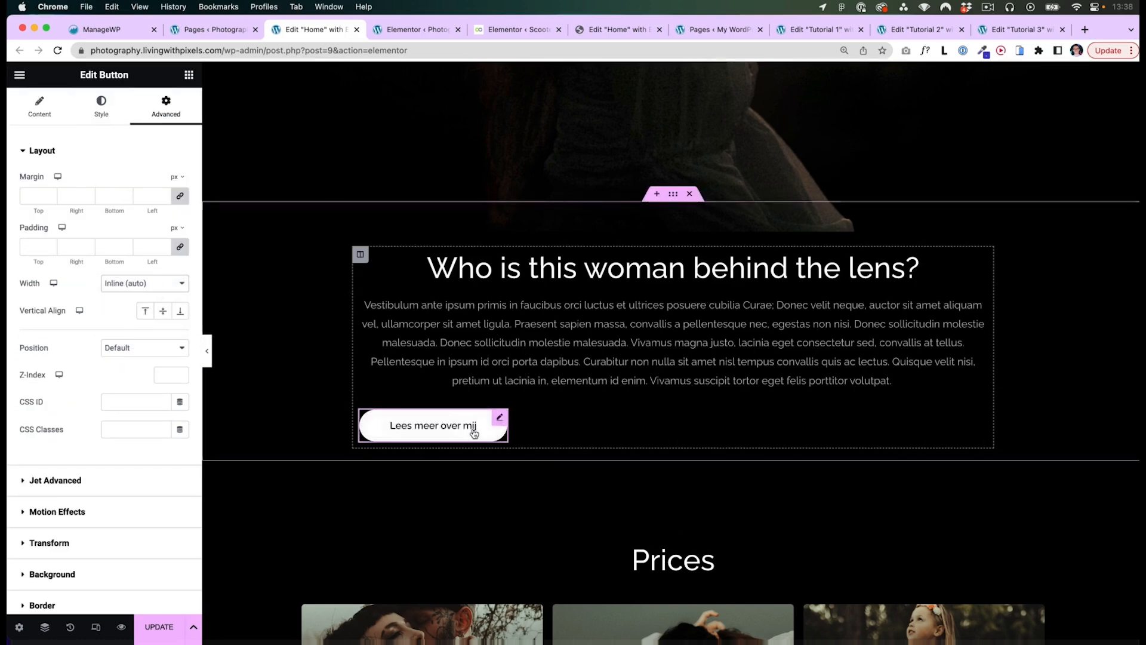
# Try Center for the column's horizontal alignment and return the setting to Default.
pyautogui.click(360, 253)
pyautogui.click(132, 238)
pyautogui.click(137, 262)
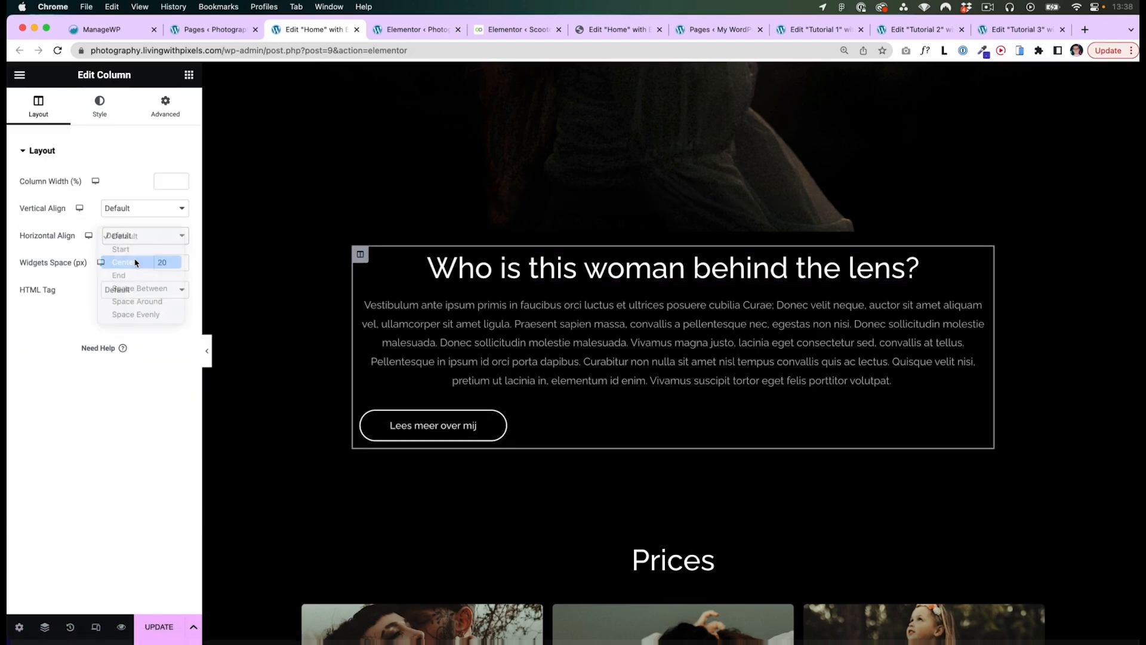
pyautogui.click(138, 236)
pyautogui.click(135, 249)
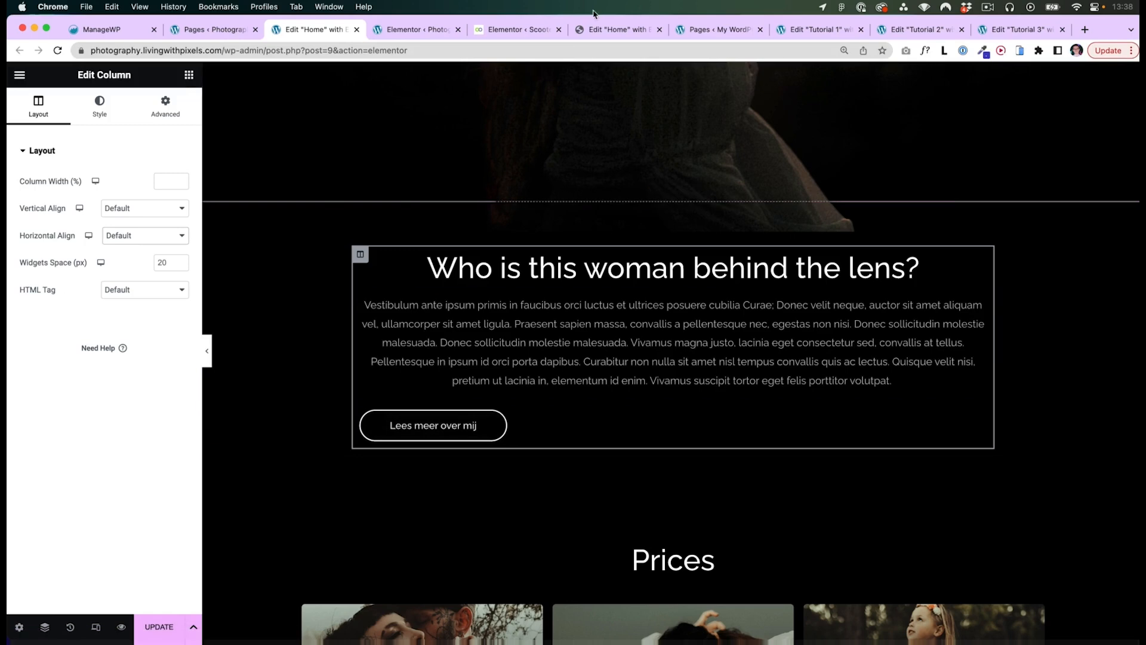
# Return to the Tutorial 3 page tab and set the testimonial container's Align Items to Start.
pyautogui.click(1003, 30)
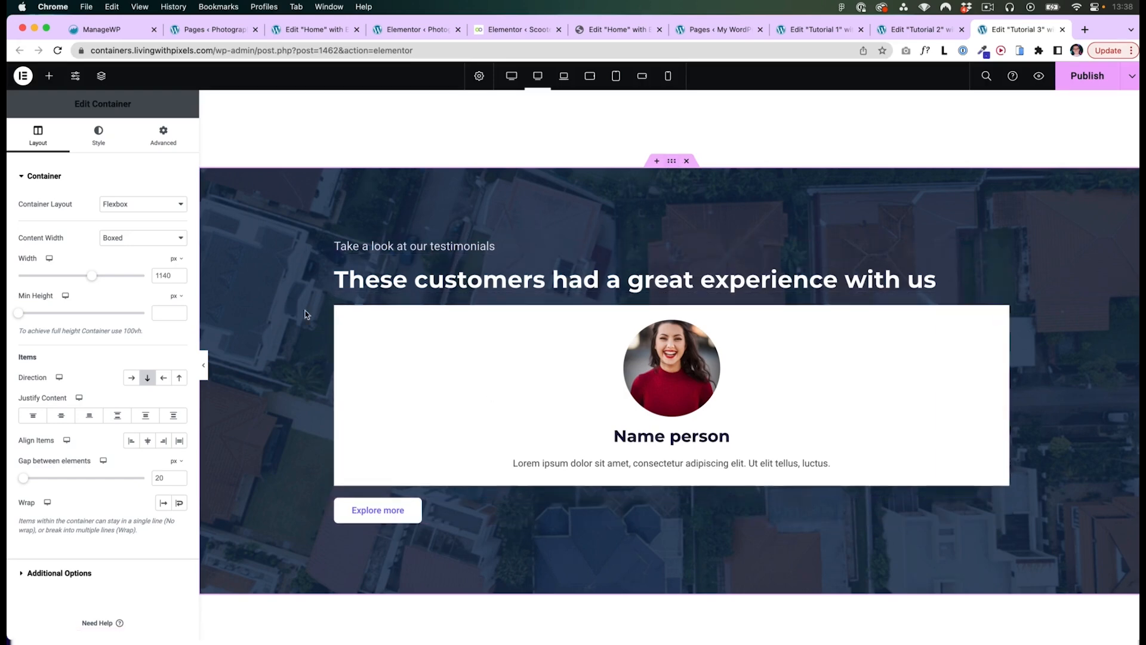
pyautogui.click(131, 442)
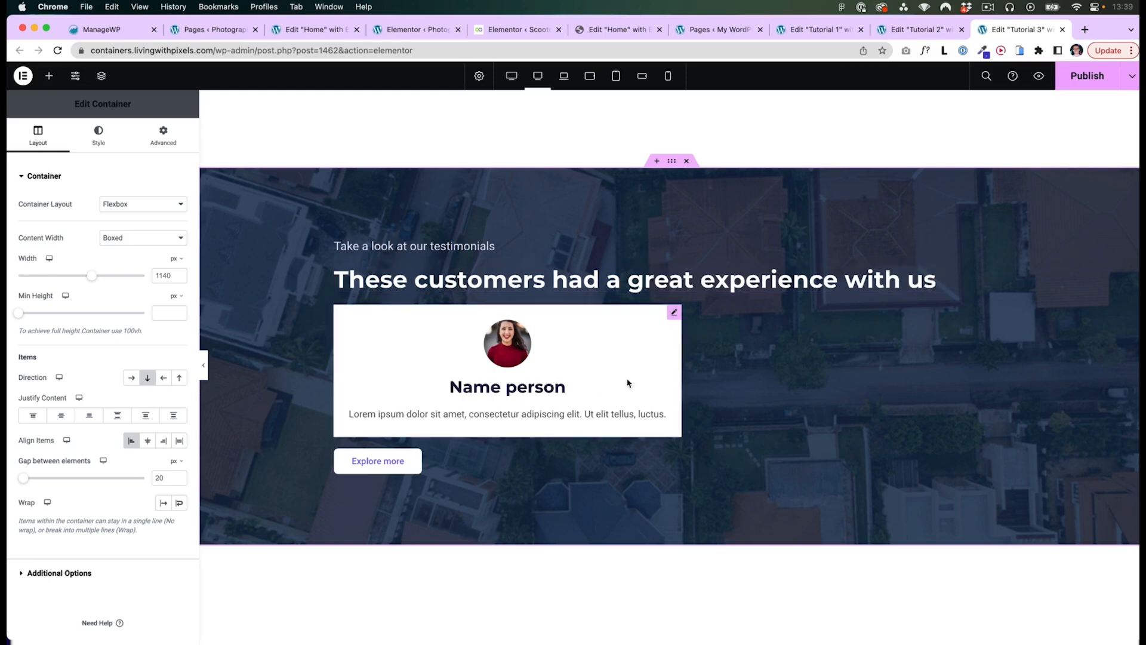
# Try doubling the image box's description by pasting a copy of its text at the end, and undo the paste.
pyautogui.click(674, 313)
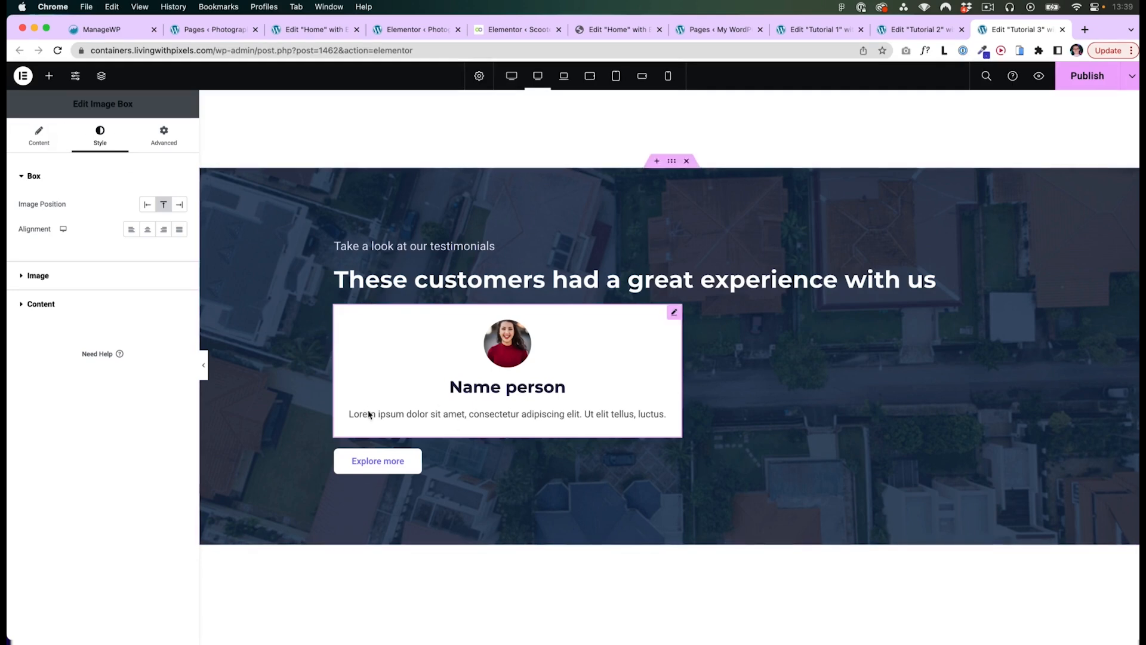
pyautogui.click(43, 141)
pyautogui.moveTo(143, 457); pyautogui.dragTo(22, 446)
pyautogui.press('super+c')
pyautogui.click(153, 459)
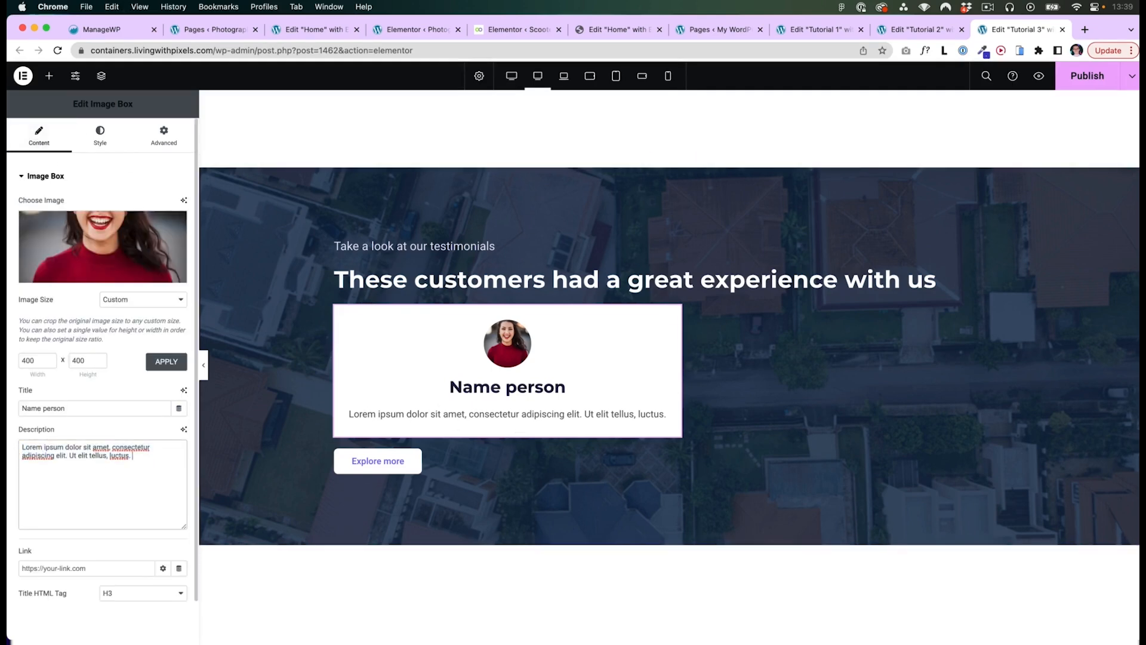
pyautogui.press('super+v')
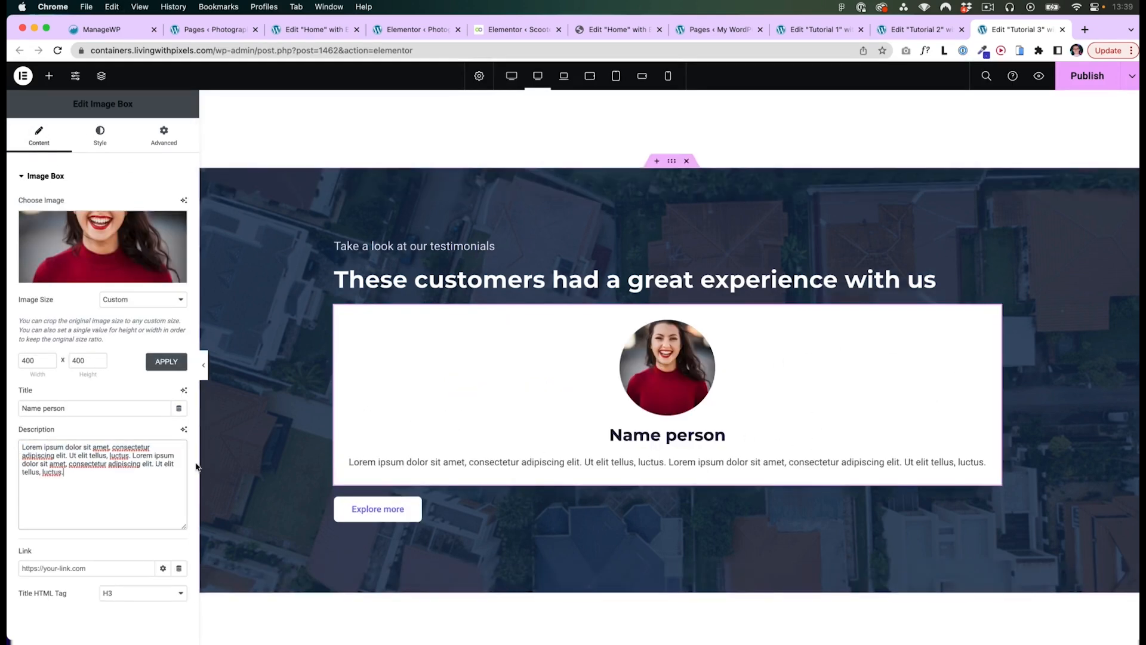
pyautogui.press('super+z')
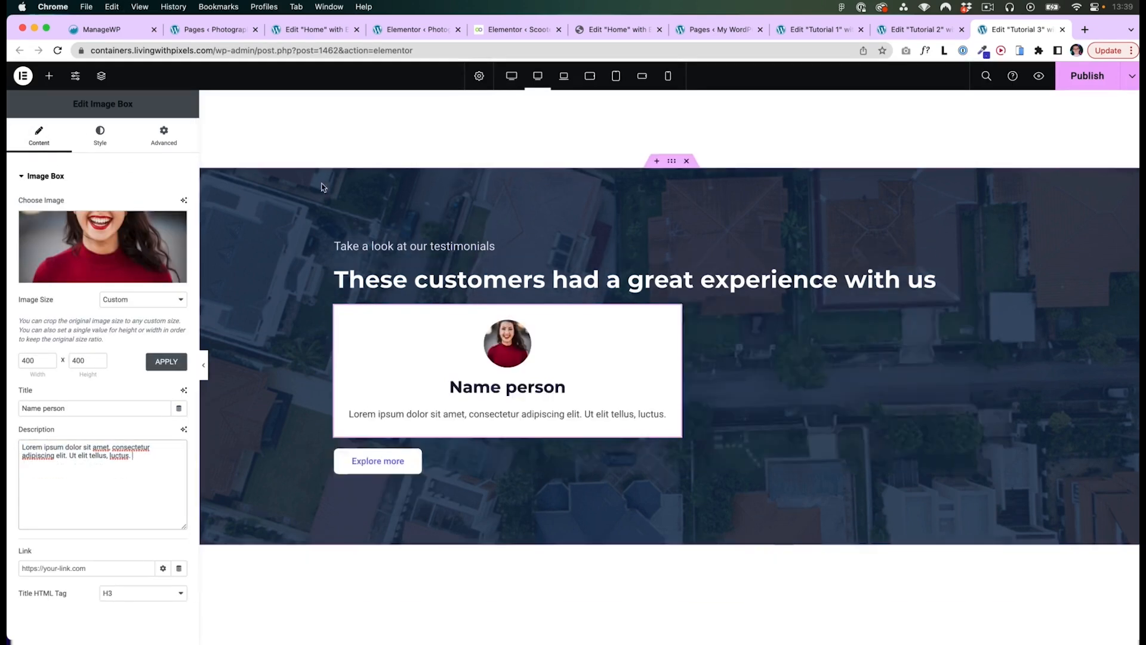
# Set the testimonial container's Align Items to Center.
pyautogui.click(672, 163)
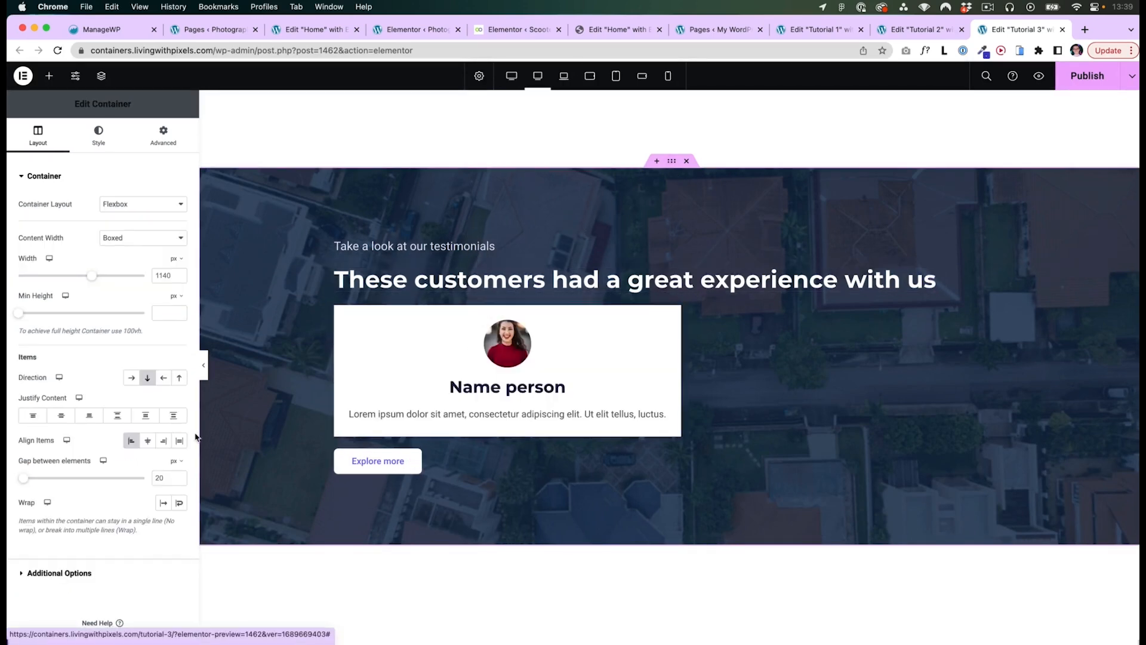
pyautogui.click(148, 440)
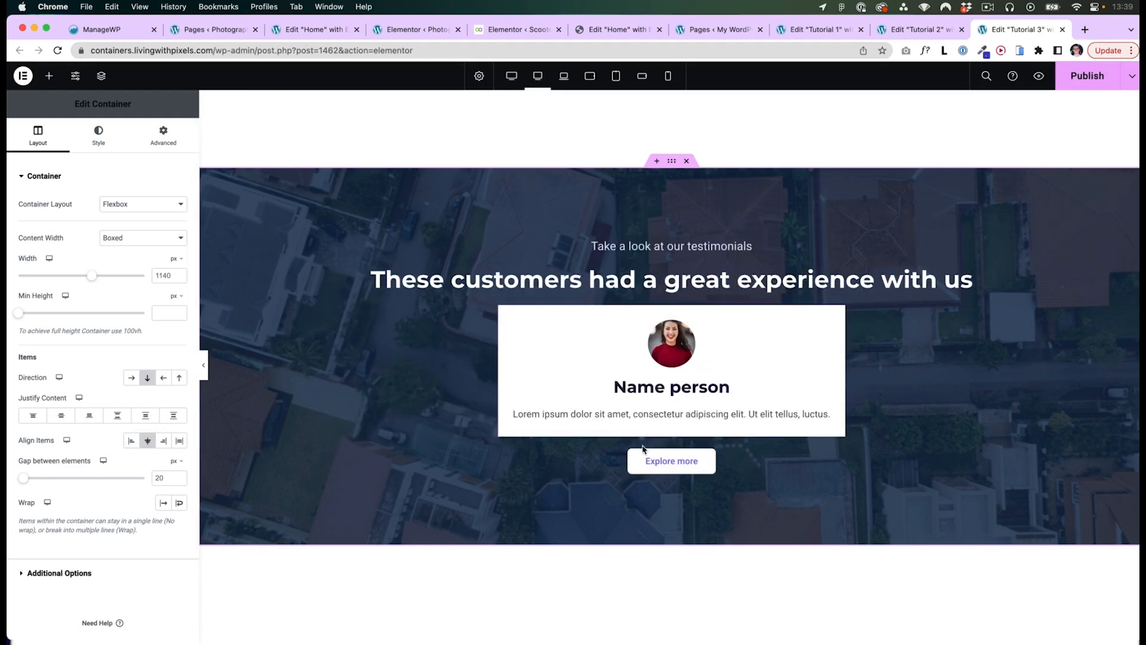
# Duplicate the image box's lorem ipsum sentences within its description.
pyautogui.click(839, 315)
pyautogui.tripleClick(142, 461)
pyautogui.press('cmd+c')
pyautogui.click(142, 460)
pyautogui.press('cmd+v')
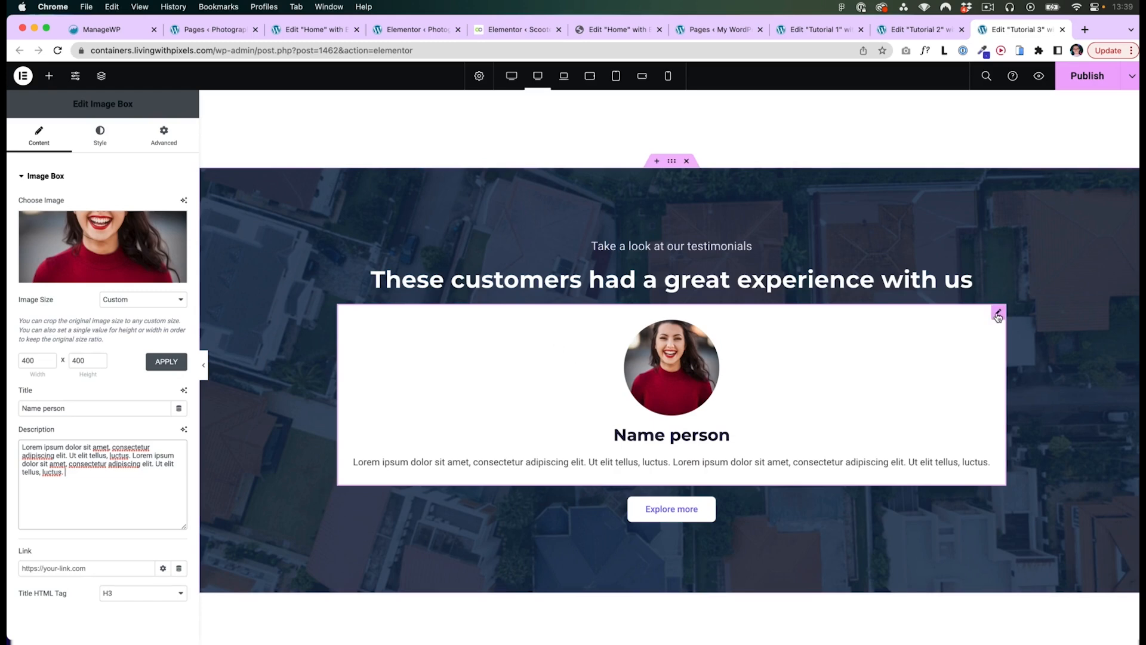
# Try Inline (auto) width on the image box, and settle on a Custom width of 53%.
pyautogui.click(146, 140)
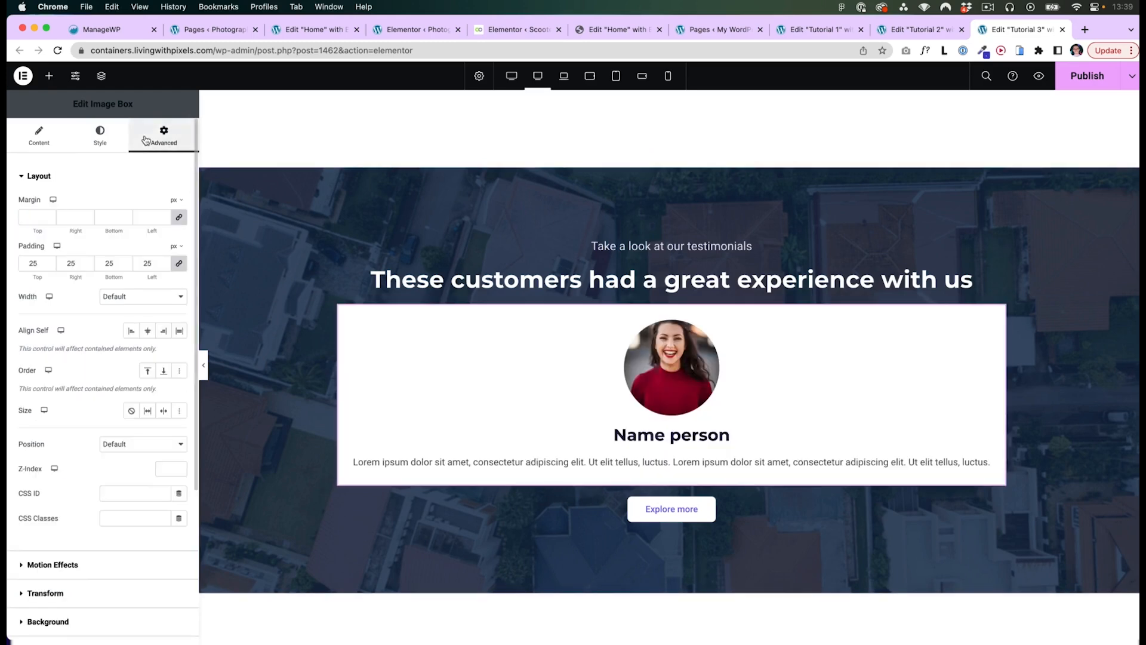
pyautogui.click(128, 298)
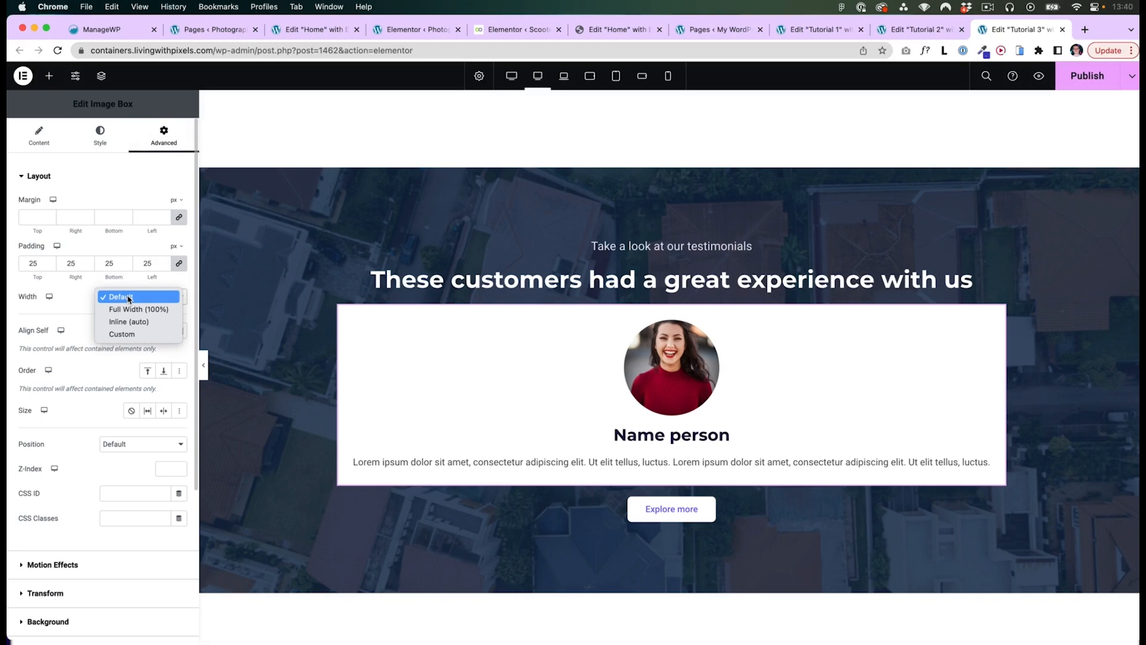
pyautogui.click(144, 323)
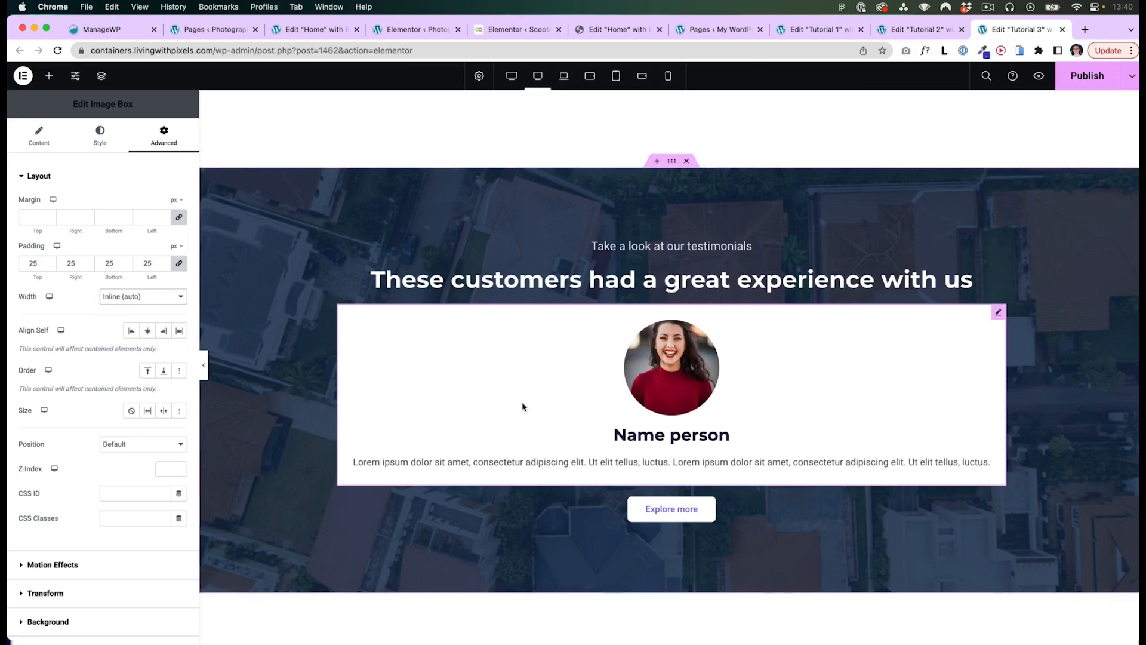
pyautogui.click(149, 299)
pyautogui.click(143, 312)
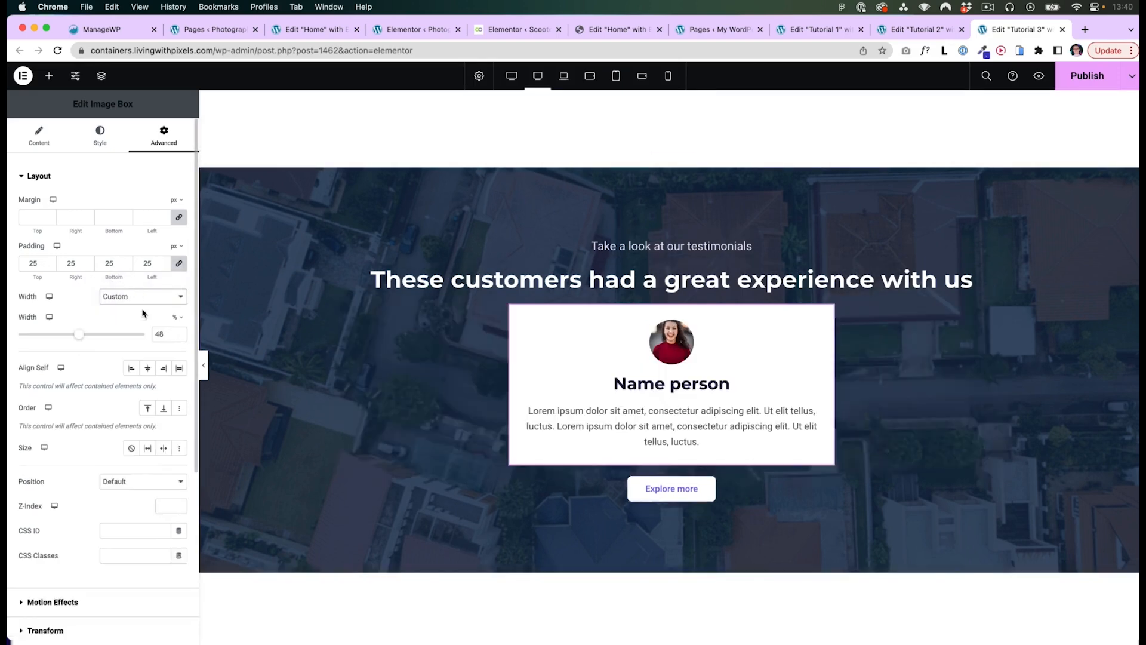
pyautogui.moveTo(78, 334)
pyautogui.mouseDown()
pyautogui.moveTo(95, 335)
pyautogui.moveTo(84, 336)
pyautogui.mouseUp()
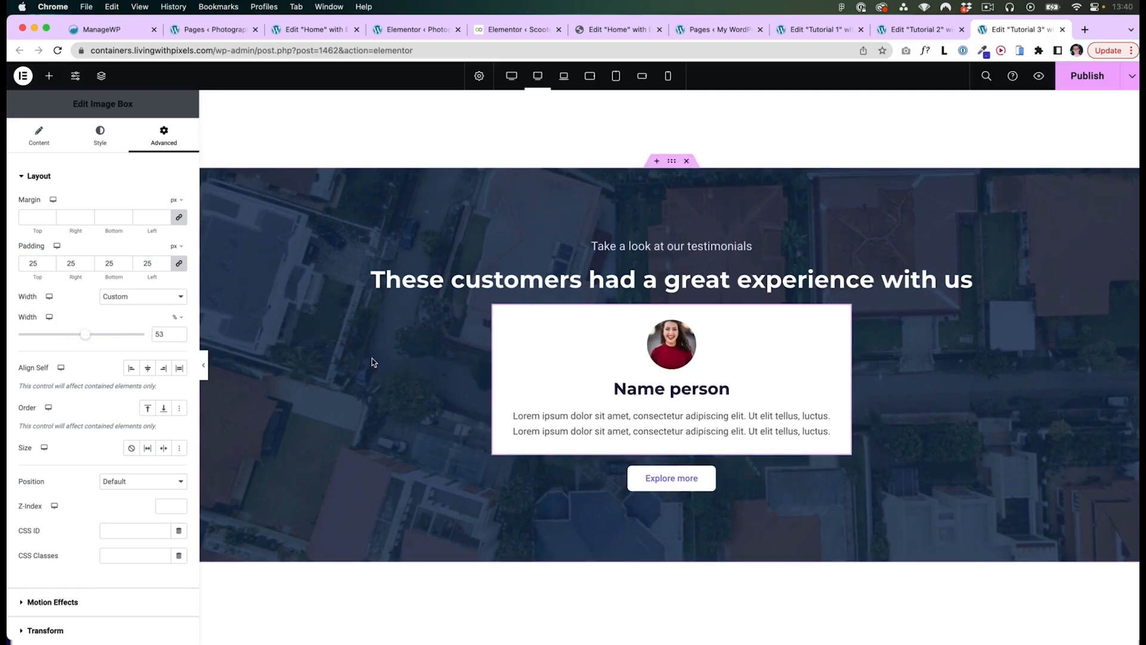
# Compare the End, Start and Stretch item alignments on the testimonial container and finish on Center.
pyautogui.click(674, 165)
pyautogui.click(163, 440)
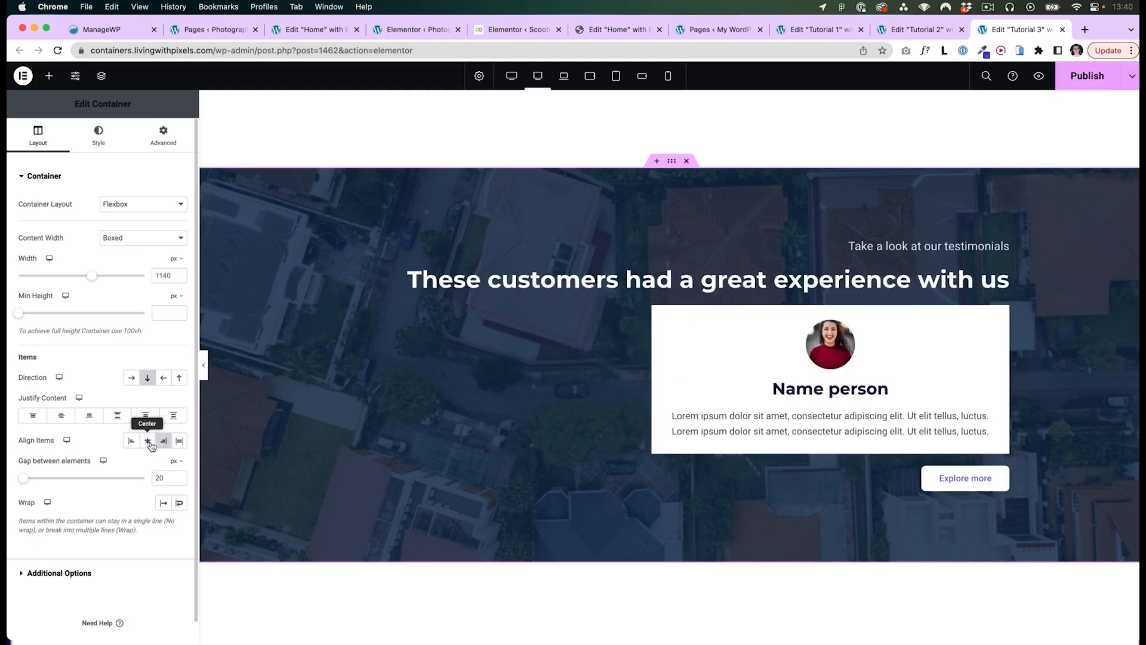
pyautogui.click(148, 442)
pyautogui.click(131, 441)
pyautogui.click(147, 441)
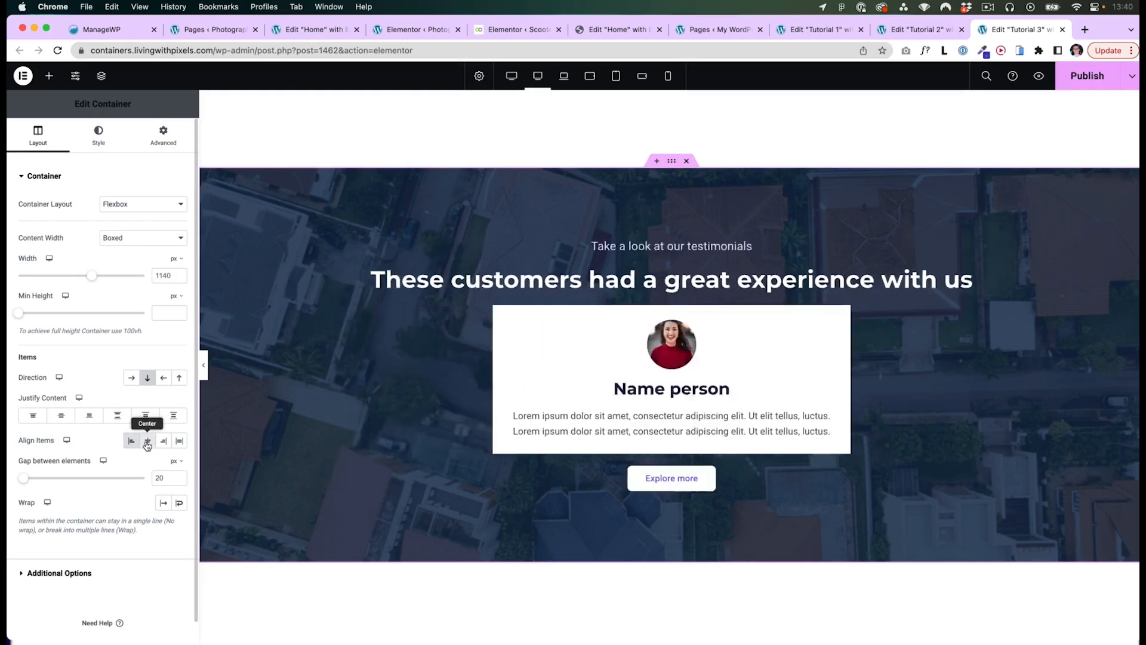
pyautogui.click(179, 441)
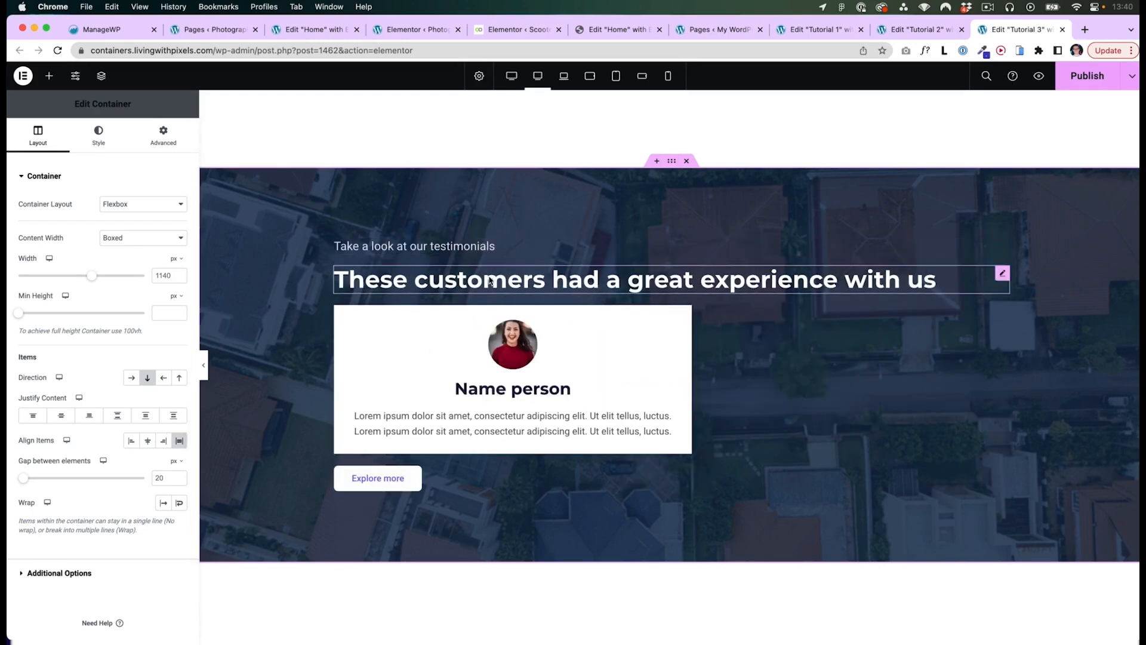
pyautogui.click(131, 441)
pyautogui.click(146, 440)
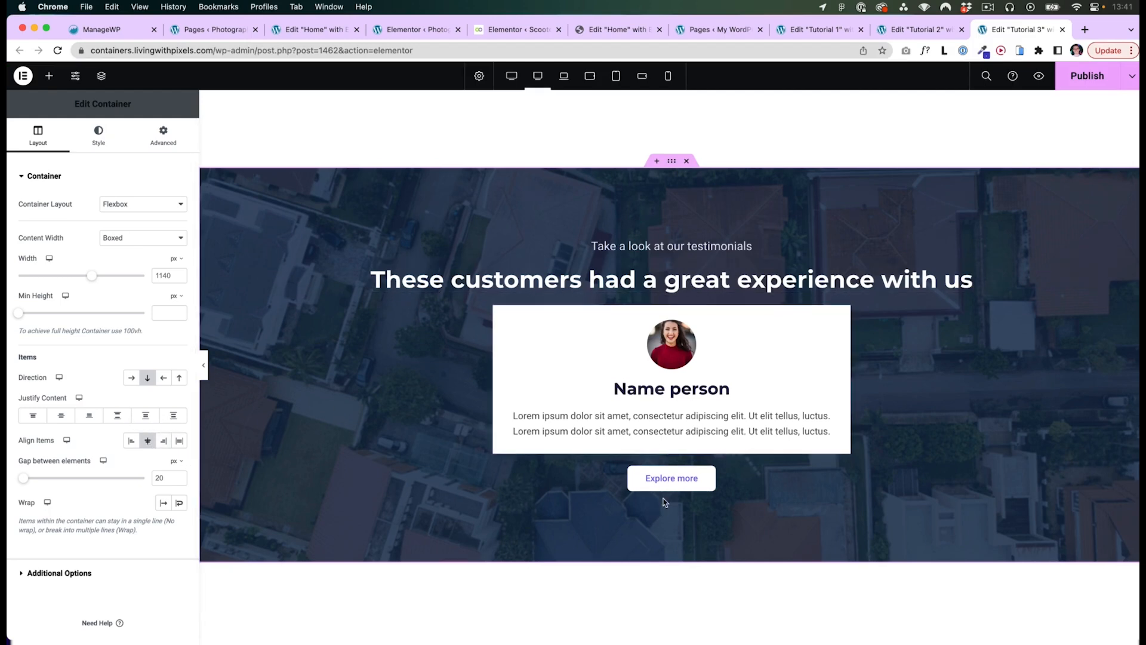
# Extend the main heading's title with ", so please contact us soon".
pyautogui.click(968, 276)
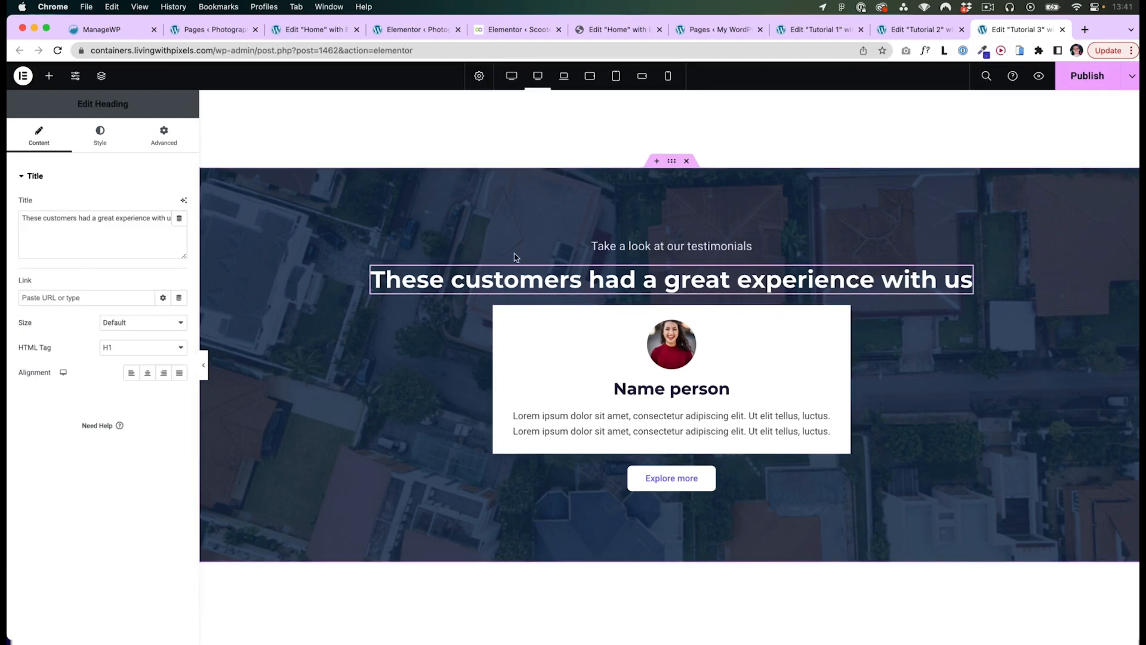
pyautogui.click(152, 218)
pyautogui.press('super+Right')
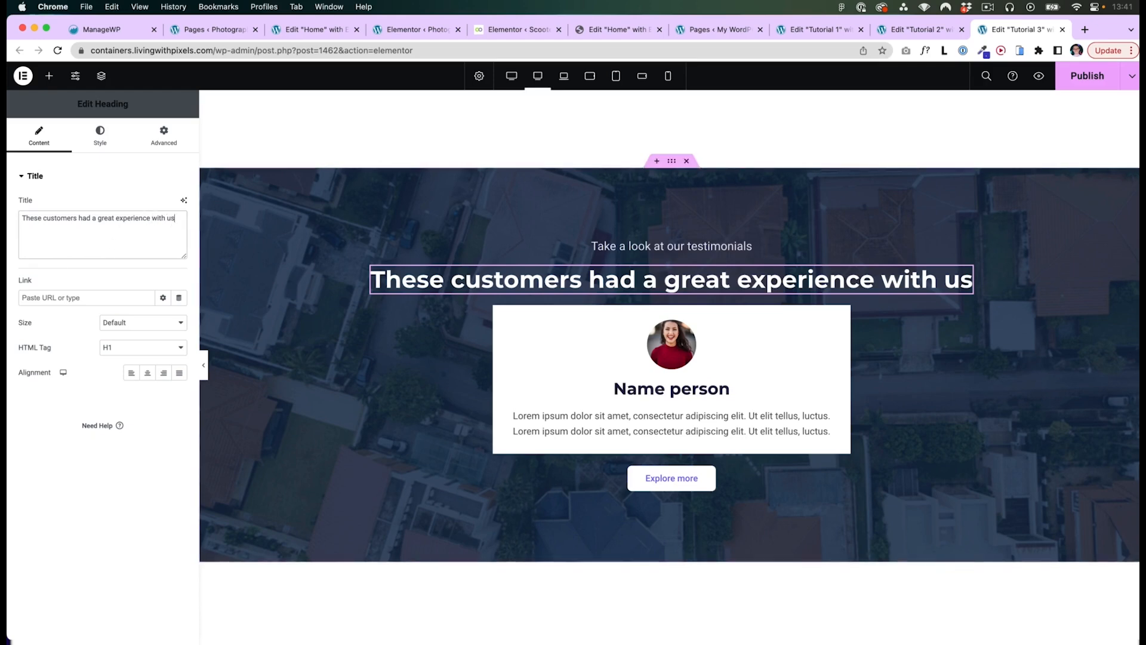
pyautogui.write(', so please contact us soon')
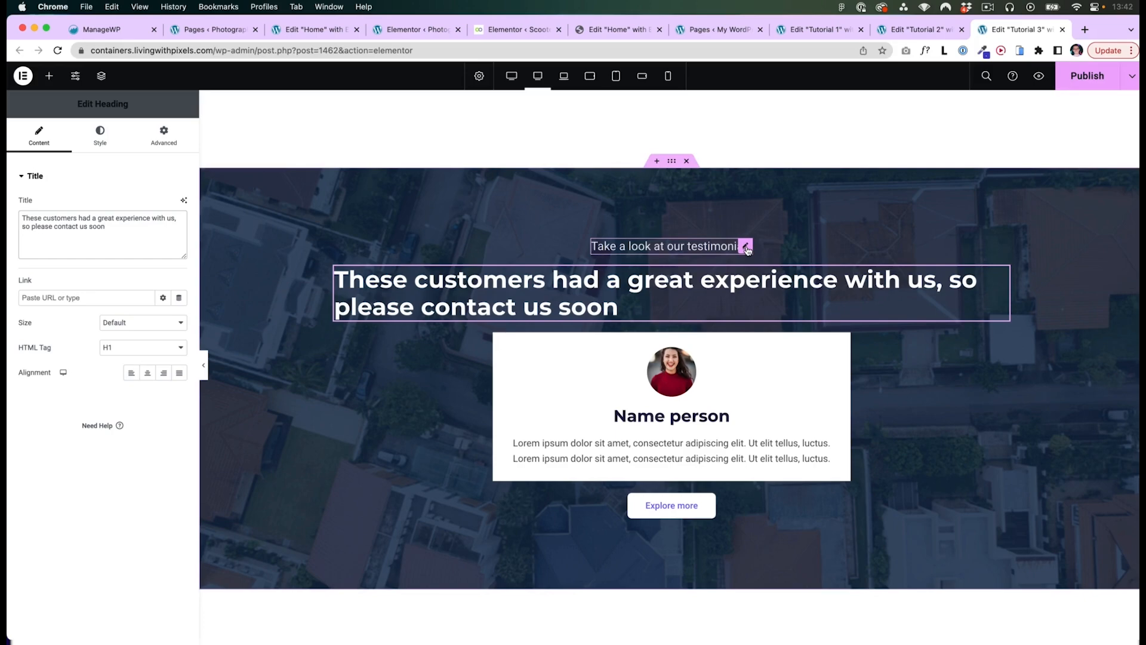
# Switch to the mobile preview and append "on our website" to the "Take a look at our testimonials" text.
pyautogui.click(670, 75)
pyautogui.click(738, 310)
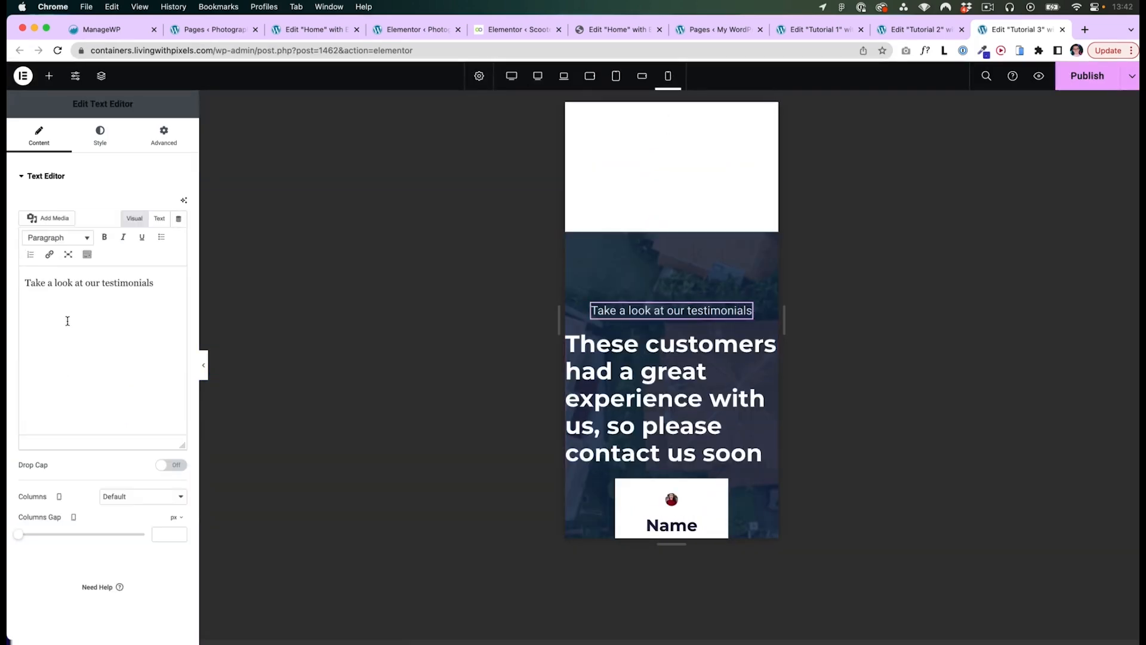
pyautogui.click(160, 281)
pyautogui.write('on our website')
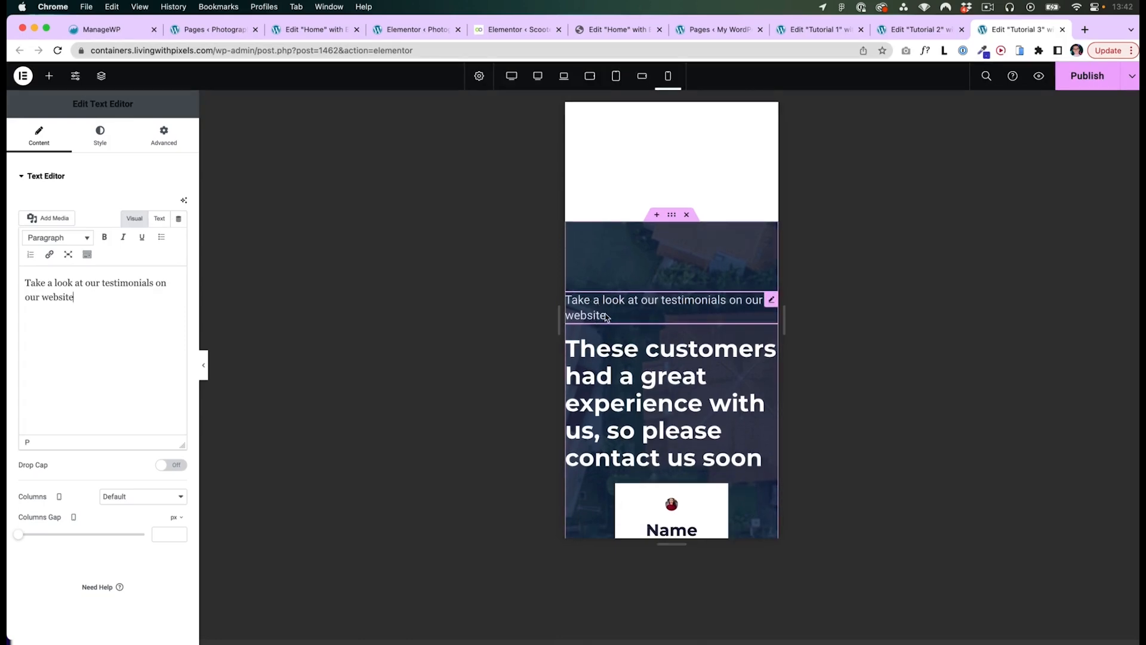
# Center the text of the testimonials line above the heading in the desktop view and check it in the mobile preview.
pyautogui.click(537, 76)
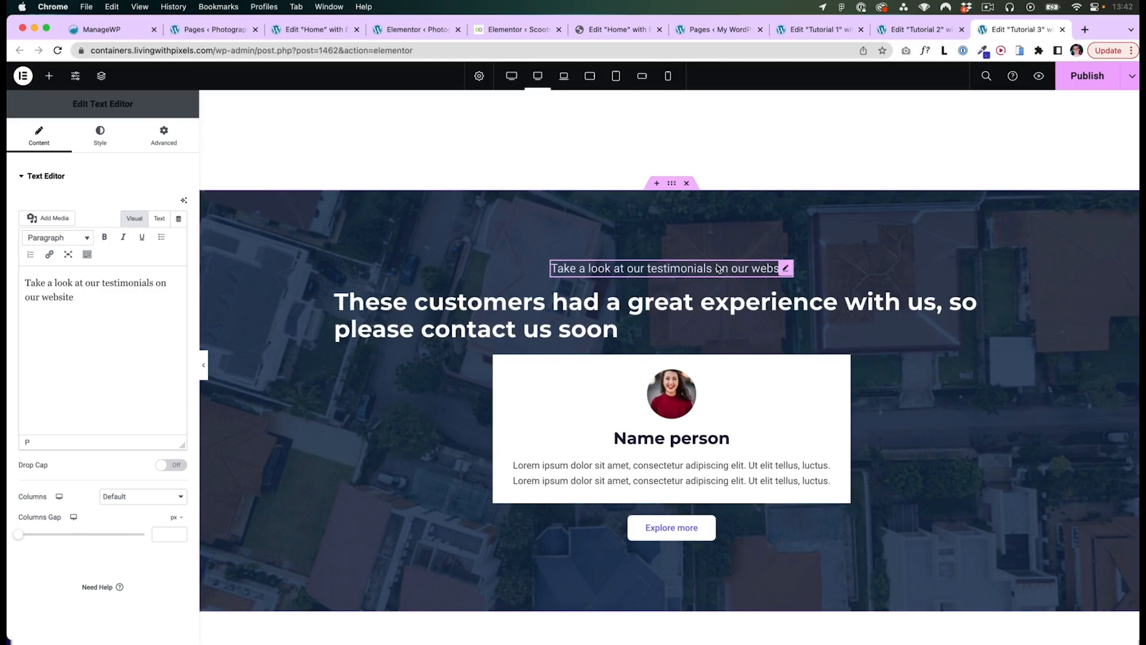
pyautogui.click(671, 179)
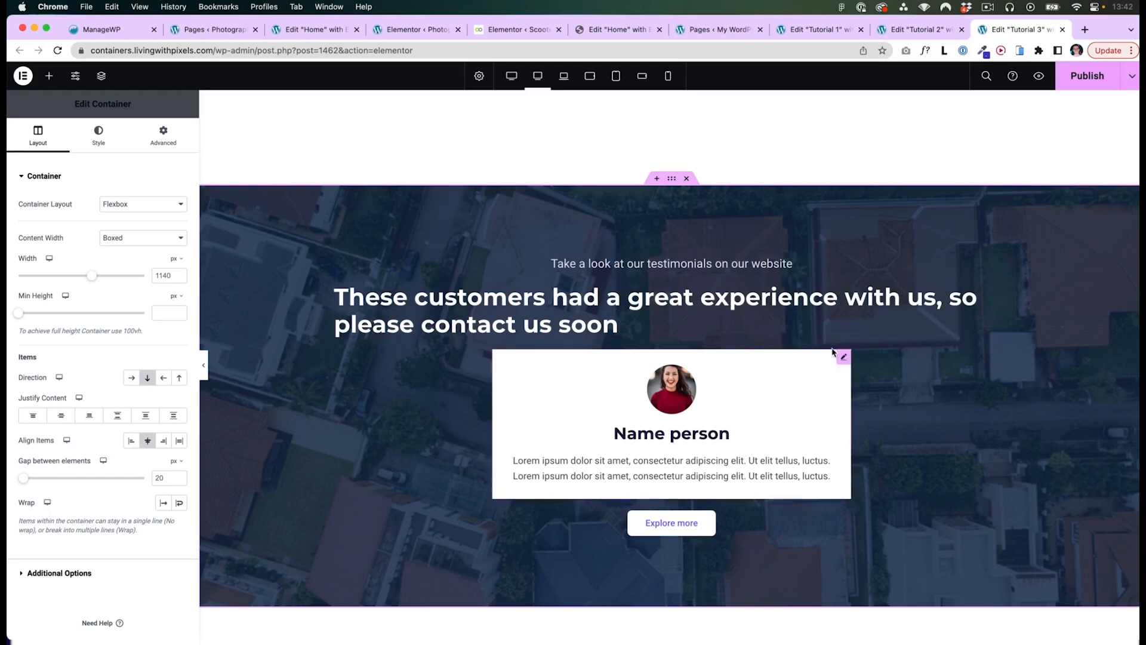
pyautogui.click(787, 264)
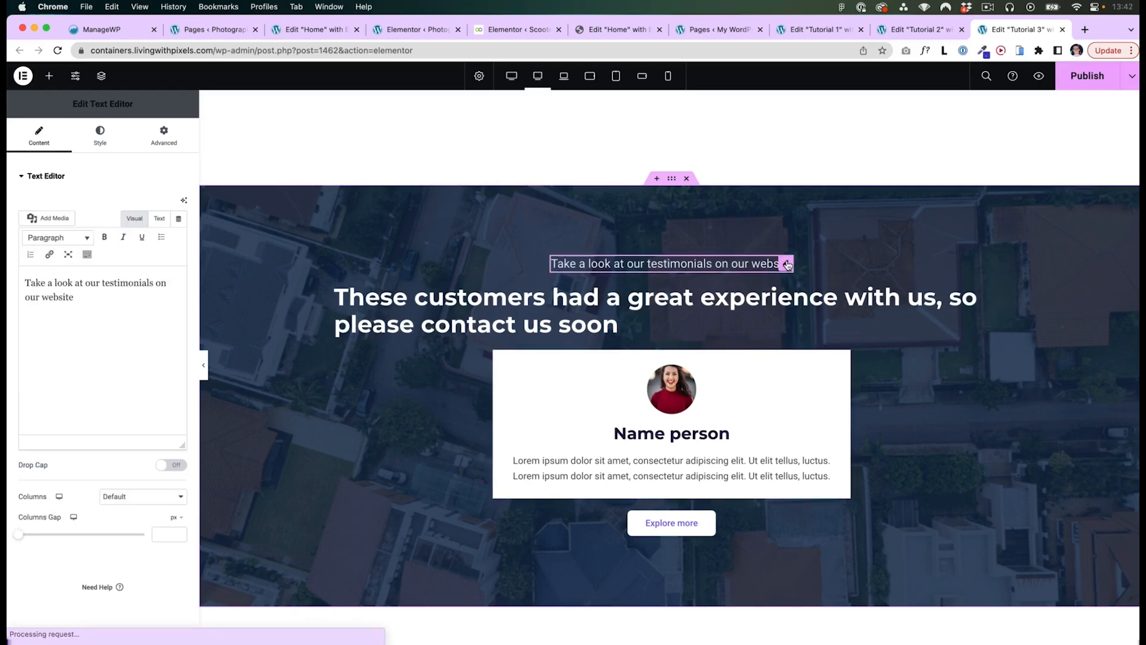
pyautogui.click(100, 137)
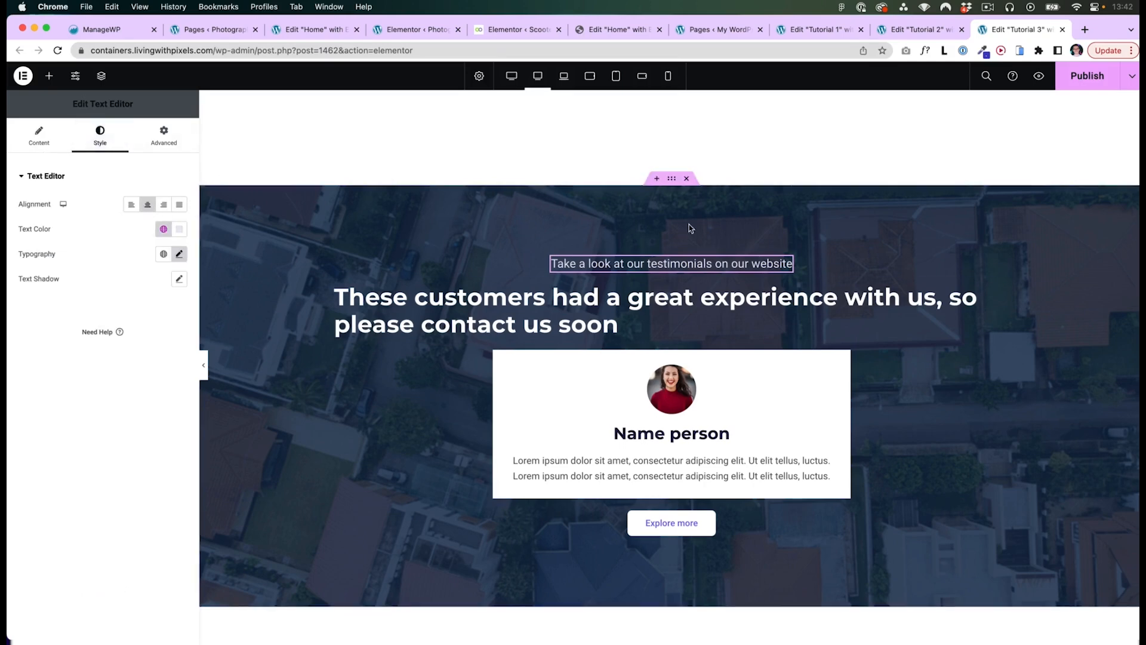
pyautogui.click(668, 75)
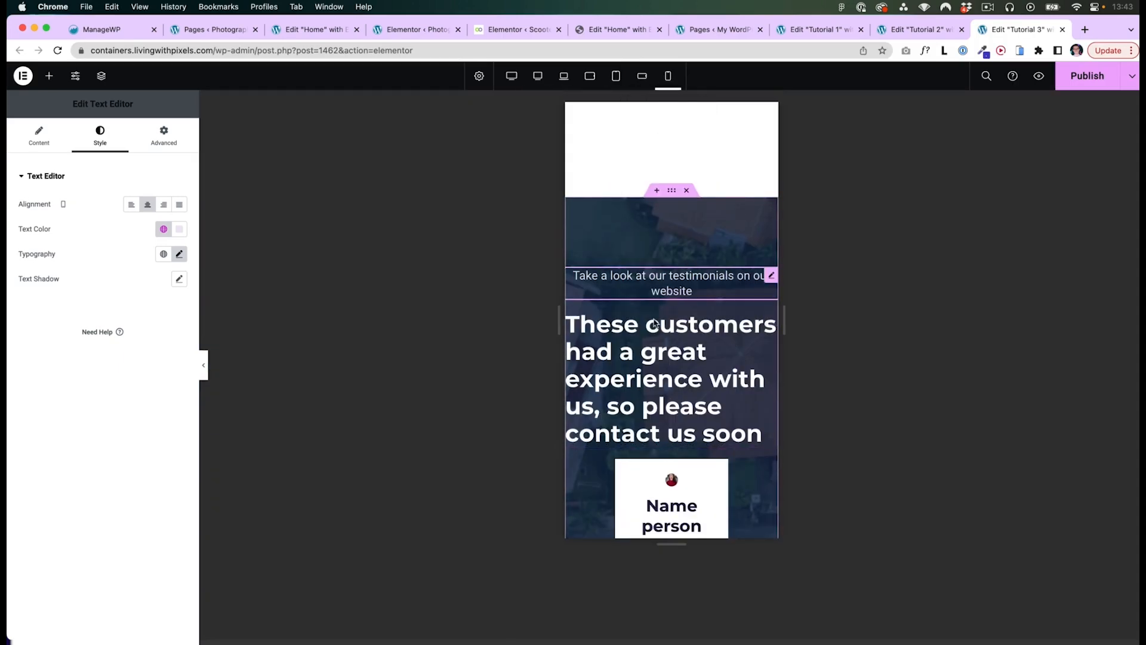
pyautogui.click(537, 76)
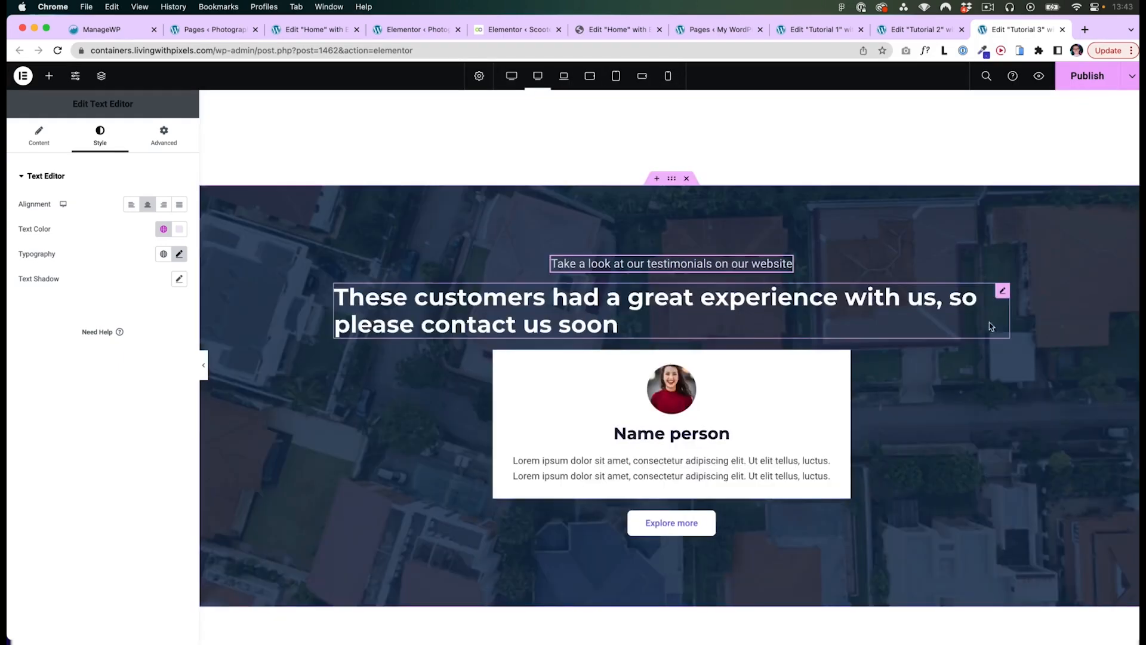
# Set the main heading's alignment to Center, check it in the mobile preview, and return to the desktop view.
pyautogui.click(1005, 293)
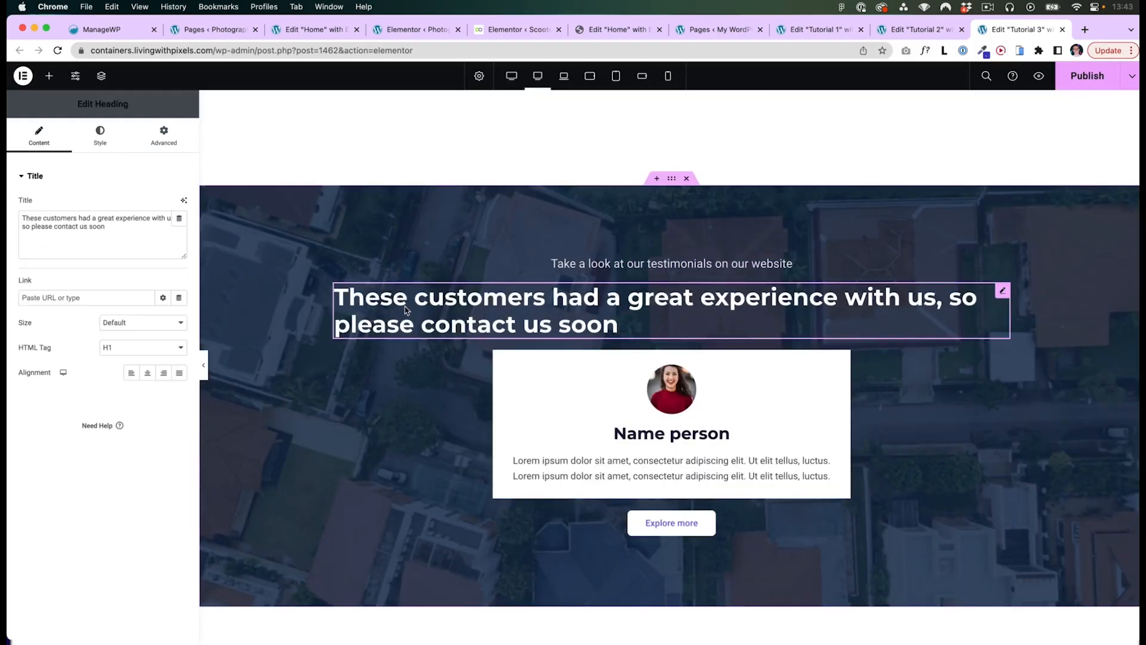
pyautogui.click(148, 375)
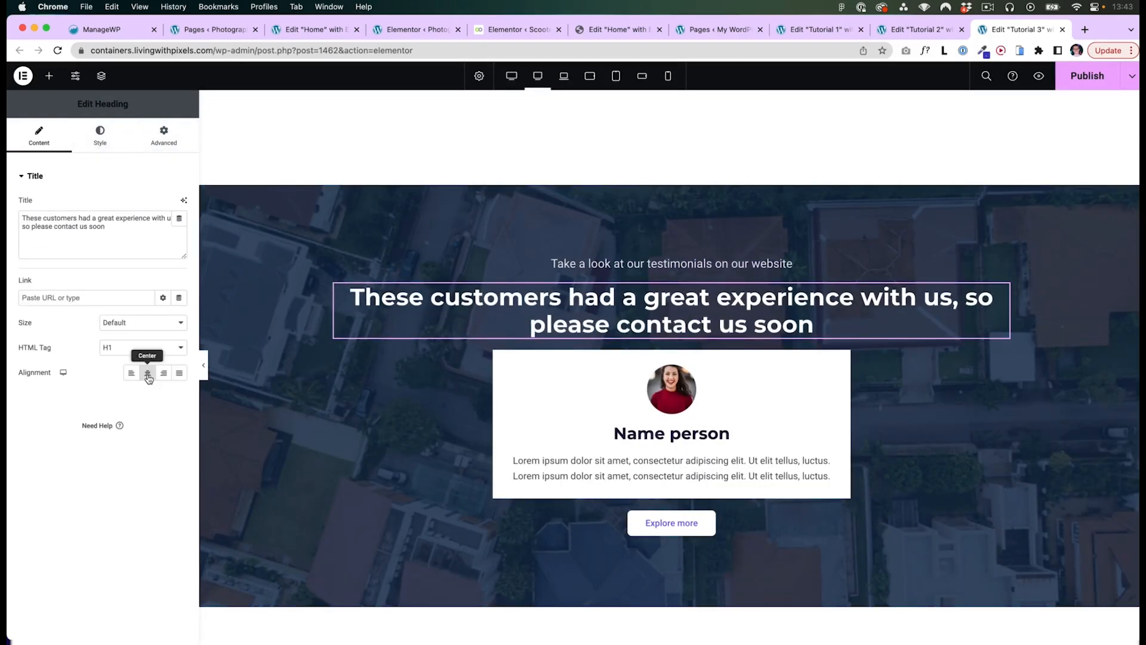
pyautogui.click(669, 82)
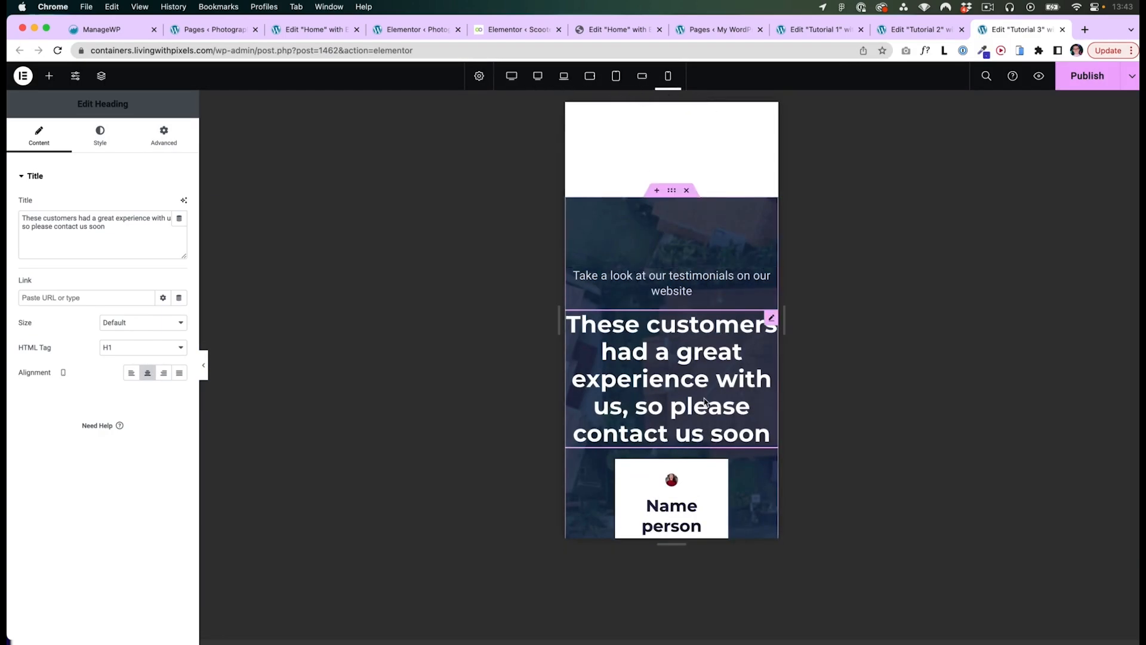
pyautogui.click(538, 77)
# Compare the Column - vertical and Row - horizontal directions on the testimonial container and finish on Row - horizontal.
pyautogui.click(672, 172)
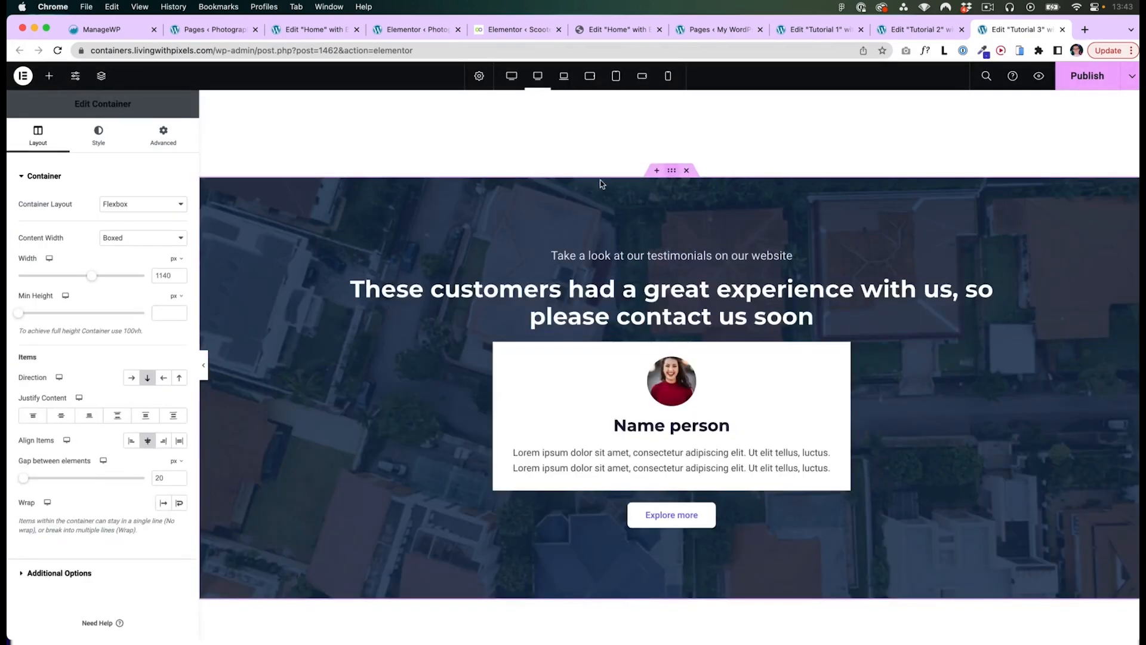
pyautogui.click(147, 442)
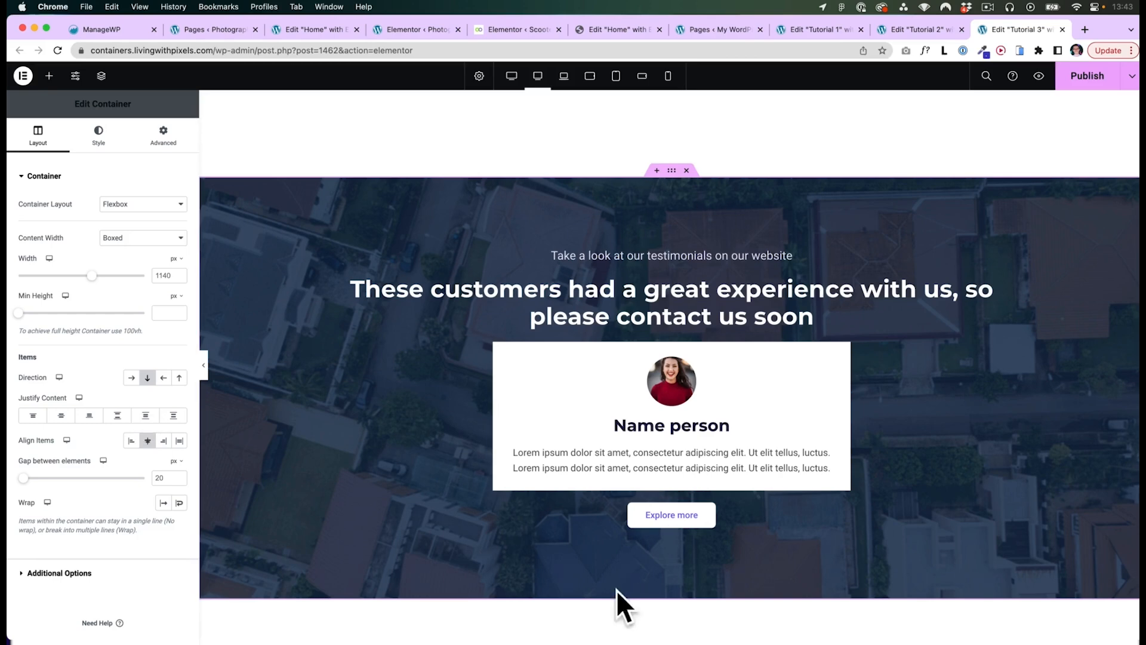
pyautogui.click(148, 382)
pyautogui.click(130, 381)
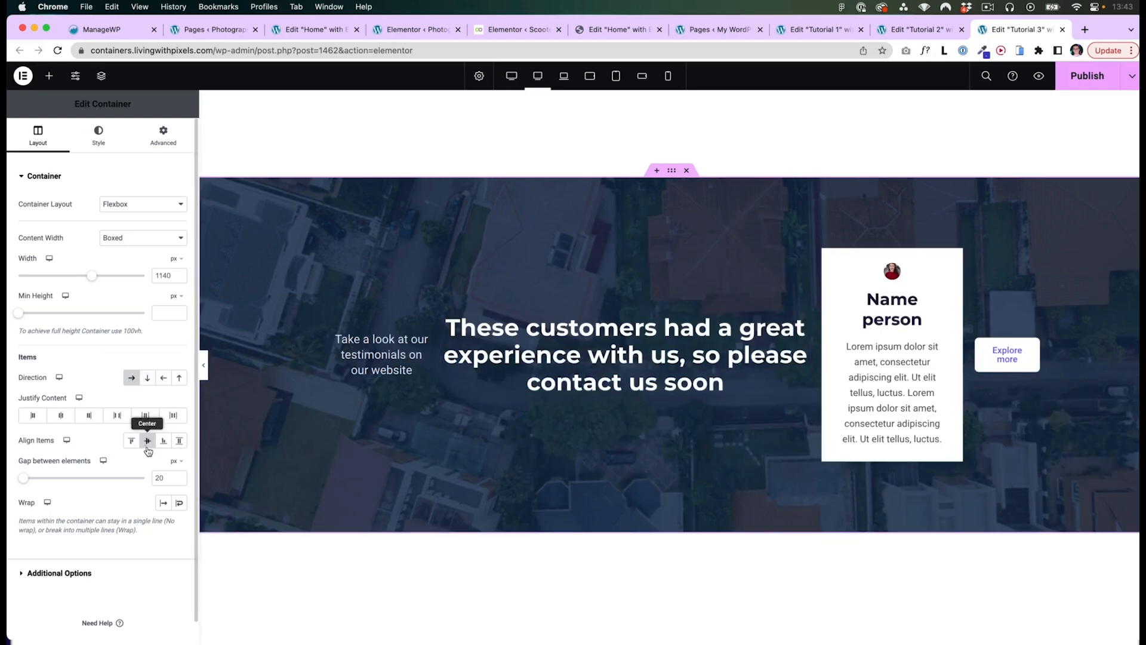
pyautogui.click(132, 380)
pyautogui.click(132, 380)
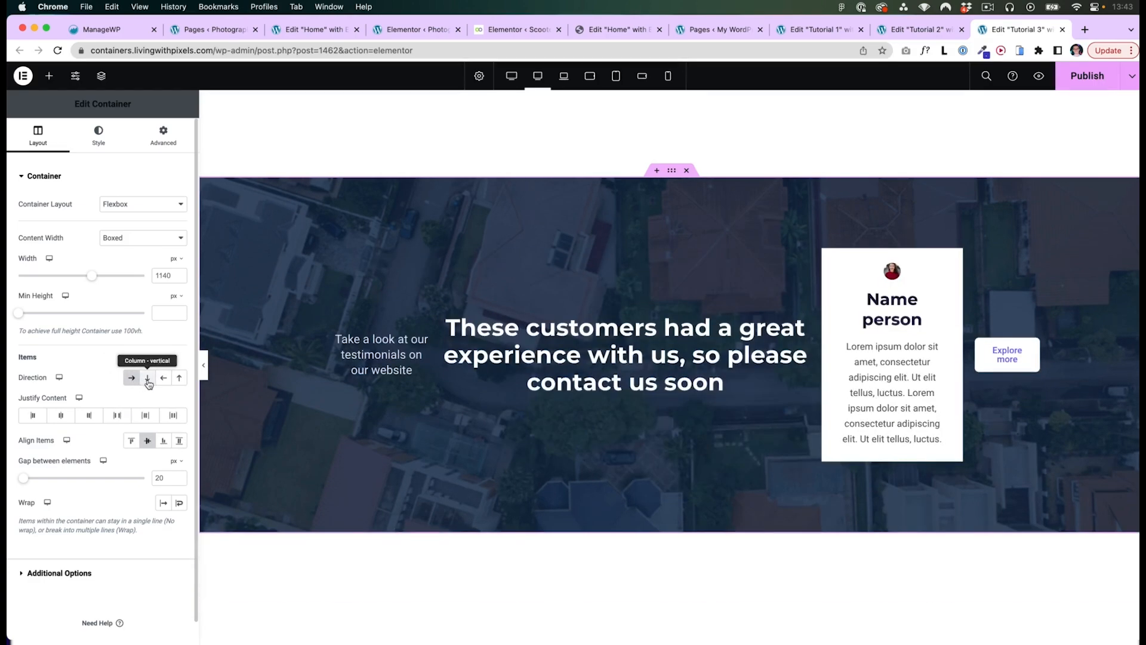
pyautogui.click(147, 378)
pyautogui.click(133, 380)
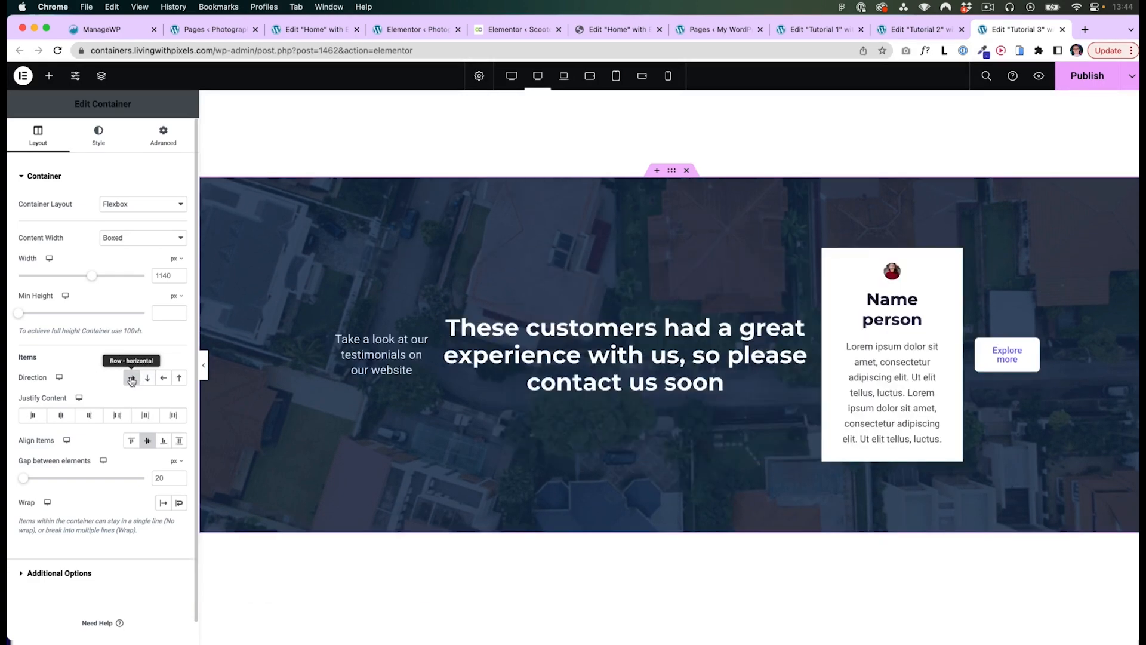
# Try Start and Center item alignment on the testimonial row, and clear the Align Items setting.
pyautogui.click(130, 441)
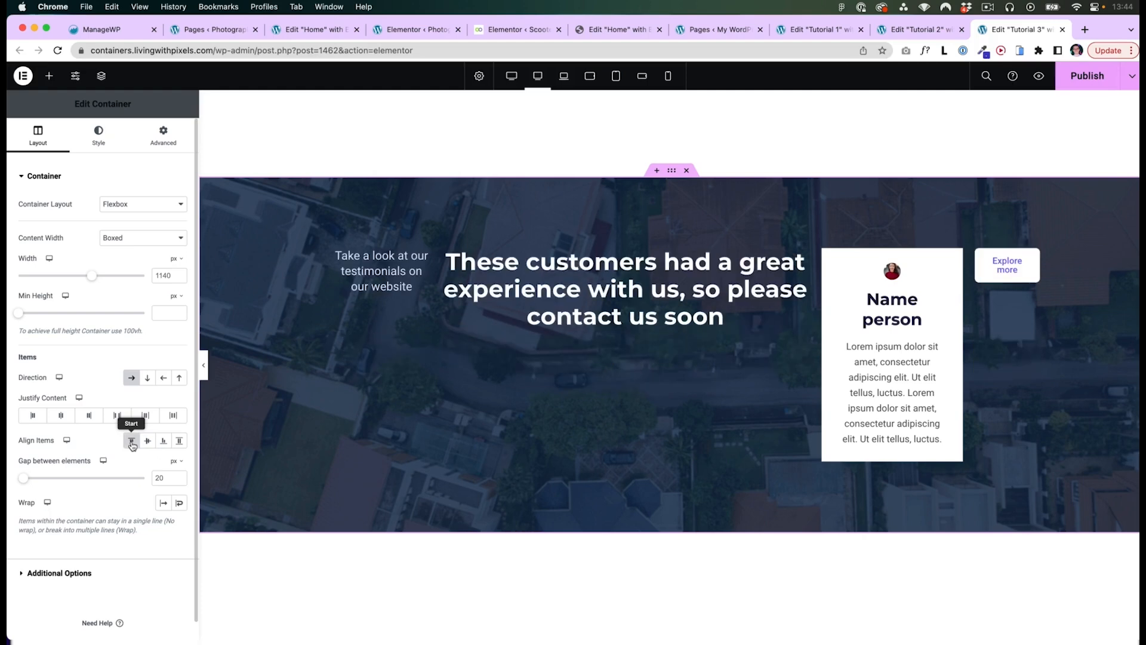
pyautogui.click(146, 442)
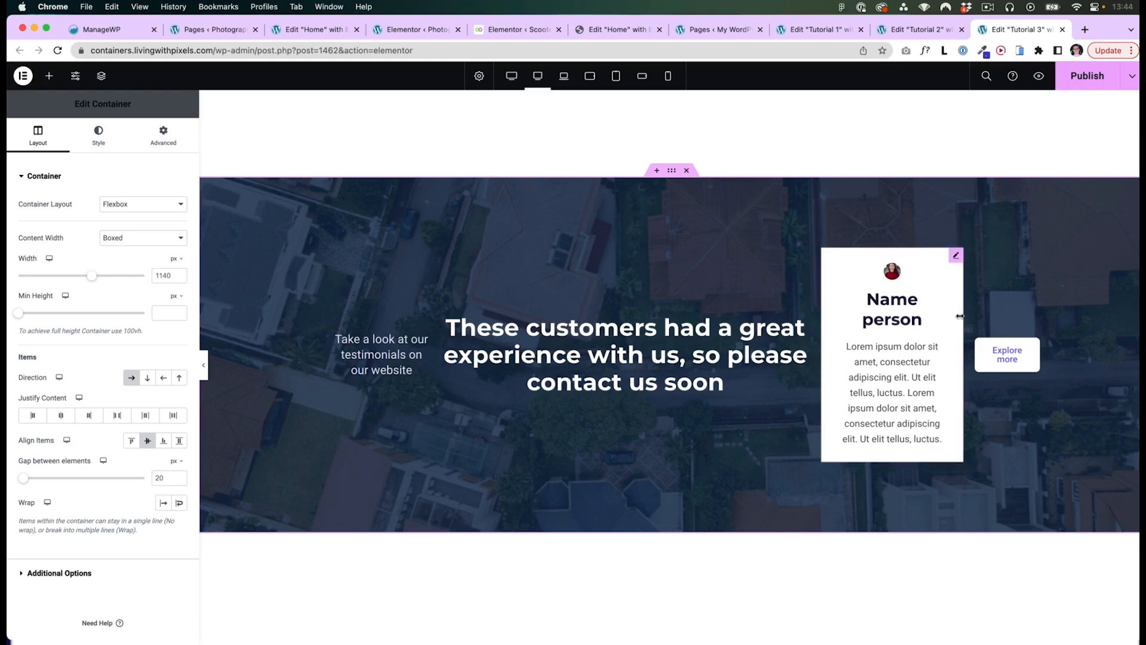
pyautogui.click(130, 380)
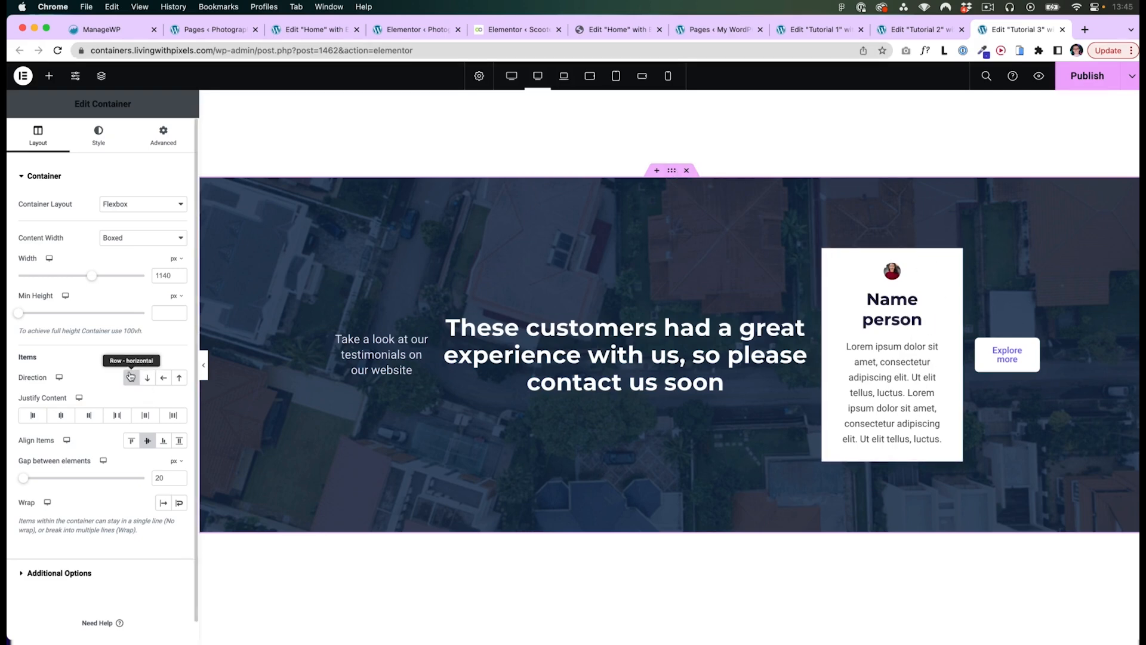
pyautogui.click(149, 443)
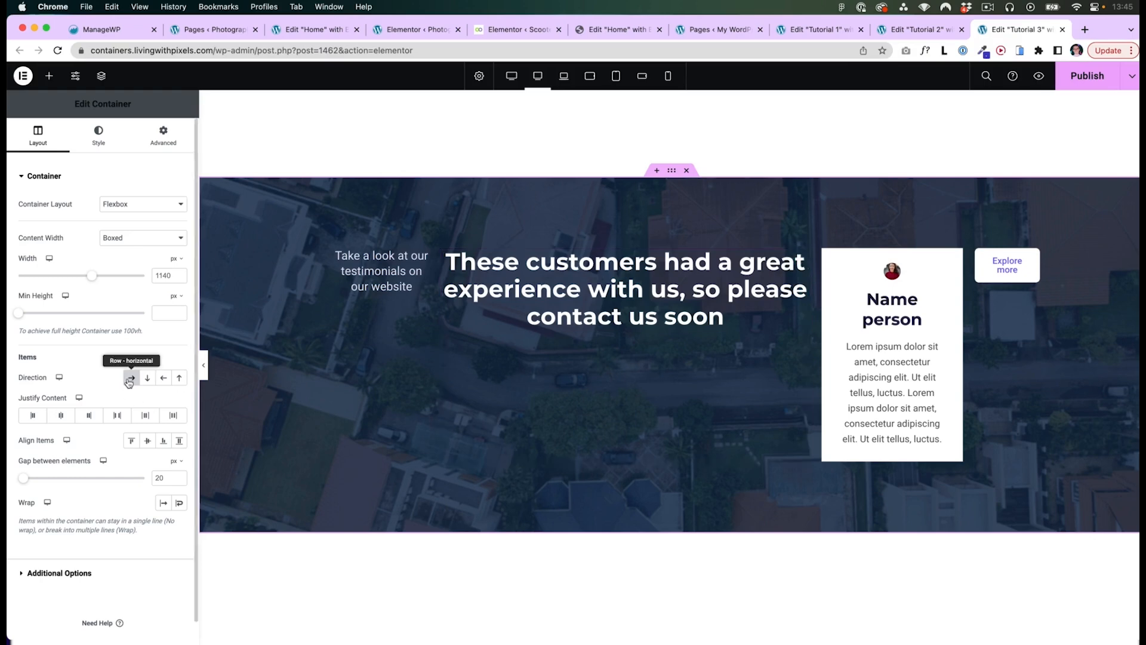
# Inspect the heading's height in the testimonial row, compare Start and Center against the default item alignment, and return to the default.
pyautogui.click(802, 260)
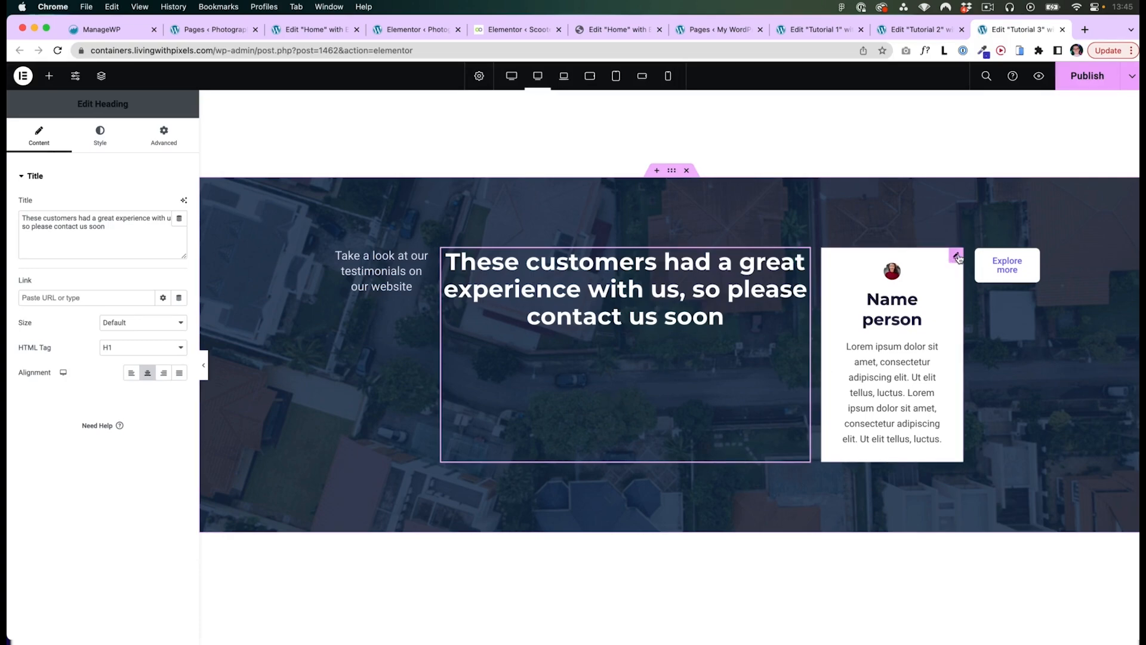
pyautogui.scroll(-3, 760, 392)
pyautogui.scroll(-3, 621, 548)
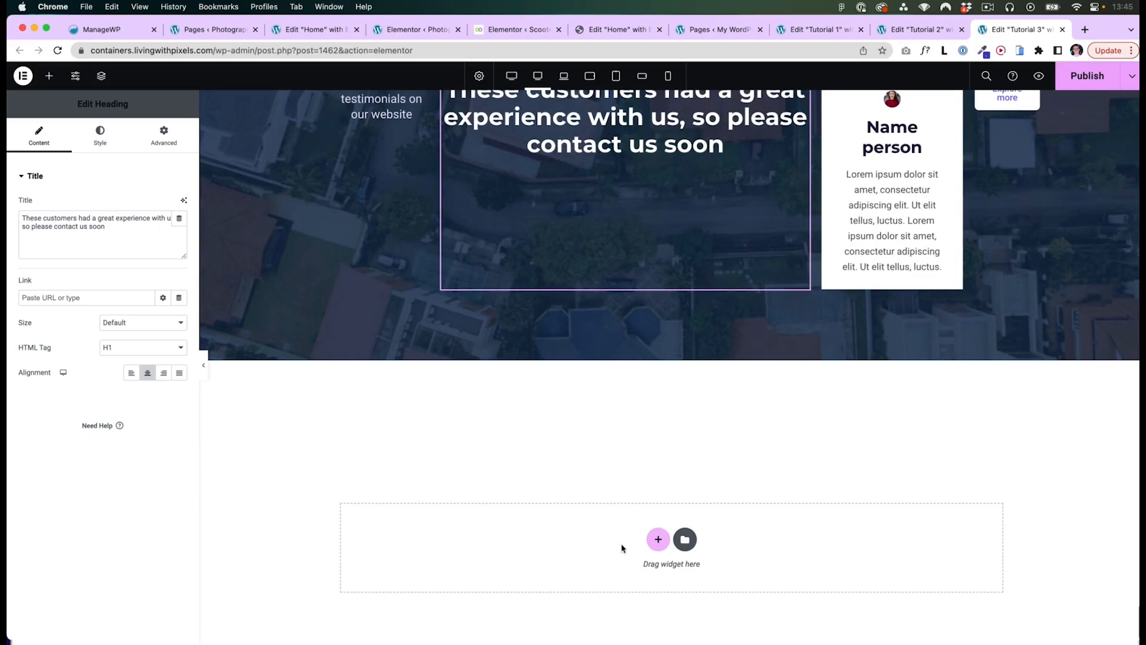
pyautogui.scroll(3, 580, 579)
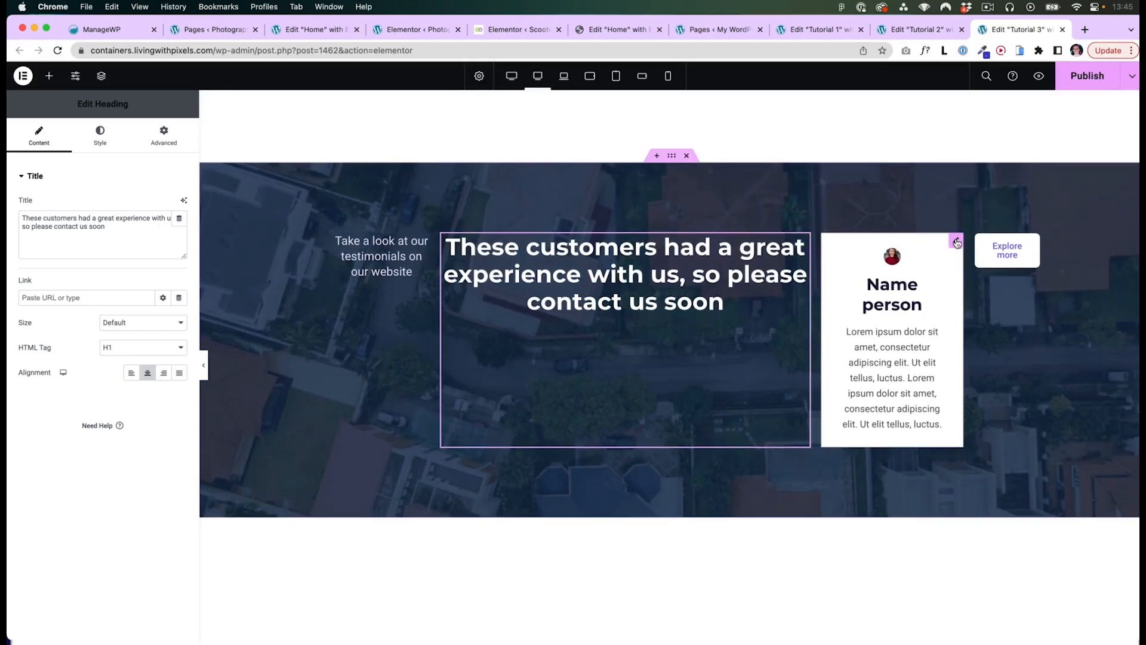
pyautogui.click(956, 241)
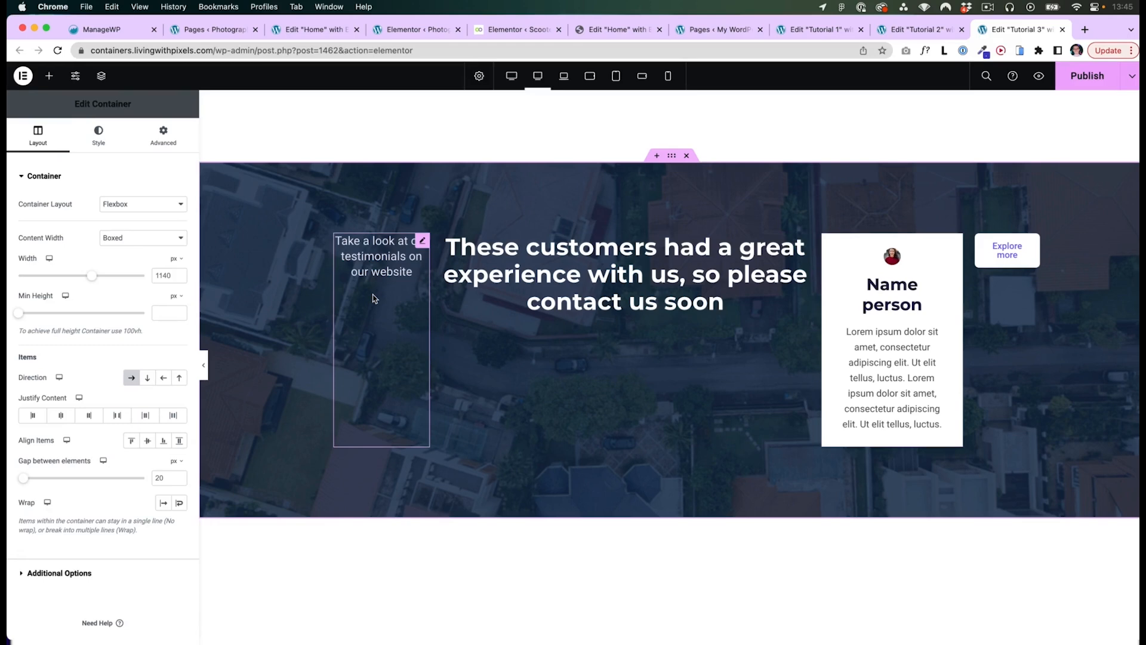
pyautogui.click(132, 440)
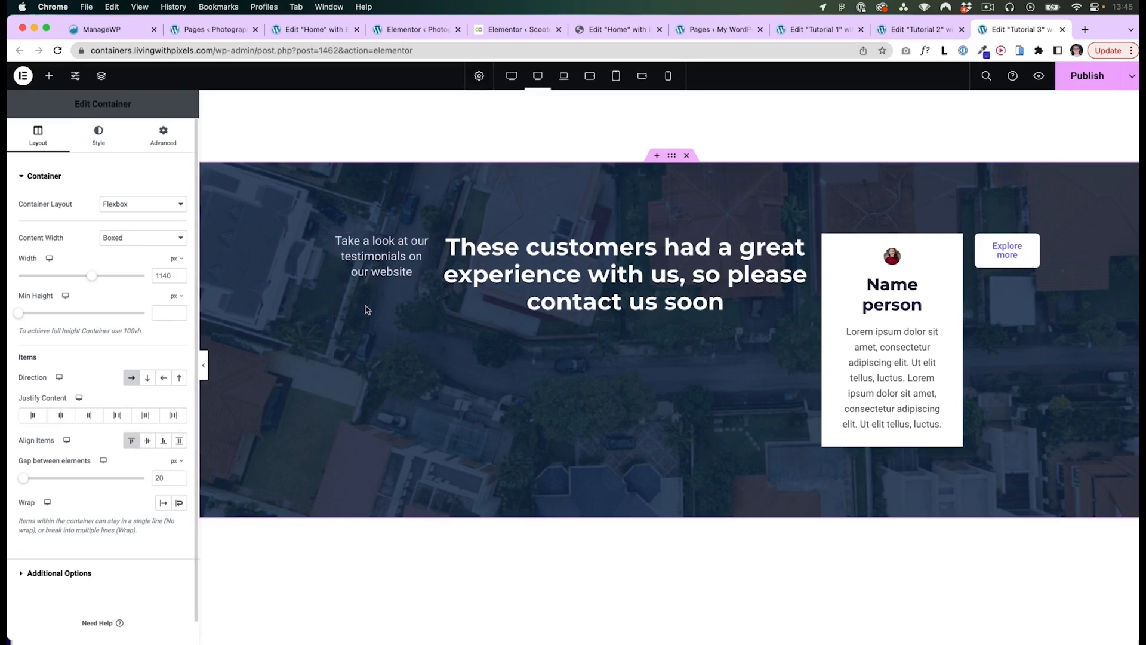
pyautogui.click(147, 440)
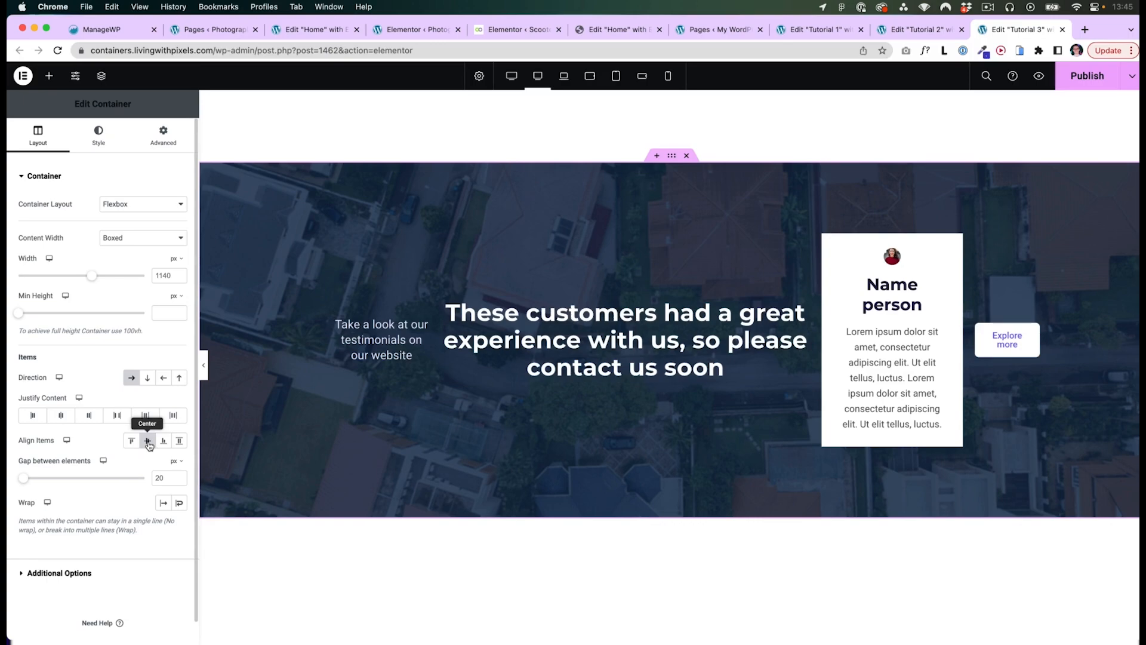
pyautogui.click(148, 443)
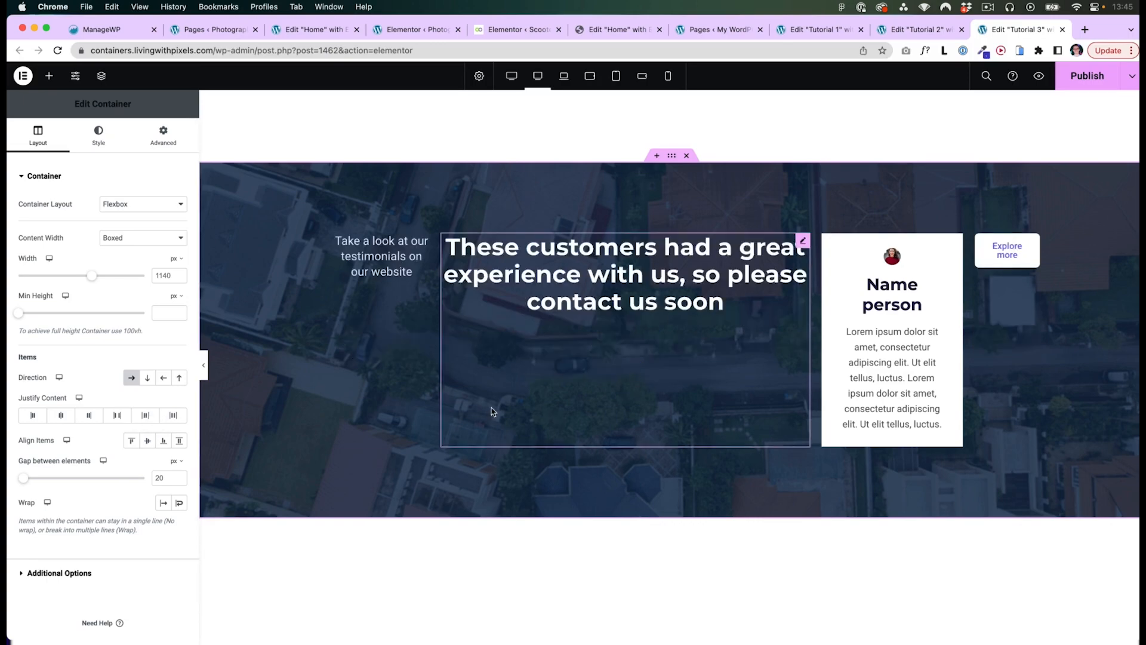
# Toggle Start item alignment on and off for the three-card container in the "Get started in minutes" section.
pyautogui.scroll(10, 610, 386)
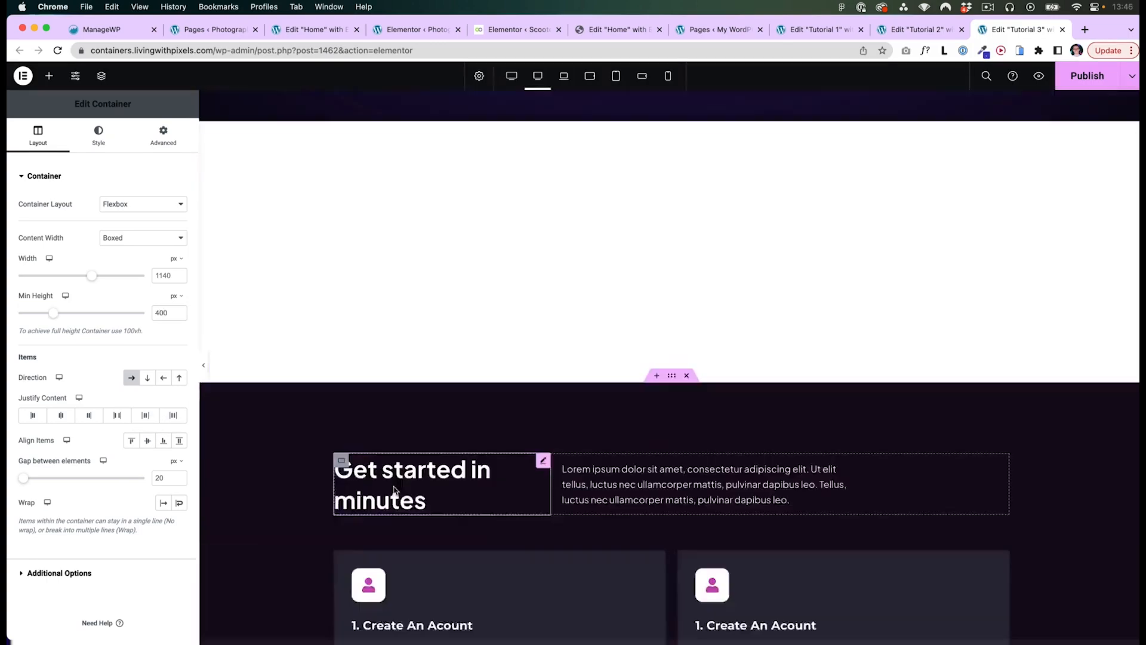
pyautogui.scroll(6, 396, 497)
pyautogui.scroll(7, 396, 491)
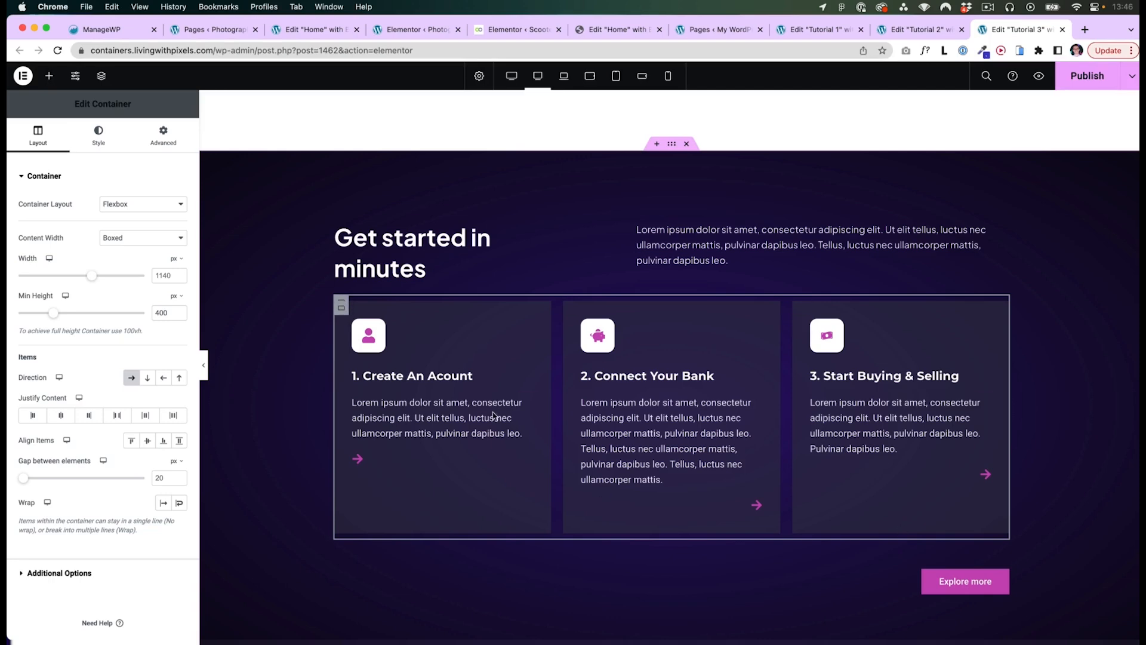
pyautogui.click(132, 442)
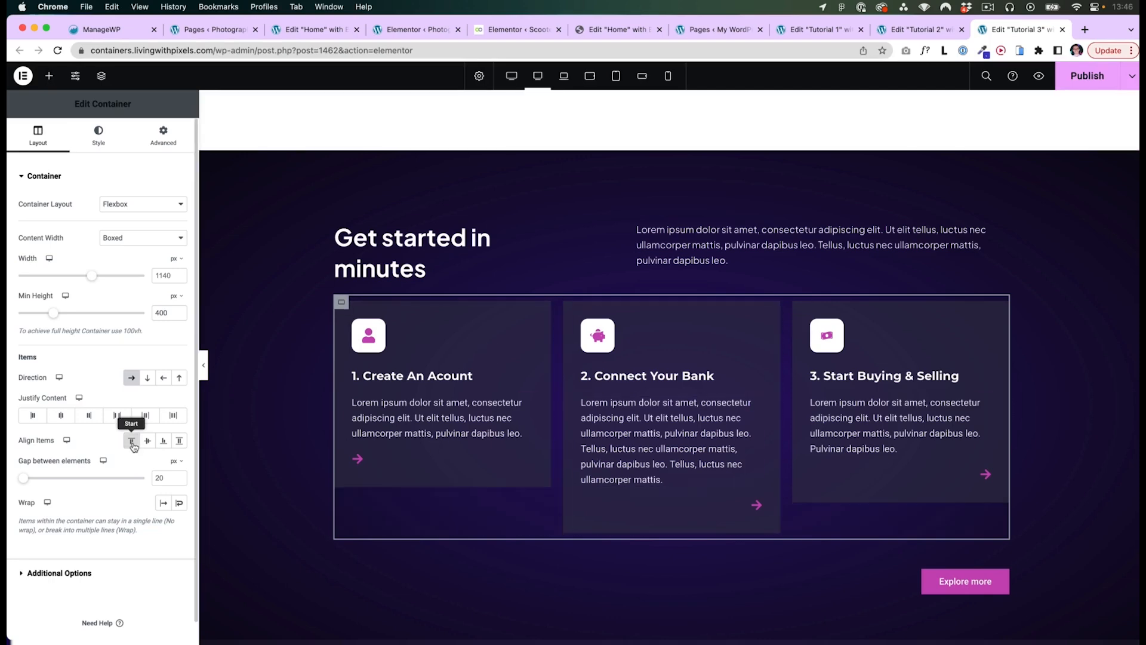
pyautogui.scroll(-1, 510, 490)
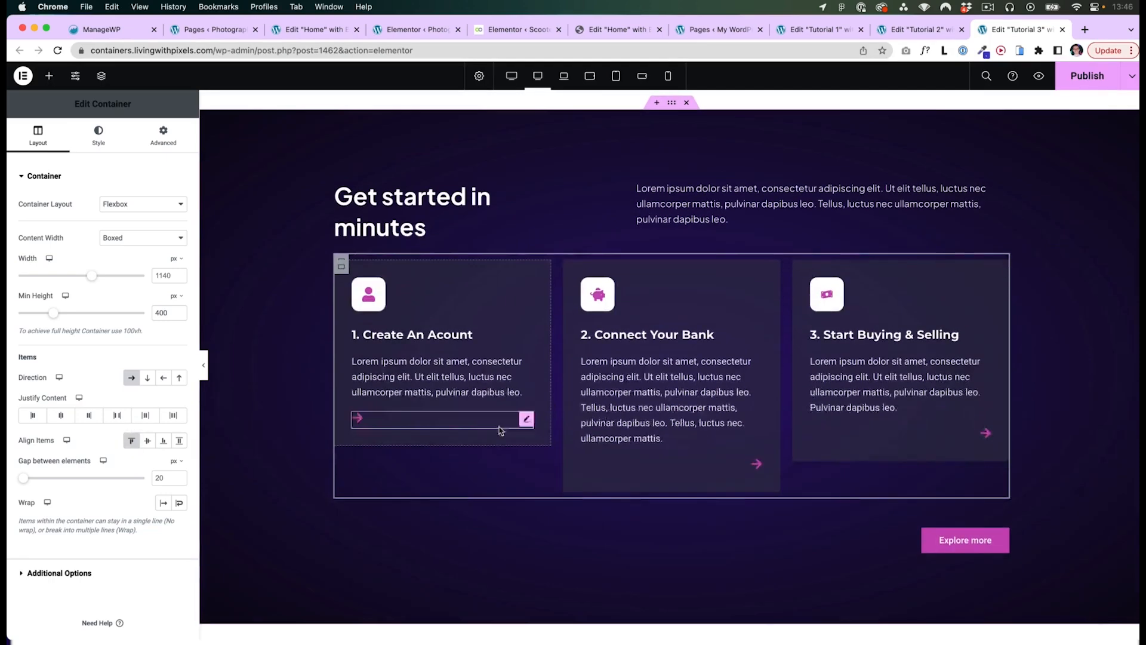
pyautogui.click(131, 441)
pyautogui.click(131, 442)
pyautogui.click(131, 441)
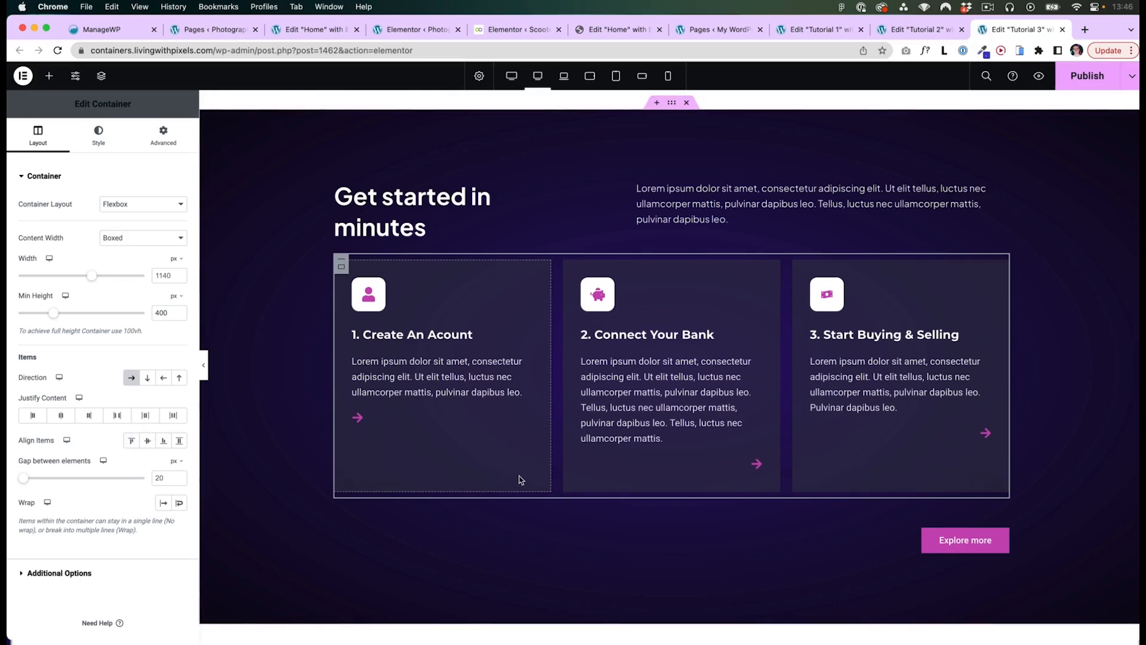
# Change the background color of the "Get started in minutes" section to a brighter blue-violet.
pyautogui.click(672, 102)
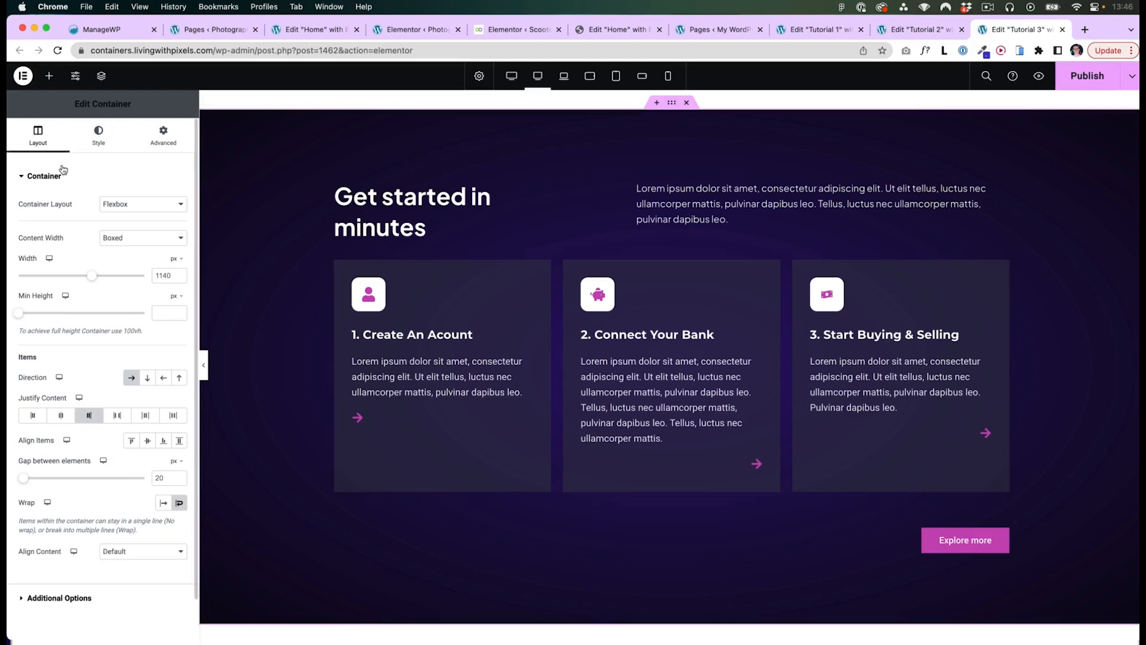
pyautogui.click(98, 137)
pyautogui.click(179, 254)
pyautogui.click(226, 339)
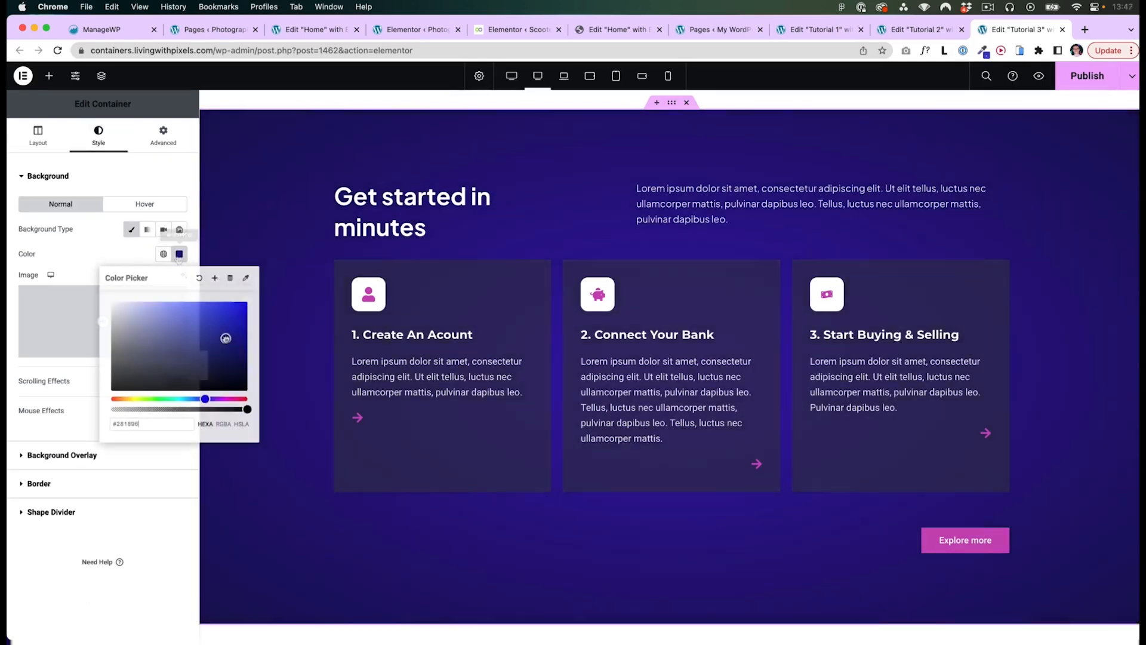
# Set Align Items to Start on the three-card container and on the pricing table's inner container.
pyautogui.click(344, 261)
pyautogui.click(132, 443)
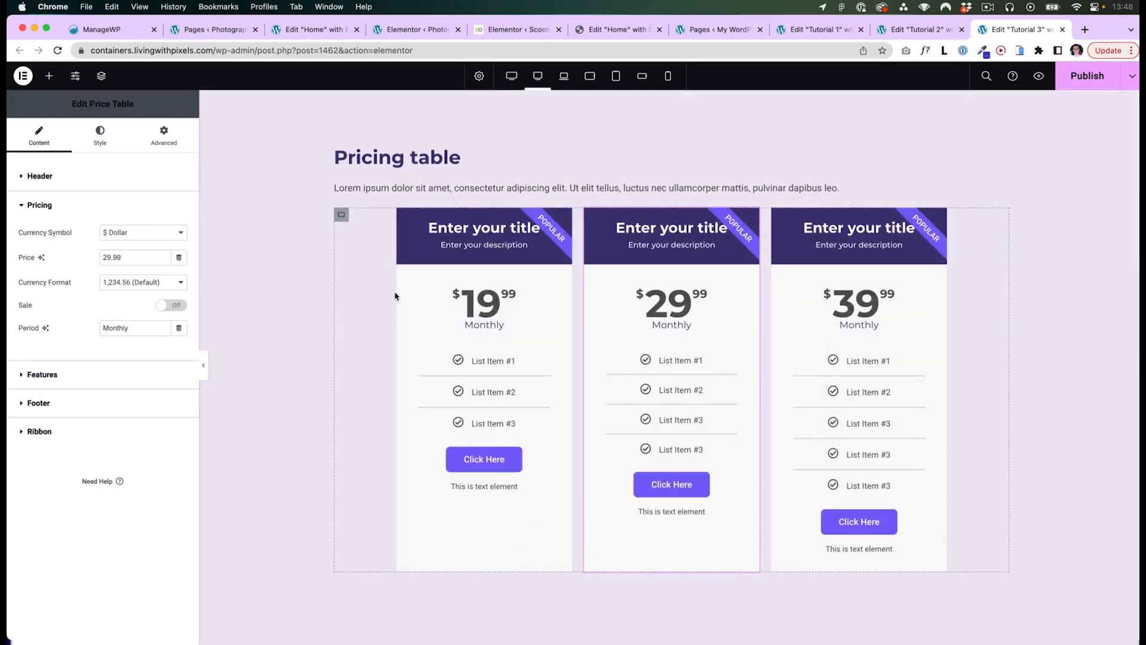
pyautogui.click(341, 216)
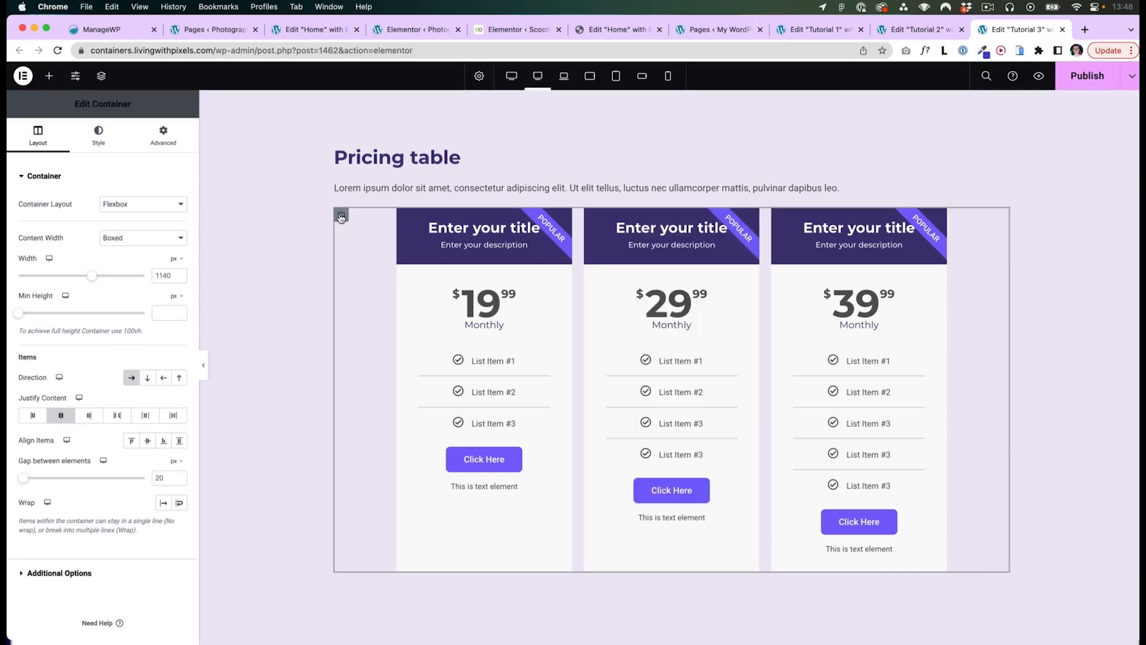
pyautogui.click(132, 445)
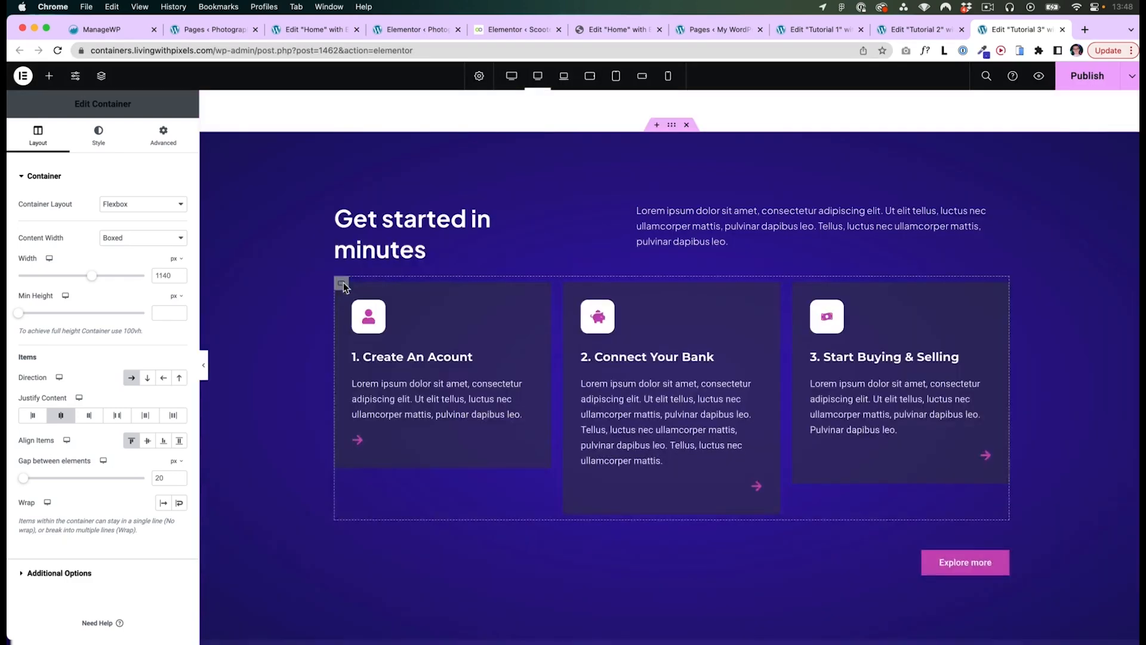
# Compare Center and End item alignment on the three-card container in the "Get started in minutes" section, and return it to Start.
pyautogui.click(343, 281)
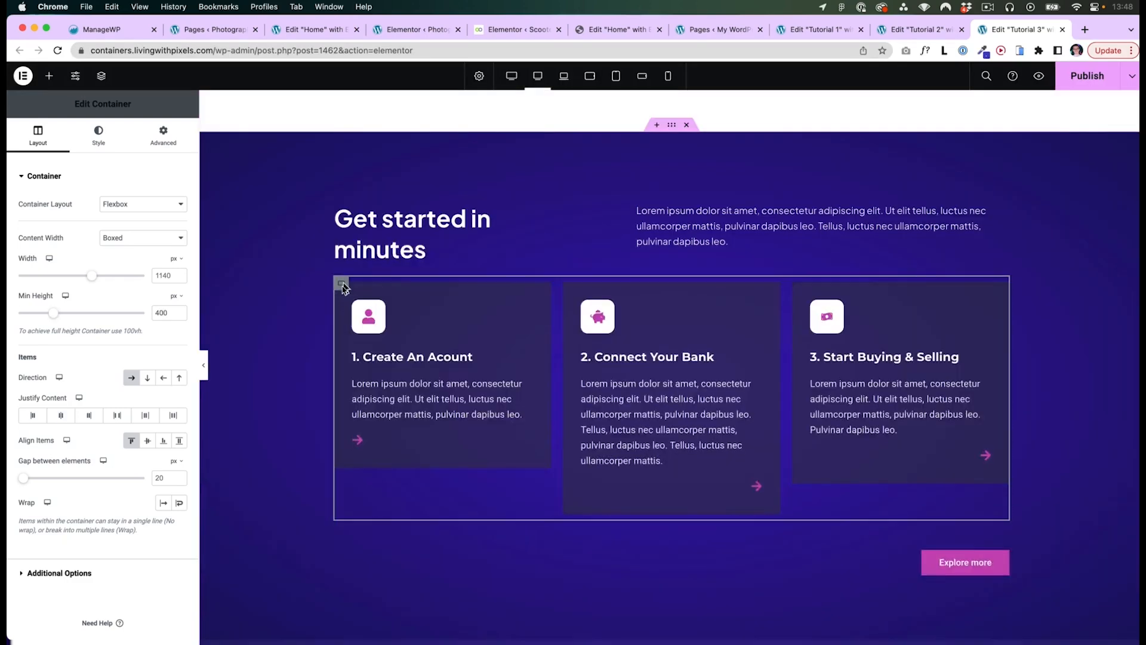
pyautogui.click(149, 442)
pyautogui.click(163, 442)
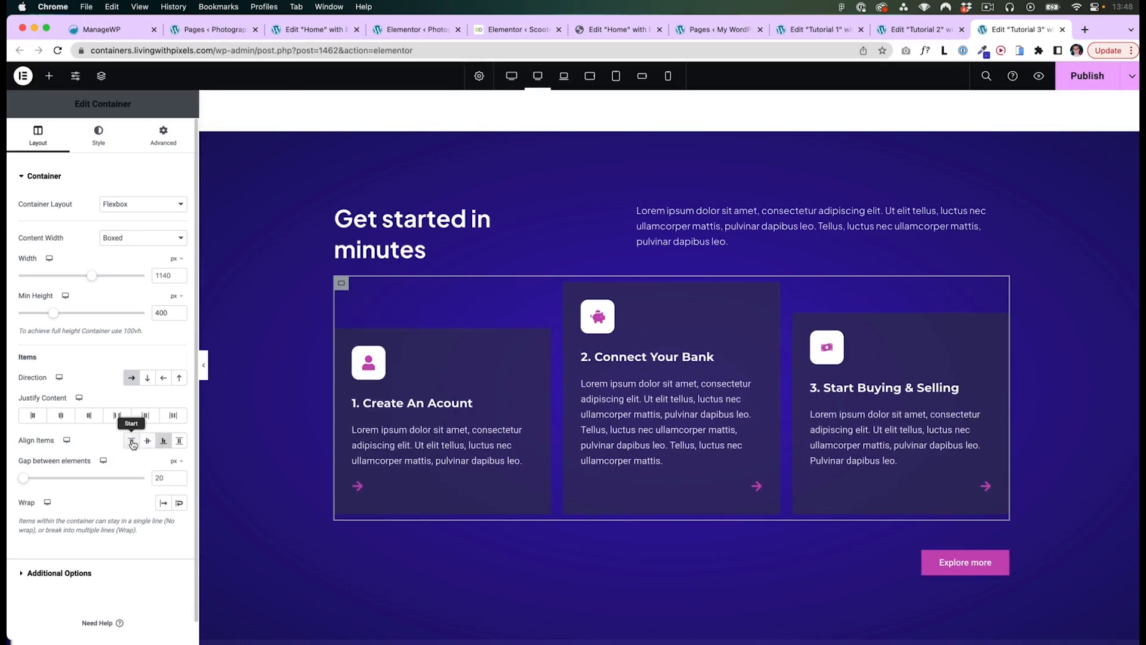
pyautogui.click(131, 441)
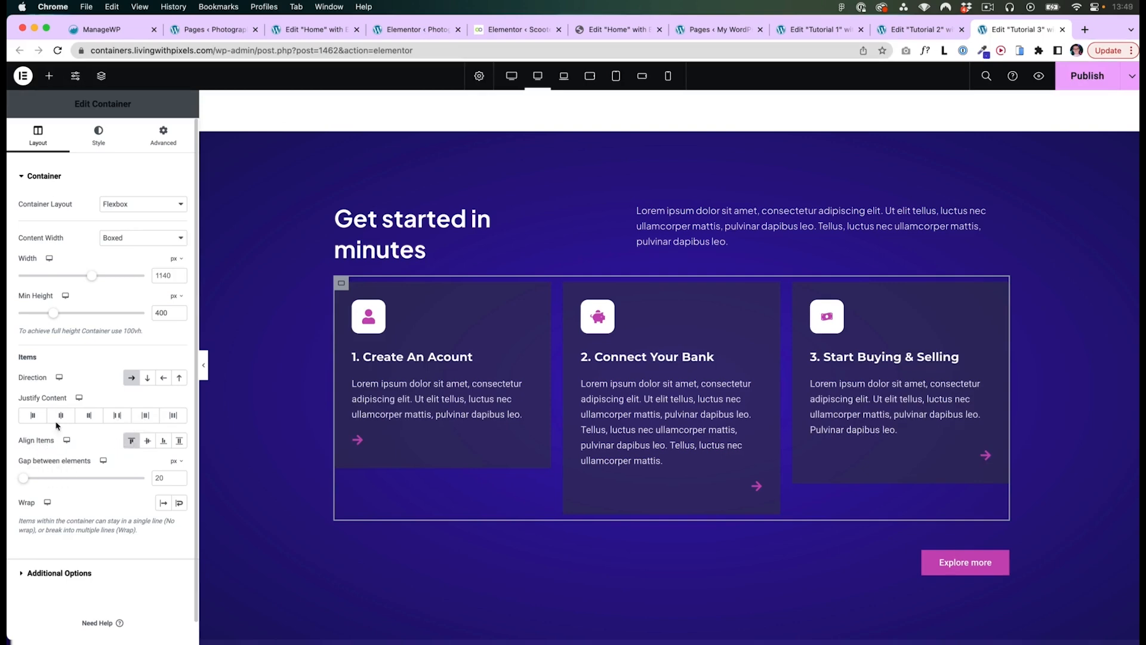
pyautogui.click(160, 143)
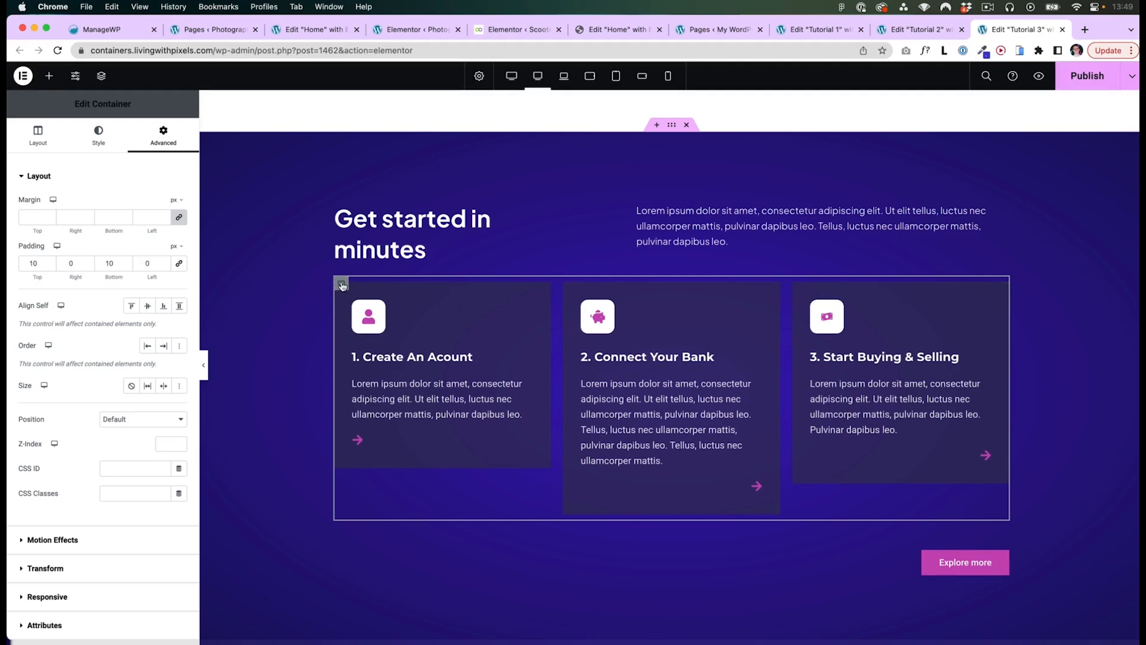
pyautogui.click(38, 135)
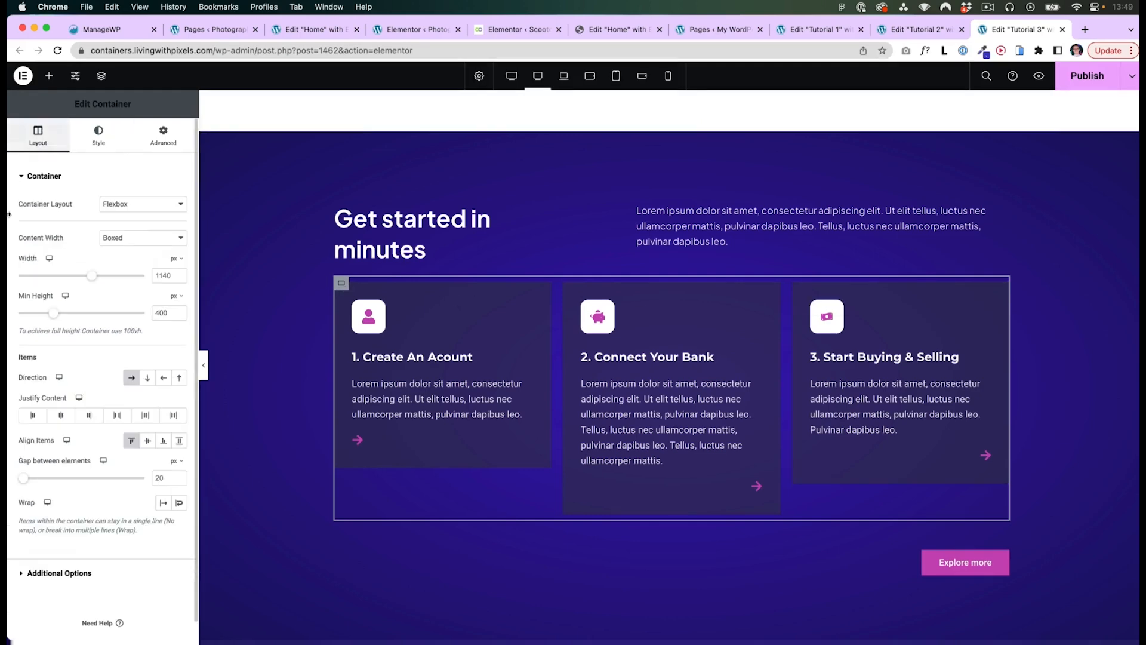
pyautogui.click(163, 440)
pyautogui.click(130, 440)
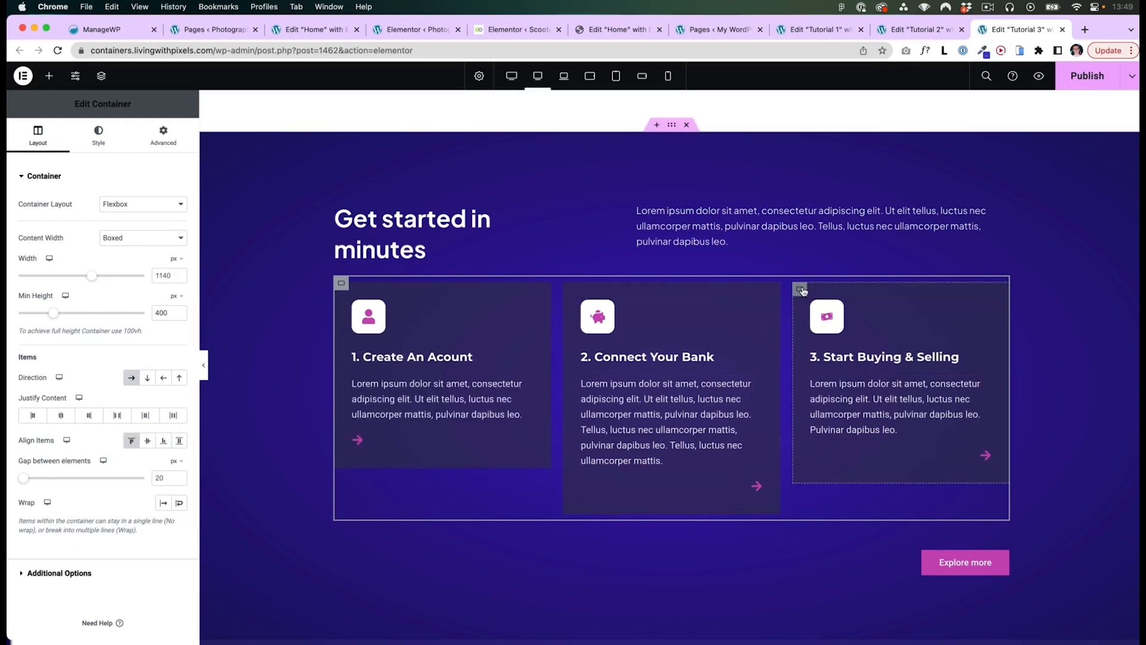
# Set Align Self to End on the third card, "3. Start Buying & Selling".
pyautogui.click(800, 290)
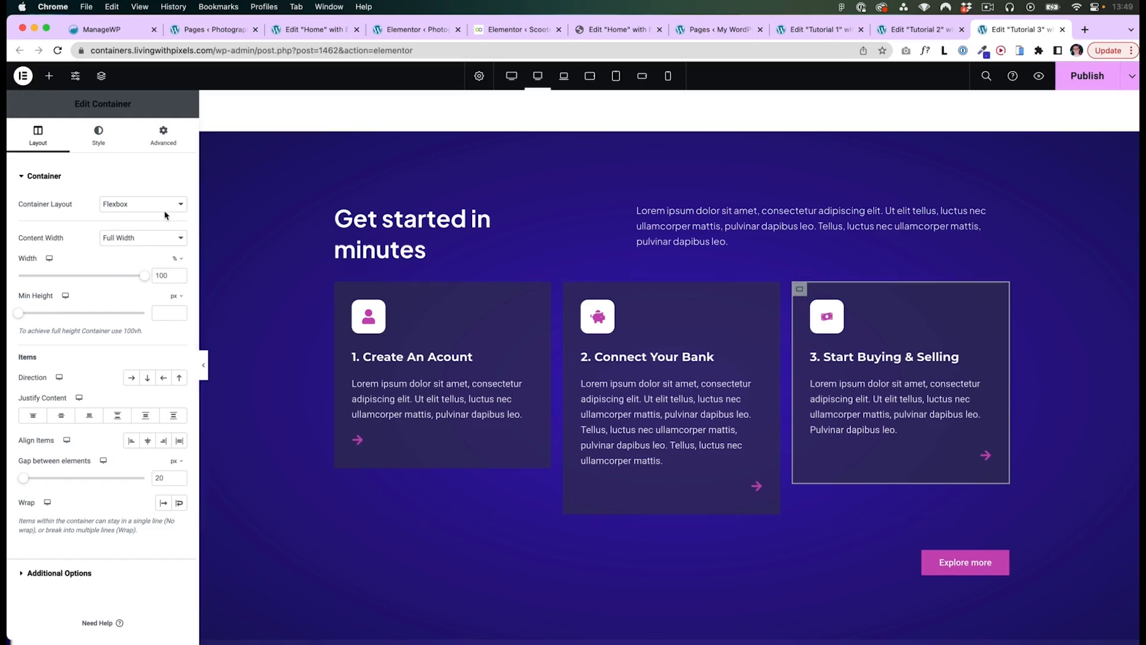
pyautogui.click(161, 135)
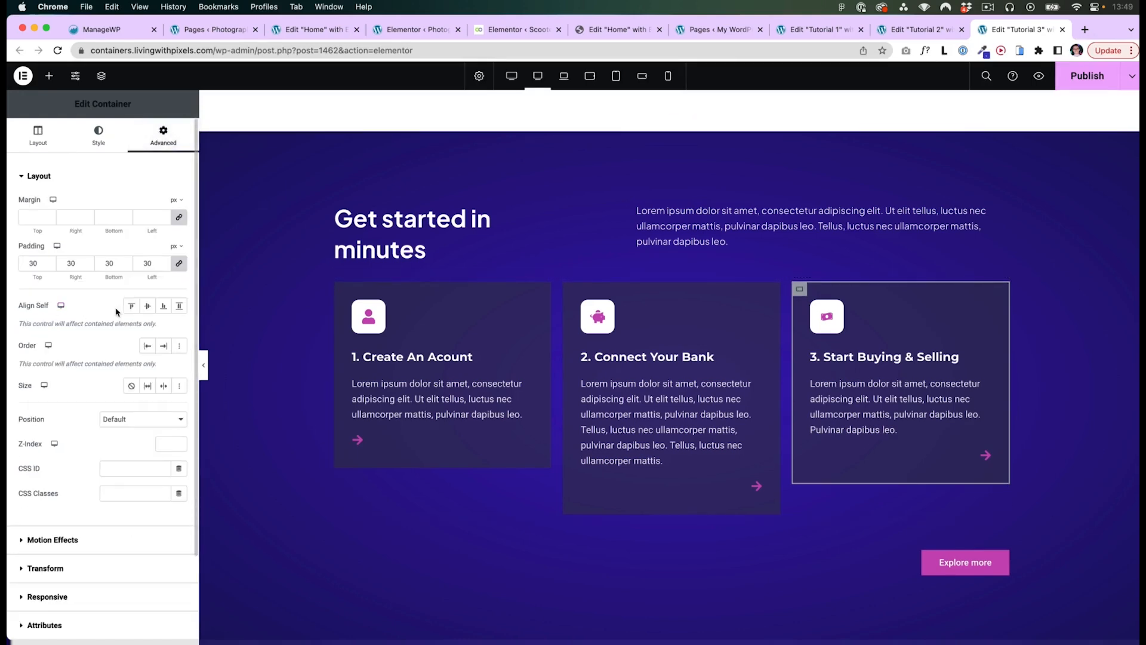
pyautogui.click(164, 307)
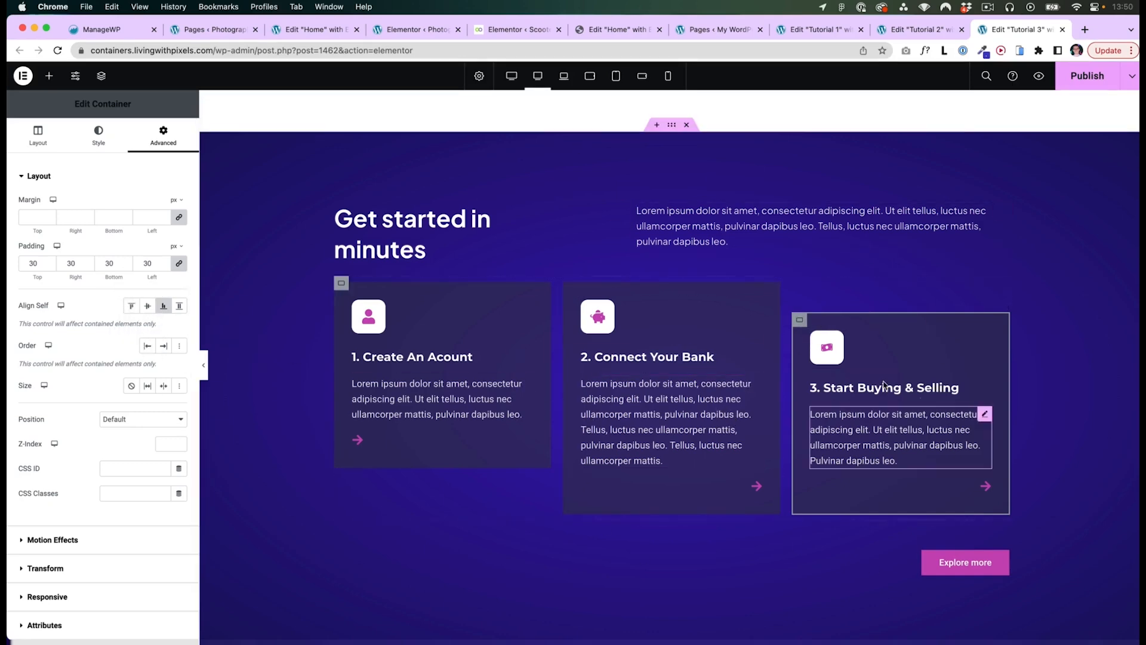
pyautogui.click(341, 284)
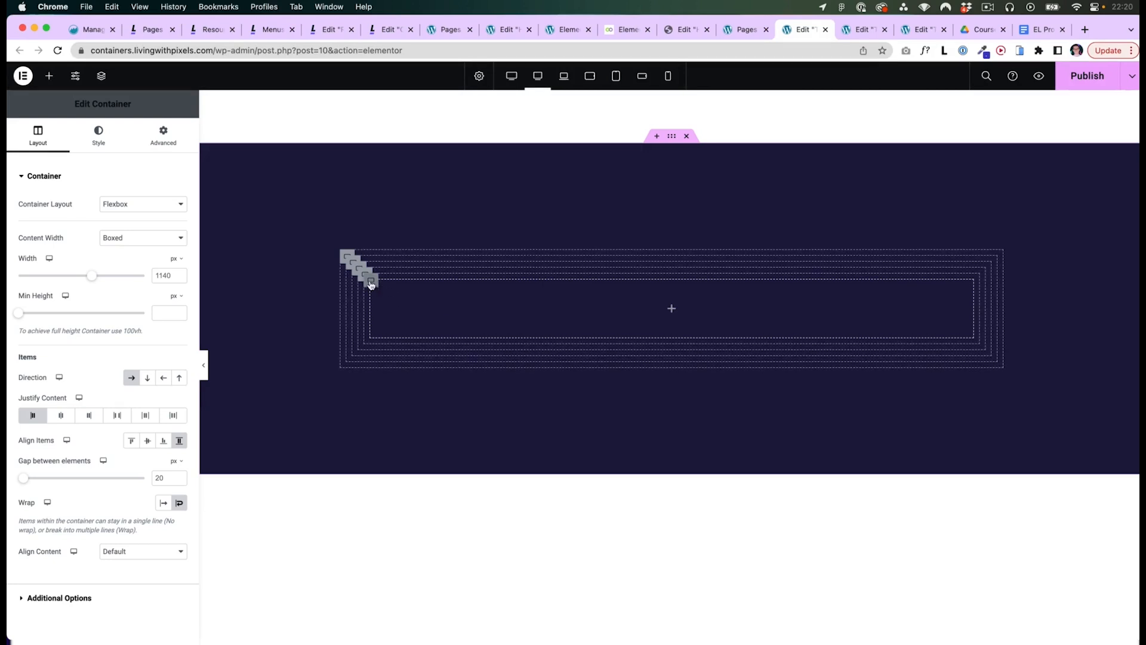
# Nest another container inside the innermost container of the dark section.
pyautogui.click(375, 278)
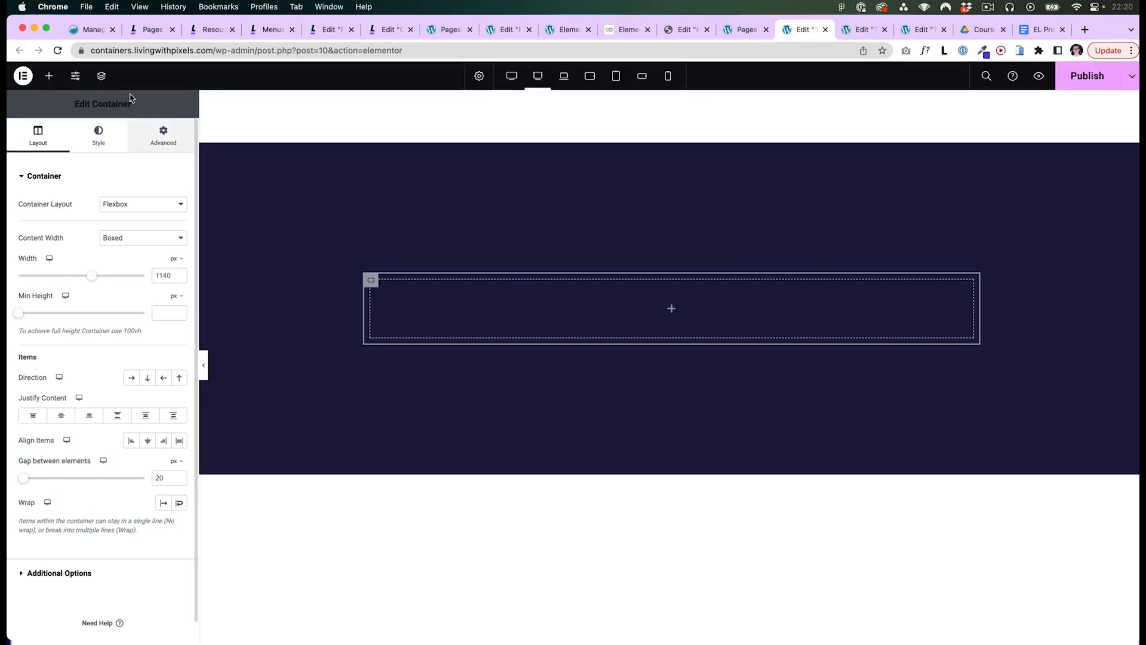
pyautogui.click(49, 76)
pyautogui.moveTo(55, 235); pyautogui.dragTo(440, 314)
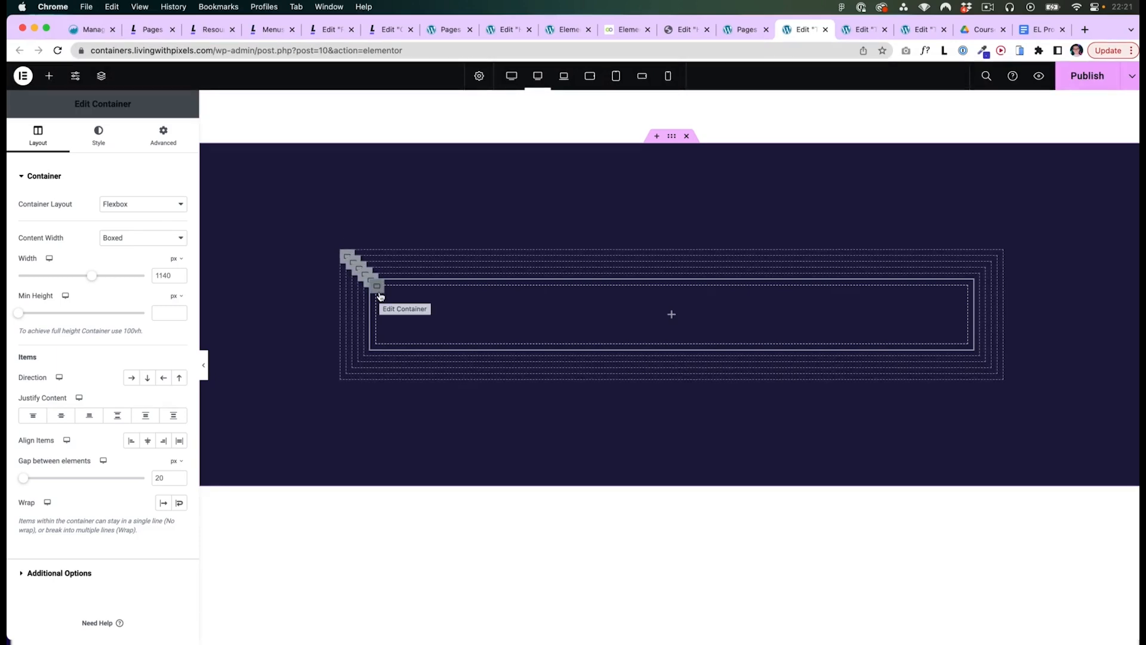
# On the pricing table page, copy the divider from the "Add Your Heading Text Here" section and paste it below the pricing table's intro text.
pyautogui.hotkey('ctrl', 'Tab')
pyautogui.hotkey('ctrl', 'Tab')
pyautogui.scroll(-1, 702, 292)
pyautogui.scroll(-1, 702, 293)
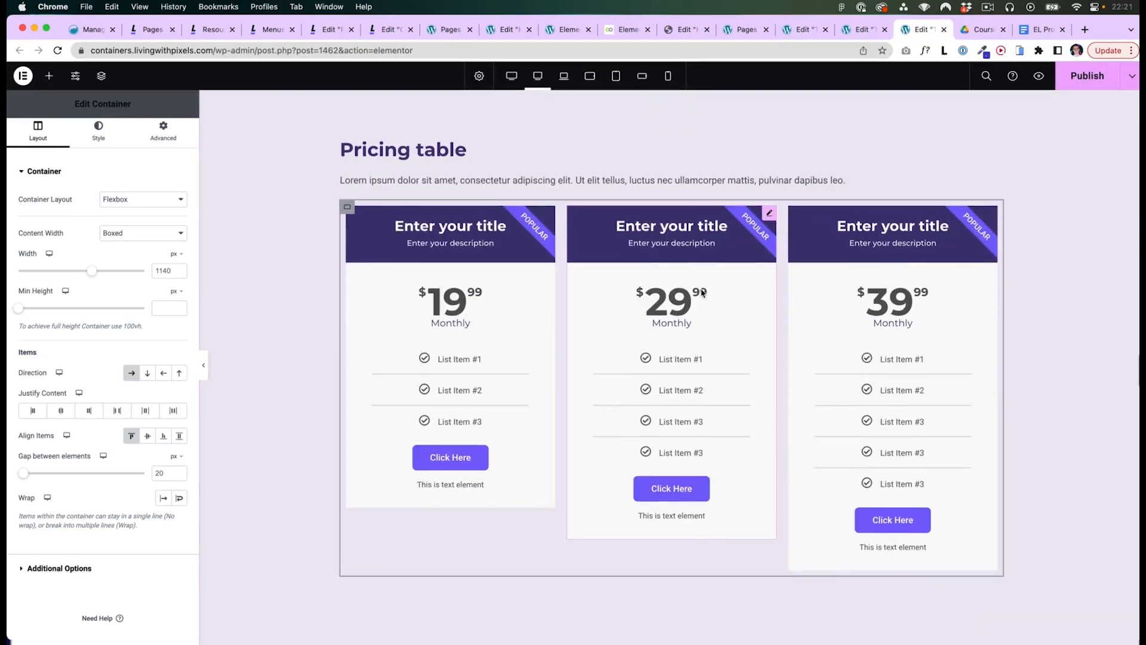
pyautogui.scroll(1, 702, 293)
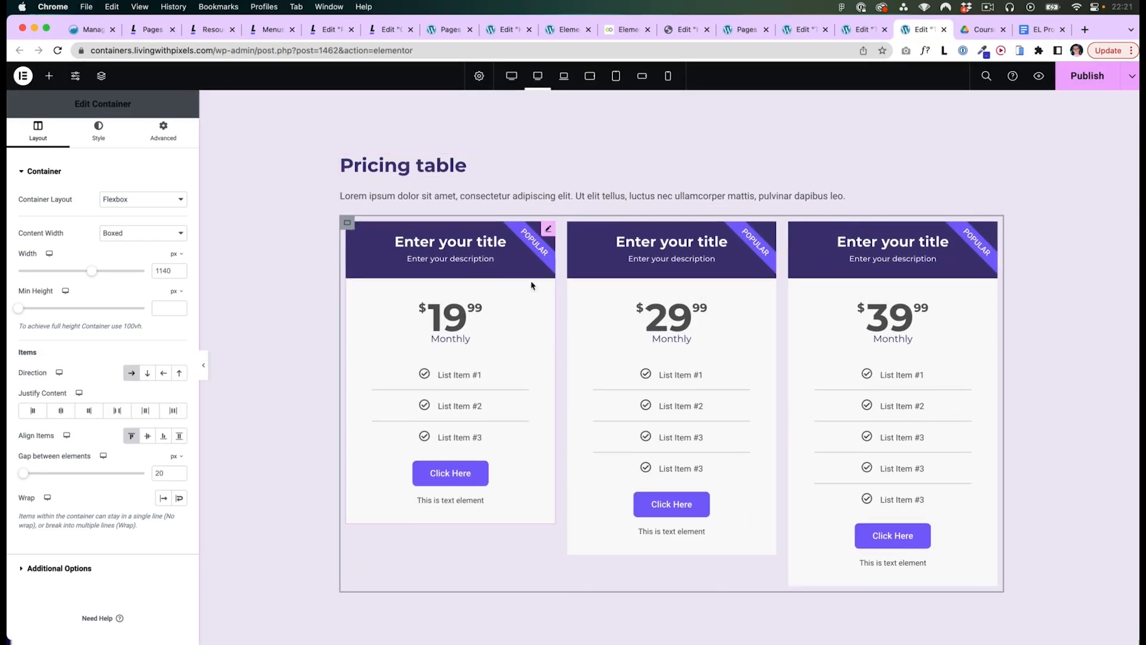
pyautogui.click(549, 232)
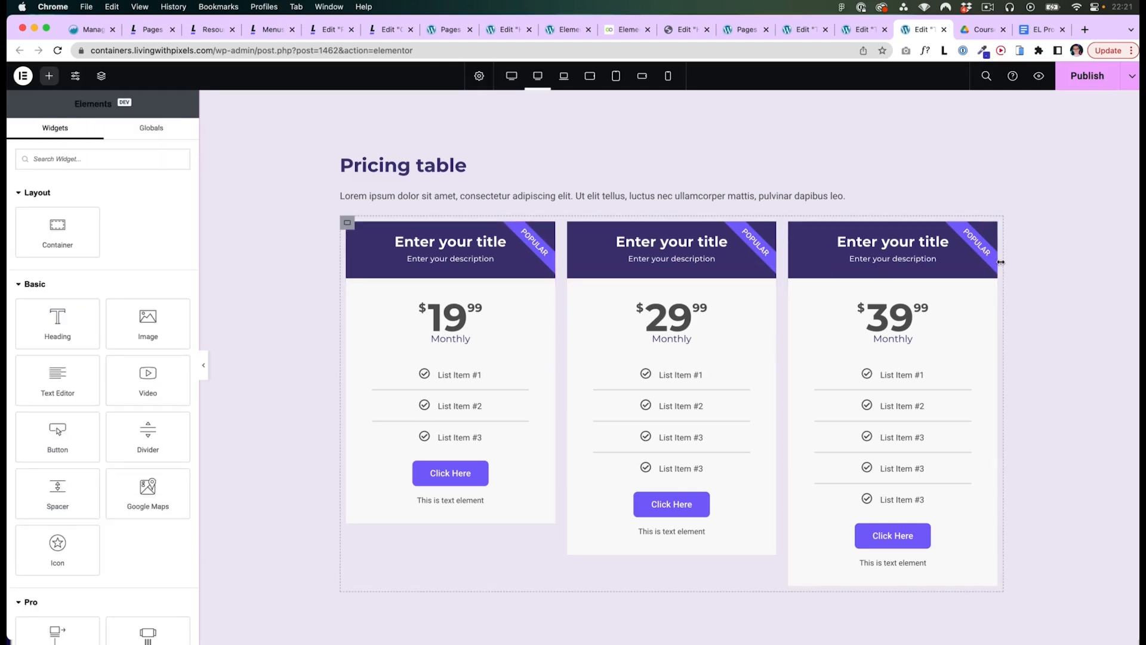
pyautogui.rightClick(532, 295)
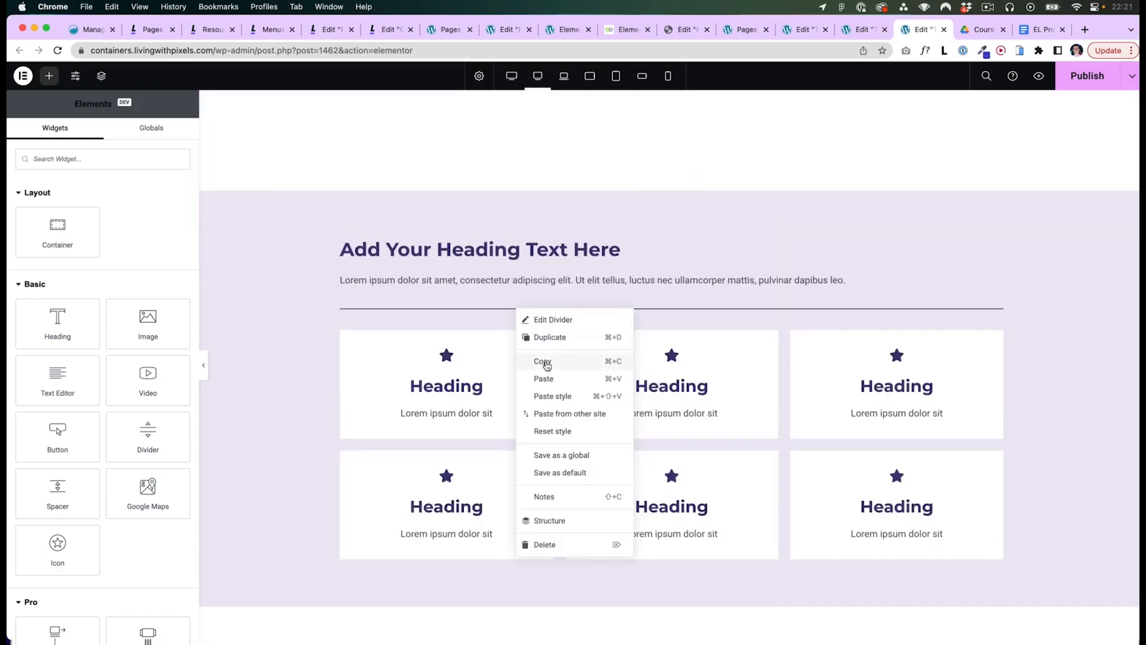
pyautogui.click(512, 332)
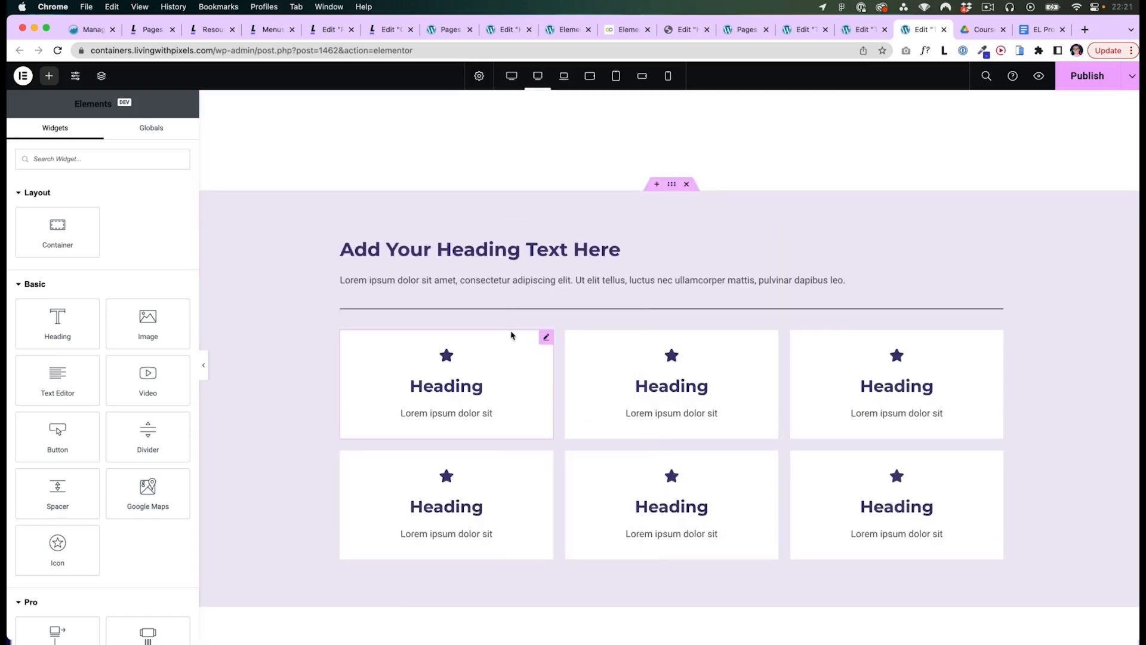
pyautogui.scroll(-5, 511, 335)
pyautogui.scroll(-10, 511, 335)
pyautogui.rightClick(482, 223)
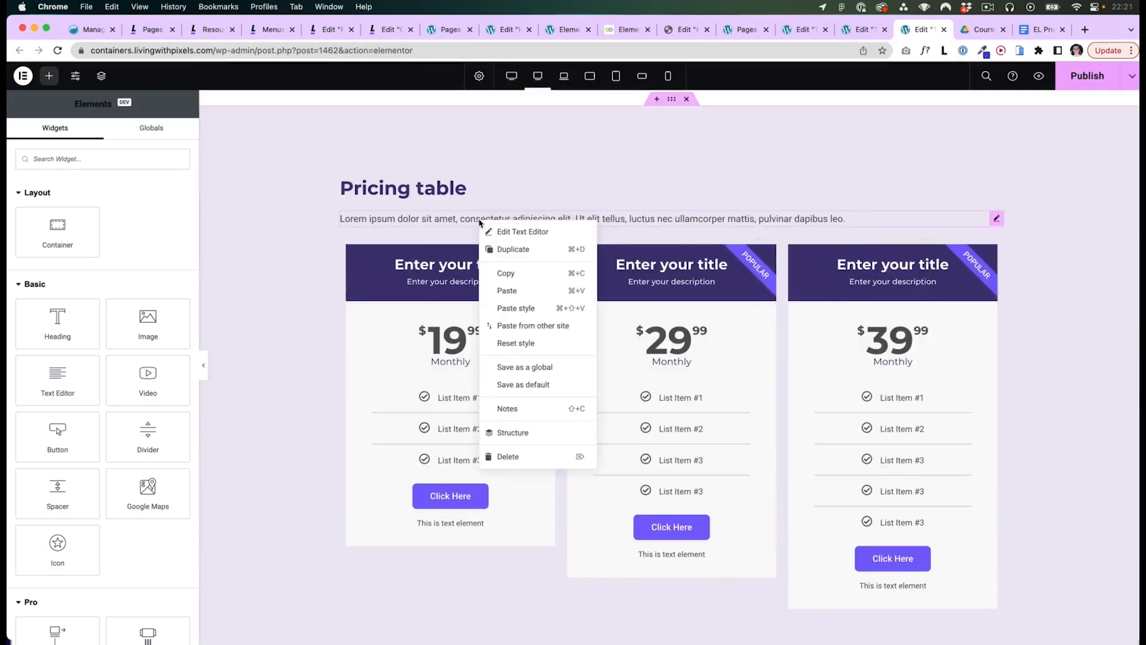
pyautogui.click(510, 292)
# Measure the new divider's full extent and the spacing between it and the pricing cards with a screenshot selection.
pyautogui.press('super+shift+4')
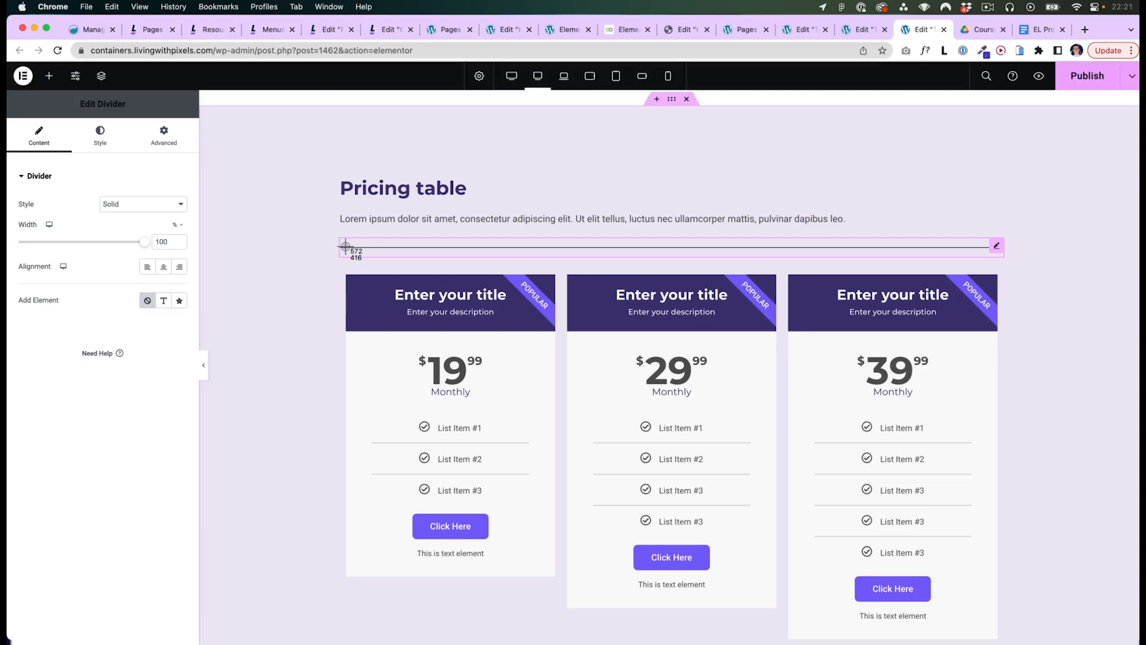
pyautogui.moveTo(339, 240); pyautogui.dragTo(1003, 260)
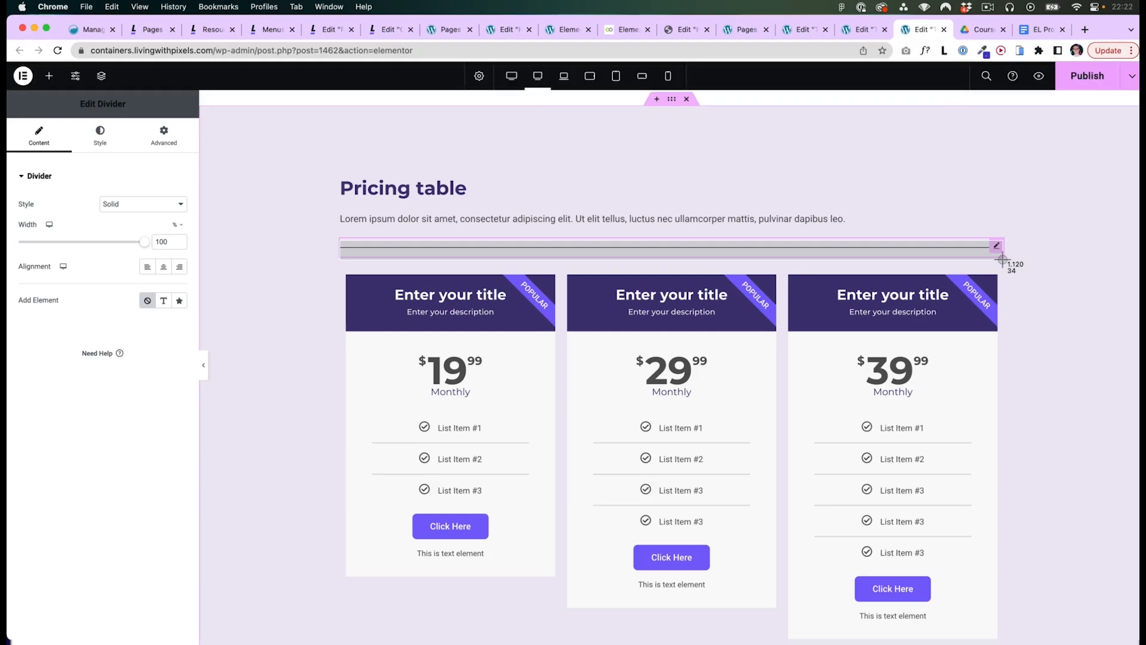
pyautogui.moveTo(1002, 260); pyautogui.dragTo(1003, 285)
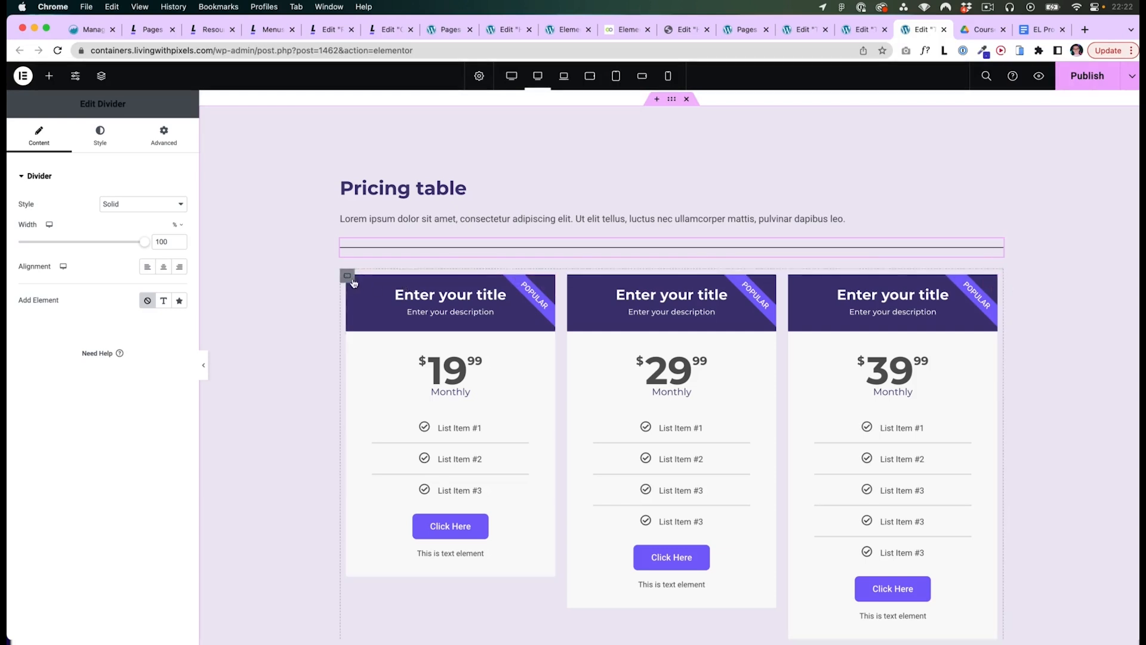
# Try a padding of 0 on all sides of the pricing table's inner container, and undo the padding change.
pyautogui.click(349, 276)
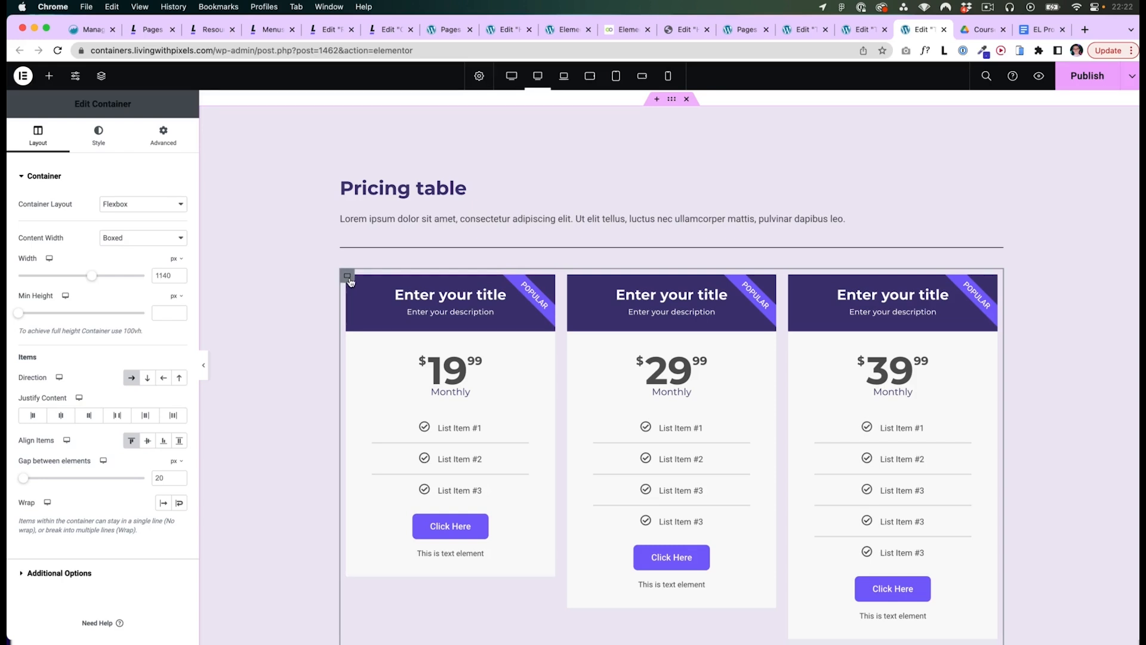
pyautogui.click(160, 141)
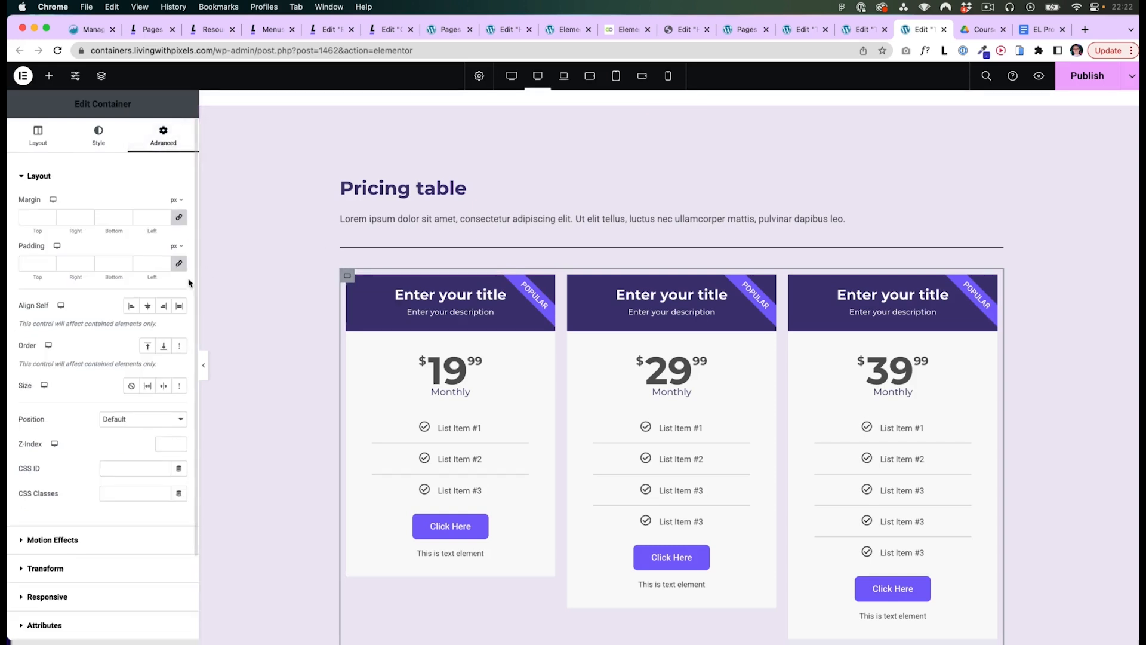
pyautogui.click(180, 264)
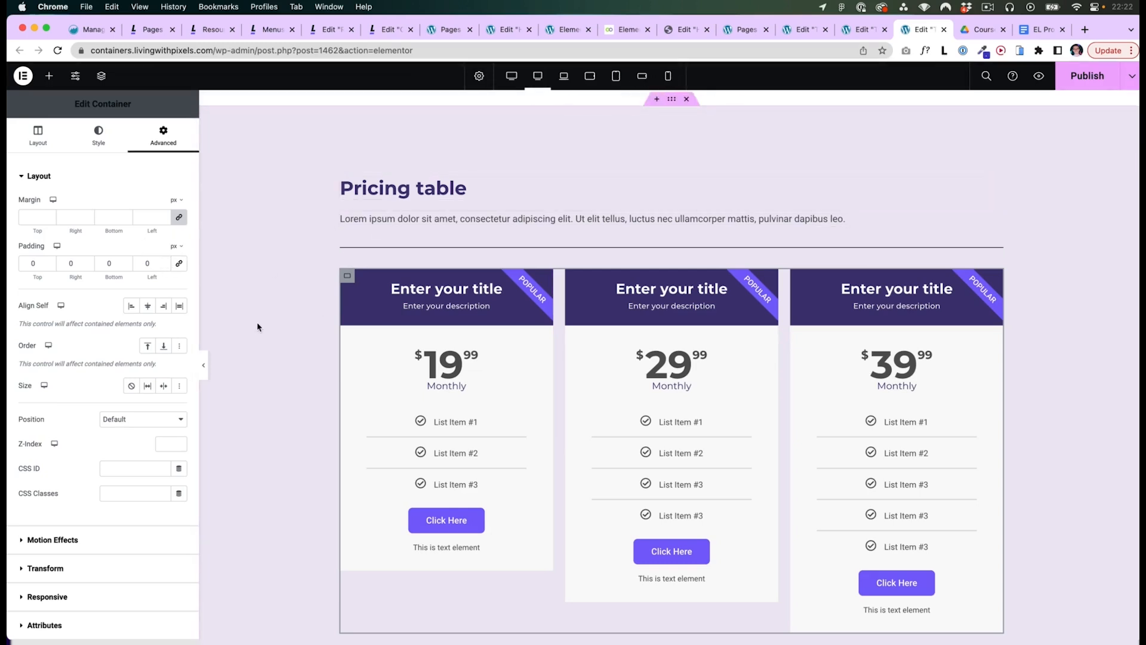
pyautogui.press('super+z')
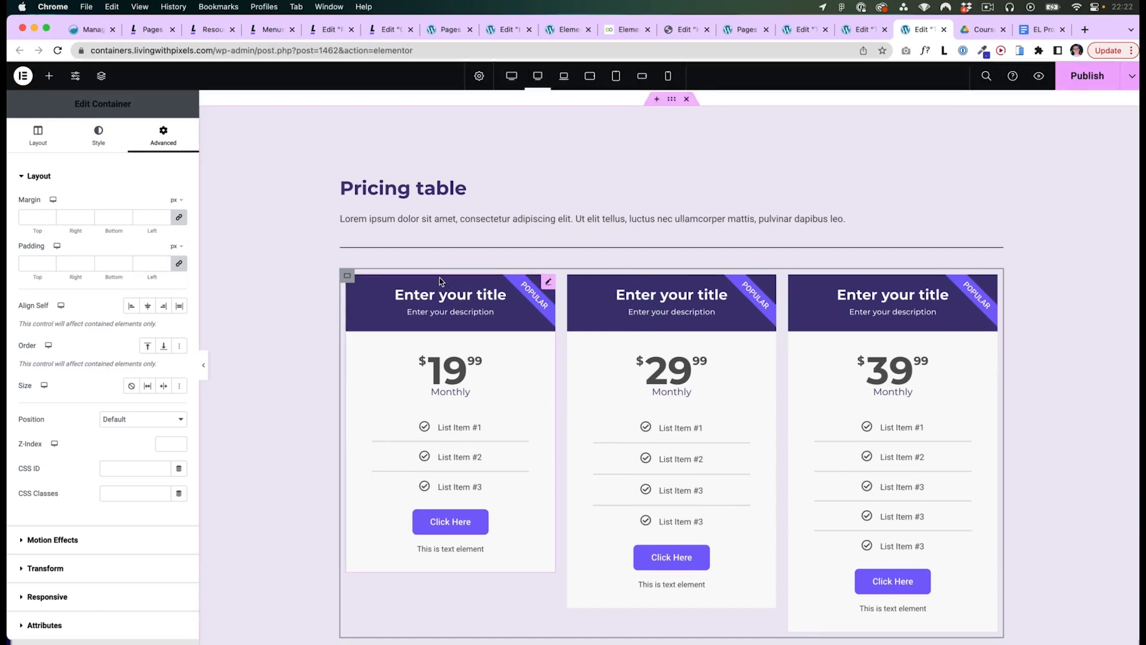
# Set the site-wide default container padding to 0 px on all sides in the site's layout settings, save the changes and close them.
pyautogui.click(75, 78)
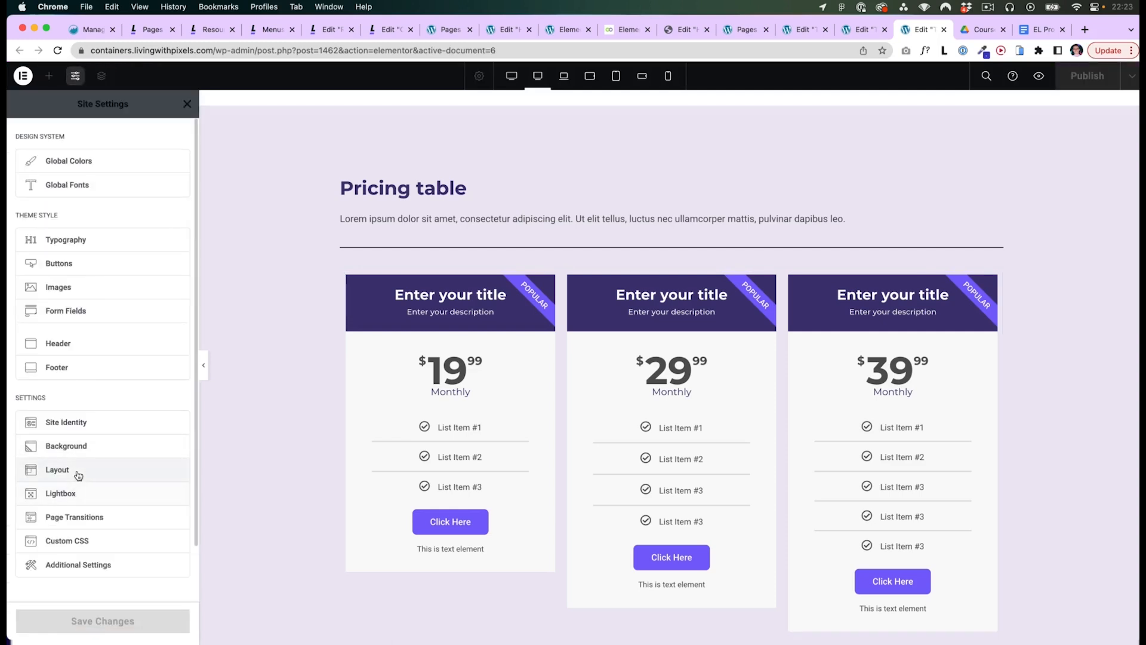
pyautogui.click(78, 470)
pyautogui.click(35, 235)
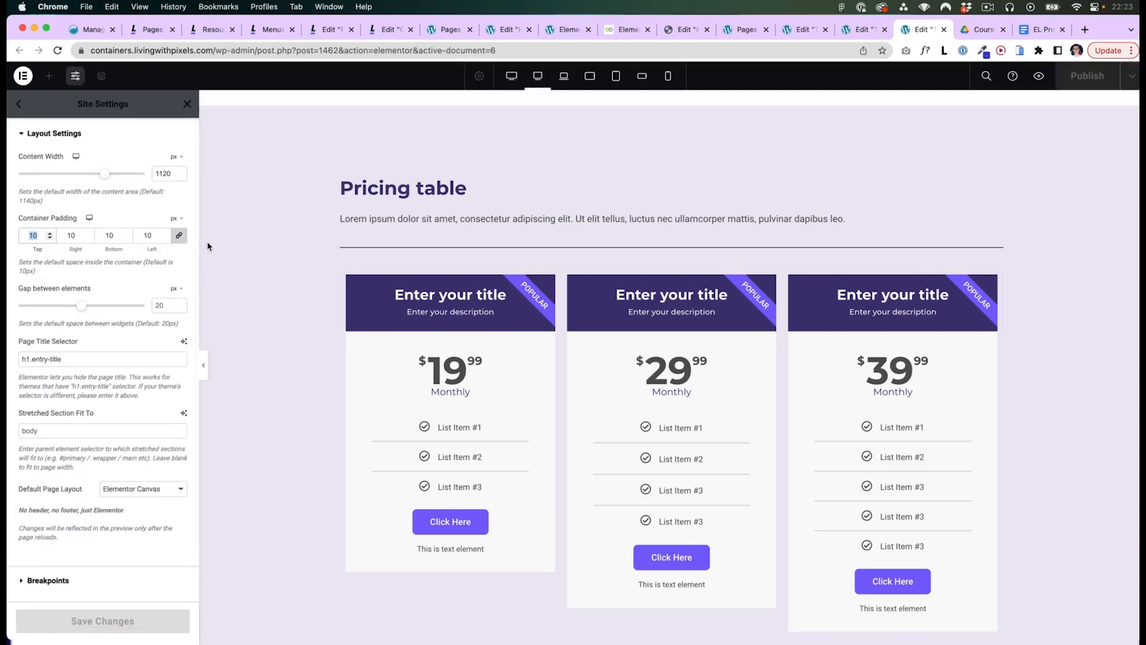
pyautogui.click(154, 235)
pyautogui.write('0')
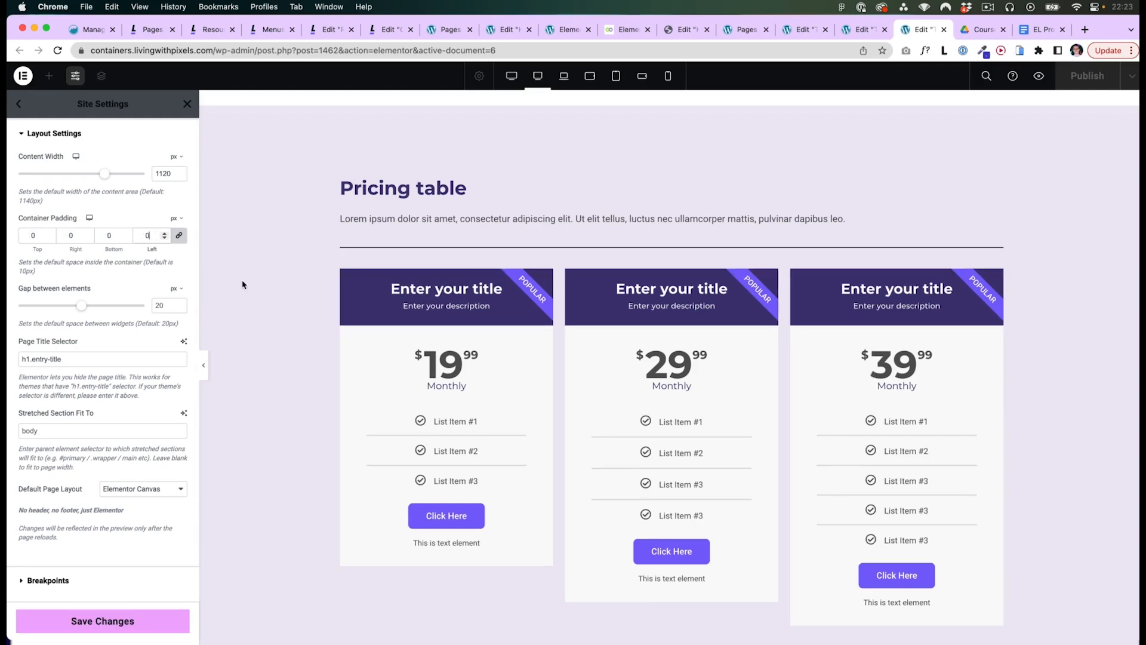
pyautogui.click(145, 618)
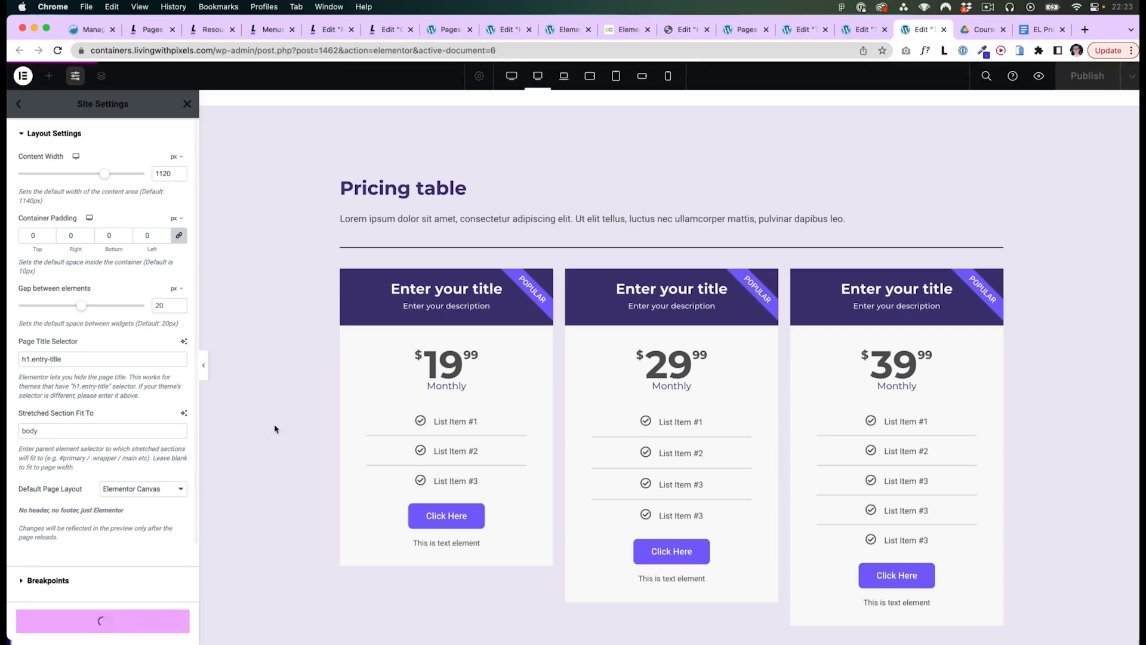
pyautogui.click(188, 105)
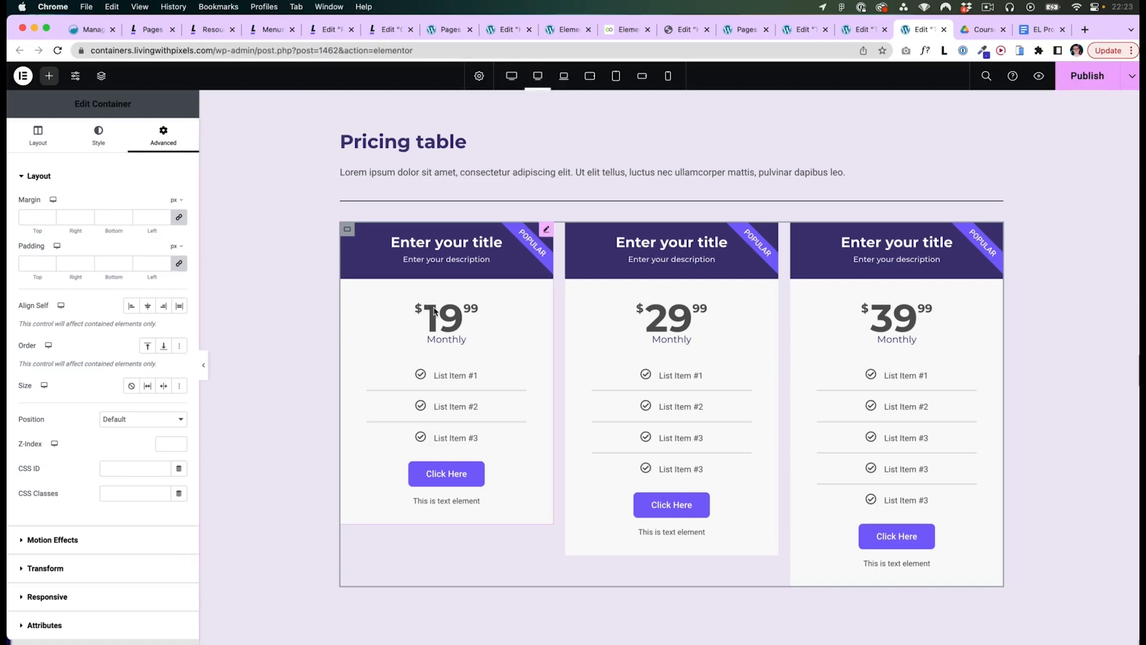
# Switch back to the page with the nested containers and show the dark section's container hierarchy in the structure view.
pyautogui.click(805, 30)
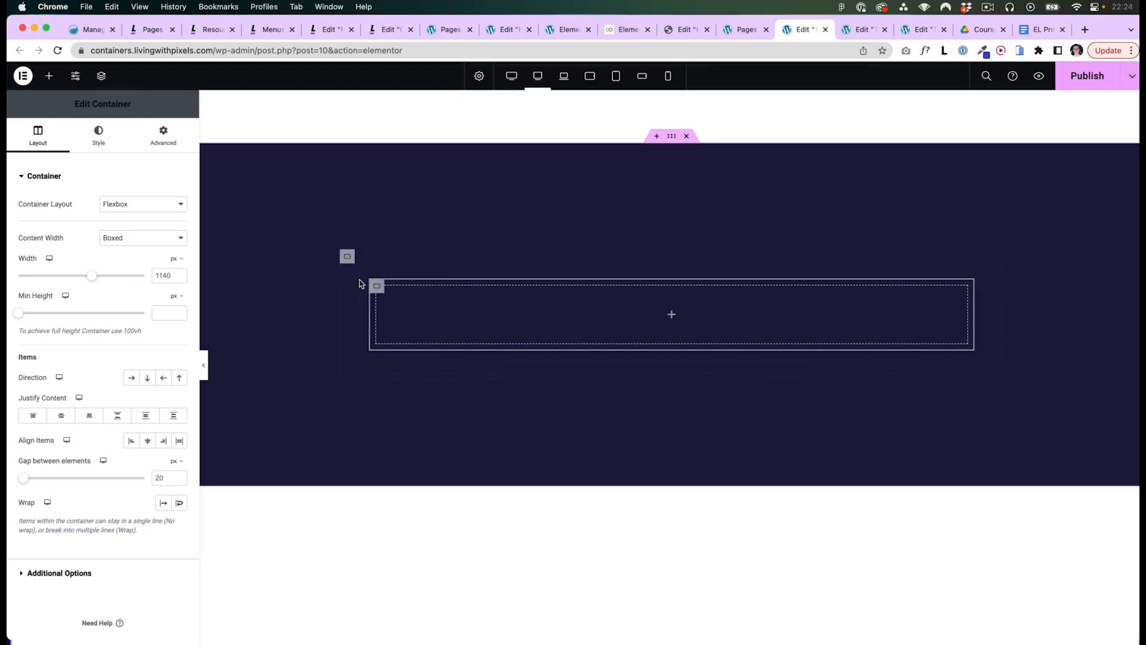
pyautogui.click(1131, 76)
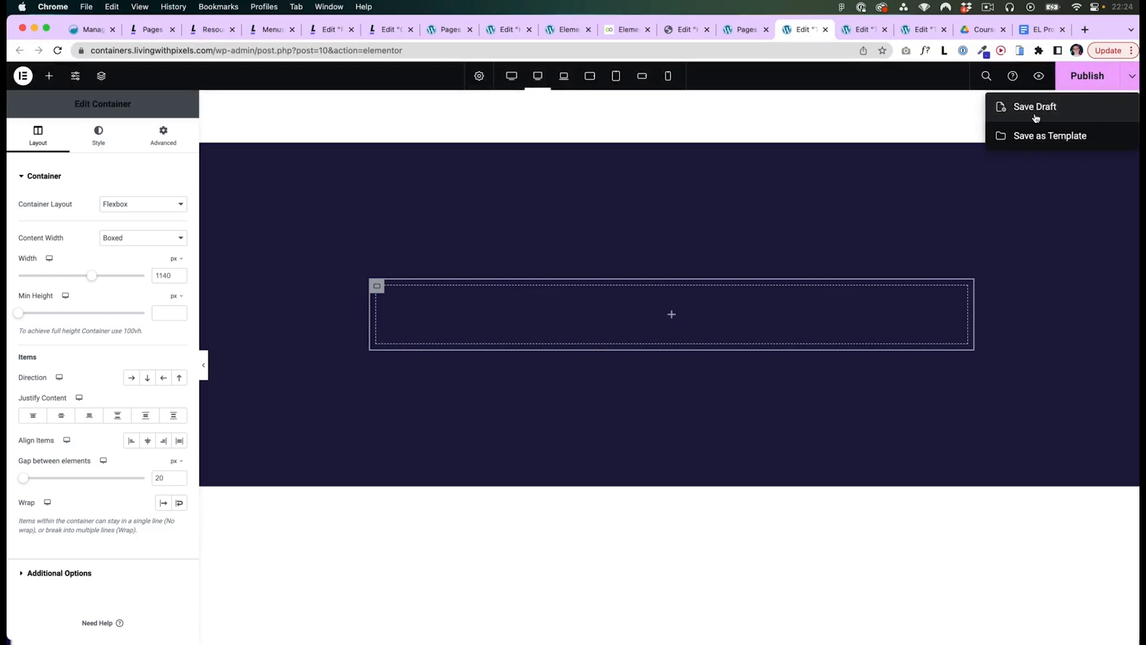
pyautogui.click(828, 127)
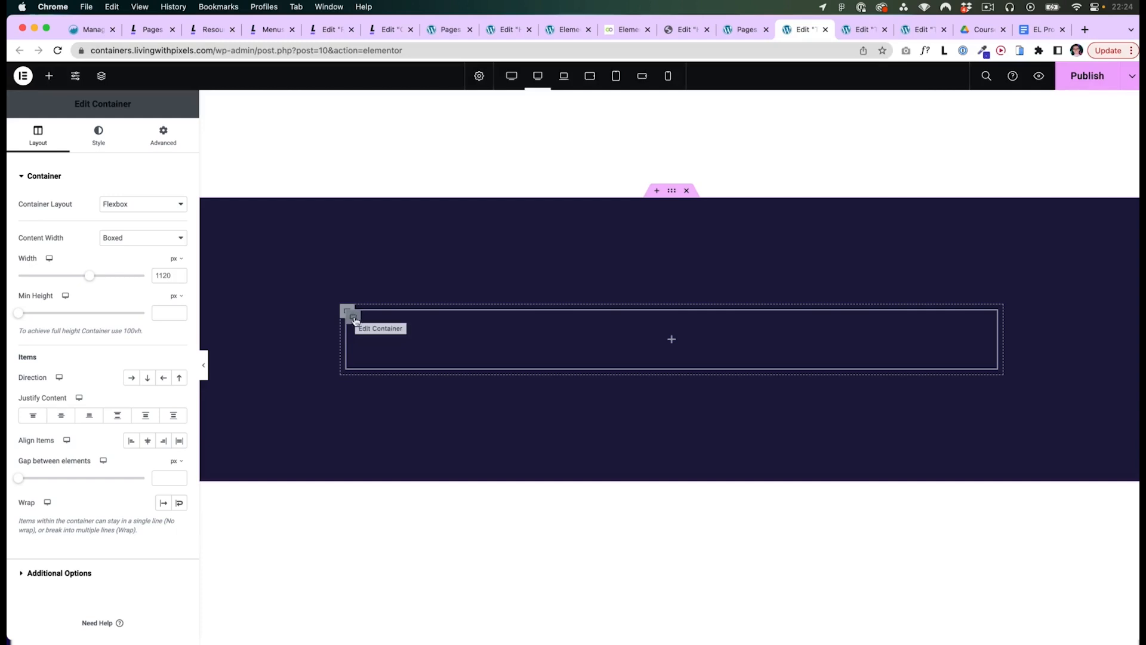
pyautogui.rightClick(354, 320)
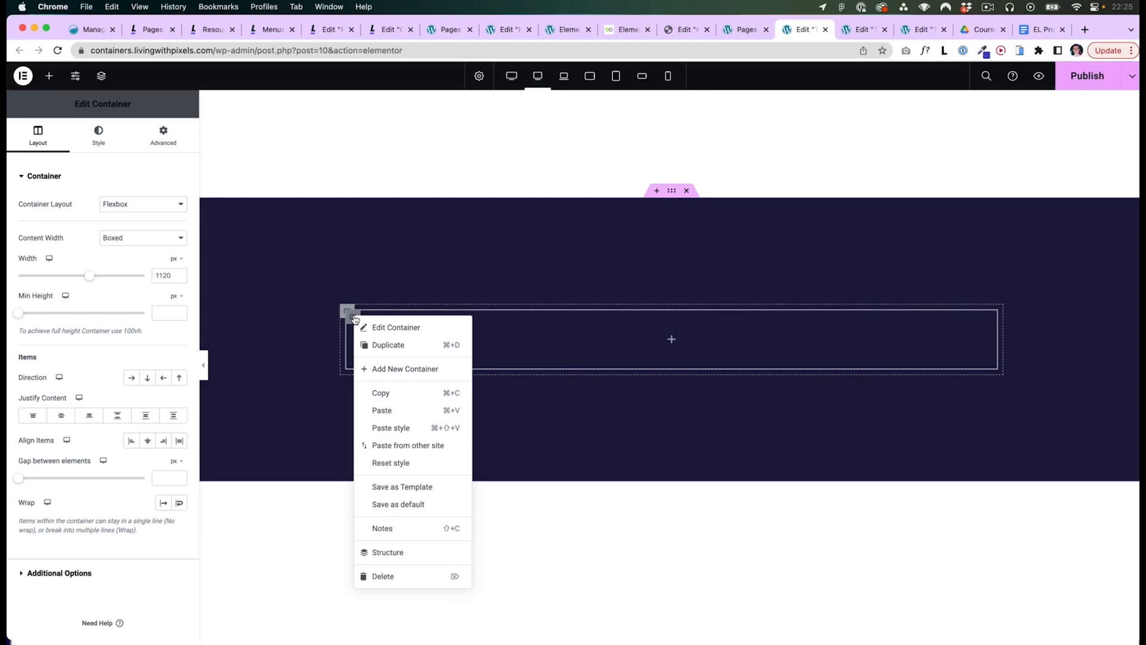
pyautogui.click(394, 559)
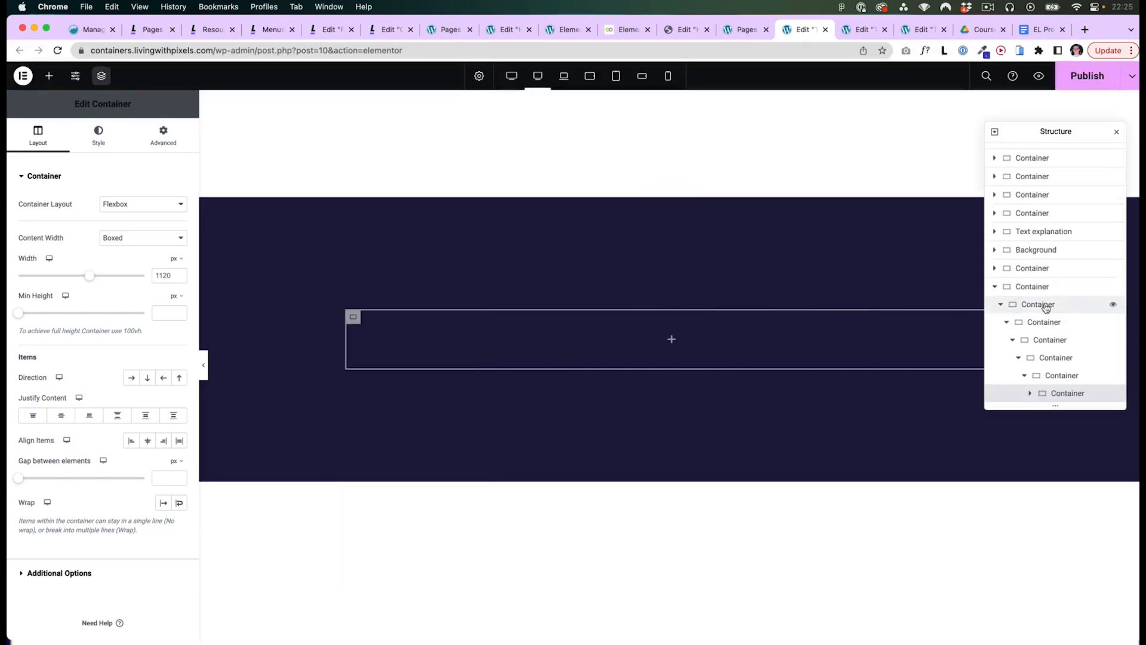
# Examine the dark section's nested containers and the innermost container's margin and padding settings.
pyautogui.click(1055, 357)
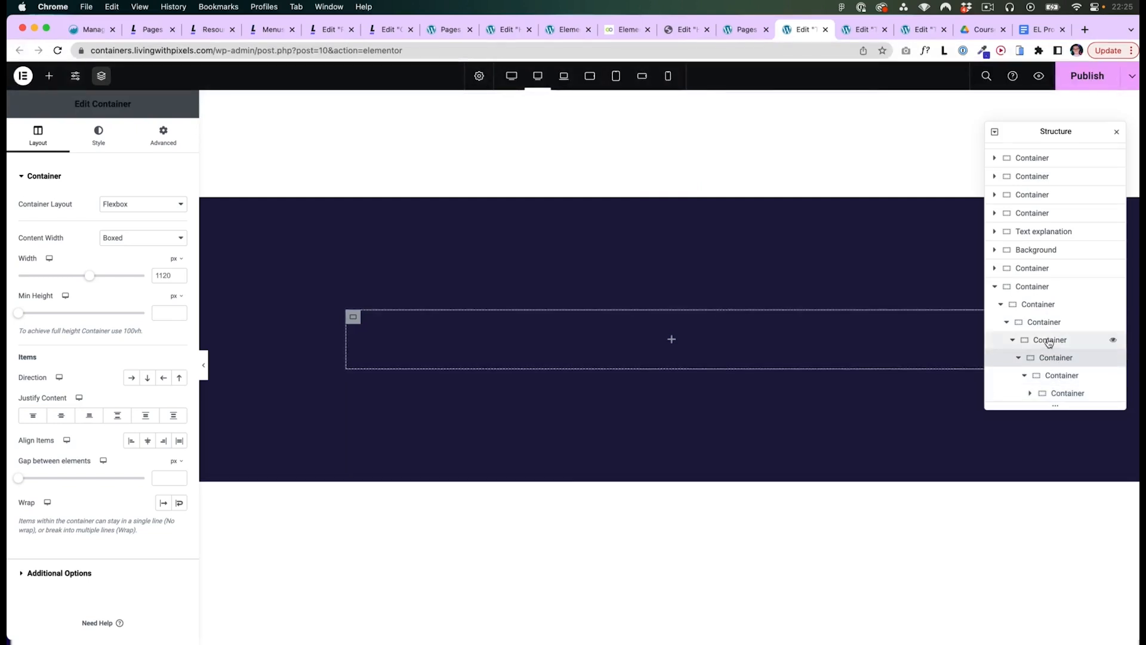
pyautogui.click(1044, 323)
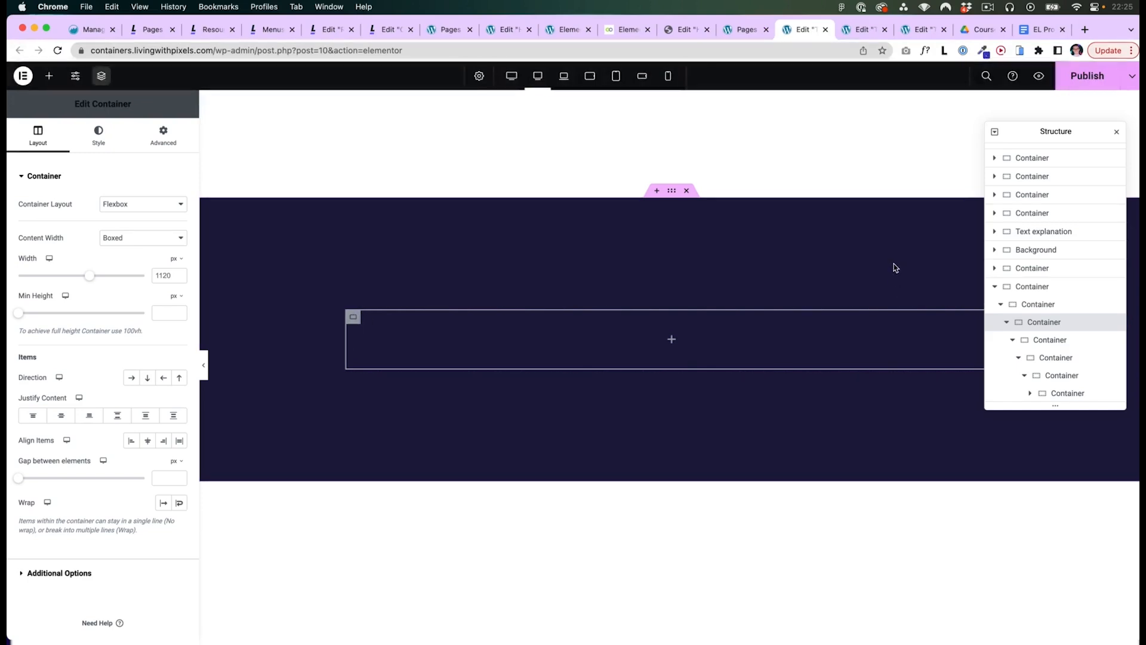
pyautogui.moveTo(1054, 132); pyautogui.dragTo(1043, 180)
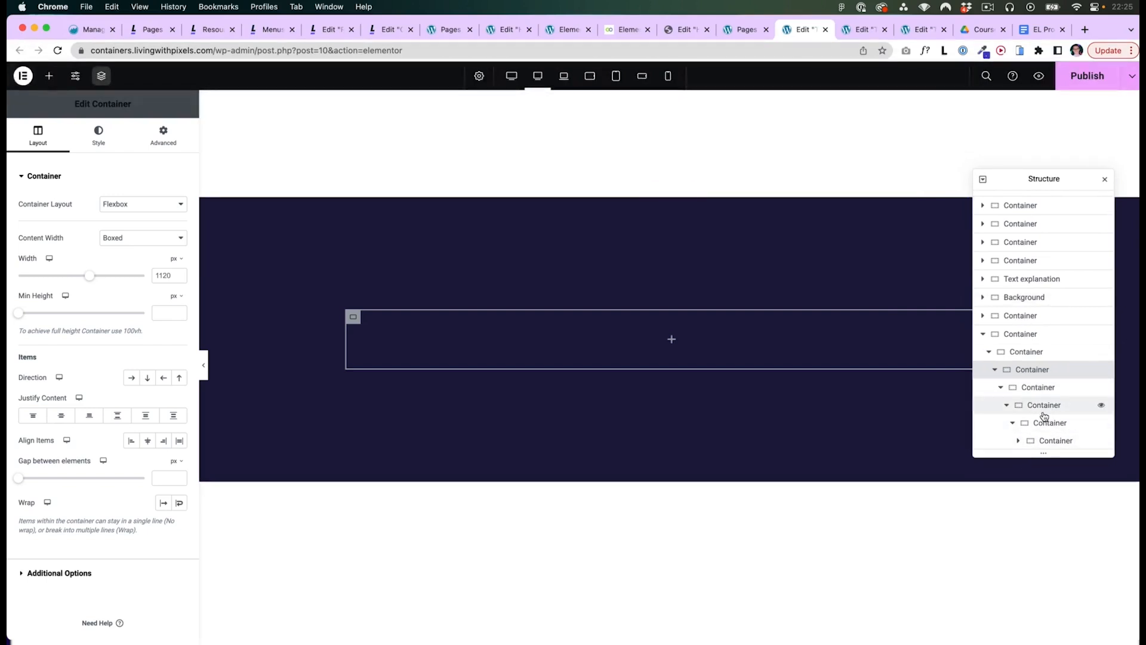
pyautogui.click(354, 321)
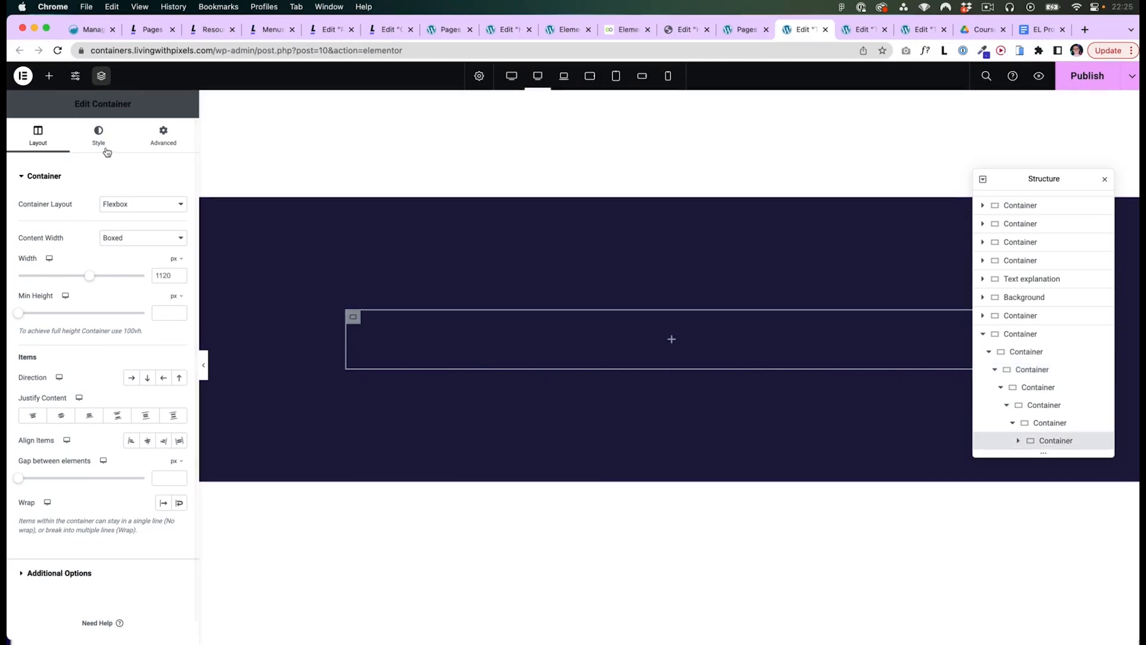
pyautogui.click(155, 143)
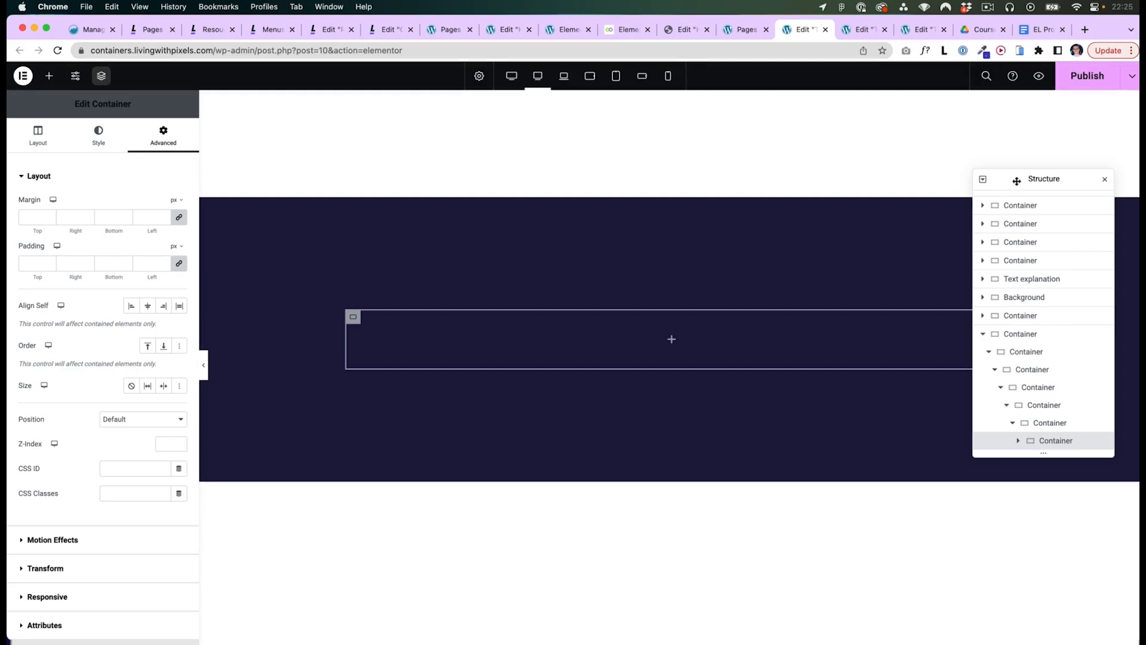
# Dock the structure view and rename the third container nested inside the dark section's outer container as House.
pyautogui.moveTo(1030, 181); pyautogui.dragTo(1137, 198)
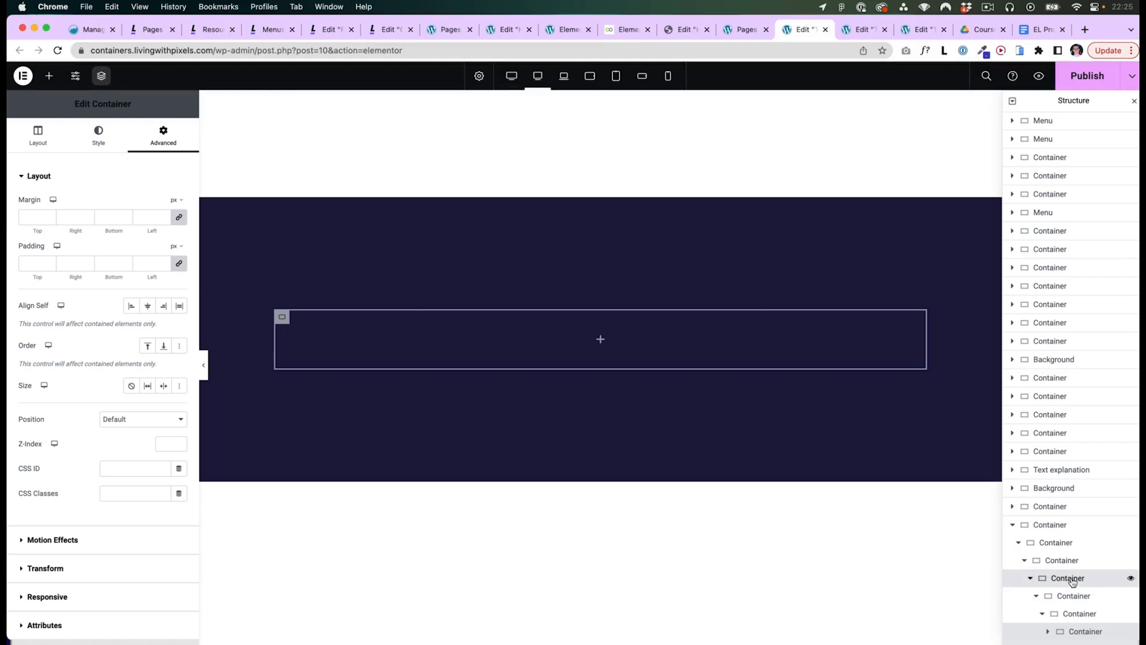
pyautogui.doubleClick(1069, 579)
pyautogui.write('House')
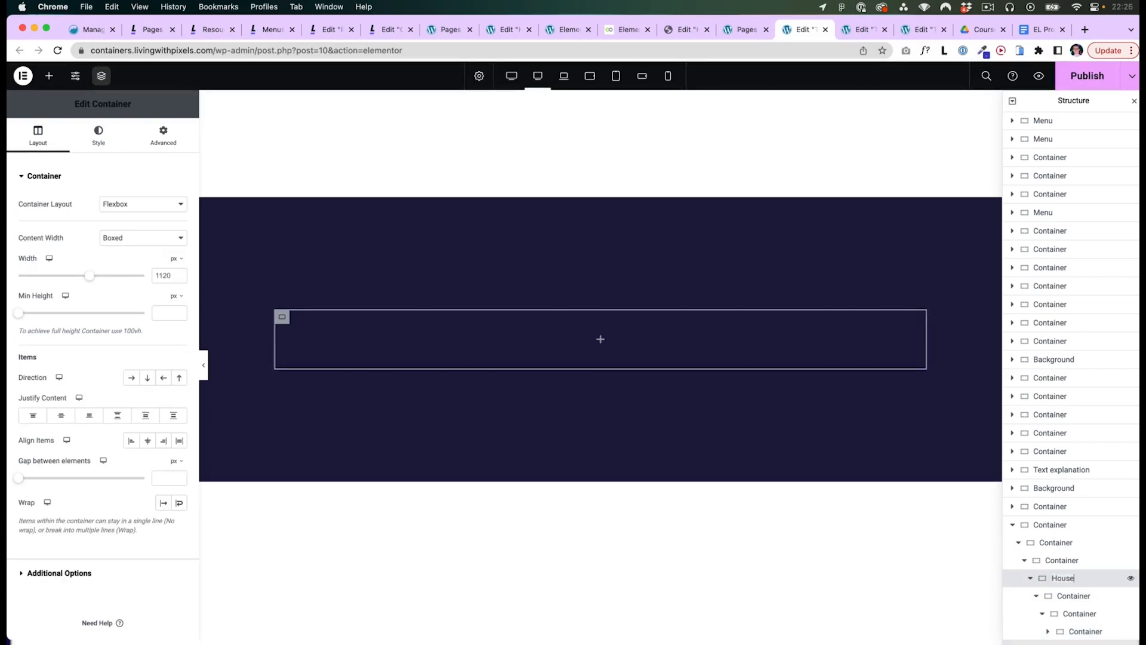
pyautogui.press('Return')
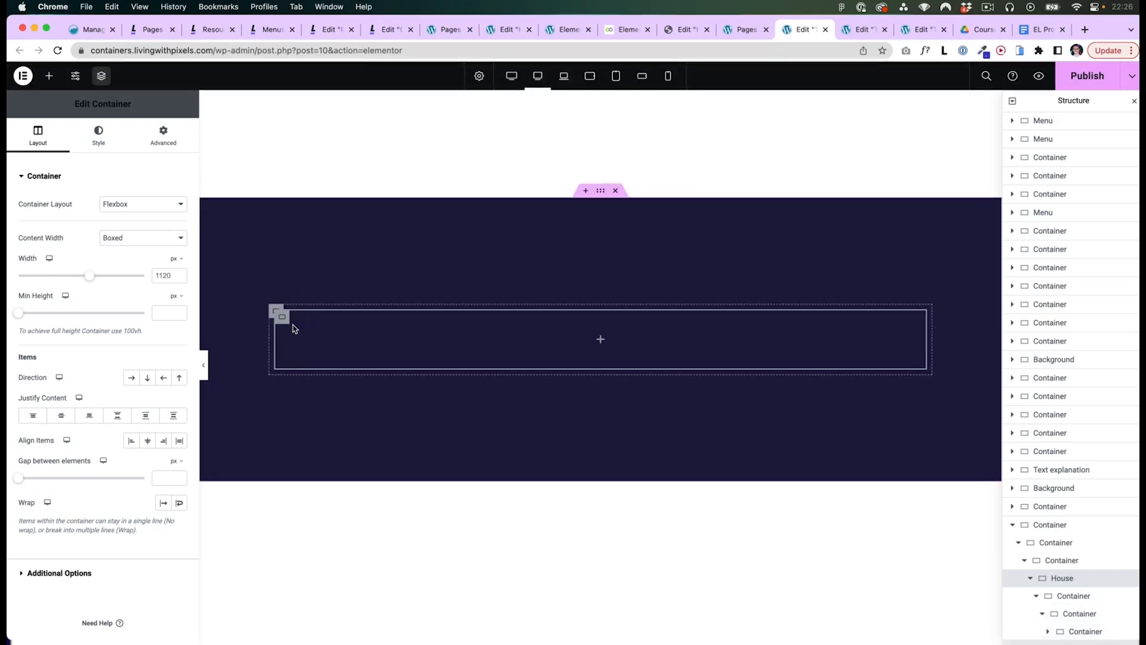
# Look at the vehicle cards in the Figma design, and review the pricing table page back in Chrome.
pyautogui.press('super+Tab')
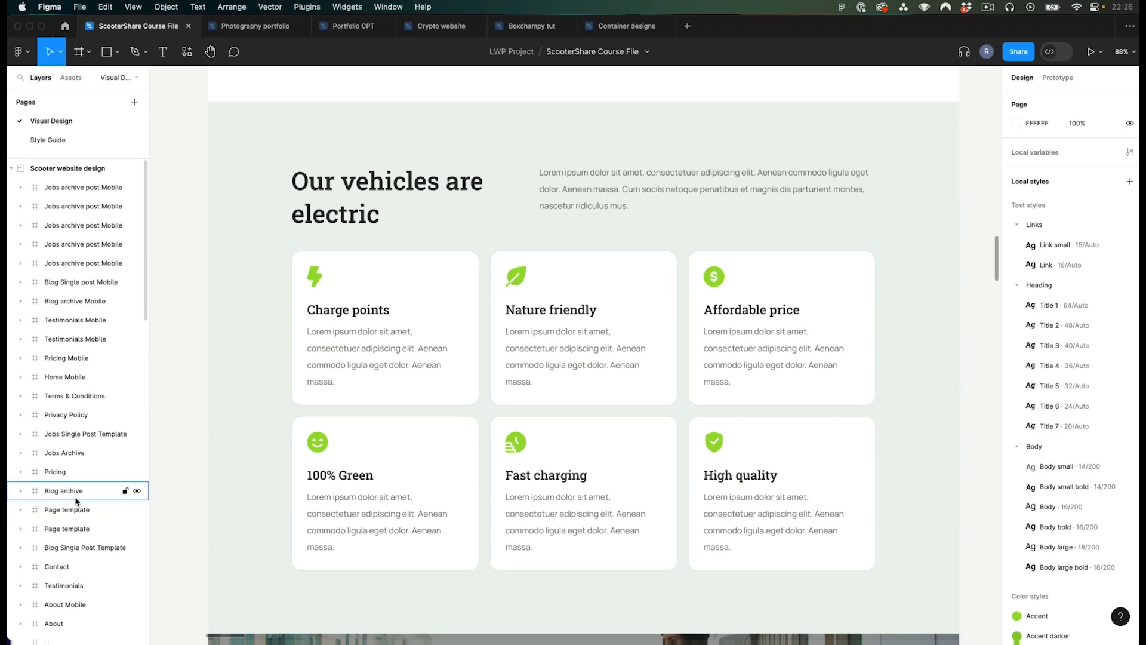
pyautogui.press('super+Tab')
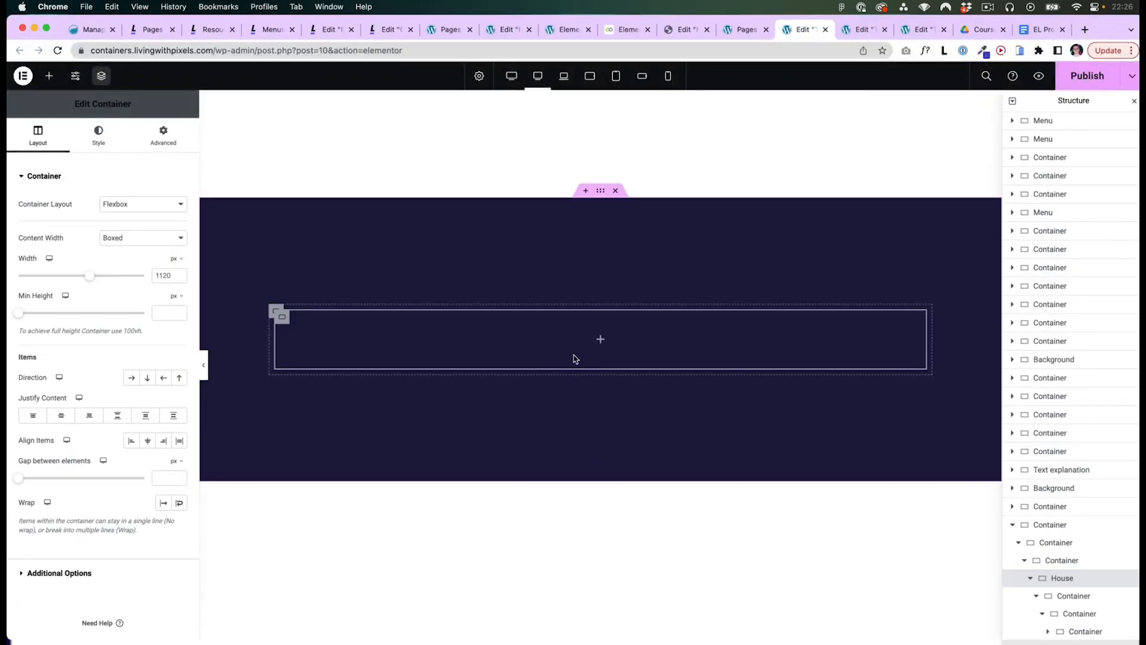
pyautogui.click(911, 34)
pyautogui.scroll(2, 447, 307)
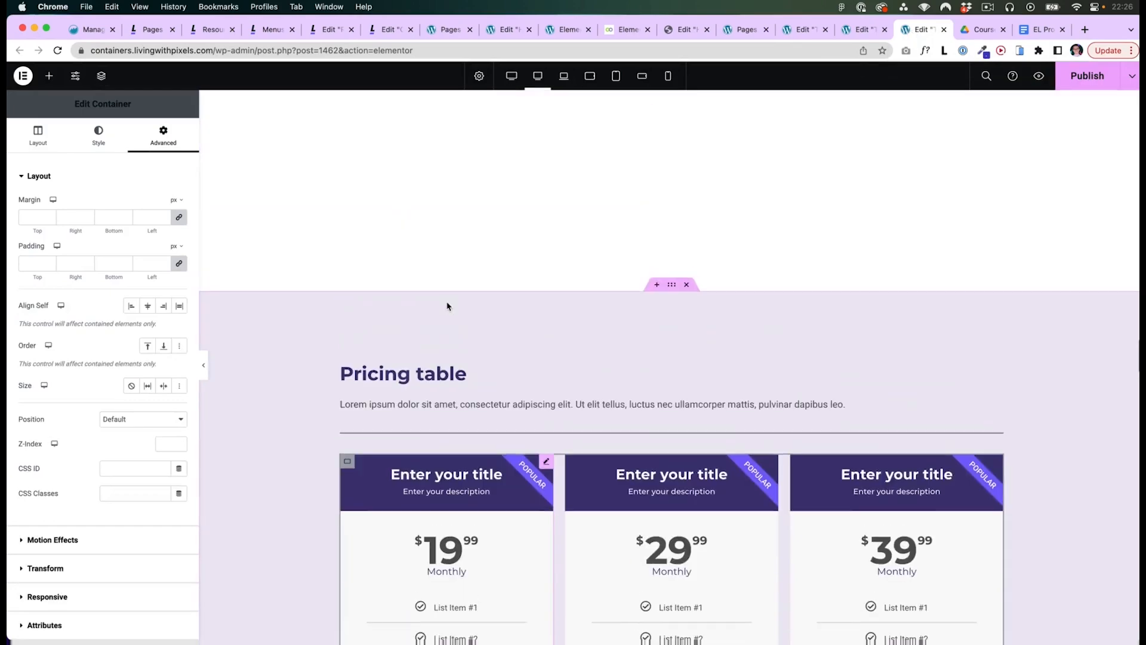
pyautogui.scroll(-10, 448, 307)
pyautogui.scroll(5, 448, 307)
pyautogui.scroll(-9, 448, 263)
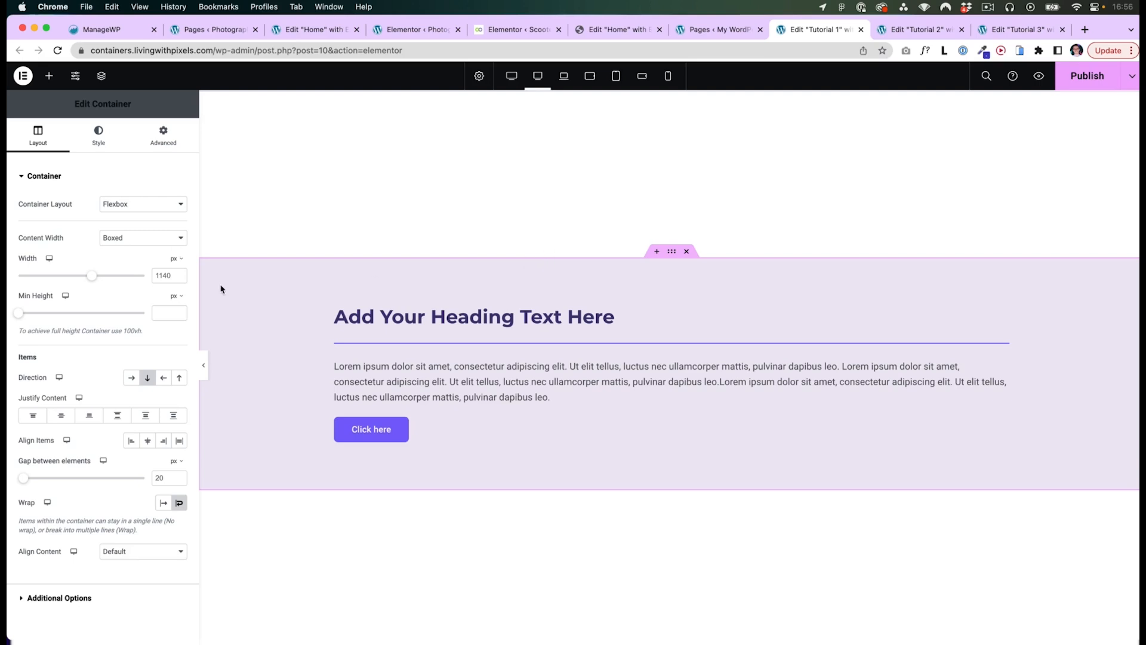
# Try a nested container with Full Width content between the heading section's text and button, and delete it.
pyautogui.click(132, 240)
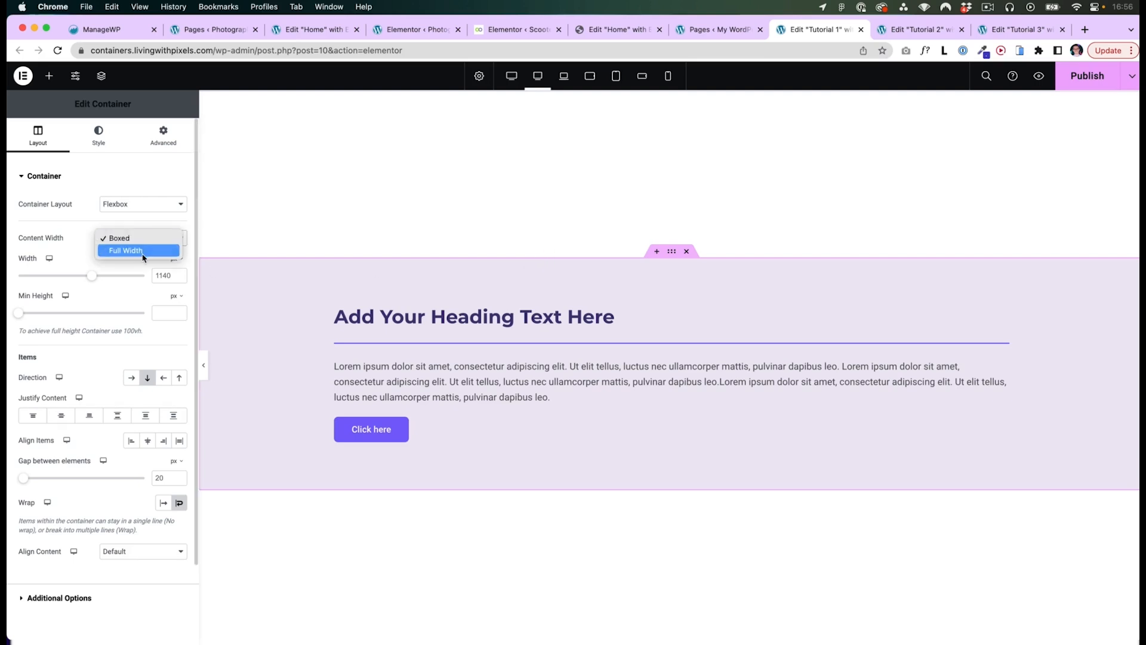
pyautogui.press('Escape')
pyautogui.click(49, 76)
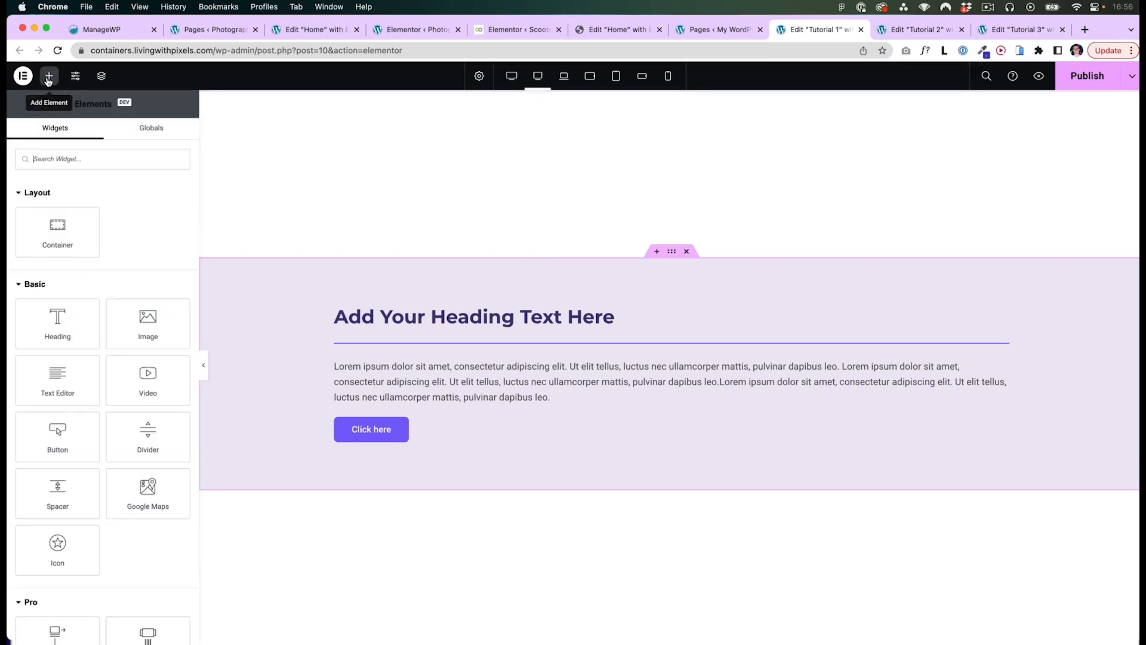
pyautogui.moveTo(71, 254); pyautogui.dragTo(384, 370)
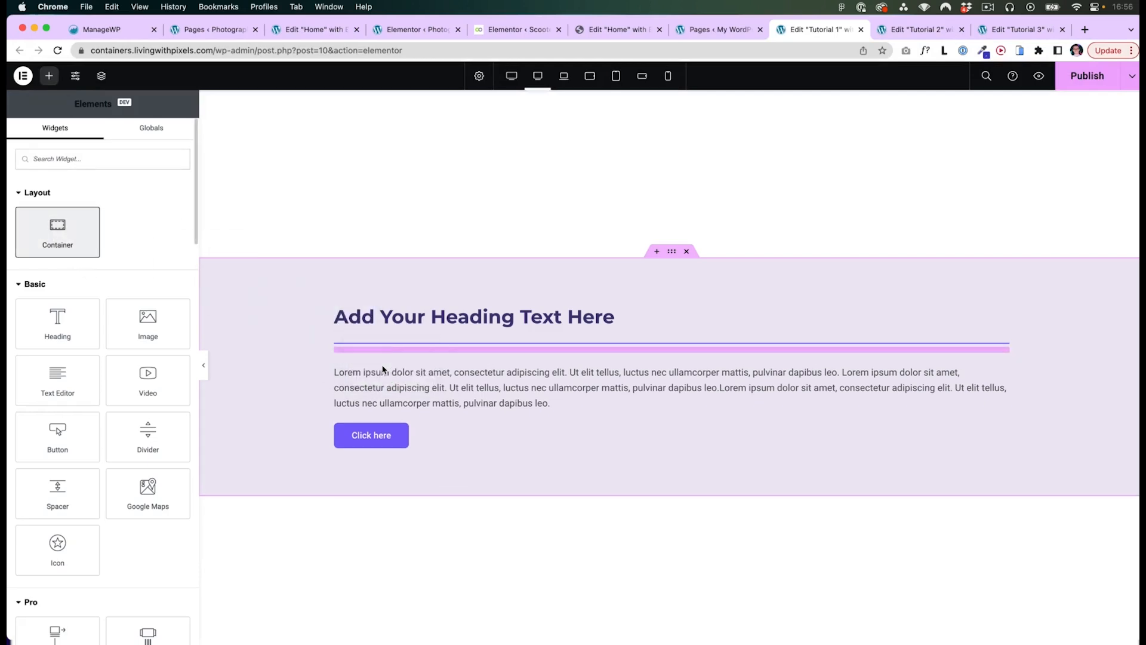
pyautogui.click(129, 241)
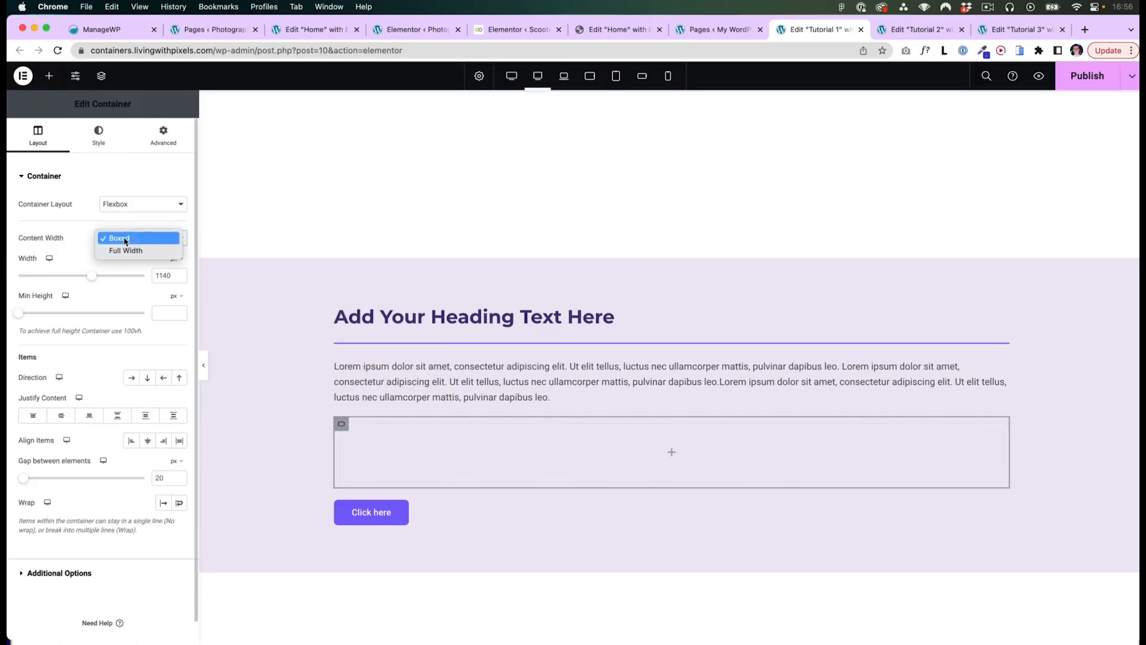
pyautogui.click(122, 251)
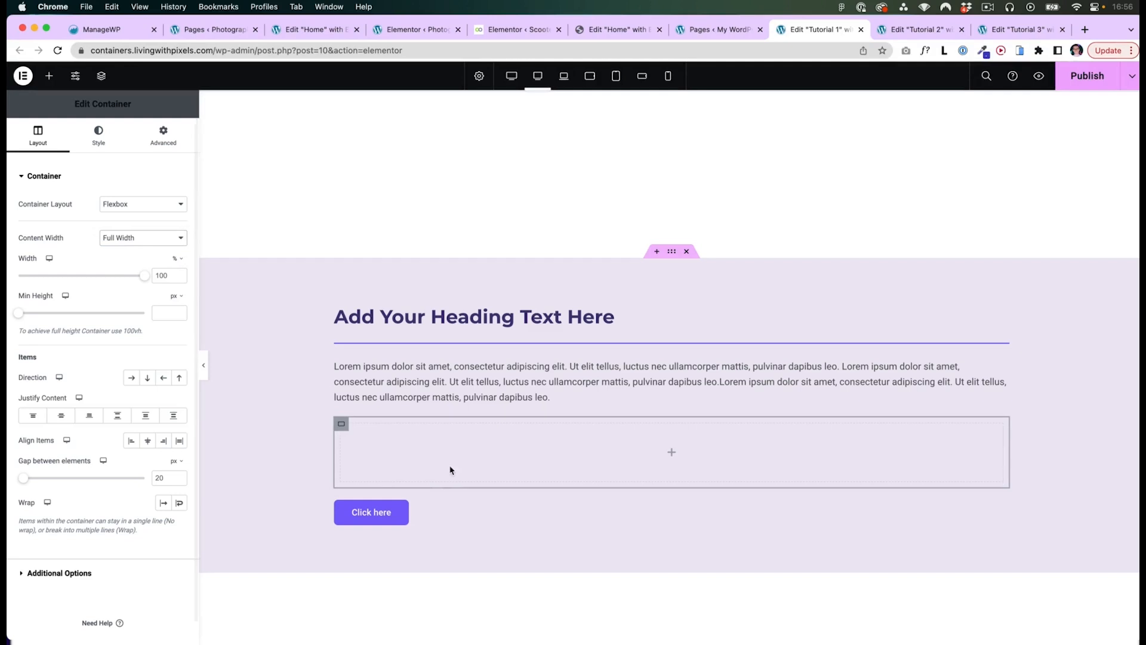
pyautogui.rightClick(341, 427)
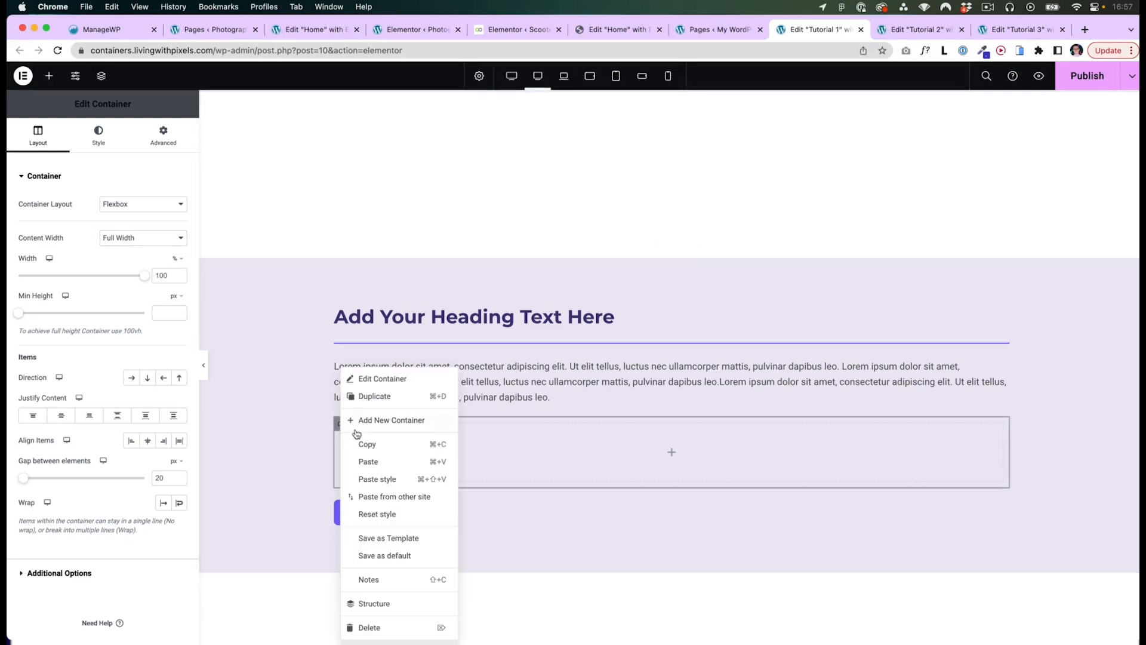
pyautogui.click(384, 625)
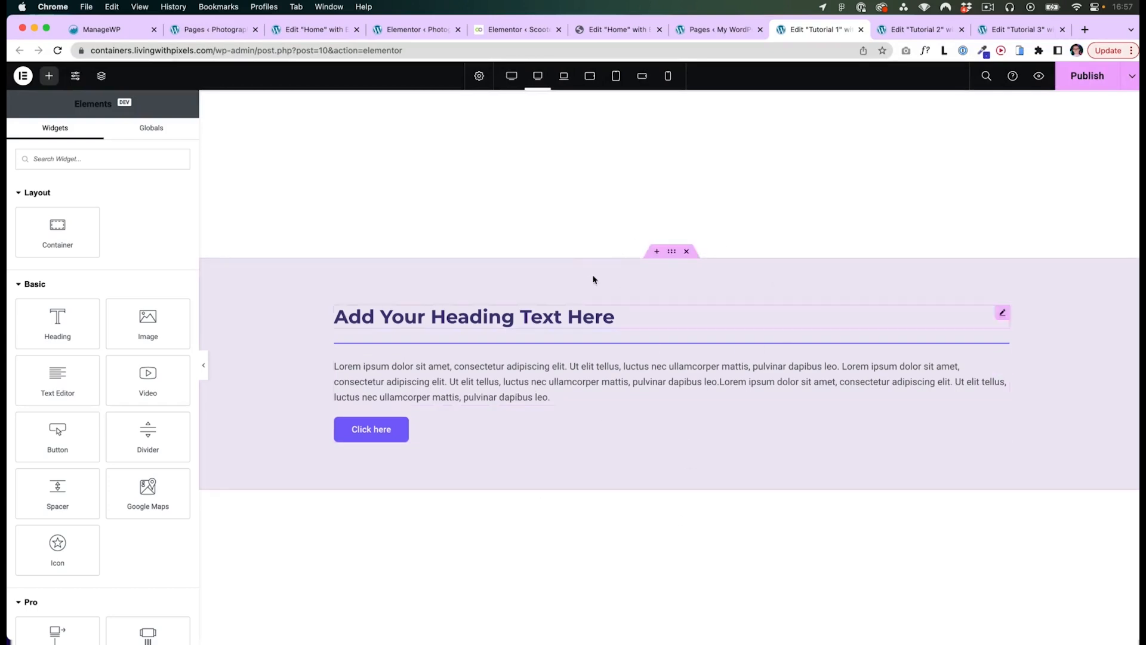
# Try Full Width as the content width of the heading section's outer container and preview it with the editing panel hidden.
pyautogui.scroll(1, 675, 310)
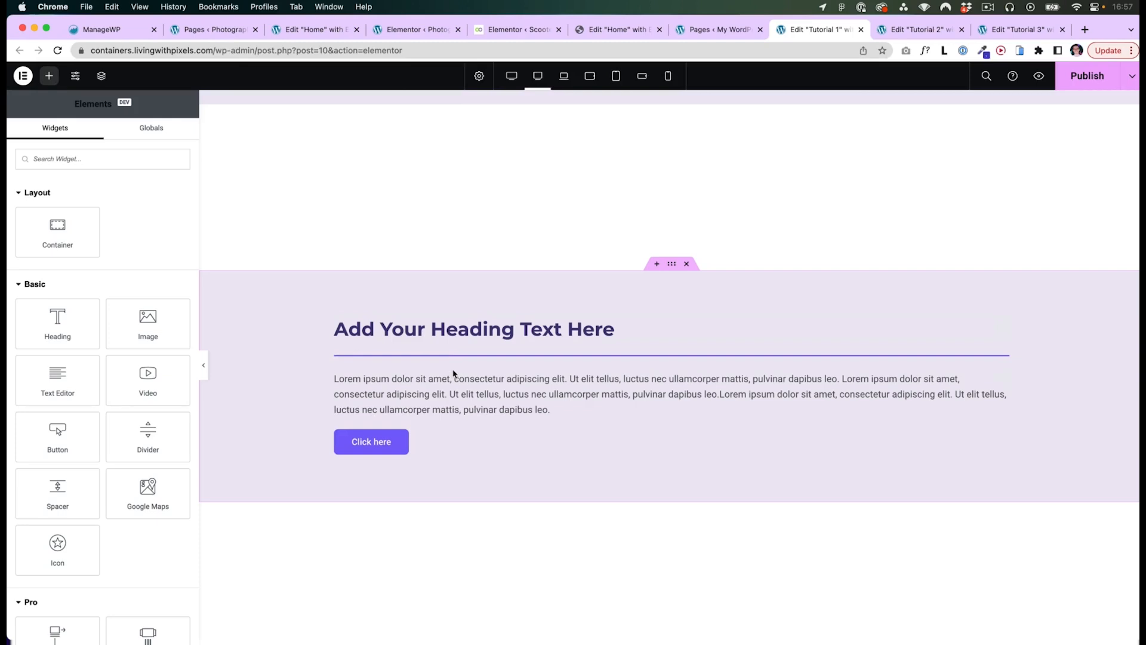
pyautogui.click(672, 267)
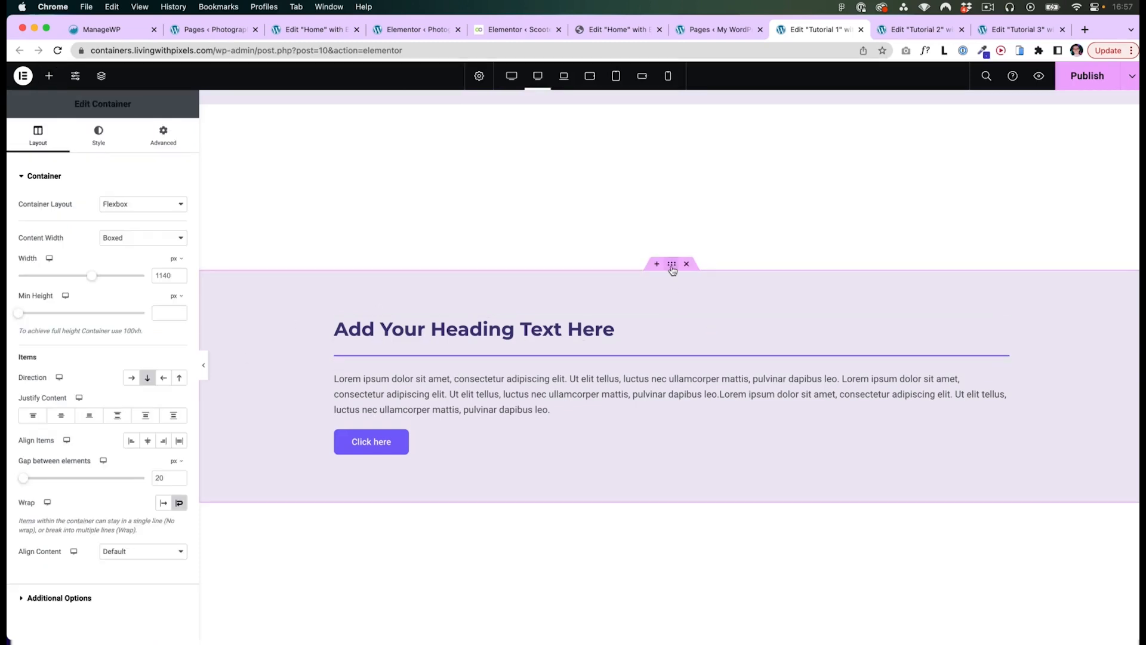
pyautogui.click(134, 239)
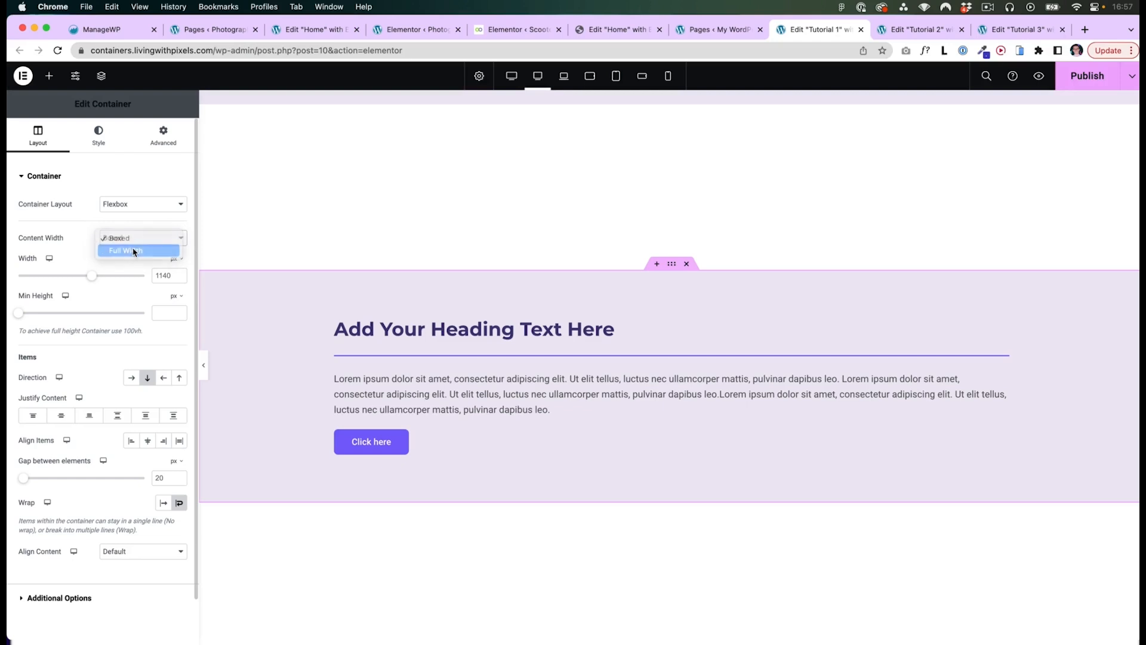
pyautogui.click(134, 249)
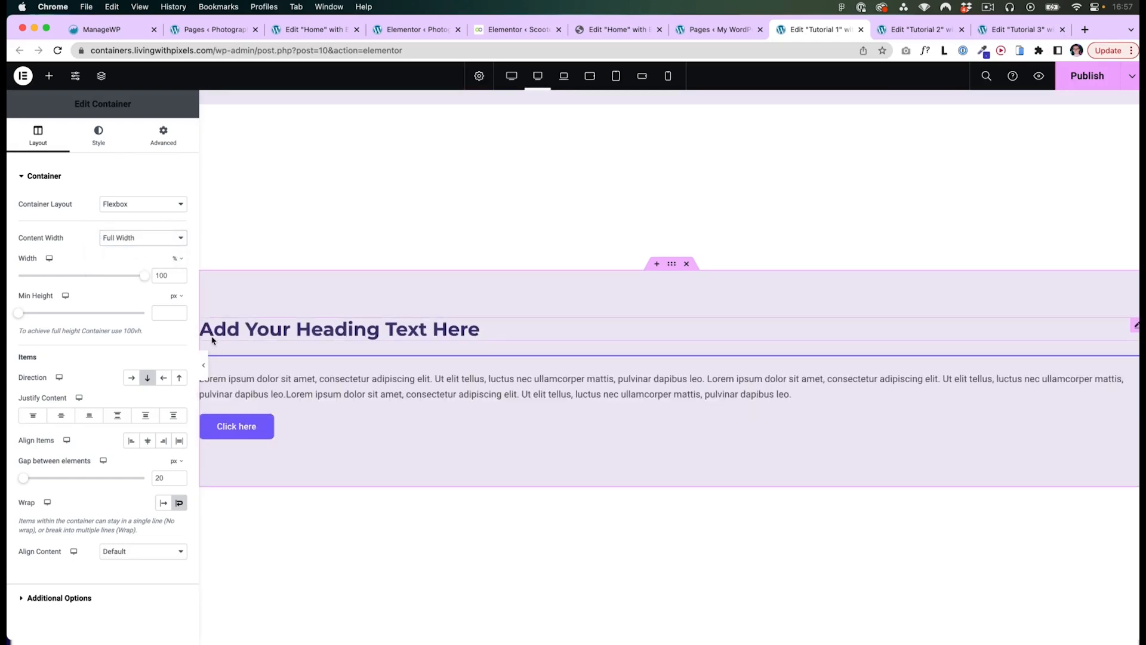
pyautogui.press('super+p')
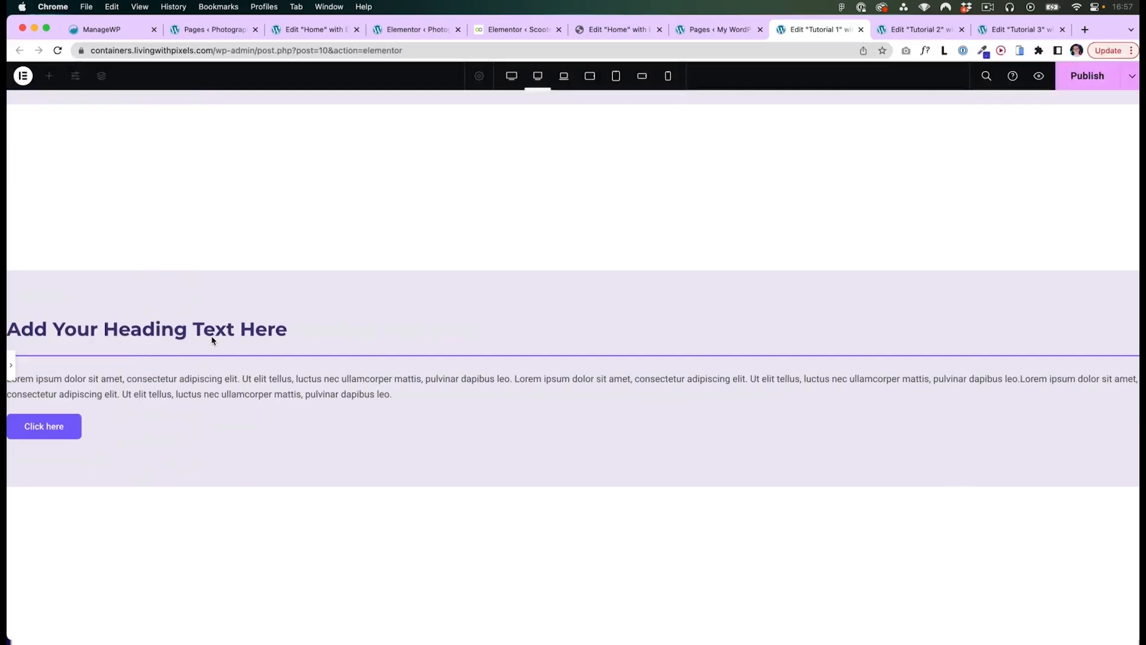
pyautogui.press('super+p')
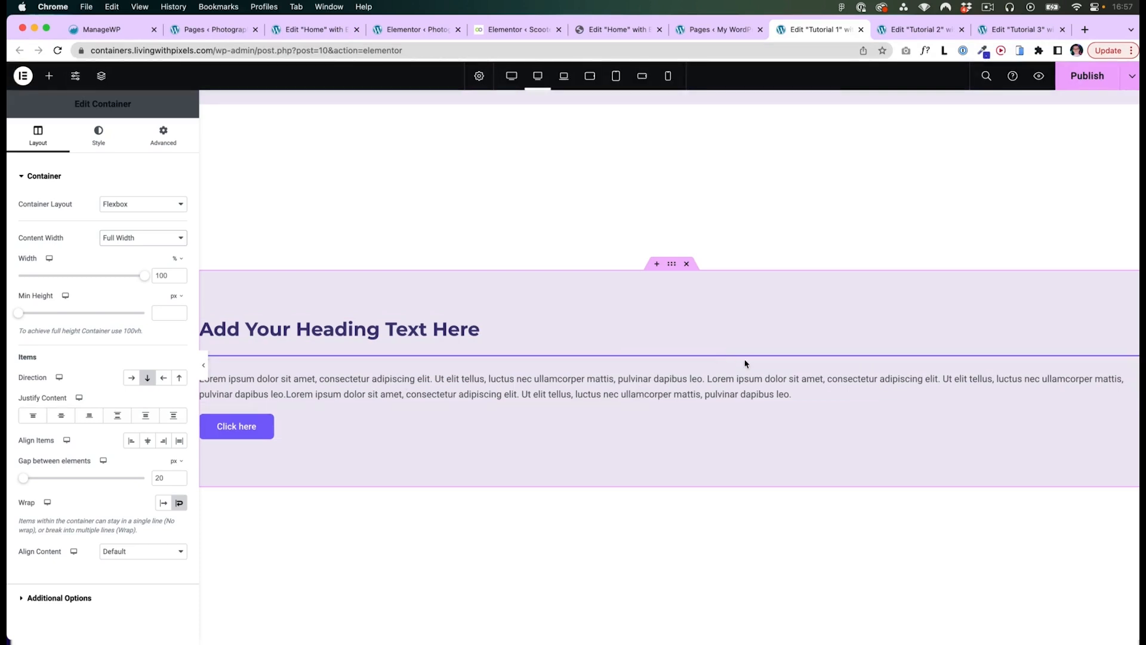
# Preview the full-width section once more, and set its content width back to Boxed.
pyautogui.press('super+p')
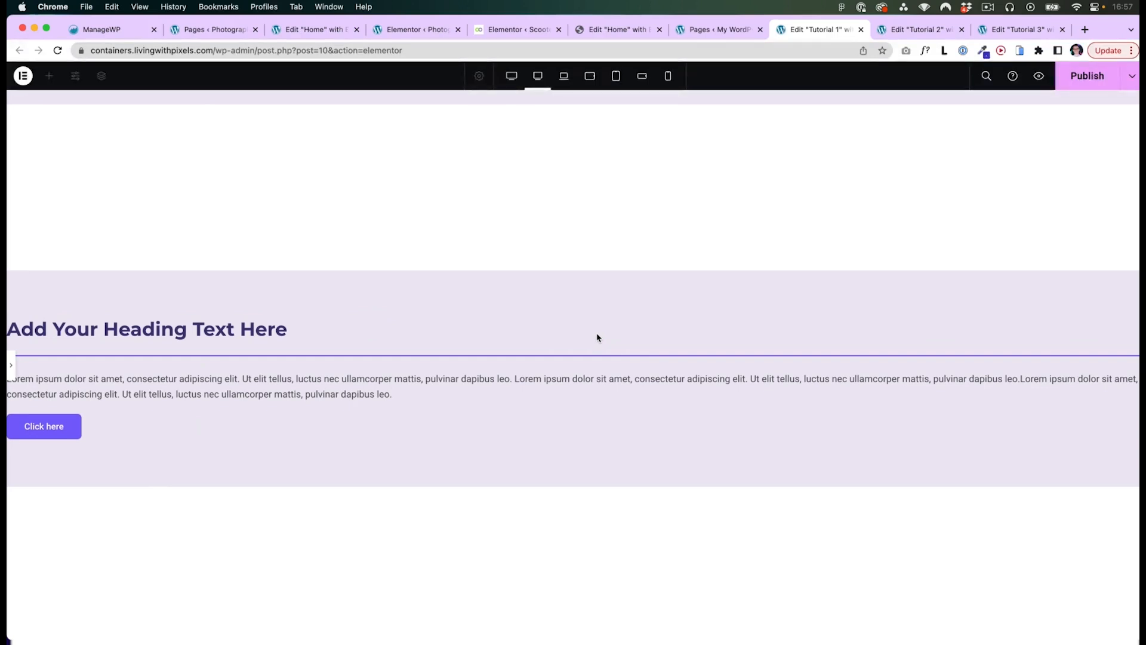
pyautogui.press('super+p')
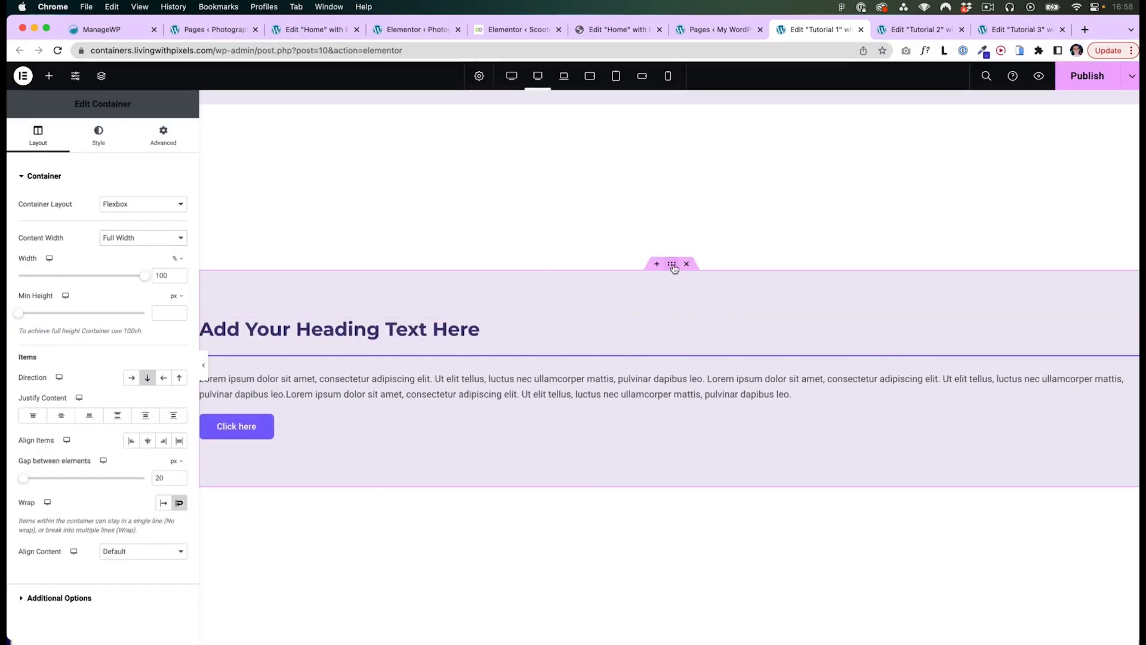
pyautogui.click(125, 237)
pyautogui.click(127, 225)
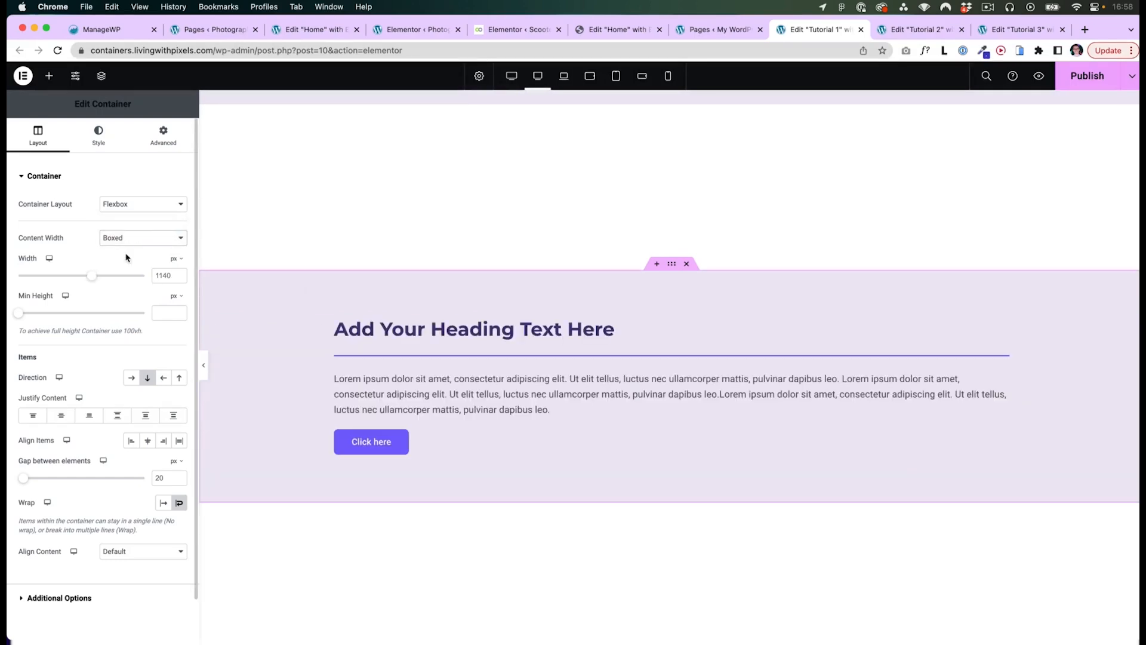
# Switch to the ScooterShare design in Figma, show the layout grid and examine how the Home page sections fit its columns.
pyautogui.press('super+Tab')
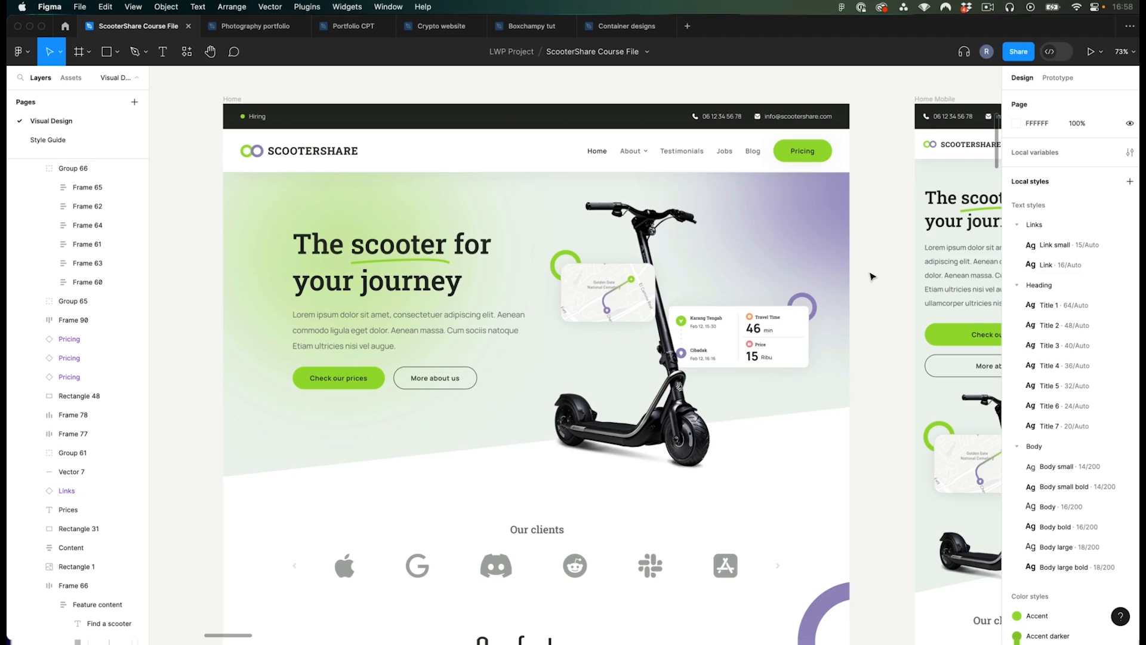
pyautogui.hotkey('ctrl', 'g')
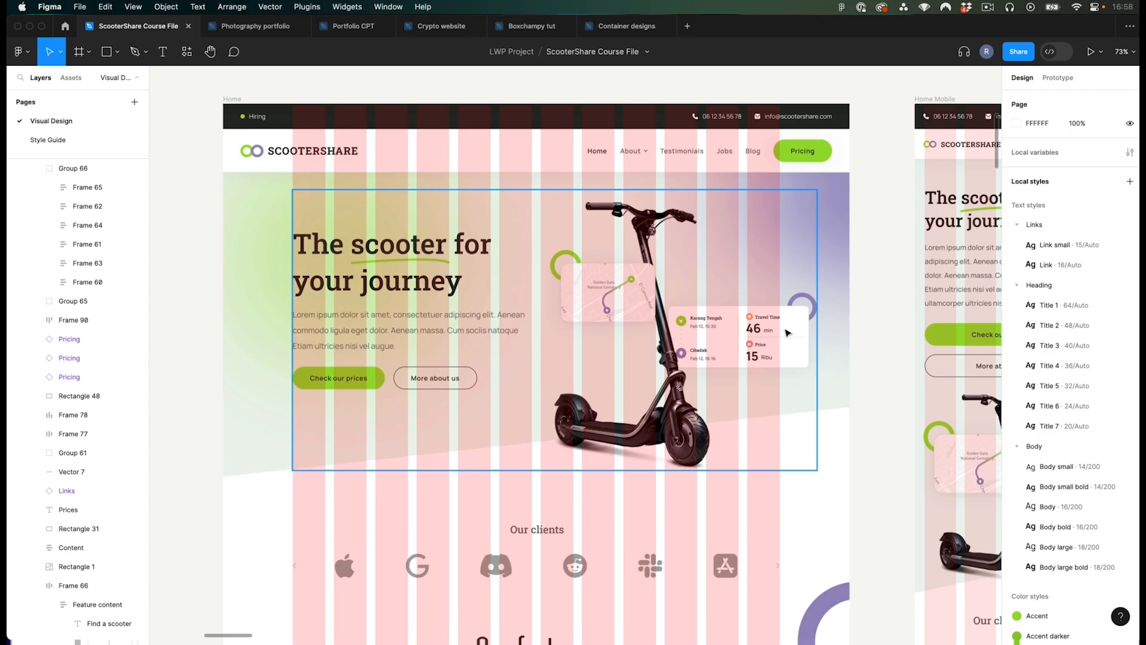
pyautogui.scroll(-2, 883, 404)
pyautogui.scroll(-15, 883, 403)
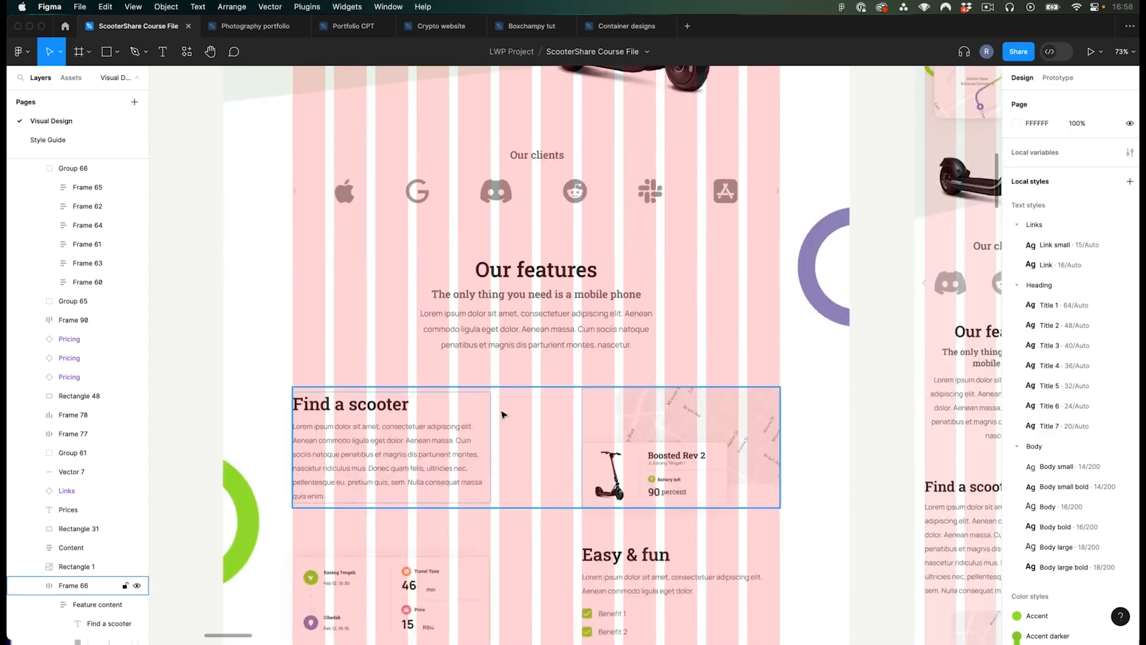
pyautogui.scroll(-11, 718, 282)
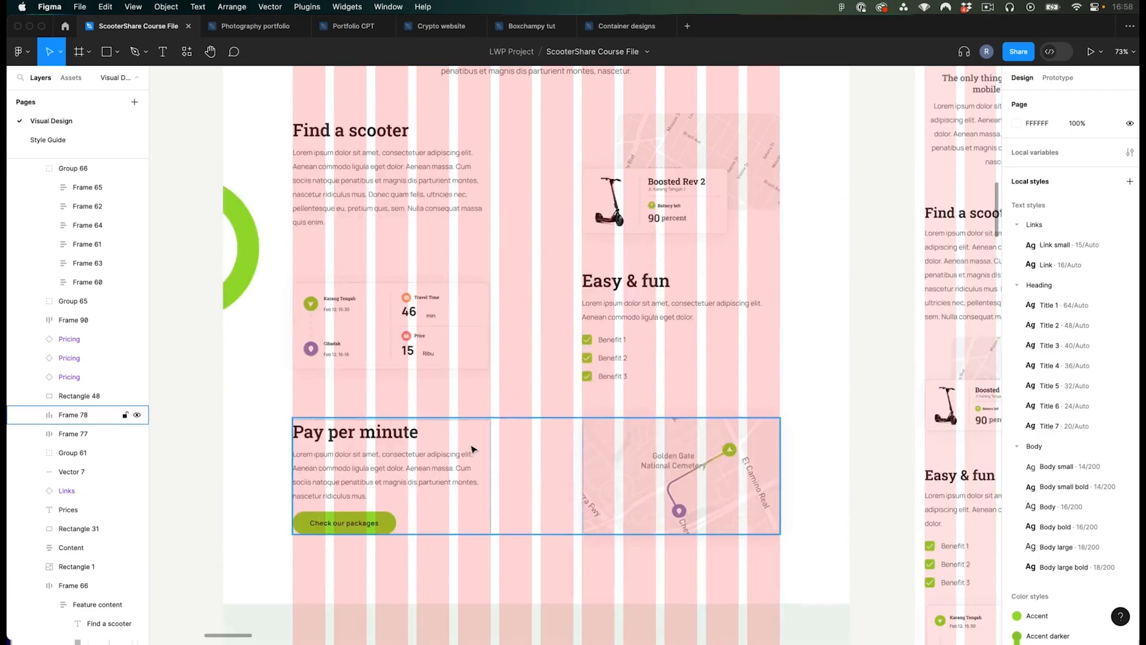
pyautogui.scroll(-7, 675, 424)
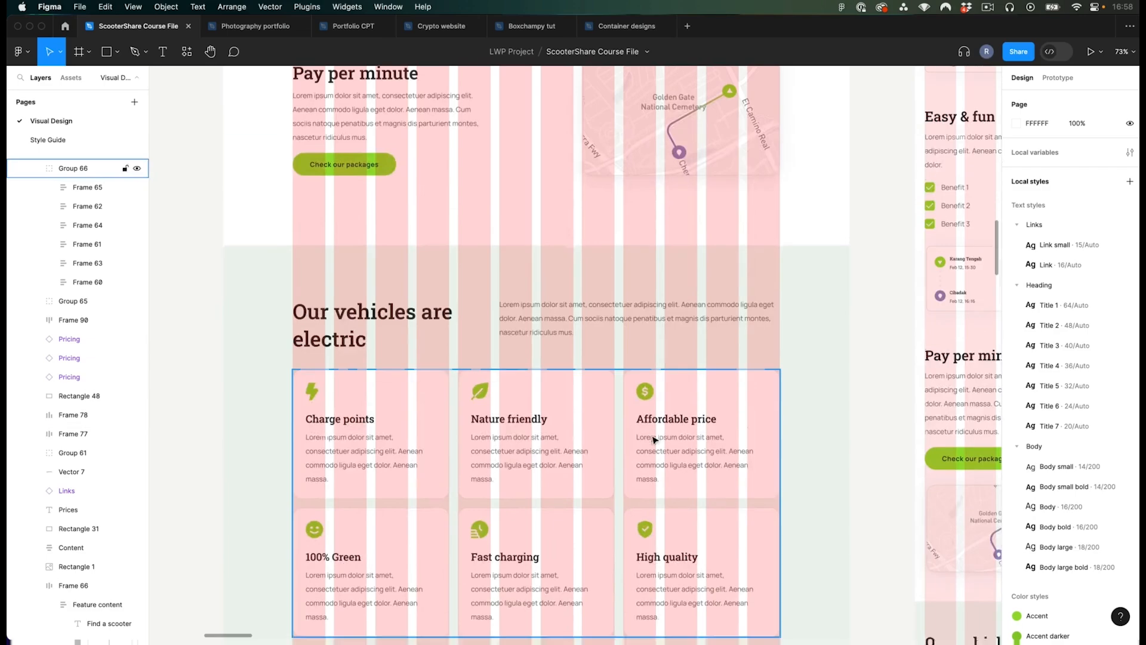
pyautogui.scroll(-6, 538, 417)
pyautogui.scroll(-20, 538, 422)
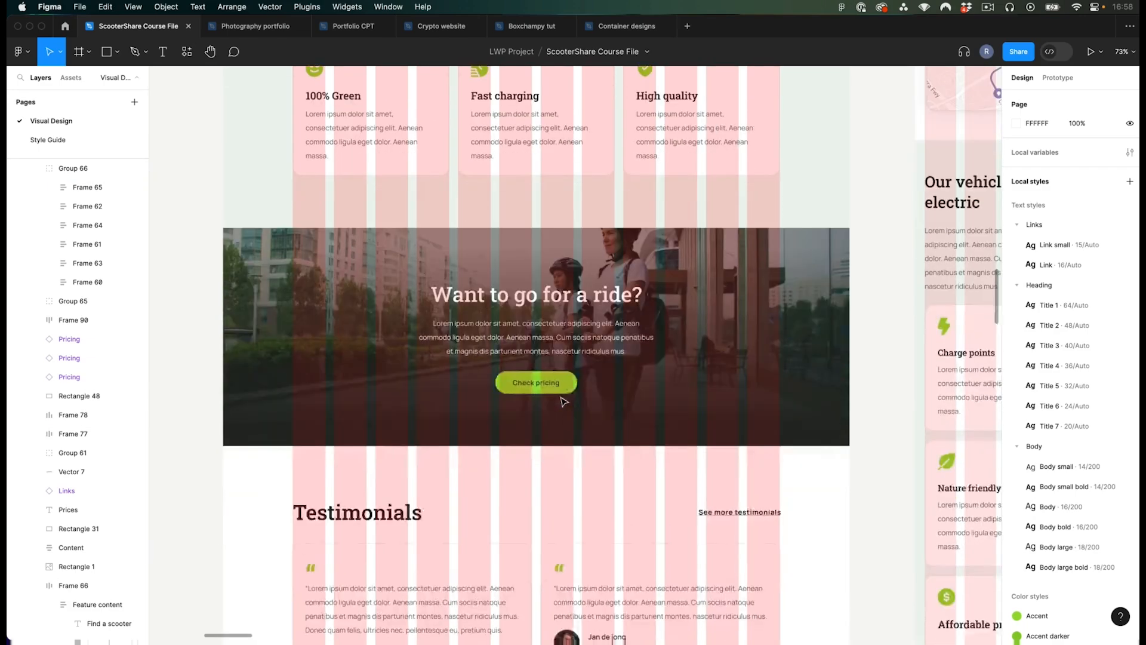
pyautogui.scroll(-10, 561, 403)
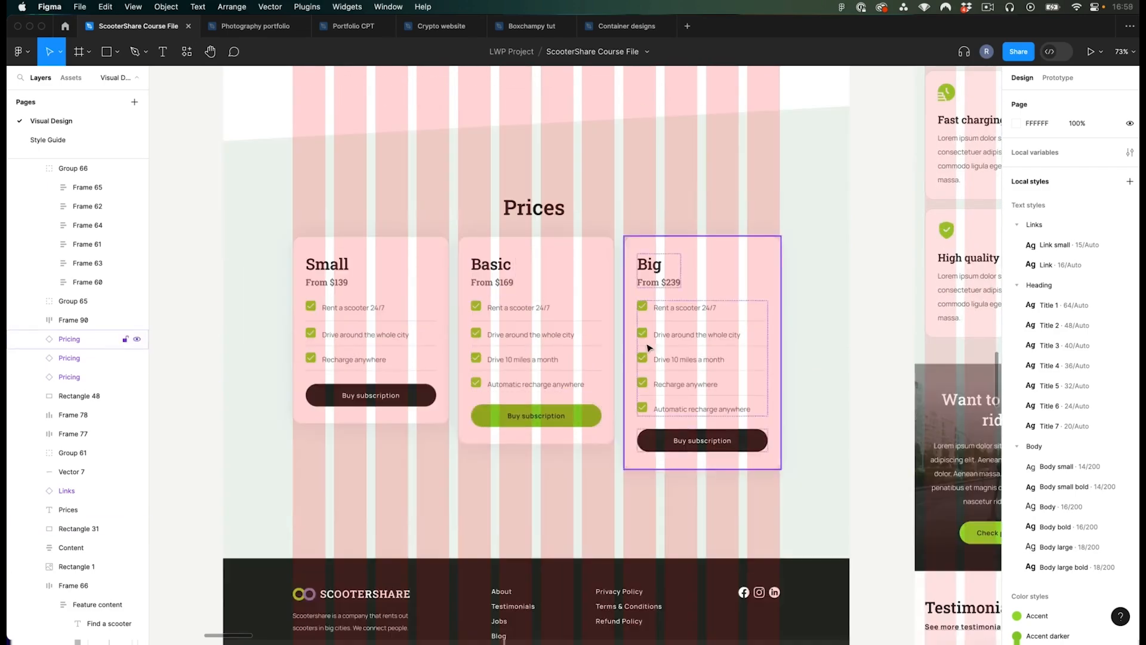
# Switch to the Photography portfolio design and center the recent work photo gallery group horizontally on the Home page.
pyautogui.hotkey('ctrl', 'Tab')
pyautogui.scroll(-16, 233, 334)
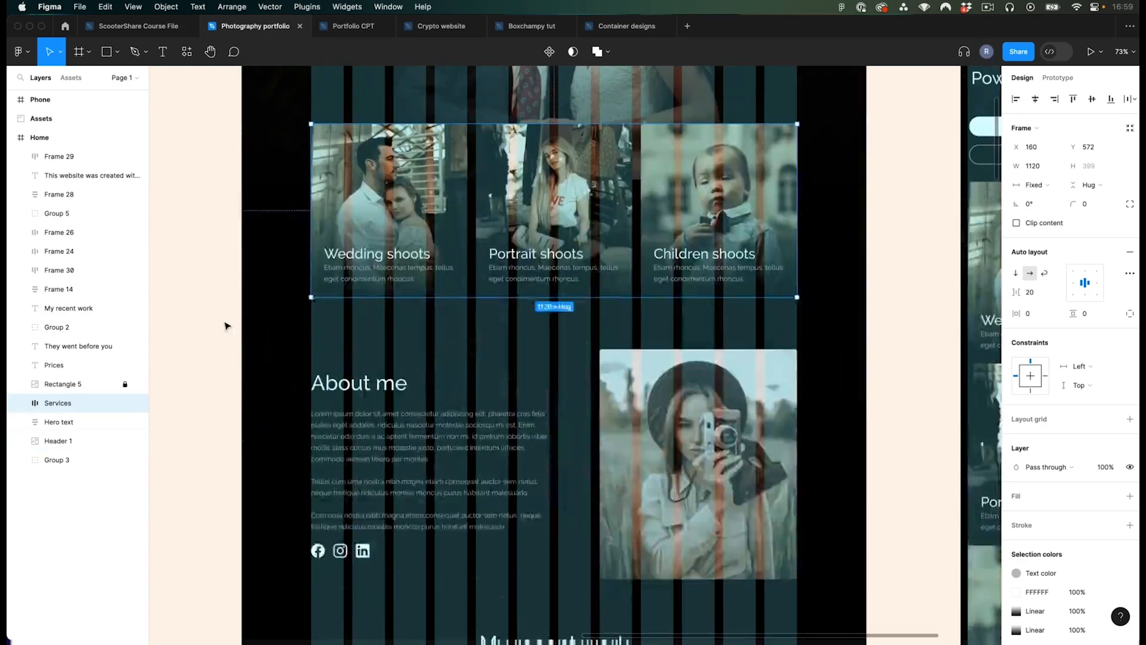
pyautogui.scroll(-12, 226, 325)
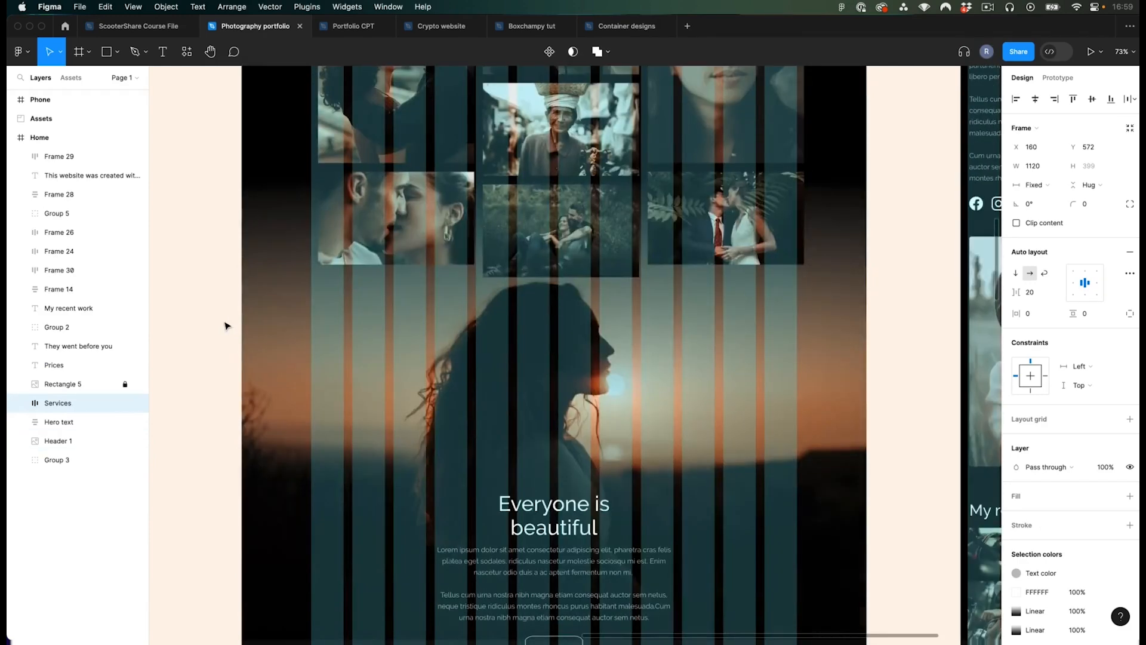
pyautogui.scroll(12, 225, 325)
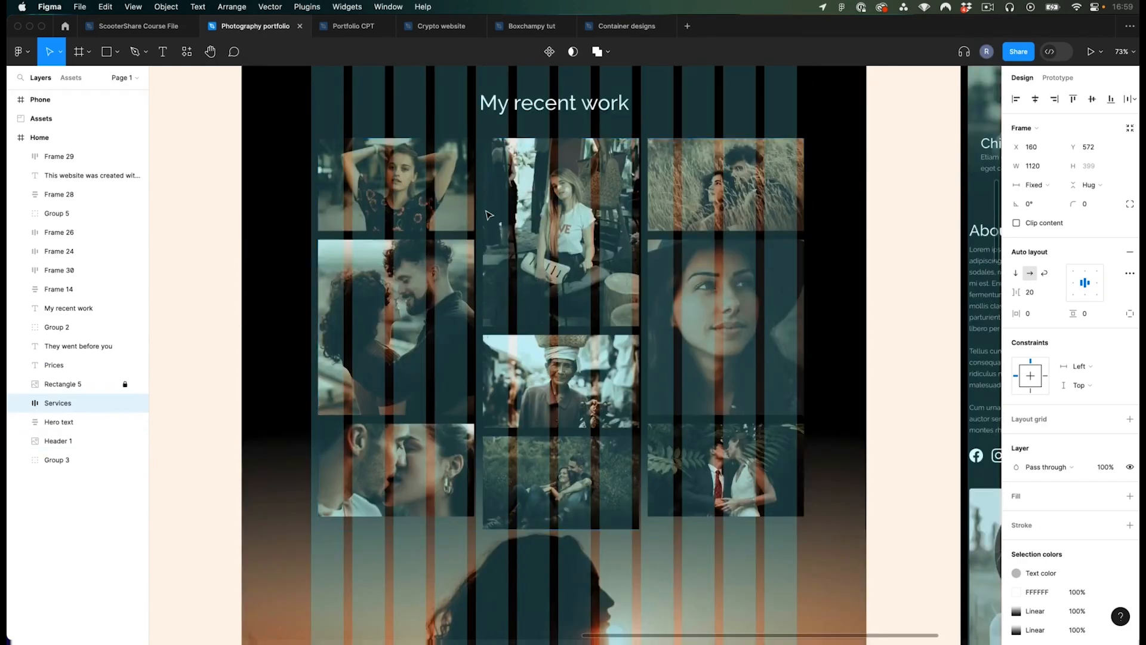
pyautogui.click(57, 213)
pyautogui.click(1035, 97)
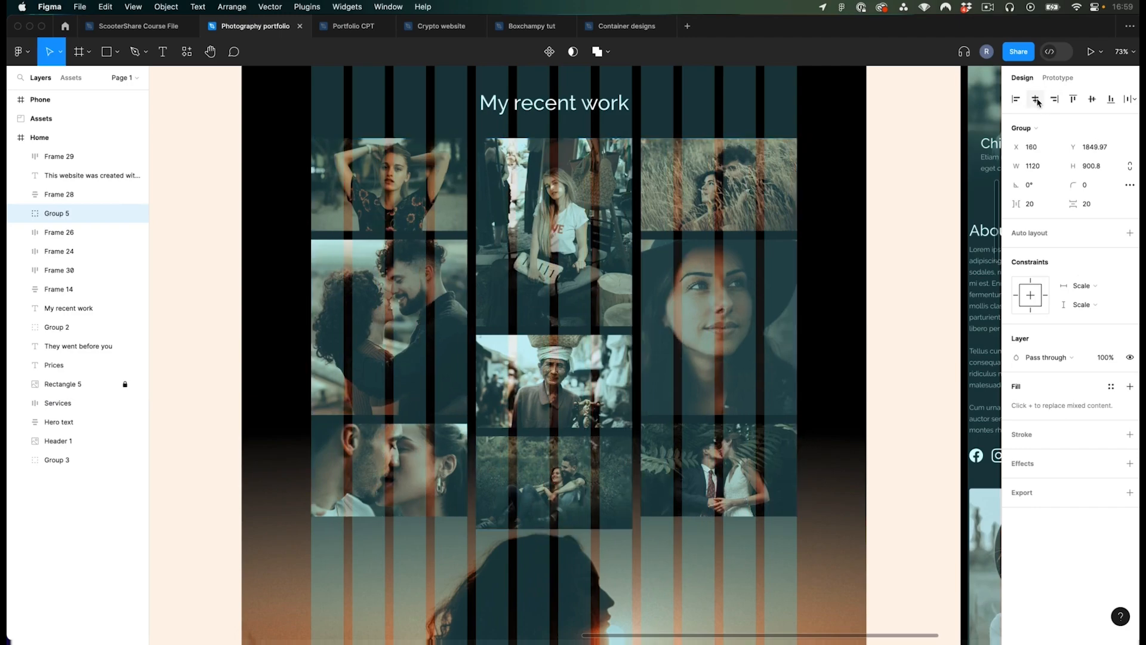
pyautogui.click(887, 306)
# Hide the layout grids and measure the full-width area of the Prices section in the photography design.
pyautogui.scroll(-20, 884, 300)
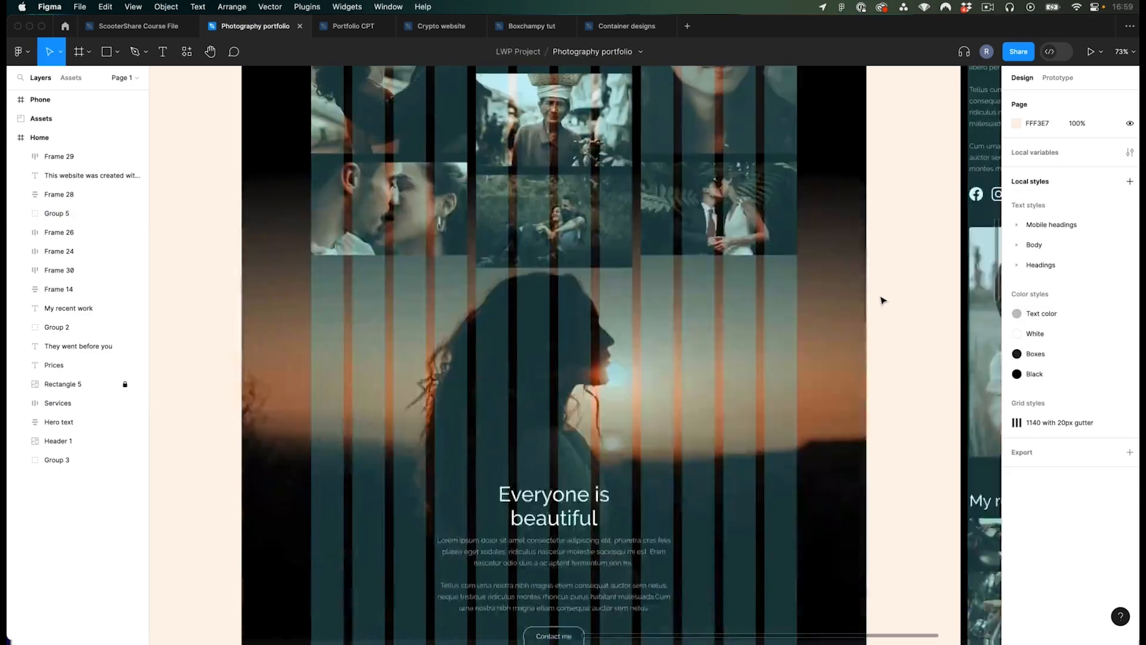
pyautogui.hotkey('ctrl', 'g')
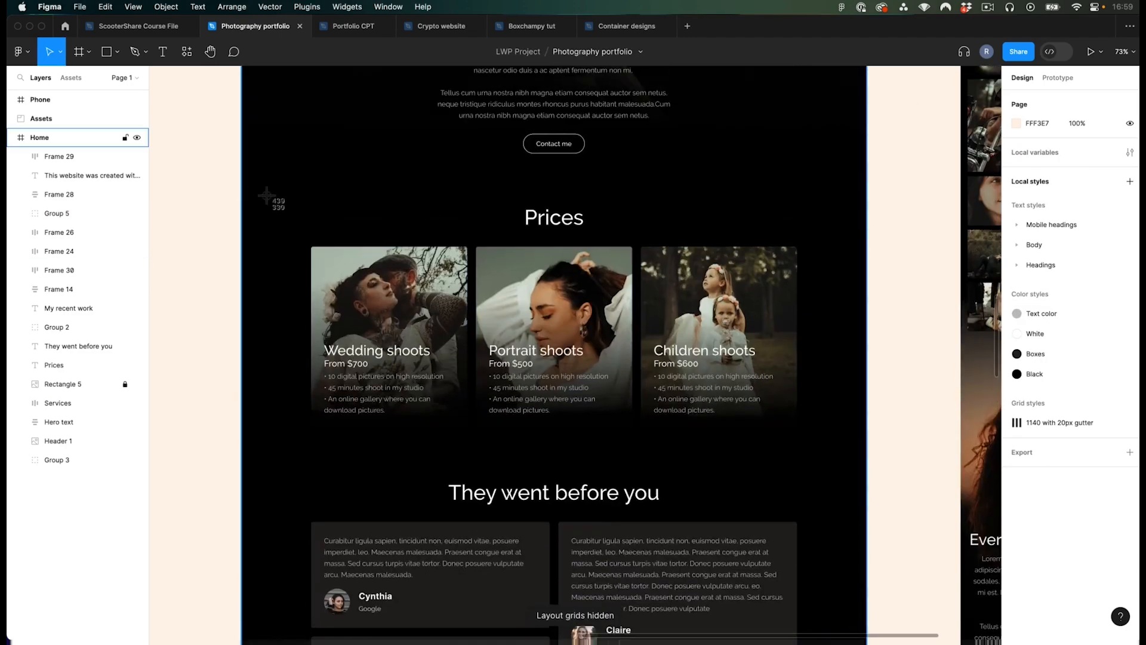
pyautogui.moveTo(237, 177); pyautogui.dragTo(870, 467)
pyautogui.moveTo(797, 457); pyautogui.dragTo(798, 456)
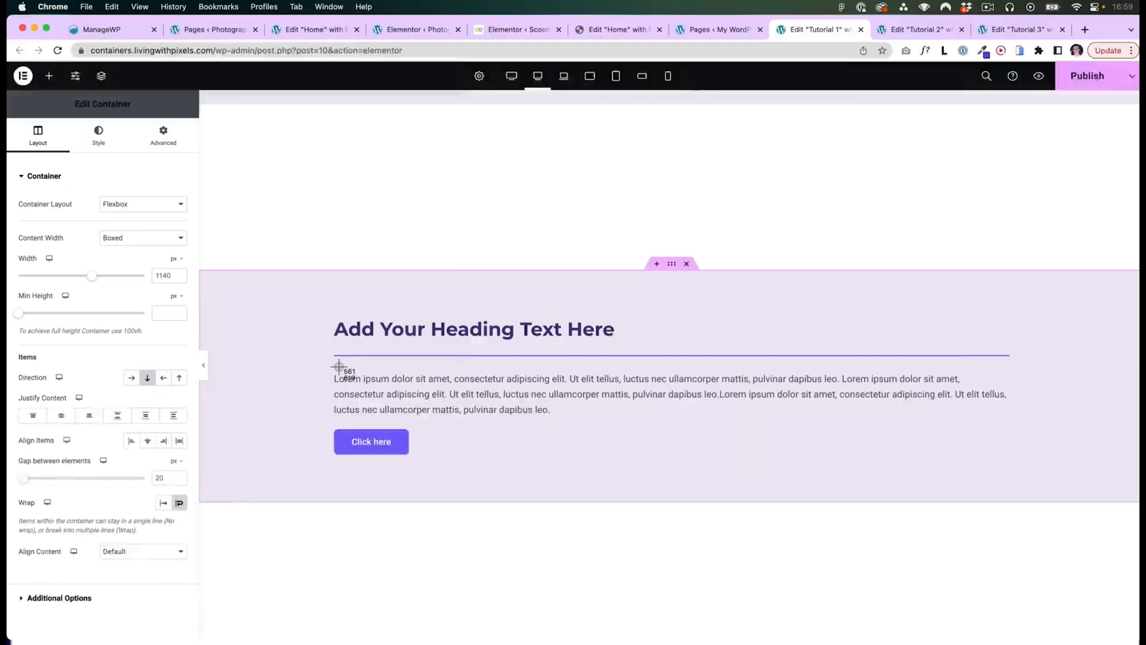
# Switch to the Tutorial 1 page in Chrome and measure the heading section's boxed content area.
pyautogui.moveTo(336, 311); pyautogui.dragTo(1008, 468)
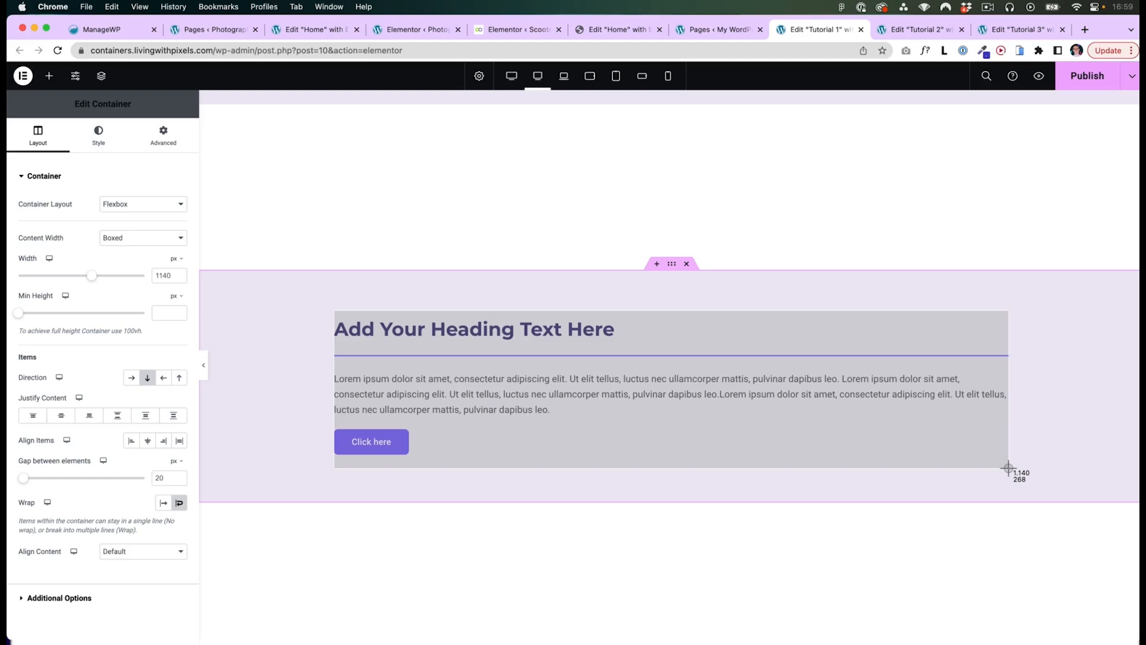
pyautogui.moveTo(1008, 468); pyautogui.dragTo(1008, 468)
# Try a nested container between the heading and the divider of the heading section, and delete it.
pyautogui.click(49, 76)
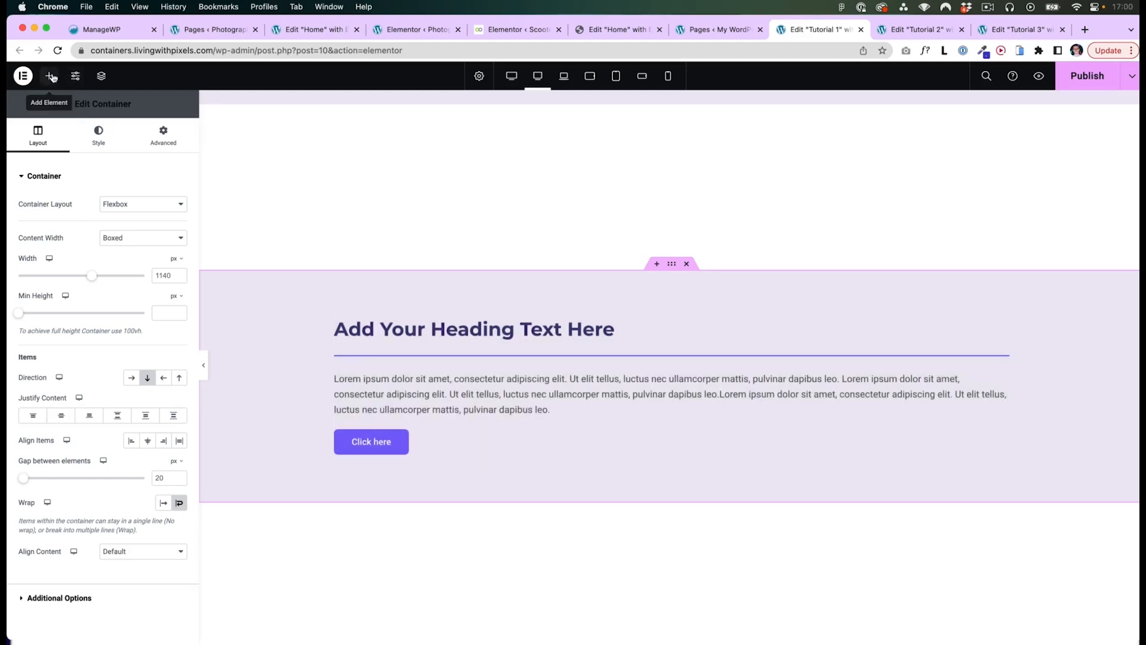
pyautogui.moveTo(57, 232); pyautogui.dragTo(400, 349)
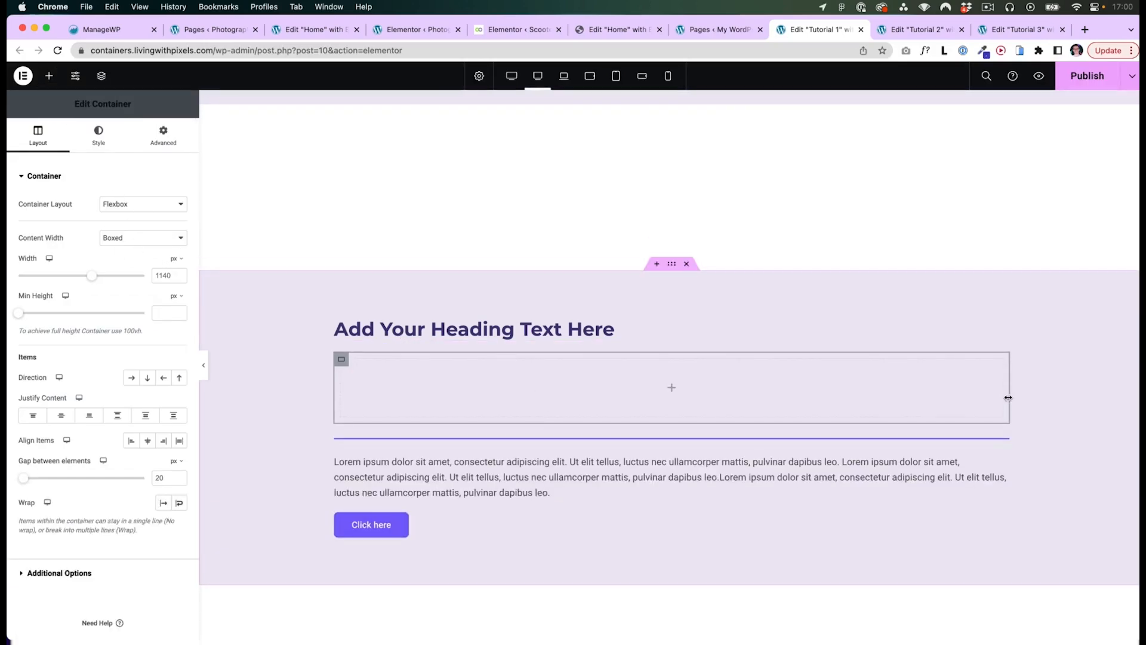
pyautogui.press('Delete')
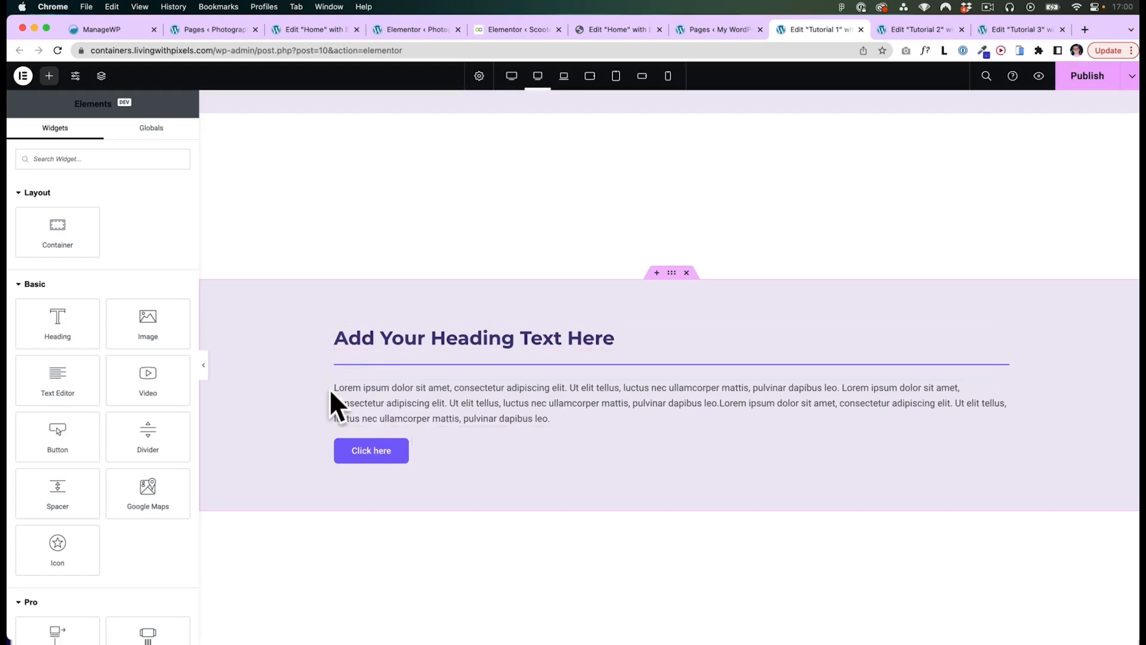
# Hide the editing panel and measure the heading section's boxed content width in both the full-size and a narrowed browser window.
pyautogui.click(392, 374)
pyautogui.scroll(-2, 596, 404)
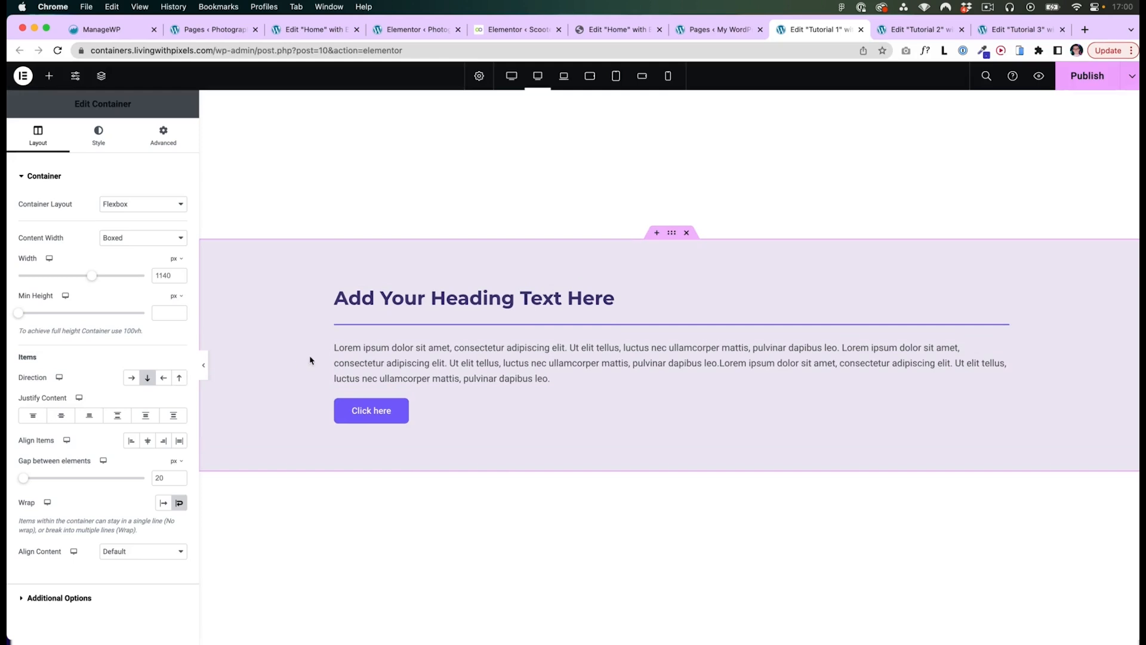
pyautogui.click(204, 370)
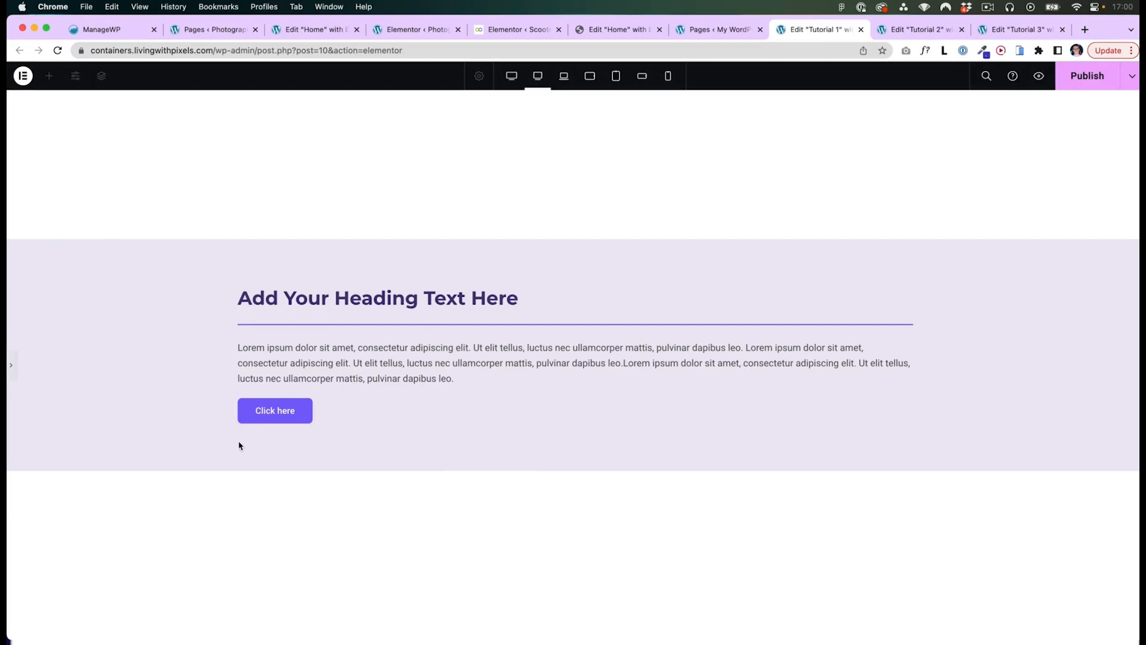
pyautogui.press('super+shift+4')
pyautogui.moveTo(238, 280); pyautogui.dragTo(912, 353)
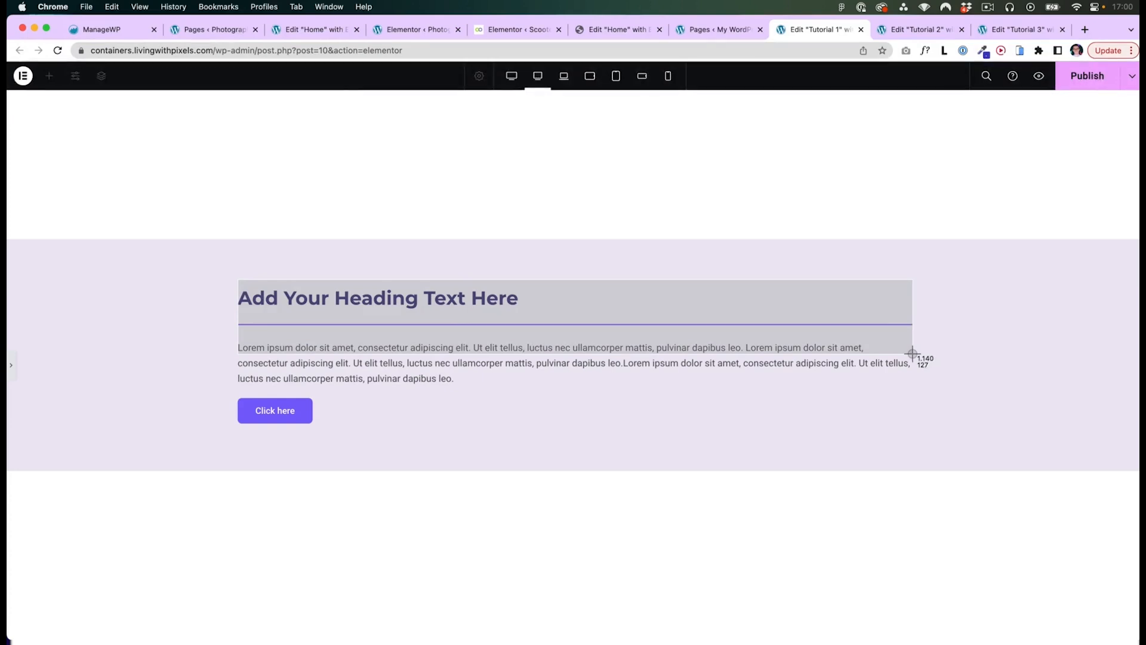
pyautogui.moveTo(912, 354); pyautogui.dragTo(912, 353)
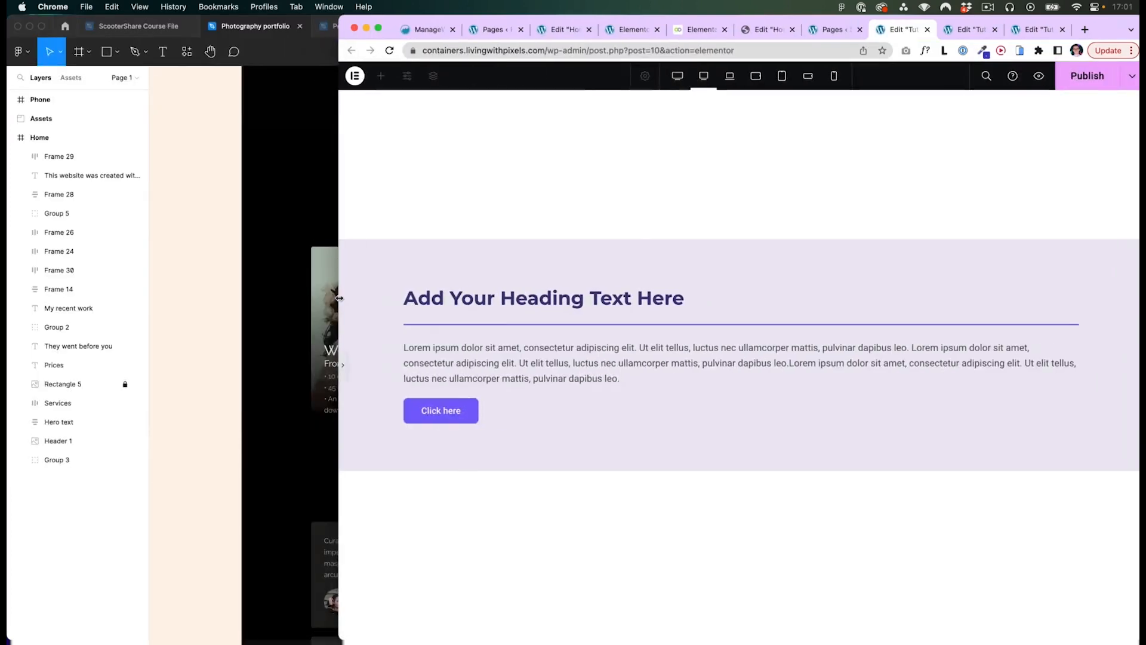
pyautogui.press('super+shift+4')
pyautogui.moveTo(403, 287); pyautogui.dragTo(1078, 342)
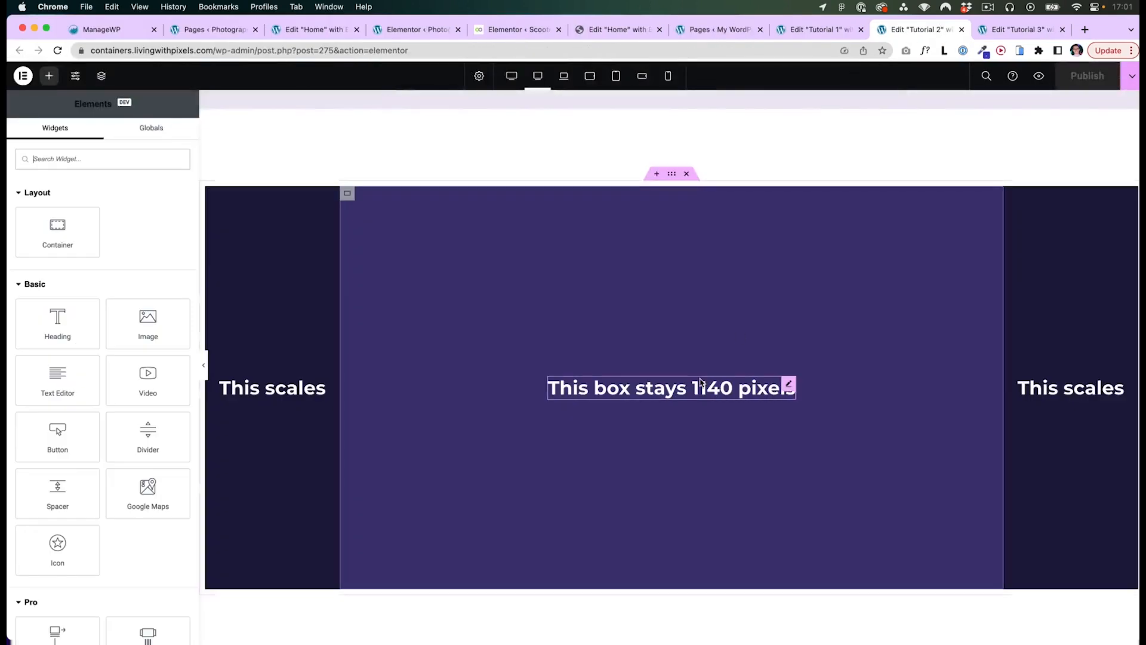
# On the Tutorial 2 page, set the width of the middle container between the scaling side boxes to 1140 px.
pyautogui.scroll(-1, 474, 439)
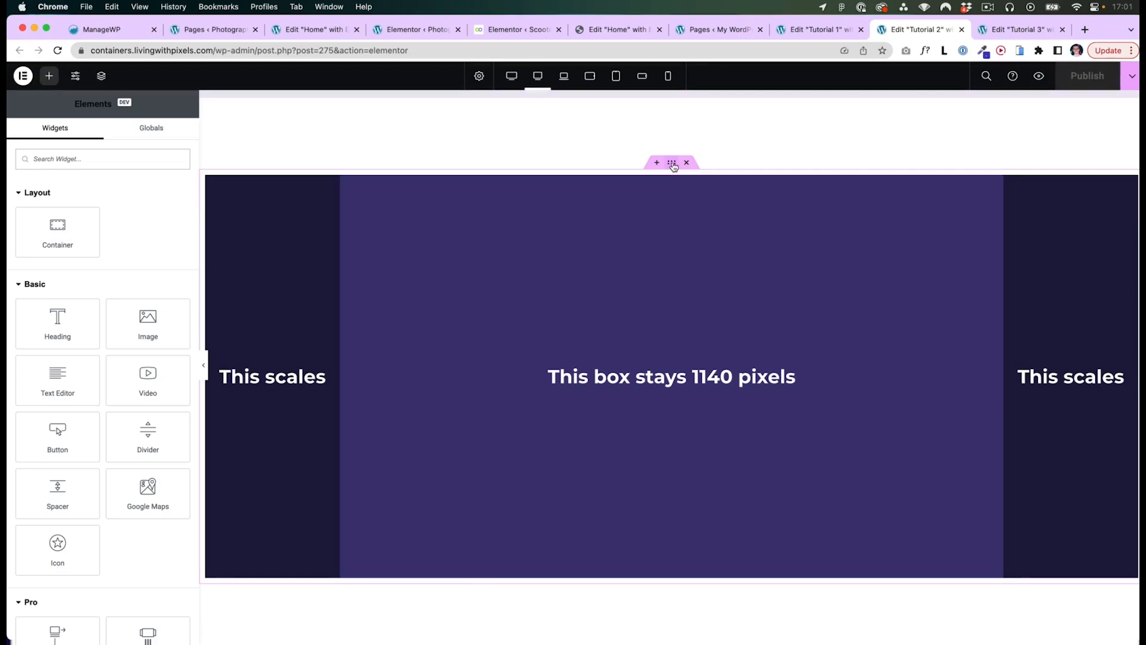
pyautogui.click(348, 185)
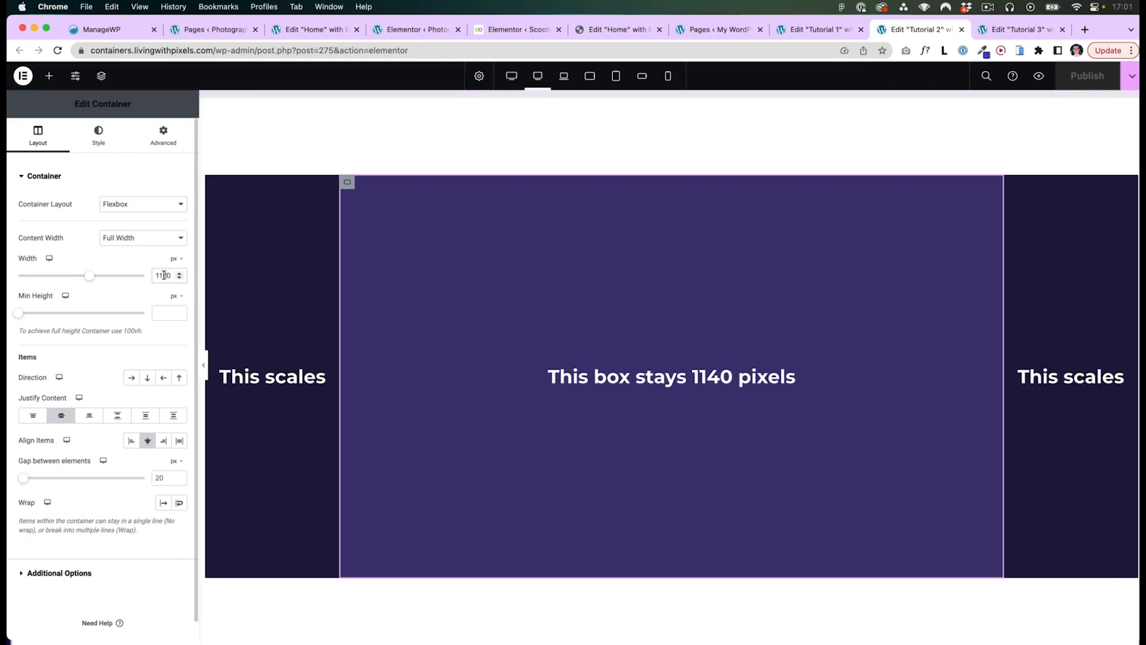
pyautogui.write('4')
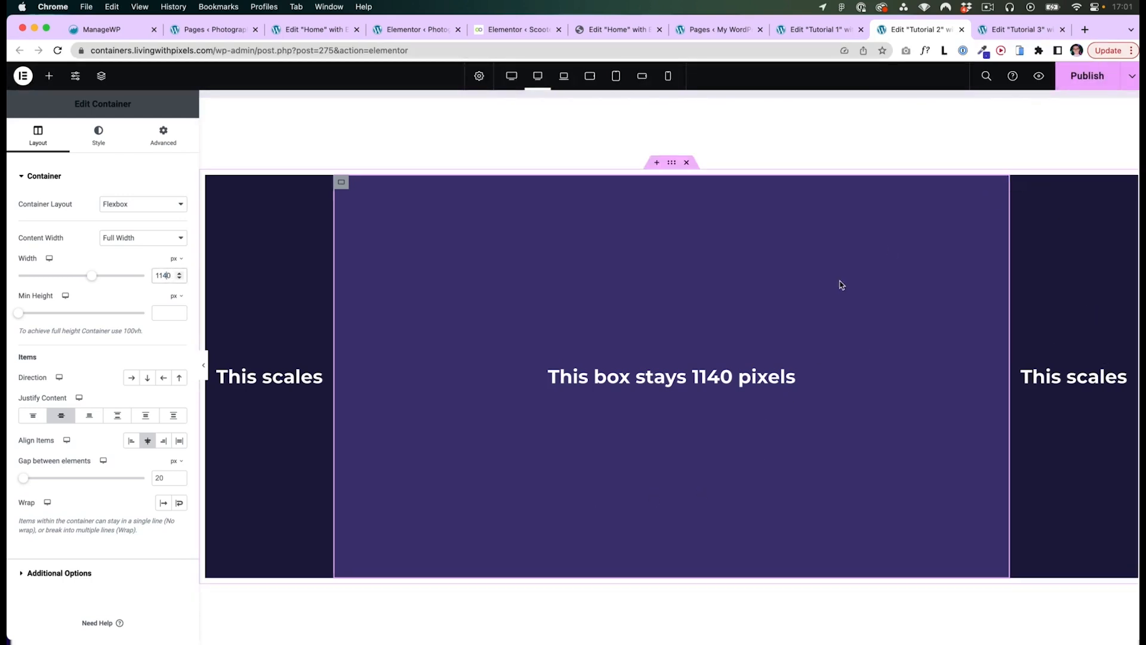
# Preview how the side boxes scale around the middle container by hiding and showing the editing panel repeatedly.
pyautogui.press('super+p')
pyautogui.press('super+p')
pyautogui.press('super+p')
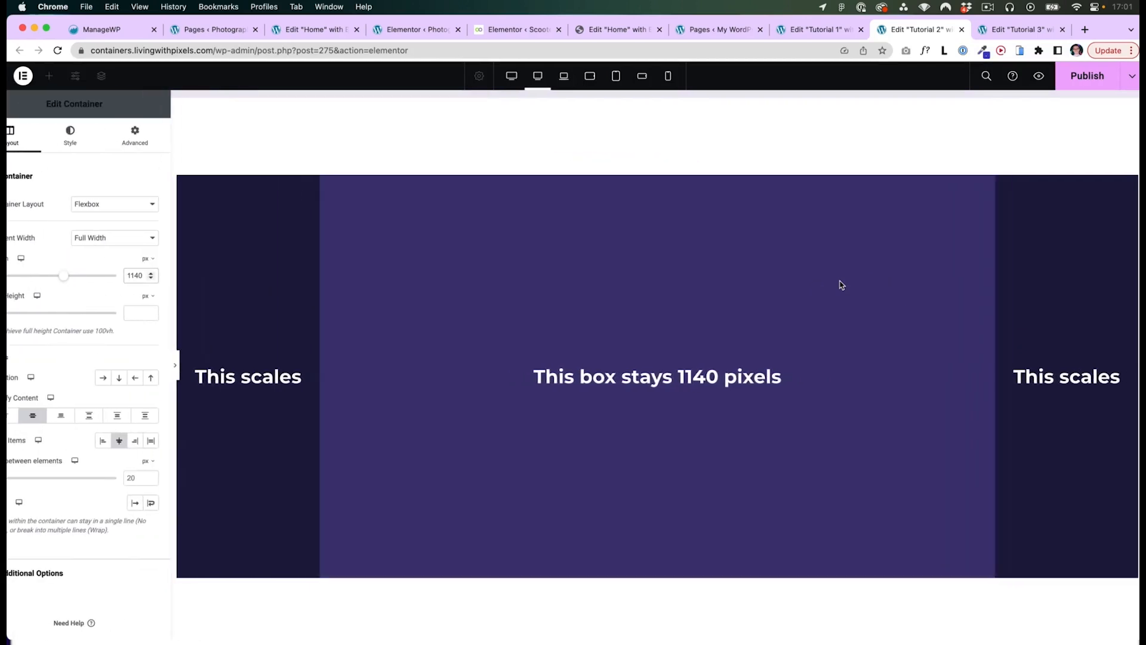
pyautogui.press('super+p')
pyautogui.press('super+p')
pyautogui.press('super+p')
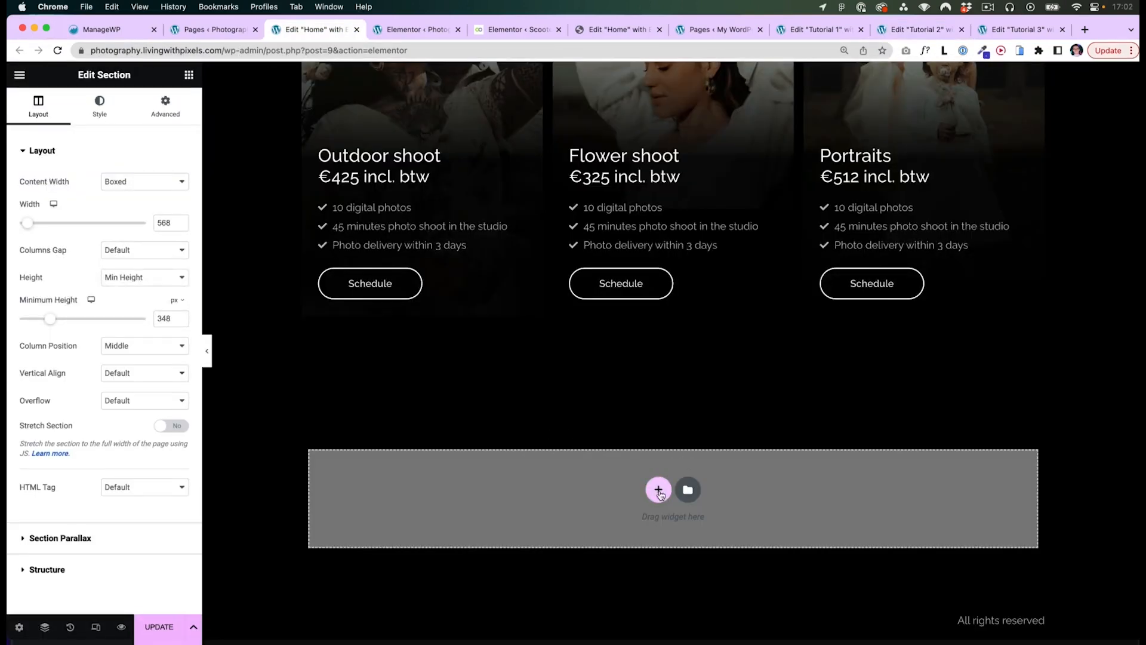
# On the photography site's Home page, add a one-column section below the pricing cards and open its column for editing.
pyautogui.click(658, 489)
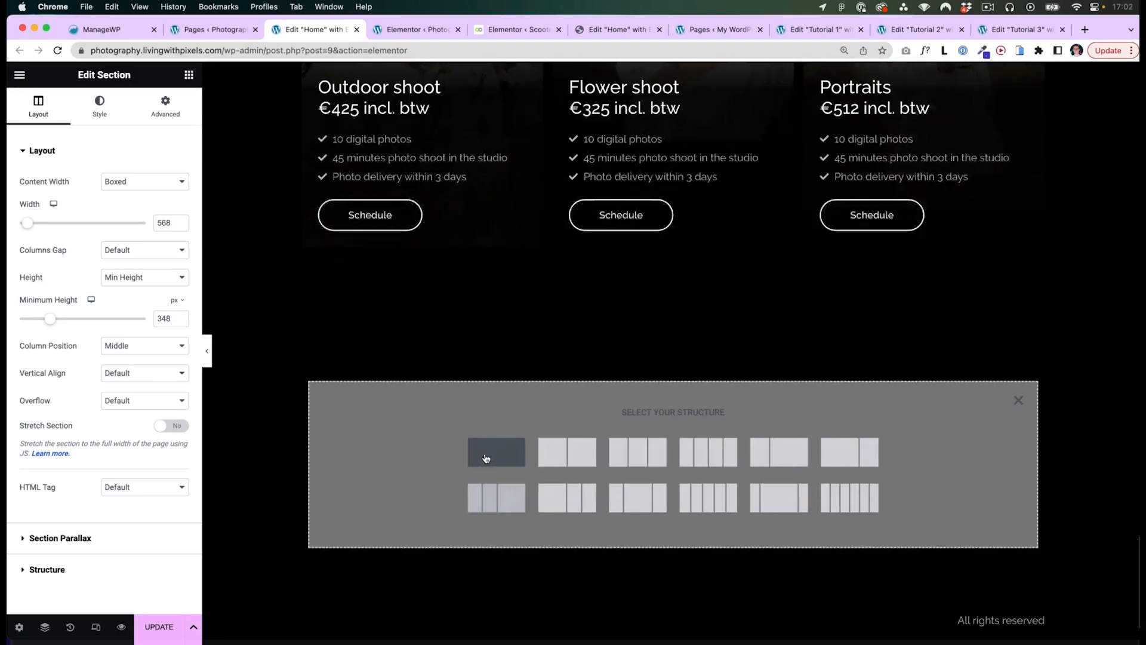
pyautogui.click(481, 451)
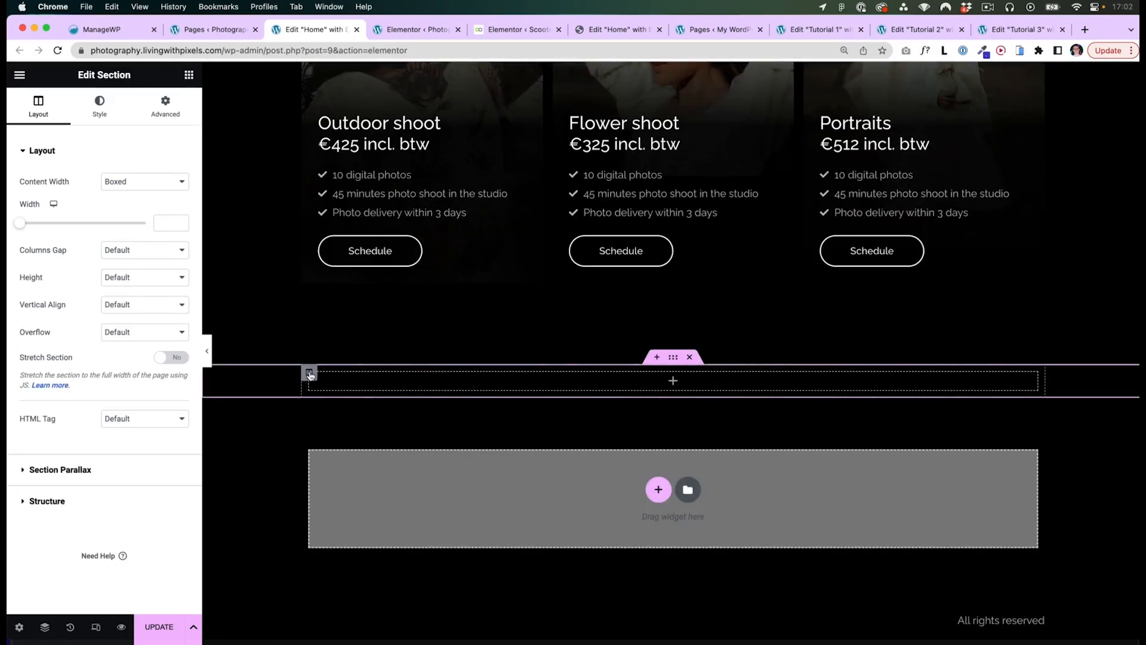
pyautogui.click(310, 374)
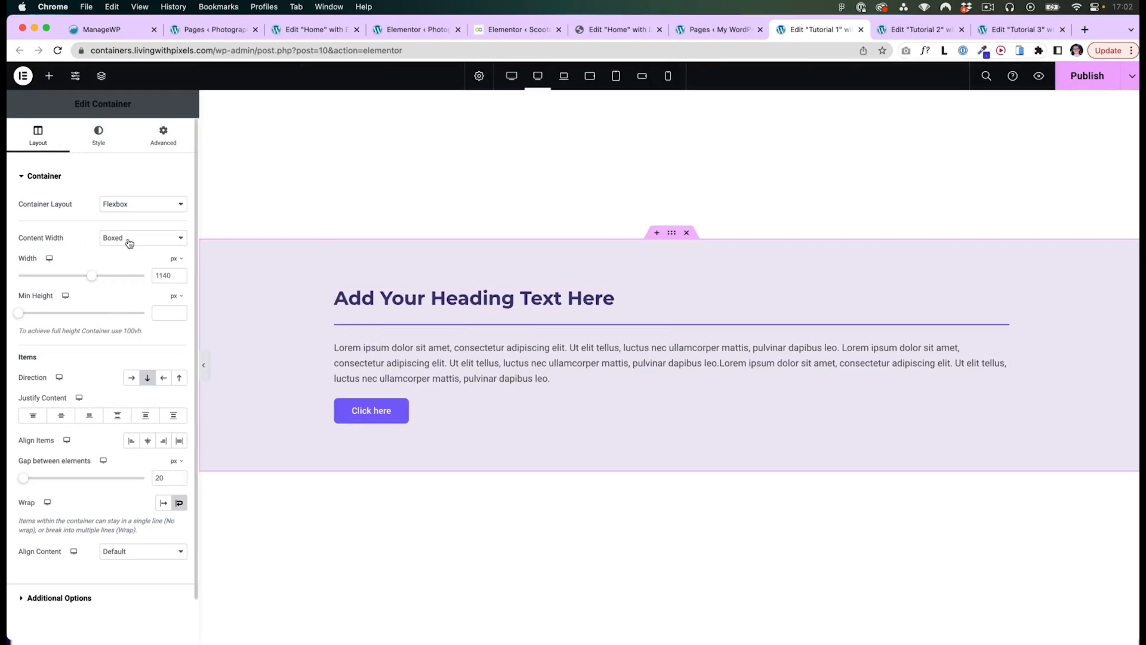
pyautogui.click(315, 31)
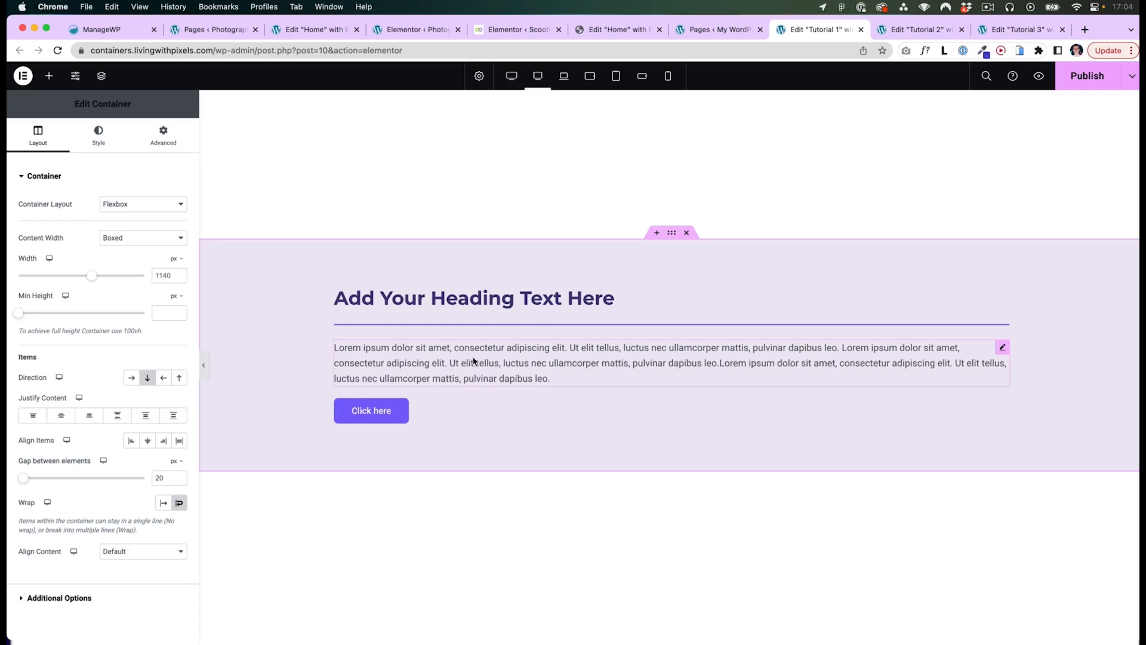
# In the tablet portrait preview of Tutorial 1, try a container width of 100% and set it back to 80%.
pyautogui.click(617, 82)
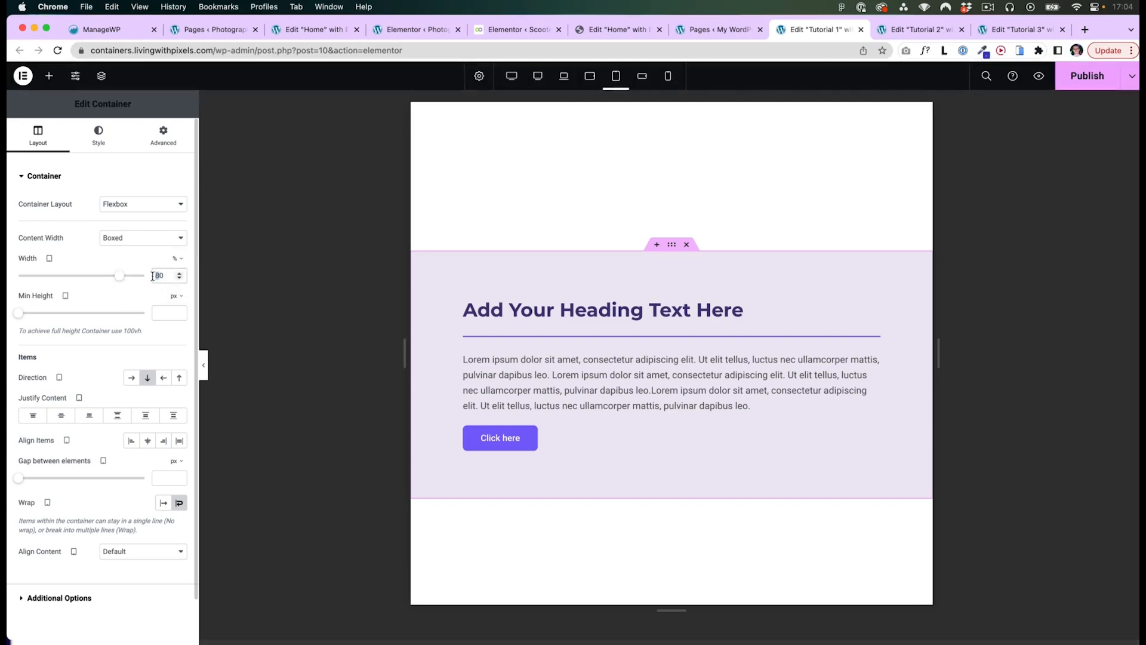
pyautogui.moveTo(120, 276); pyautogui.dragTo(150, 278)
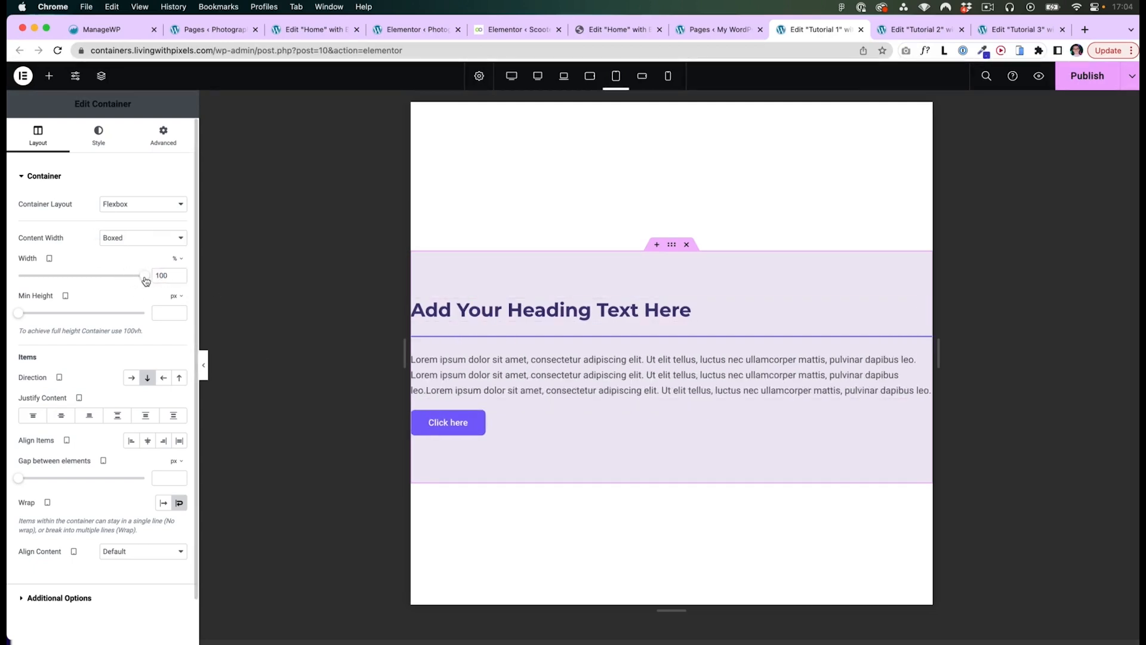
pyautogui.moveTo(146, 279); pyautogui.dragTo(120, 280)
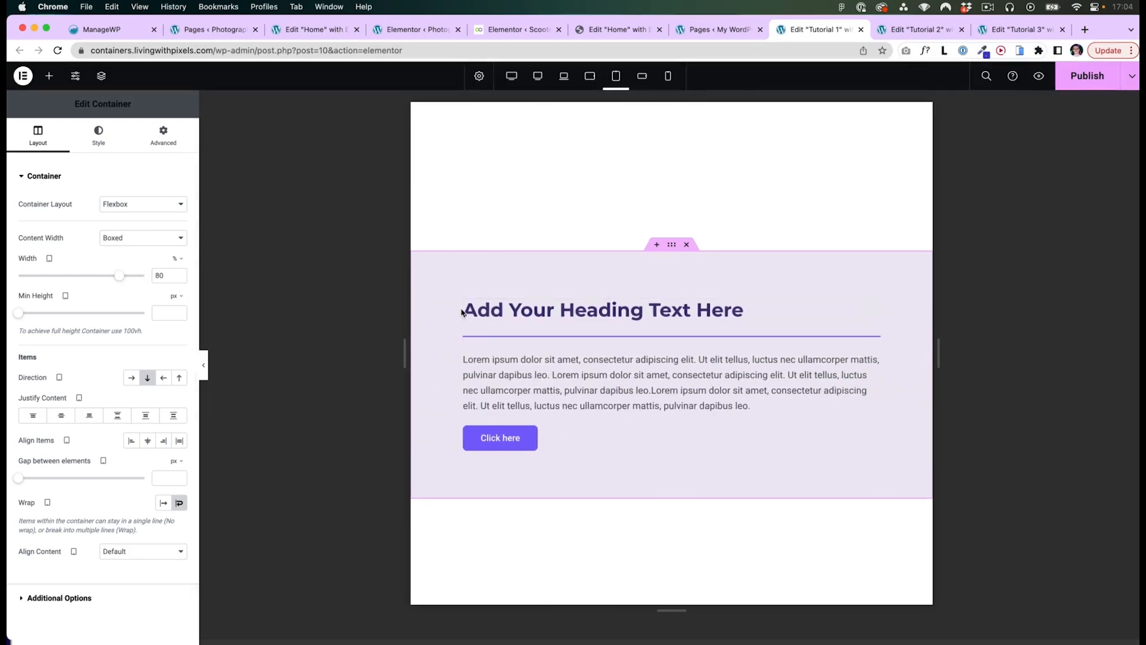
# Measure the heading section's boxed content against the section's edge in the tablet preview.
pyautogui.press('super+shift+4')
pyautogui.moveTo(464, 298); pyautogui.dragTo(935, 464)
pyautogui.press('space')
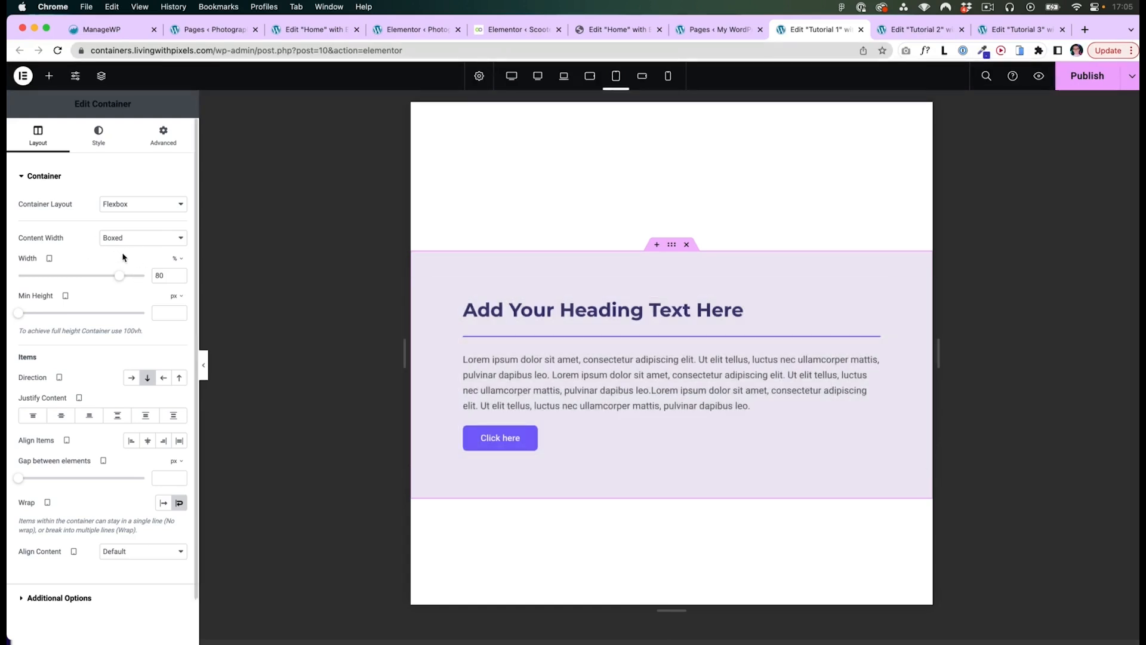
# Try Full Width as the container's content width with a width of 655 px, and return it to Boxed.
pyautogui.click(131, 242)
pyautogui.click(133, 250)
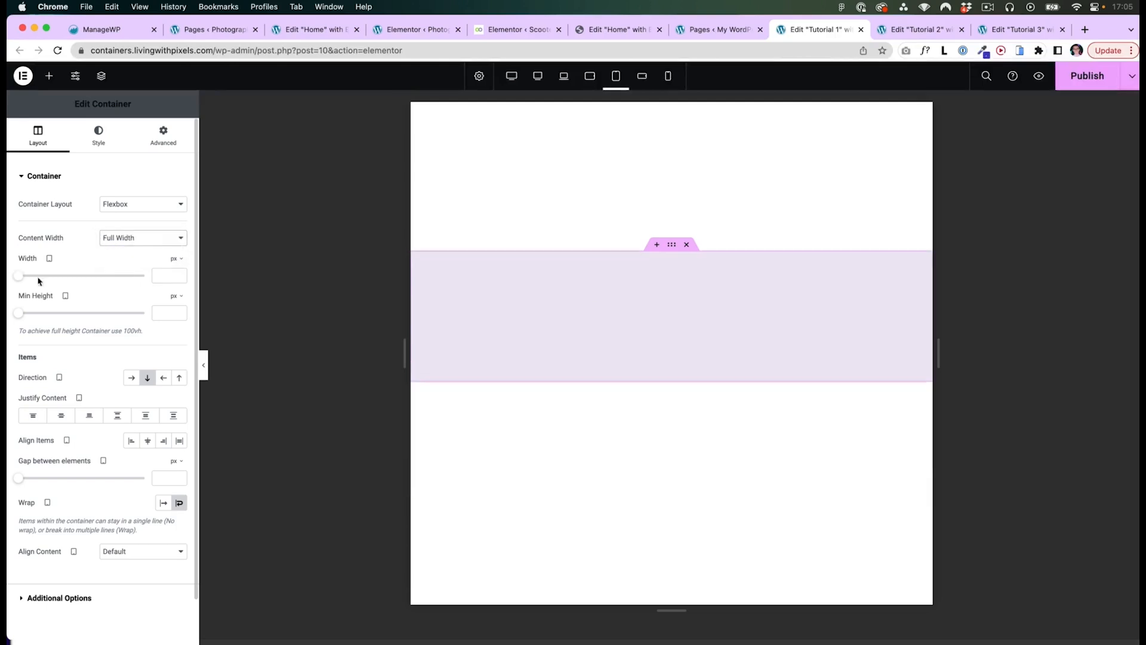
pyautogui.moveTo(21, 278)
pyautogui.mouseDown()
pyautogui.moveTo(57, 278)
pyautogui.moveTo(36, 279)
pyautogui.mouseUp()
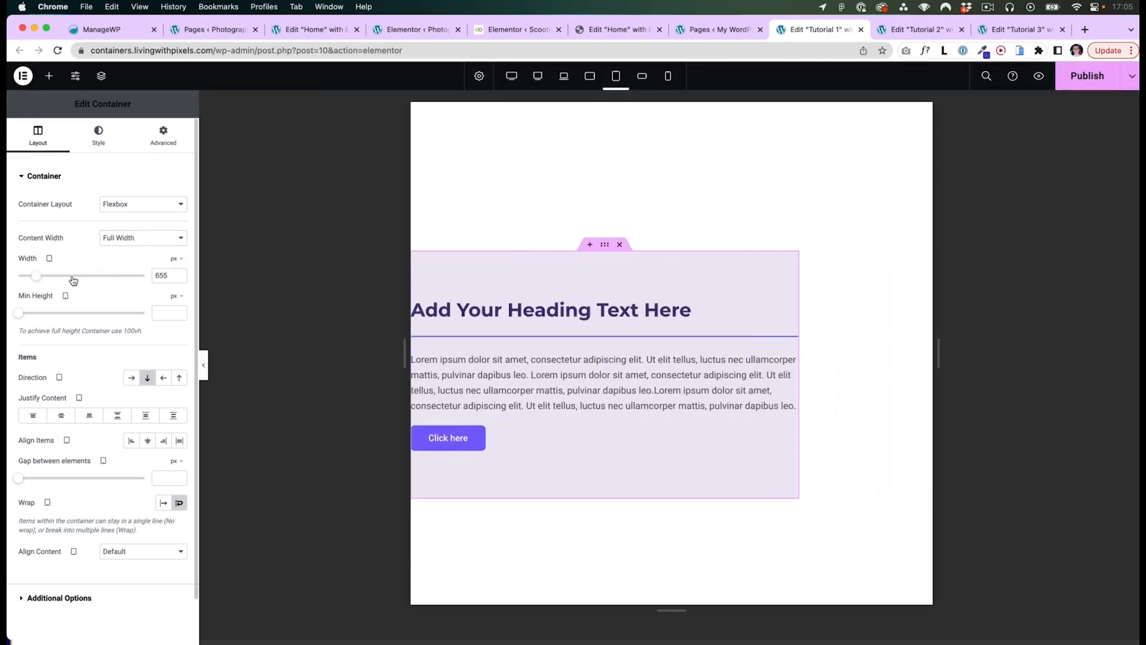
pyautogui.click(138, 241)
pyautogui.click(134, 224)
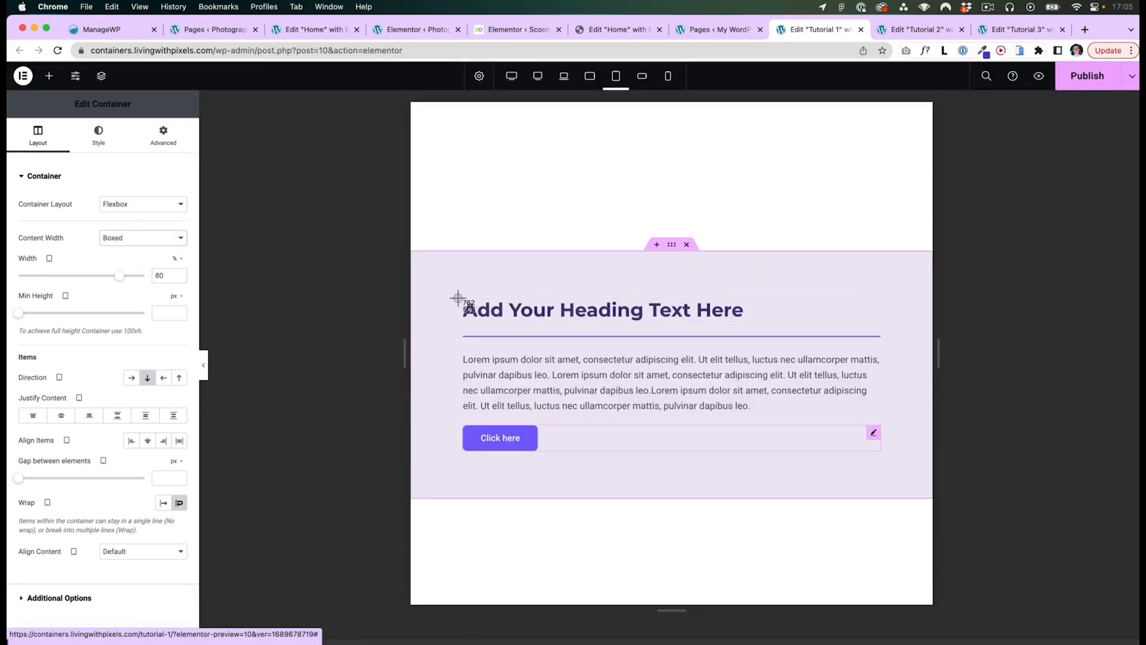
# Examine how wide the boxed content runs in the tablet preview and in the Mobile Portrait preview.
pyautogui.moveTo(462, 293); pyautogui.dragTo(882, 451)
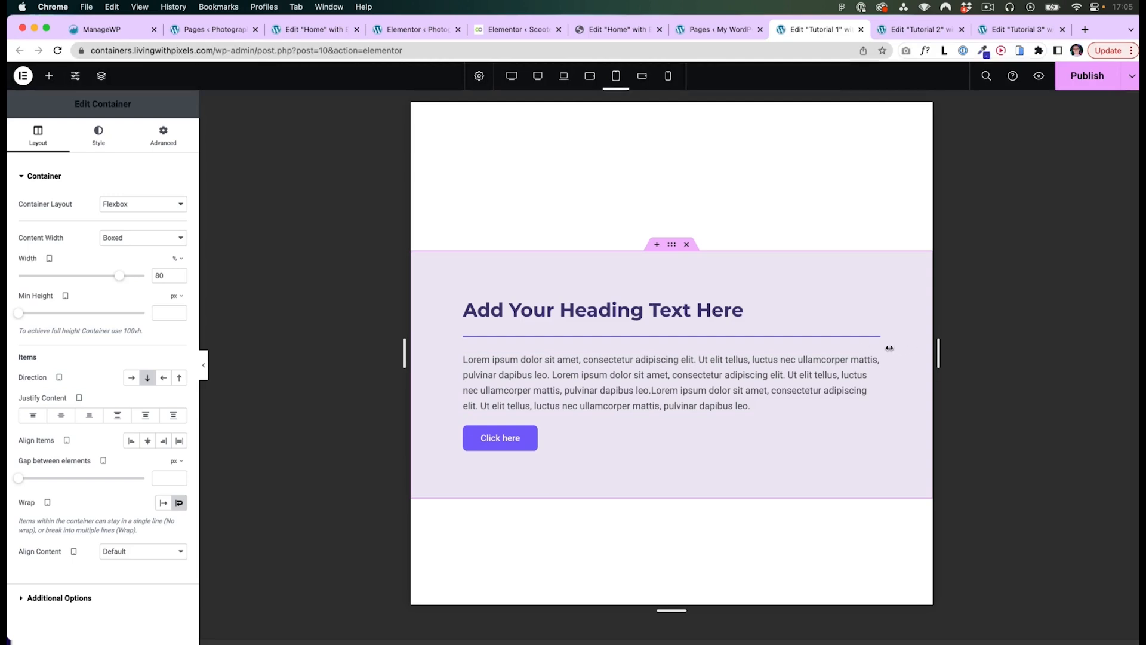
pyautogui.moveTo(926, 354); pyautogui.dragTo(893, 357)
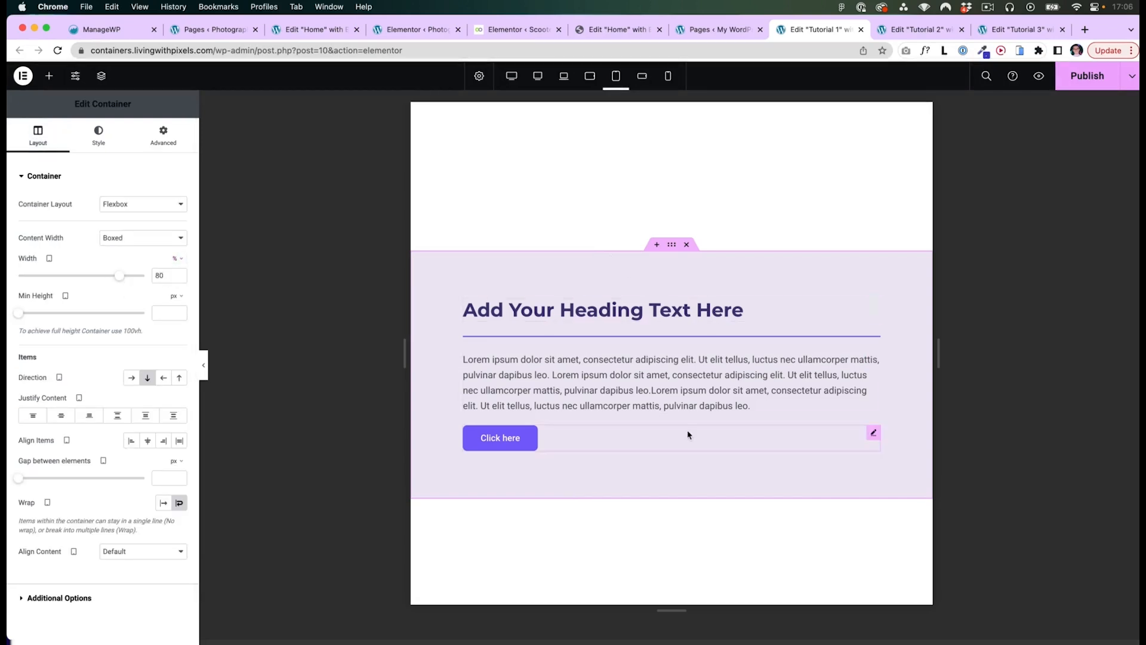
pyautogui.click(668, 79)
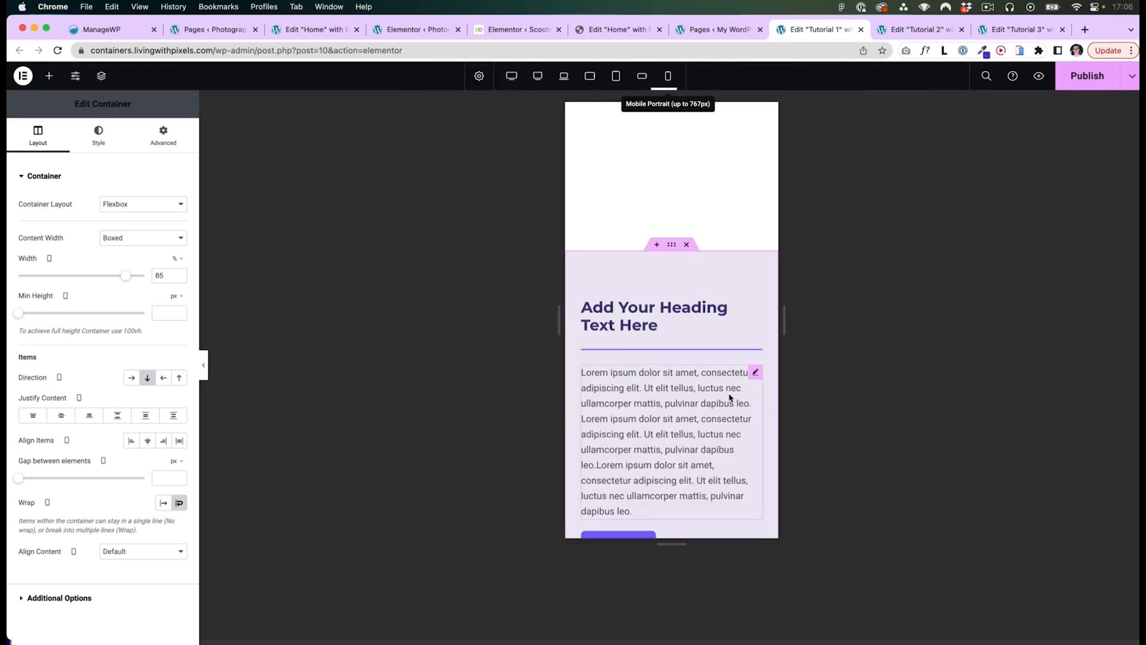
# In the mobile portrait preview of Tutorial 1, try a container width of 90% and set it back to 85%.
pyautogui.scroll(-1, 728, 395)
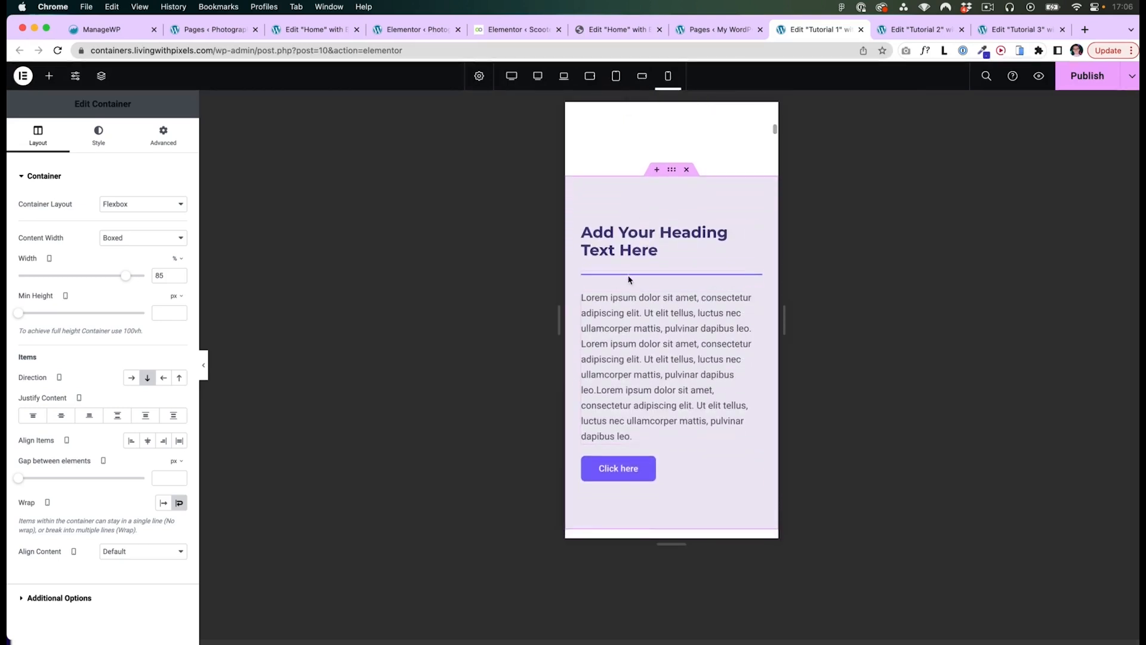
pyautogui.doubleClick(160, 275)
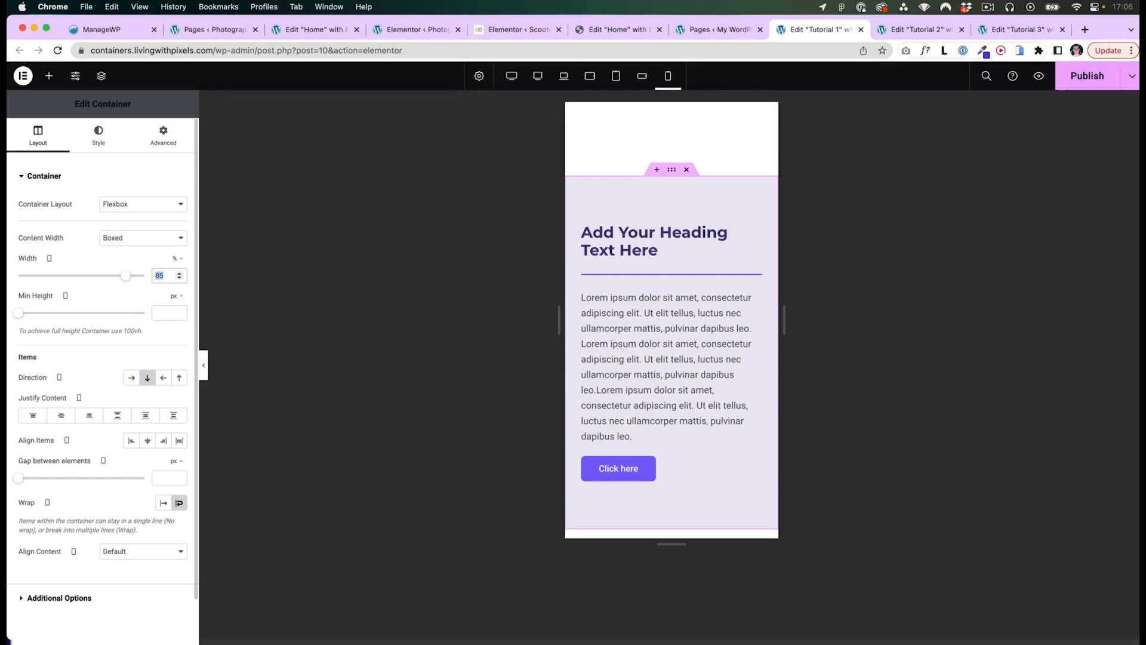
pyautogui.write('90')
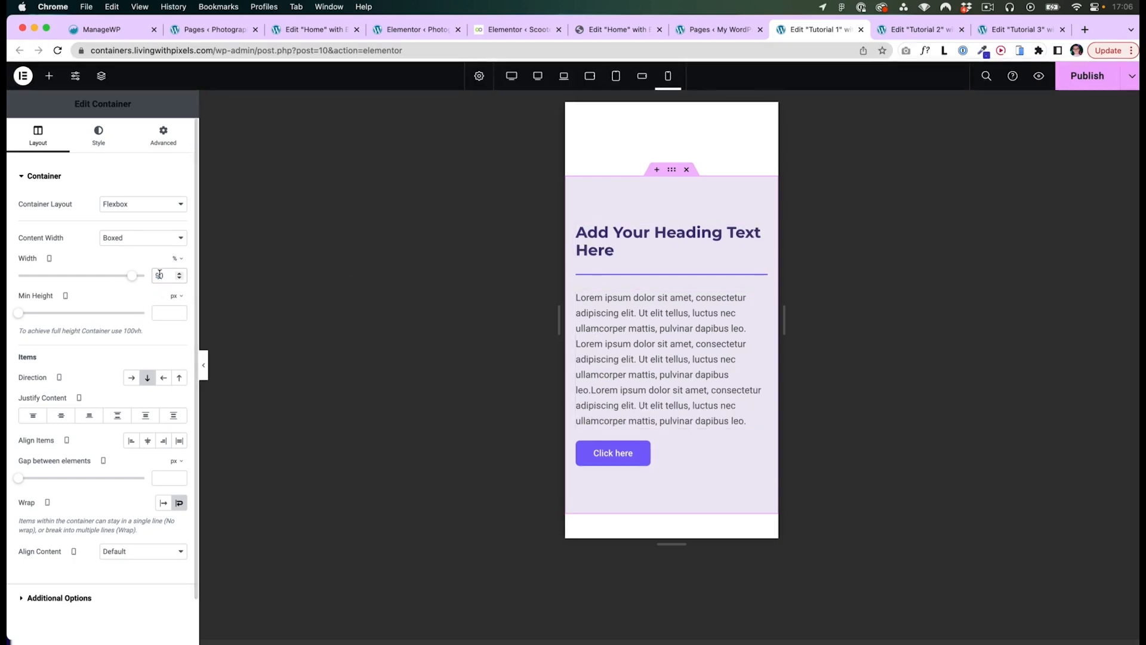
pyautogui.click(180, 279)
pyautogui.click(179, 279)
pyautogui.click(180, 280)
pyautogui.click(180, 280)
pyautogui.click(179, 279)
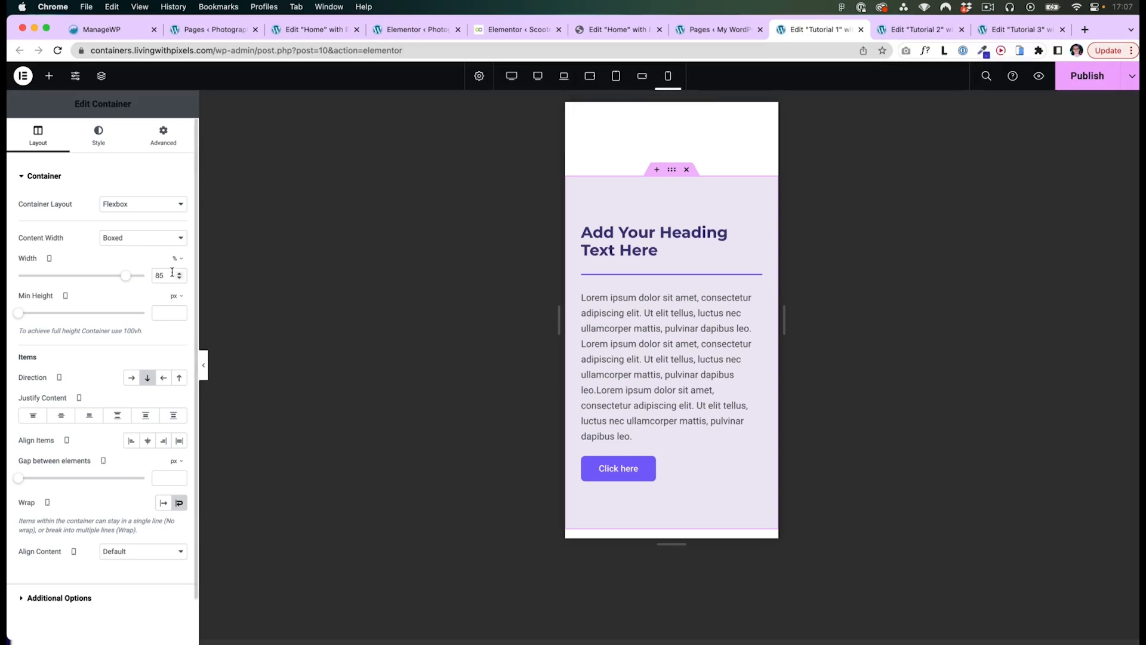
# Return the Tutorial 1 preview to the desktop breakpoint and view the heading section.
pyautogui.click(535, 76)
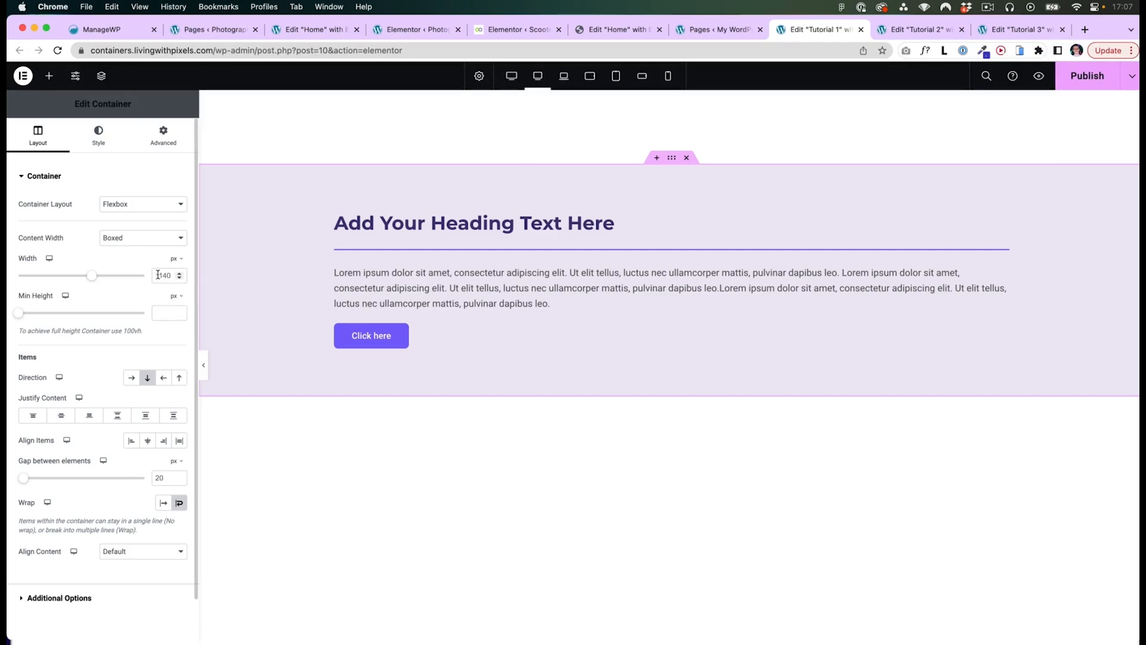
pyautogui.scroll(1, 448, 305)
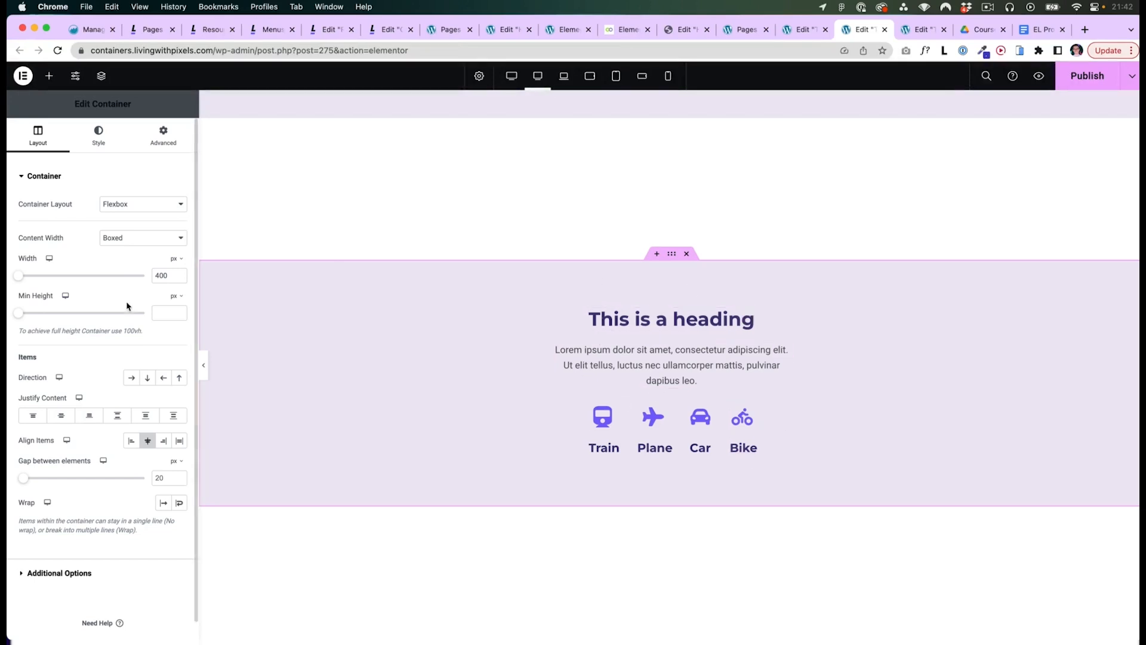
# Try boxed widths of 1140 px and 500 px on the container with the transport icons, and return it to 400 px.
pyautogui.moveTo(19, 276); pyautogui.dragTo(38, 275)
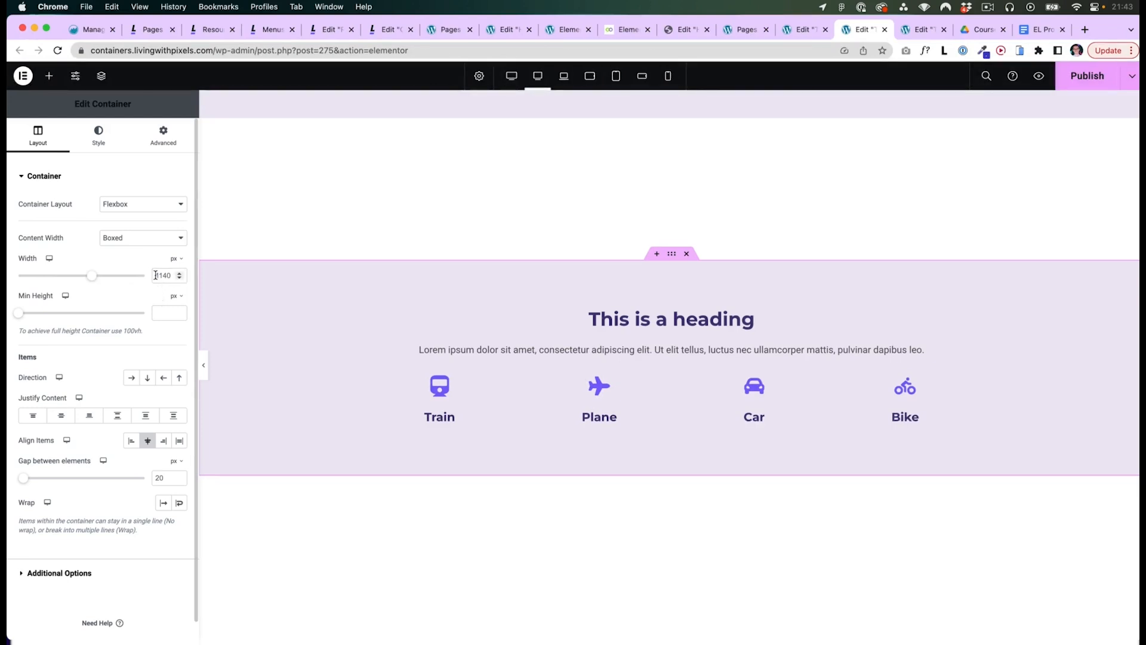
pyautogui.moveTo(92, 278); pyautogui.dragTo(16, 279)
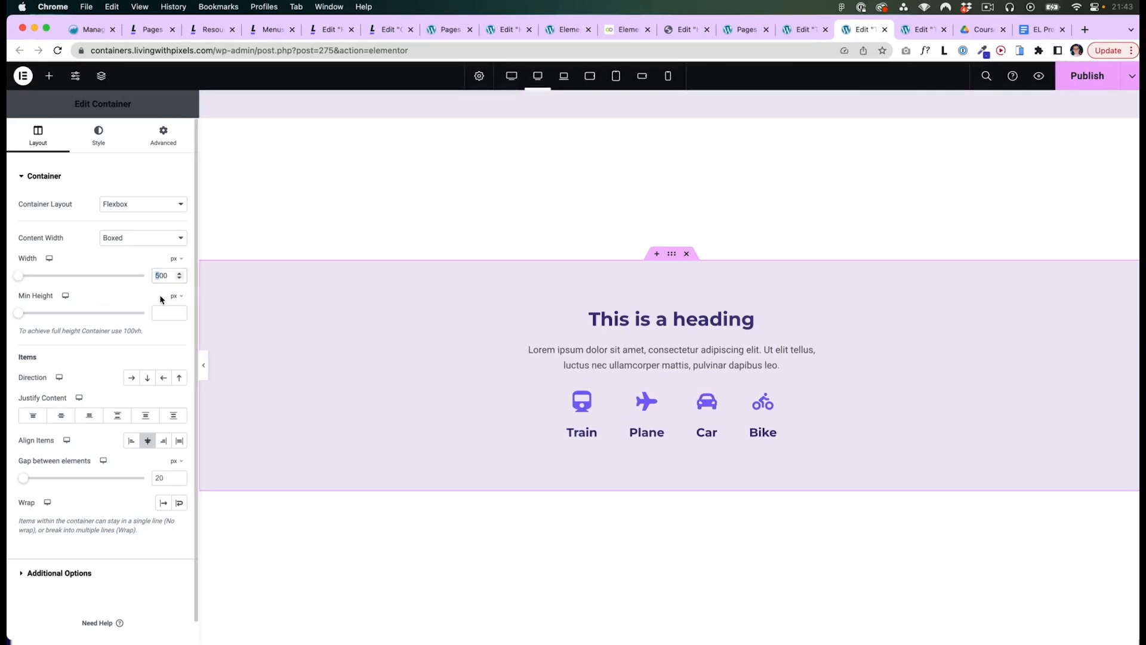
pyautogui.write('4')
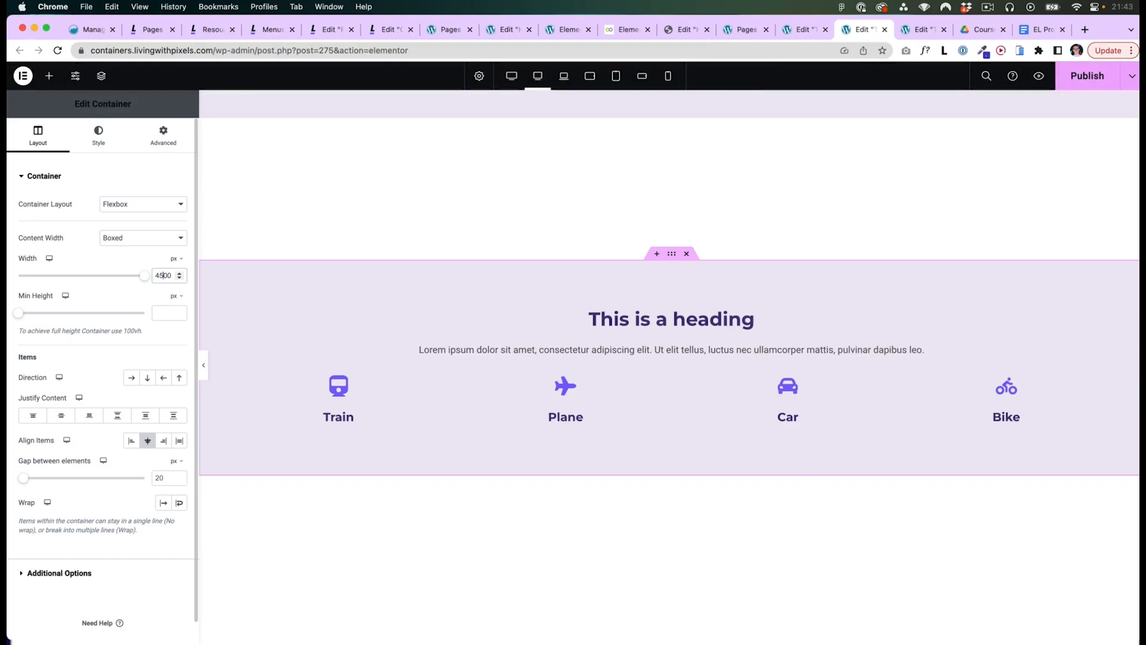
pyautogui.press('BackSpace')
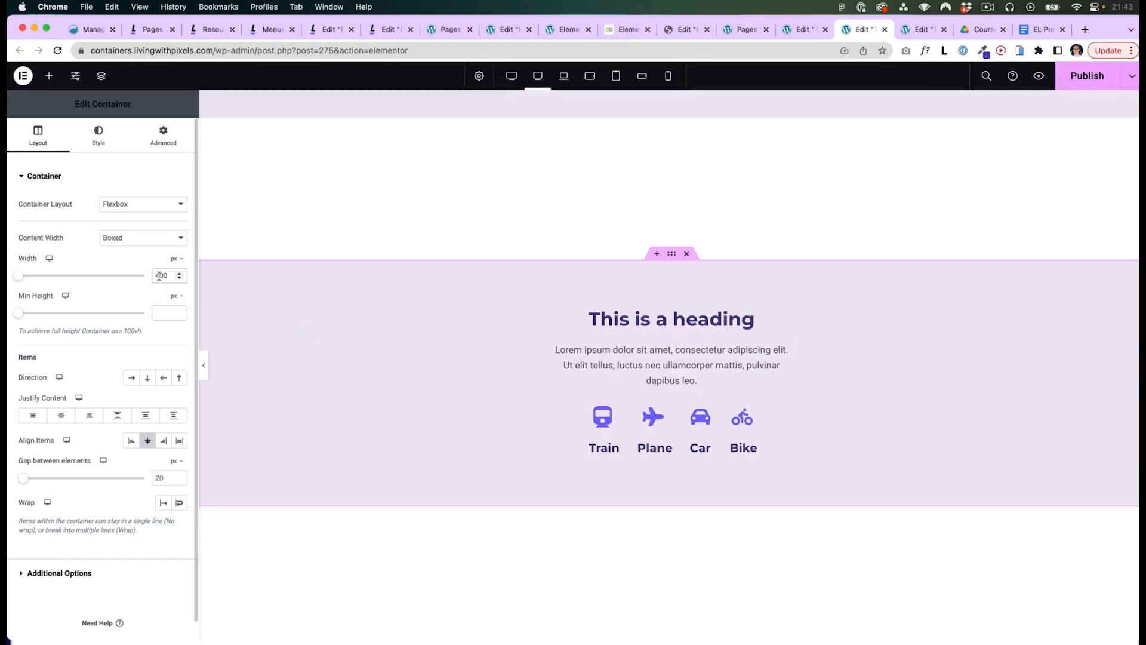
pyautogui.press('BackSpace')
pyautogui.write('3')
pyautogui.press('BackSpace')
pyautogui.write('4')
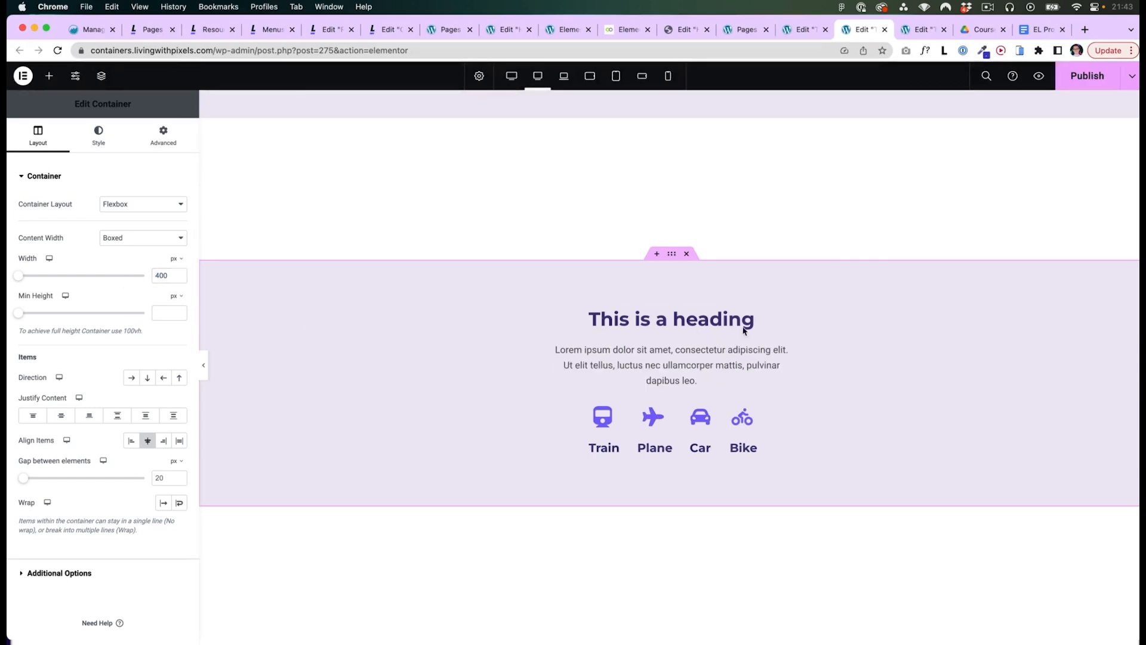
pyautogui.scroll(-1, 728, 424)
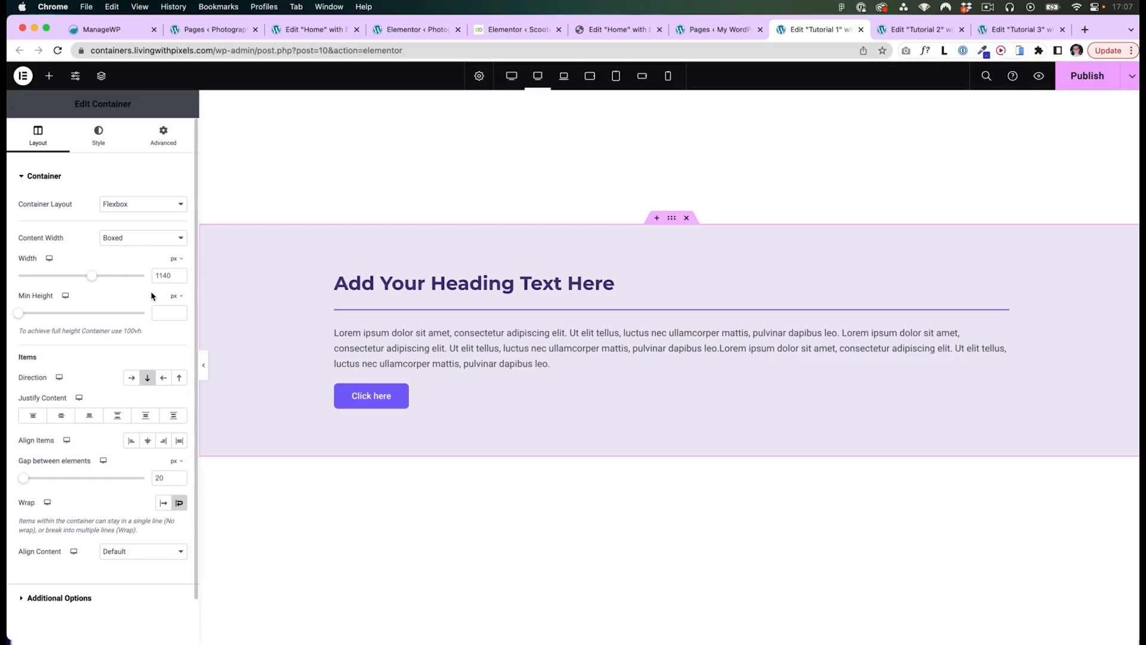
# Switch to Figma and view the Prices section in the ScooterShare Course File.
pyautogui.press('super+Tab')
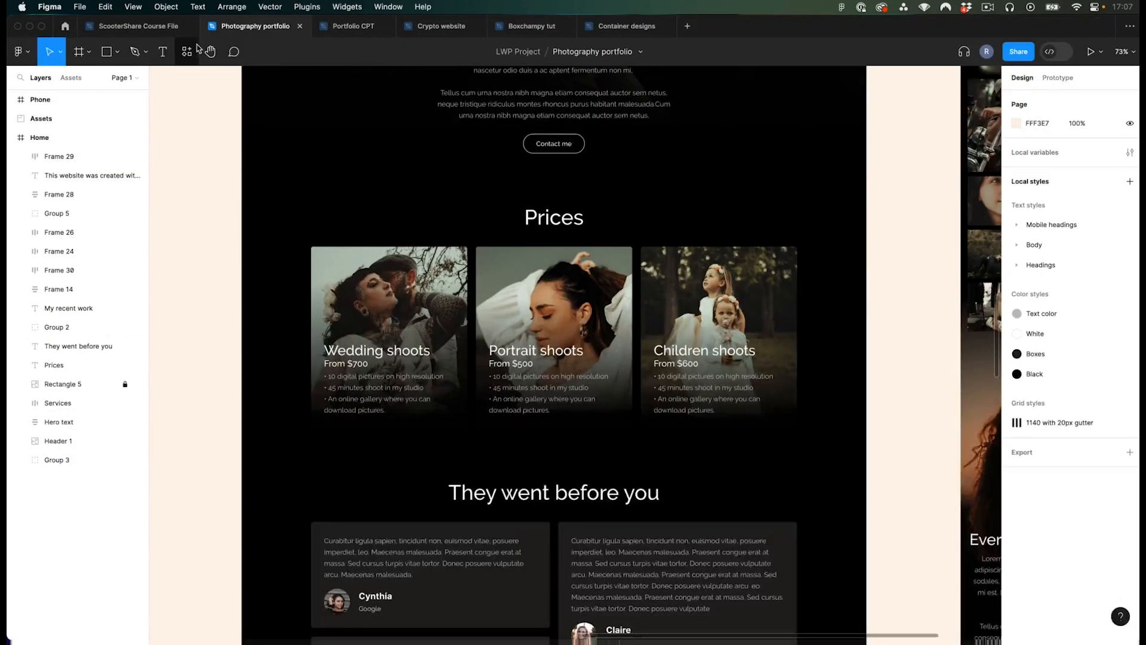
pyautogui.click(165, 31)
pyautogui.scroll(3, 531, 308)
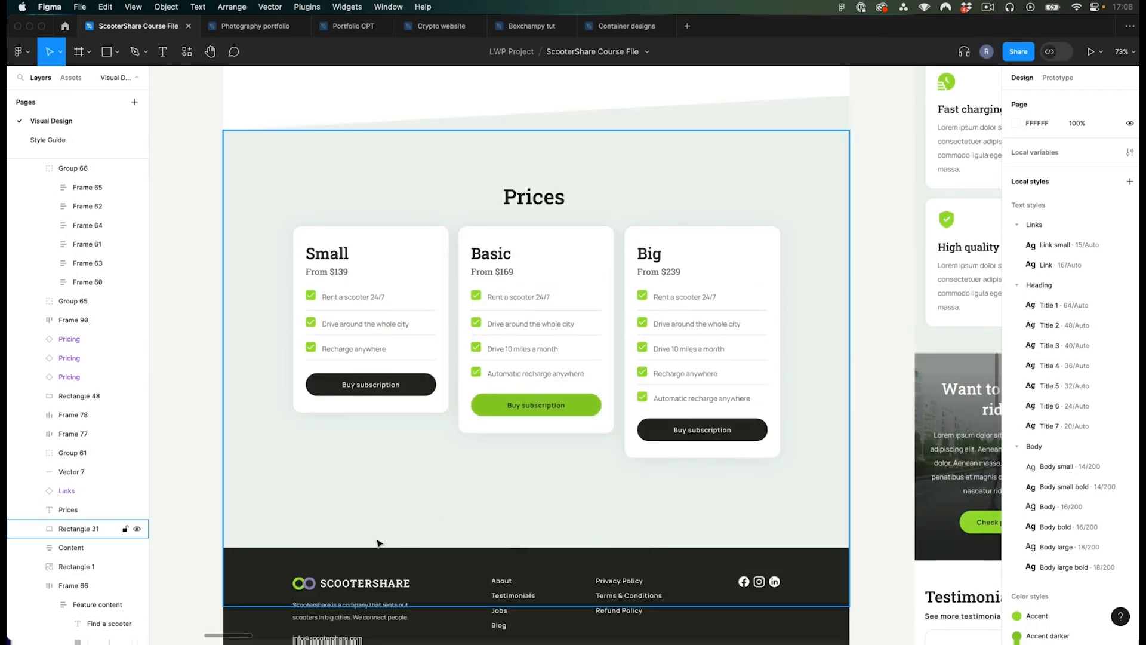
# Switch to Chrome, search Google Images for "960 grid" in a new tab, and open the 960 Grid System image.
pyautogui.click(287, 626)
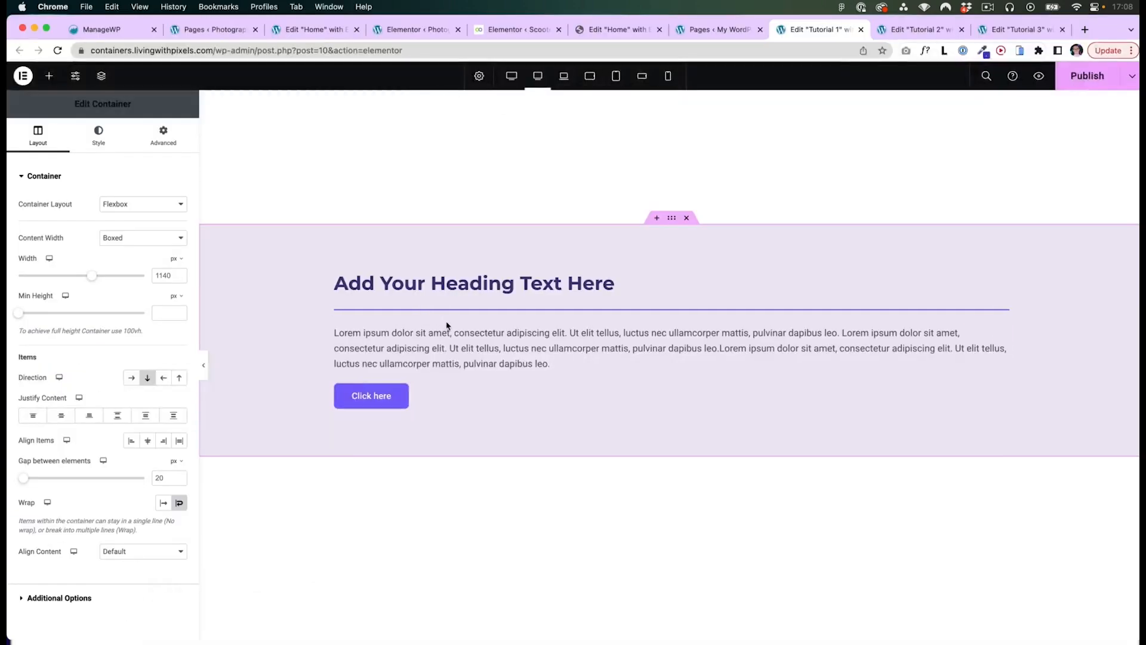
pyautogui.click(1085, 30)
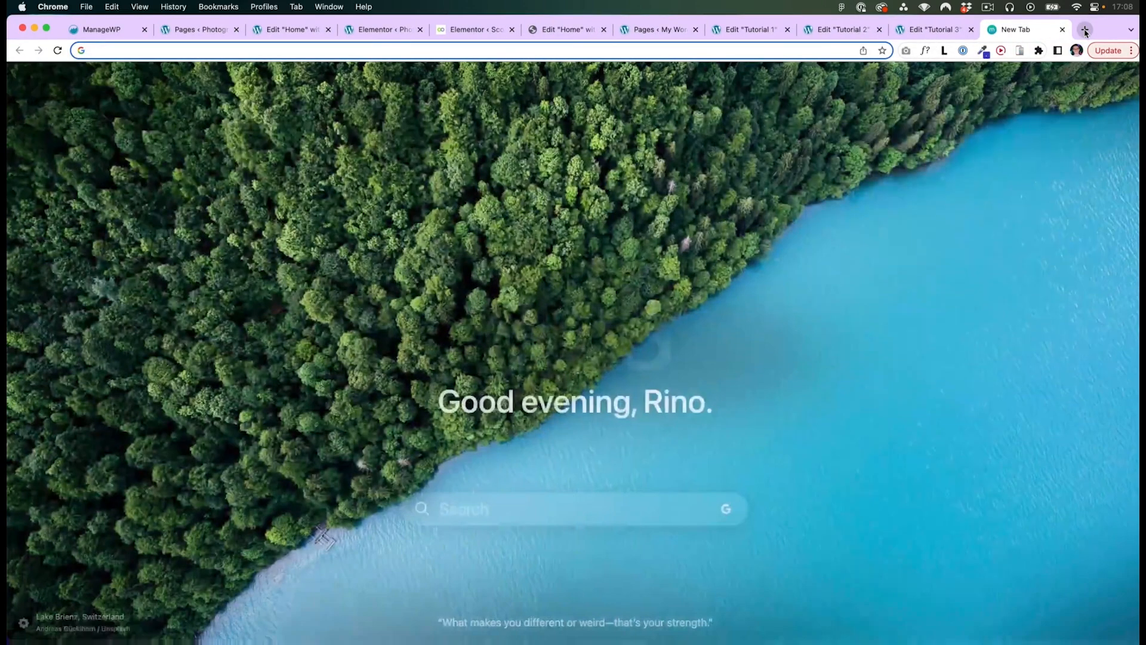
pyautogui.write('960 gri')
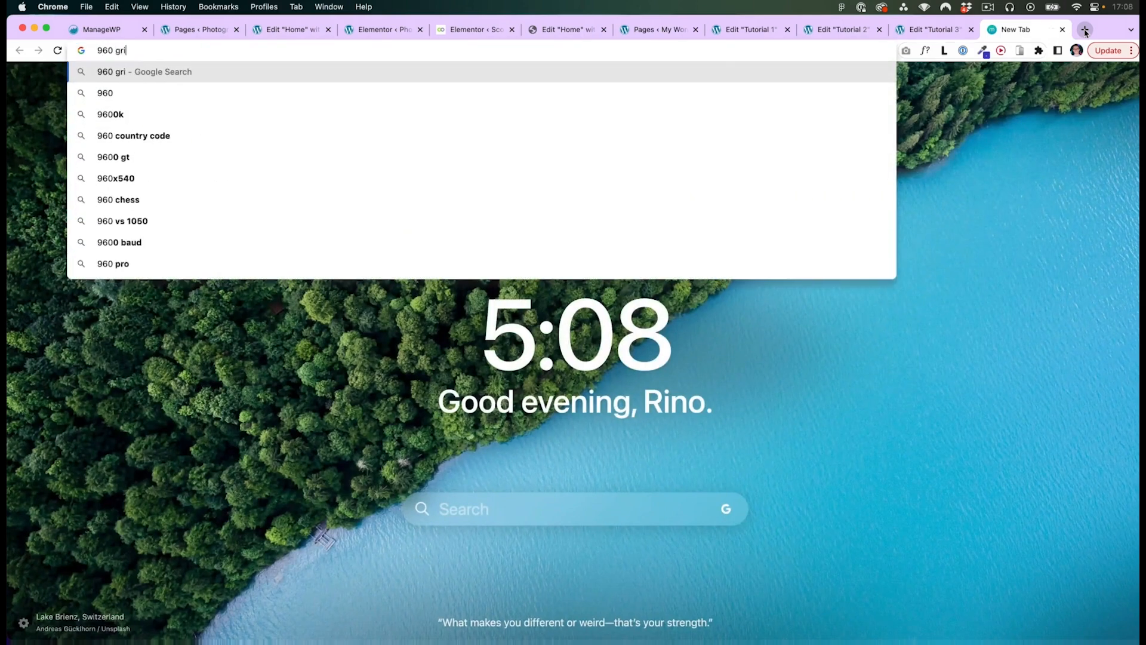
pyautogui.write('d')
pyautogui.press('Return')
pyautogui.click(210, 129)
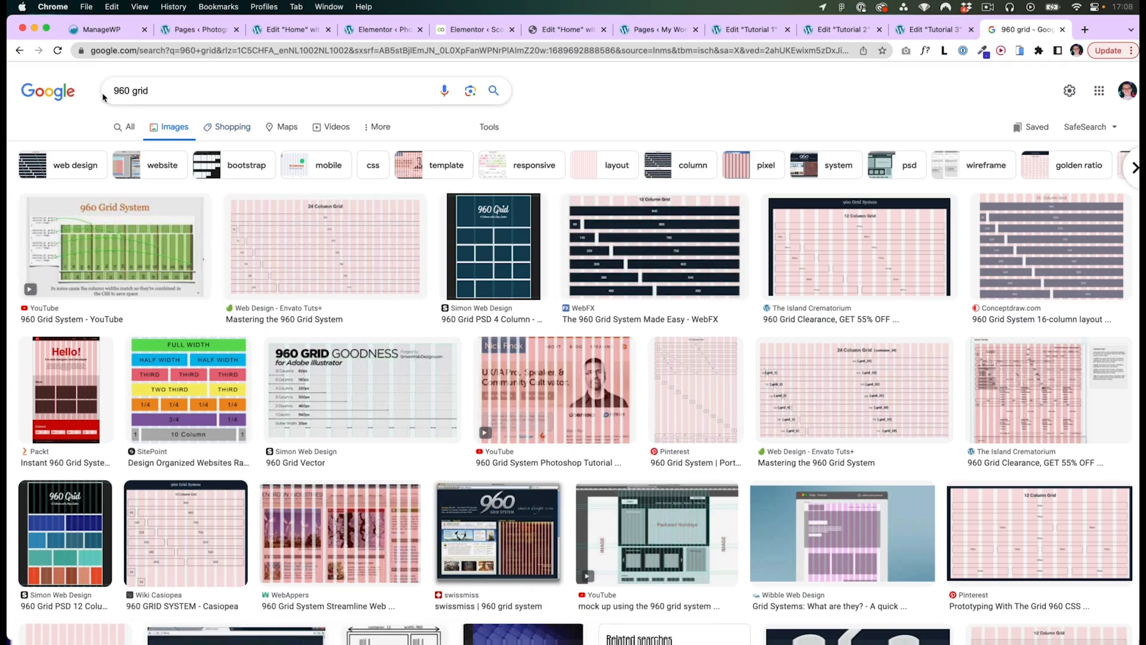
pyautogui.click(95, 246)
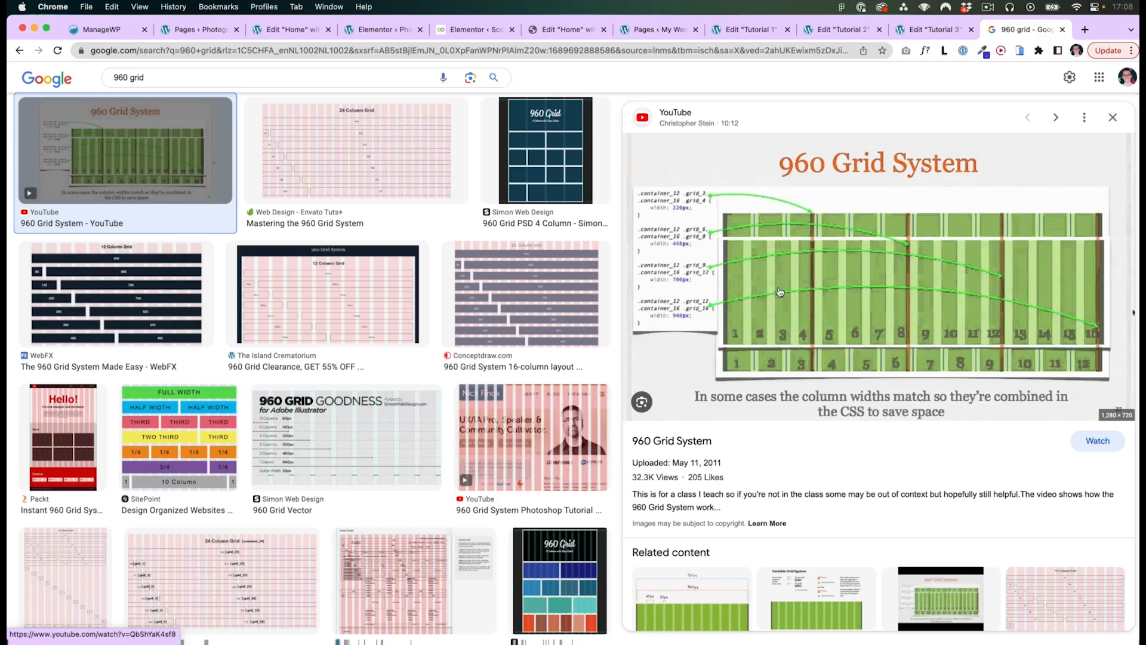
# Switch to Figma, show the layout grids over the Prices section to check its card alignment, and hide them again.
pyautogui.press('super+Tab')
pyautogui.hotkey('ctrl', 'g')
pyautogui.scroll(5, 806, 328)
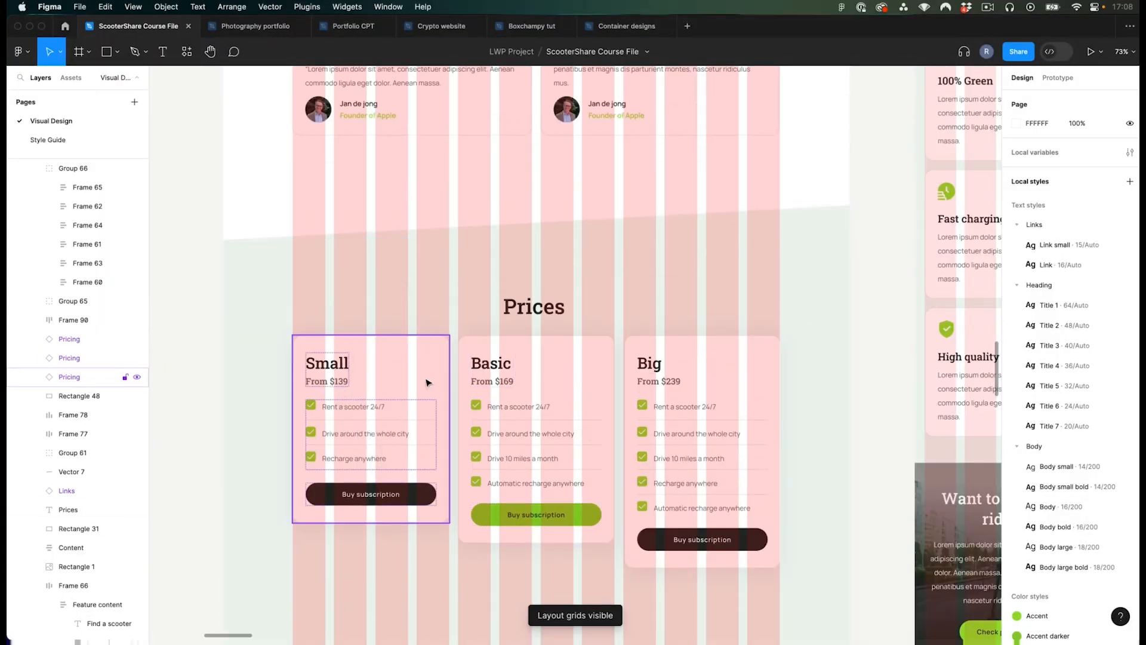
pyautogui.hotkey('ctrl', 'g')
# Switch to Chrome, bring up Spotlight suggestions for the screen resolutions 1366 x 768 and 1920x1080, and close Spotlight.
pyautogui.press('super+Tab')
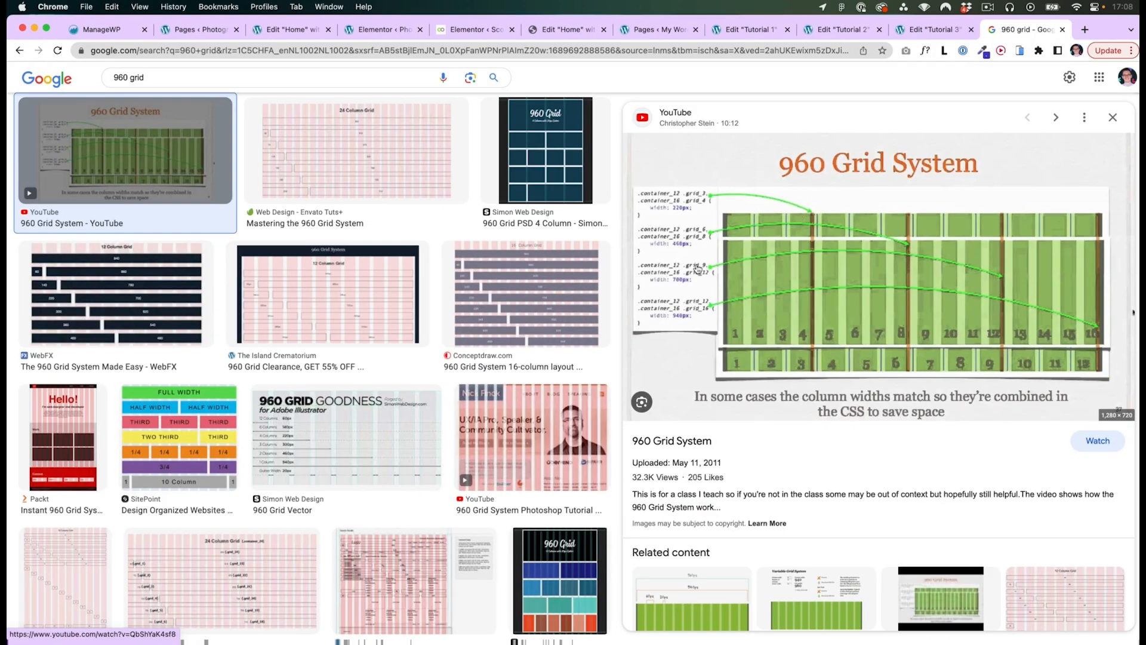
pyautogui.press('super+space')
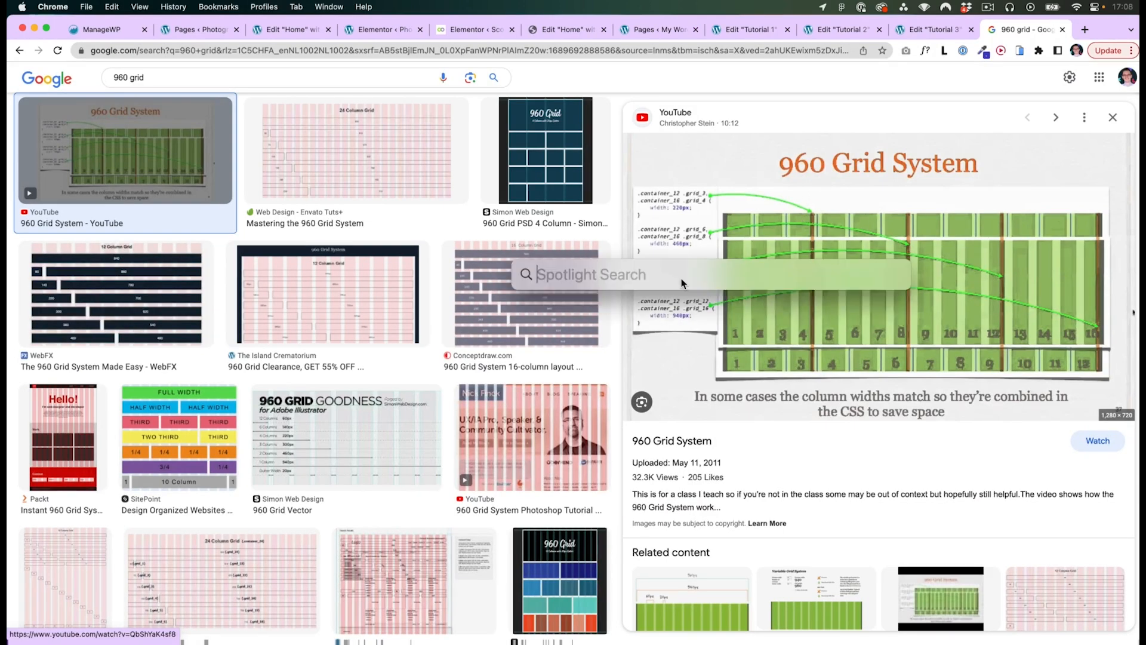
pyautogui.write('136660')
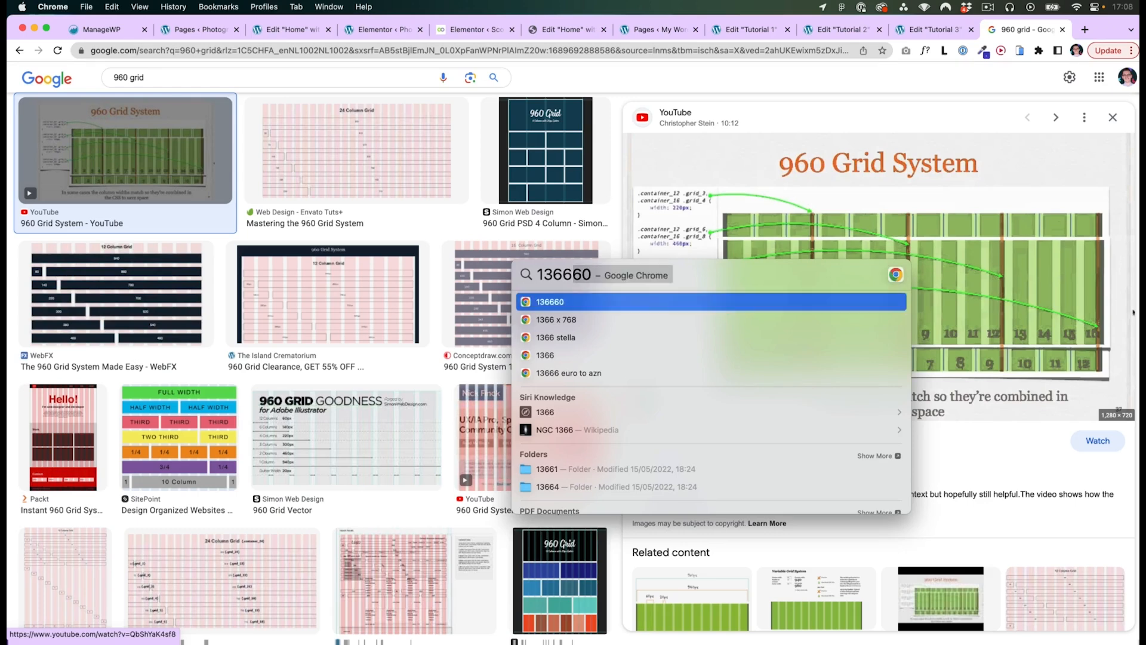
pyautogui.press('Down')
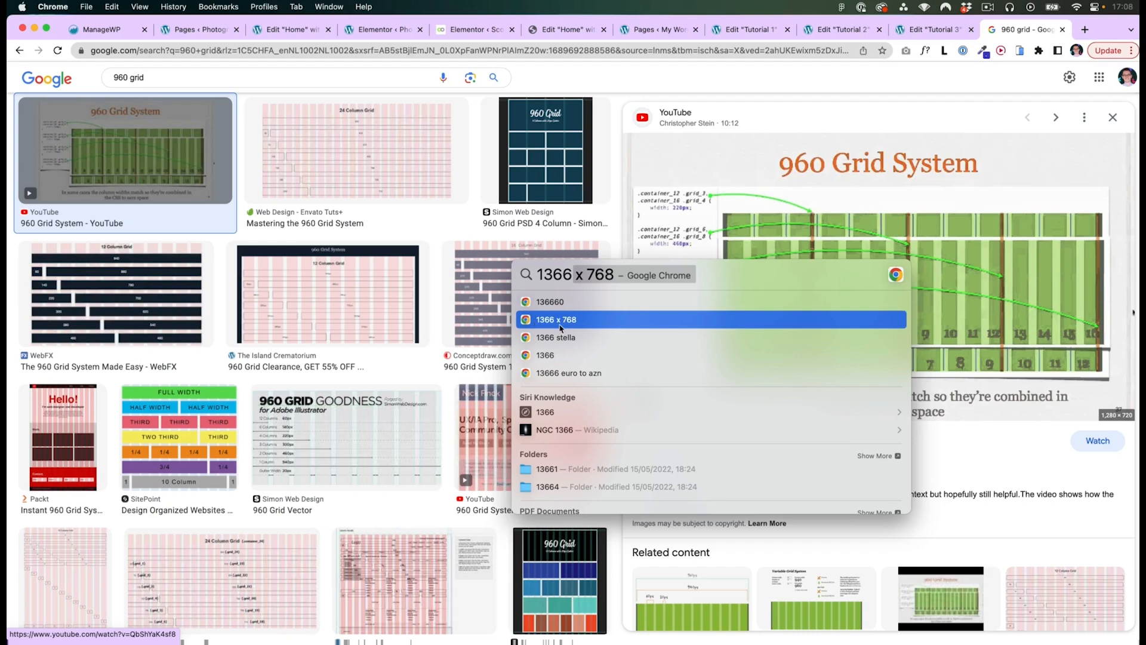
pyautogui.press('BackSpace')
pyautogui.press('BackSpace')
pyautogui.press('BackSpace')
pyautogui.press('BackSpace')
pyautogui.press('BackSpace')
pyautogui.write('1920')
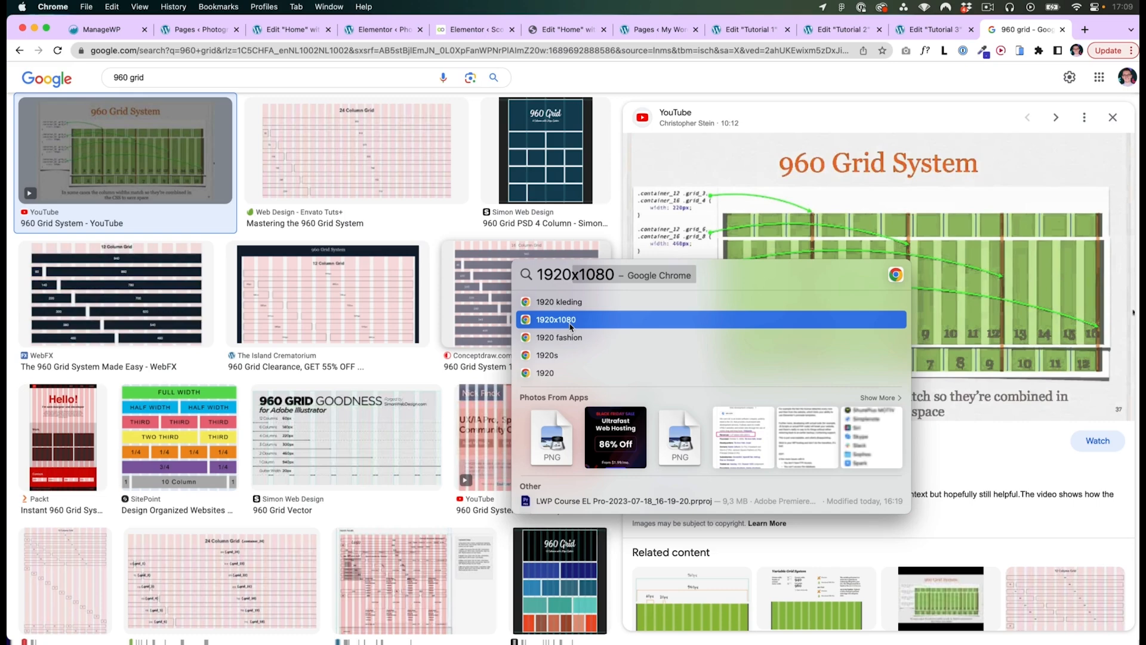
pyautogui.click(727, 180)
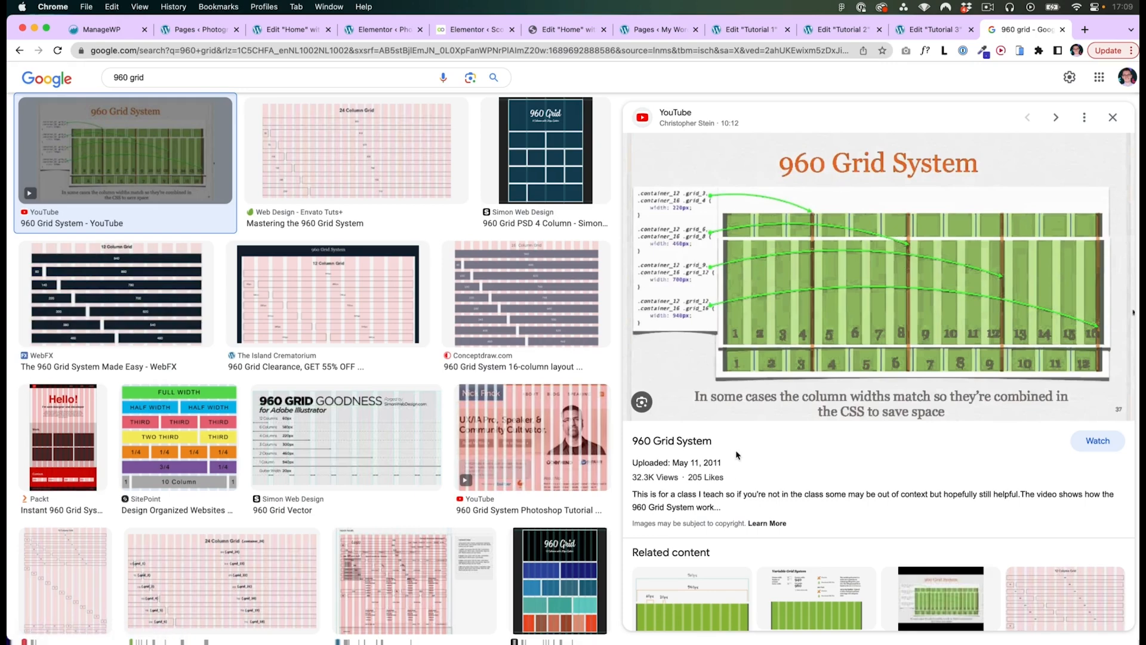
# Switch to Figma and examine the Home design from the Prices section up to the hero with the layout grids hidden.
pyautogui.press('super+Tab')
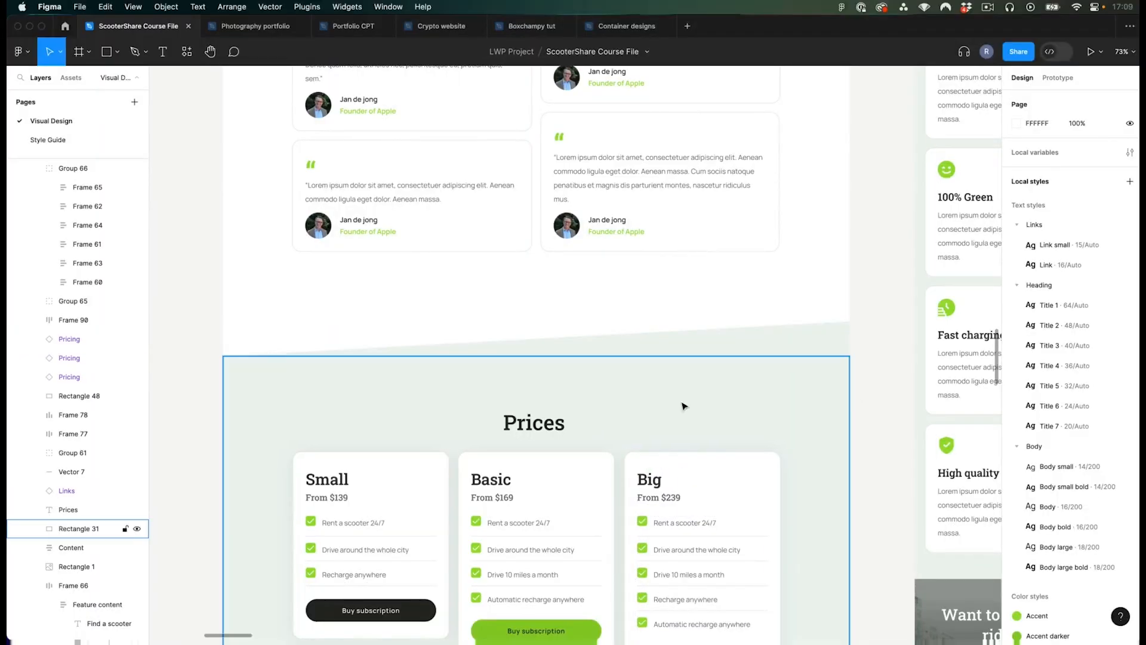
pyautogui.scroll(3, 687, 406)
pyautogui.hotkey('ctrl', 'g')
pyautogui.scroll(15, 865, 420)
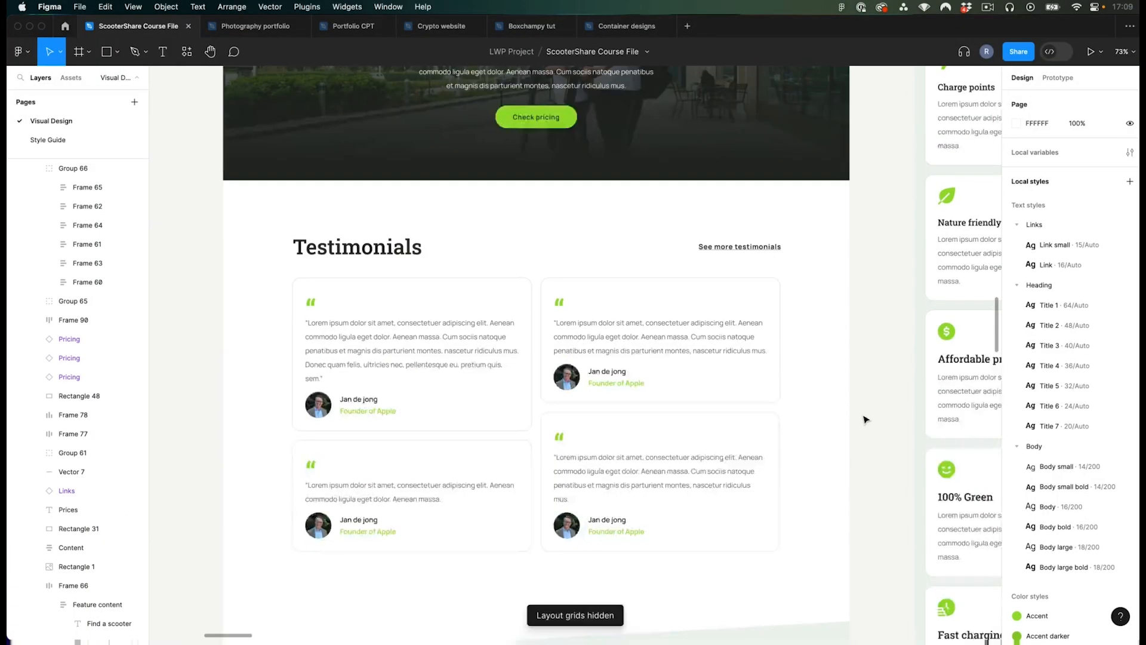
pyautogui.scroll(18, 866, 420)
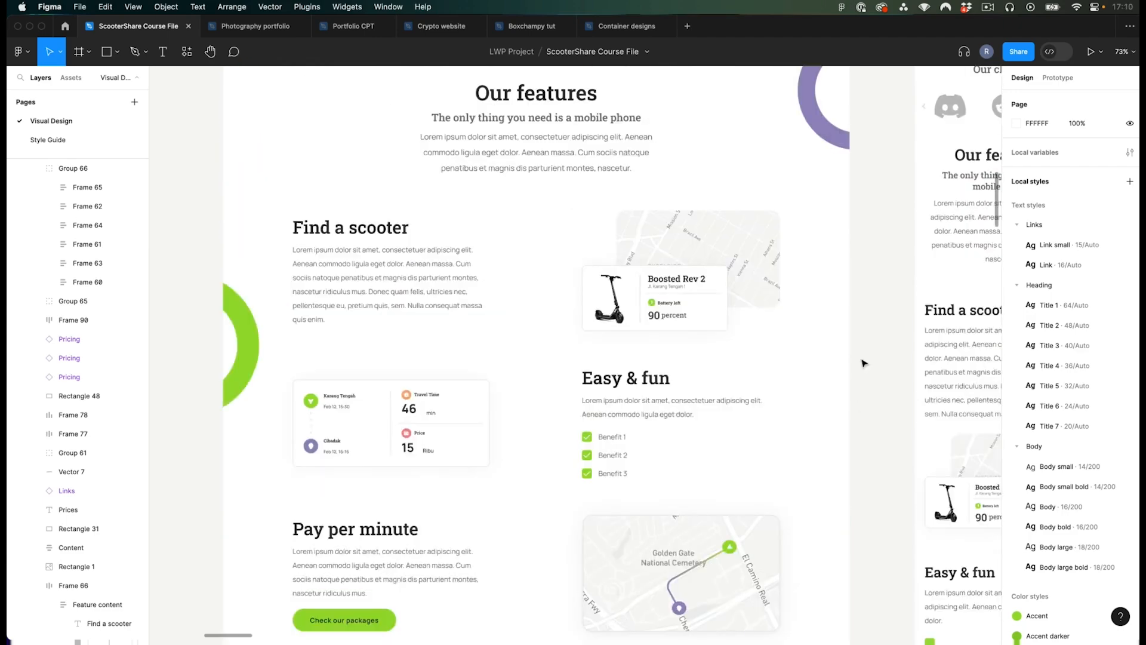
pyautogui.scroll(13, 874, 330)
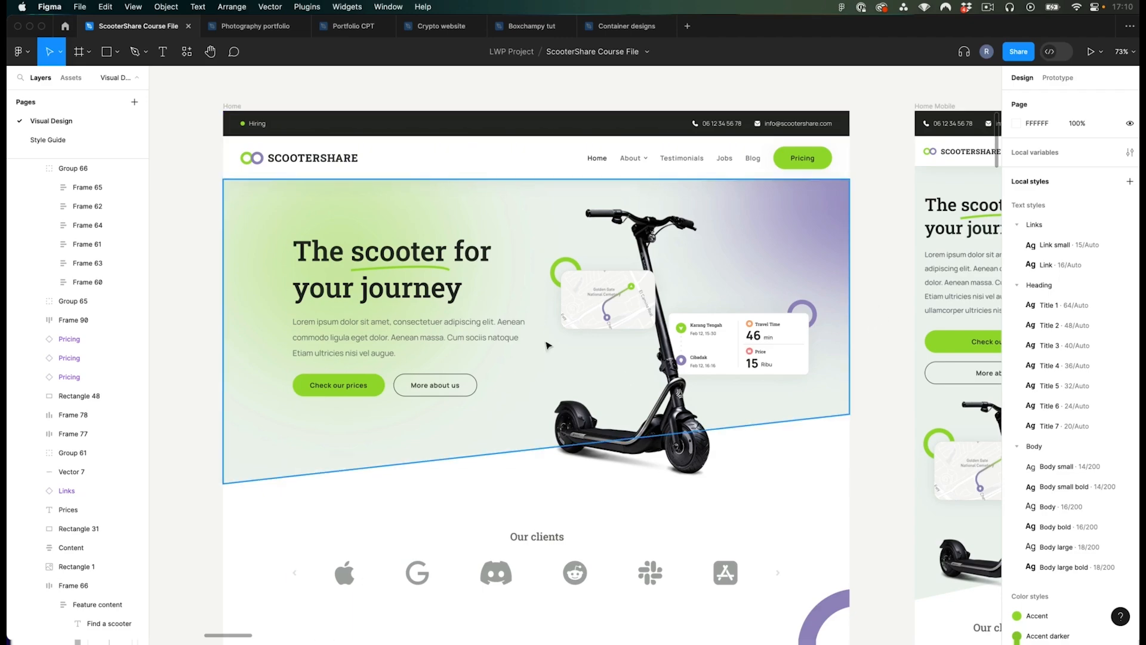
# Show the layout grids over the "Our vehicles are electric" section to compare its content width, and hide them again.
pyautogui.scroll(-20, 547, 345)
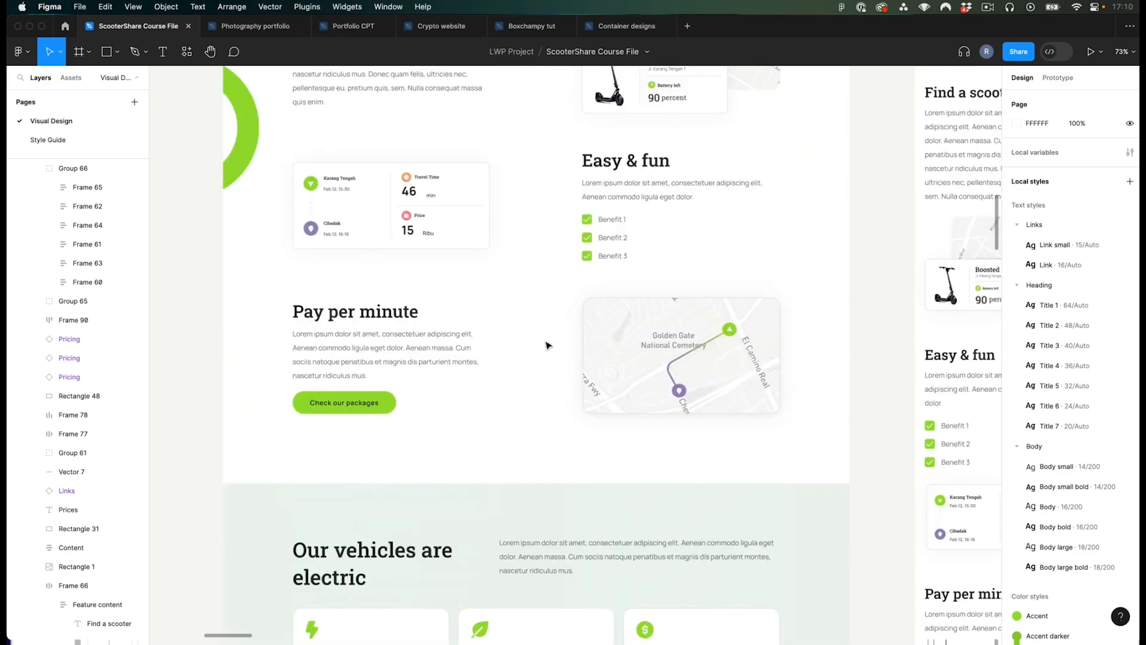
pyautogui.scroll(-3, 547, 345)
pyautogui.scroll(1, 600, 305)
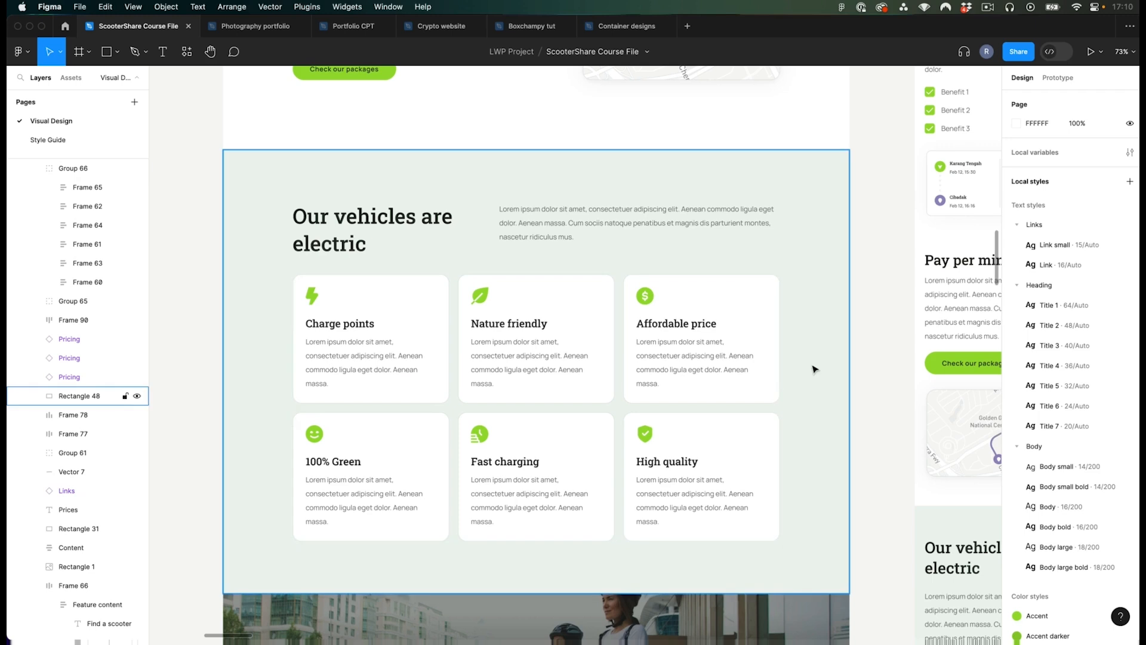
pyautogui.hotkey('shift', 'g')
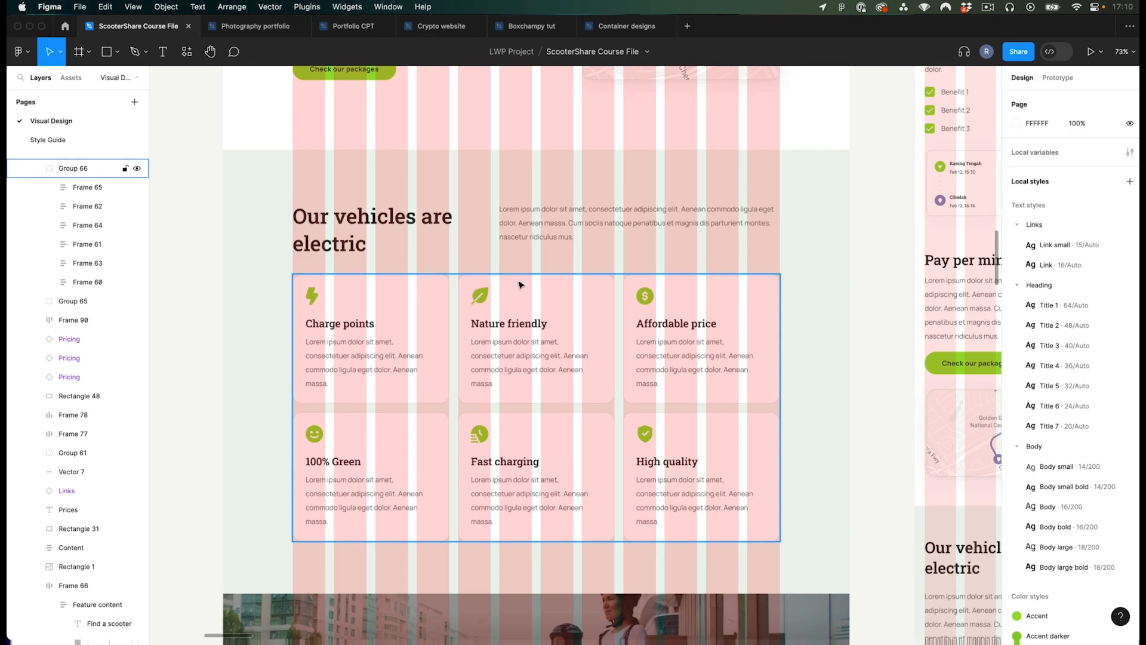
pyautogui.hotkey('shift', 'g')
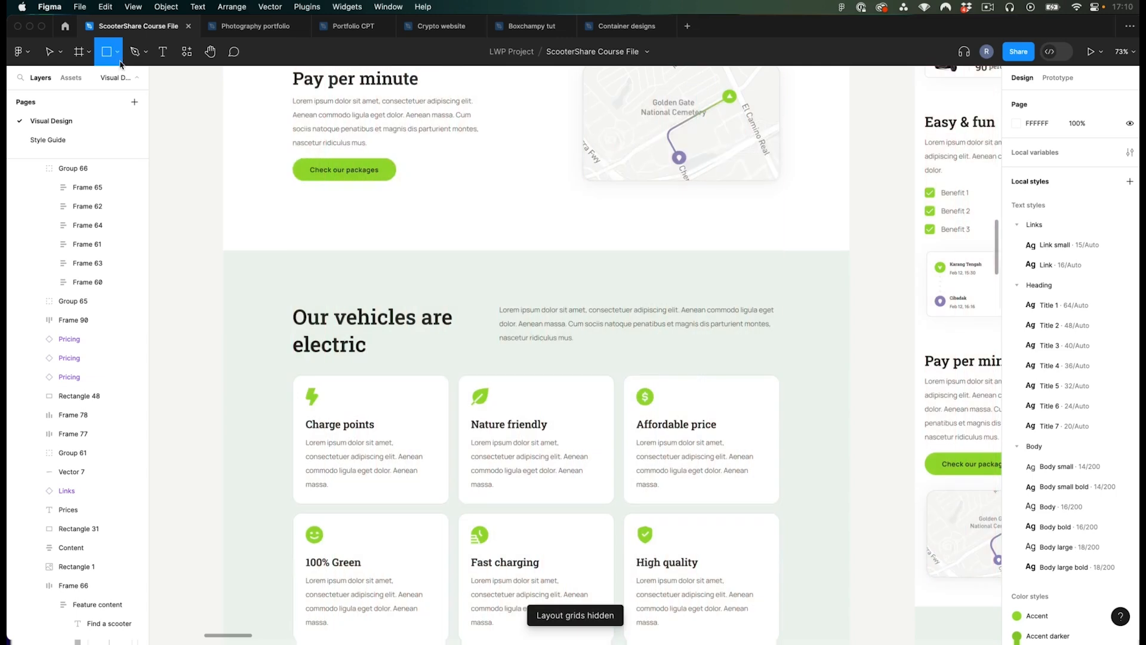
# Draw two bars 27 px high side by side above the "Our vehicles are electric" section, the left one about 543 px wide, and show the layout grids.
pyautogui.moveTo(290, 233); pyautogui.dragTo(697, 234)
pyautogui.moveTo(536, 240); pyautogui.dragTo(541, 237)
pyautogui.hotkey('ctrl', 'g')
# Fit the two bars to six grid columns each, 550 px wide with the left one starting at X 160, and hide the layout grids.
pyautogui.click(394, 240)
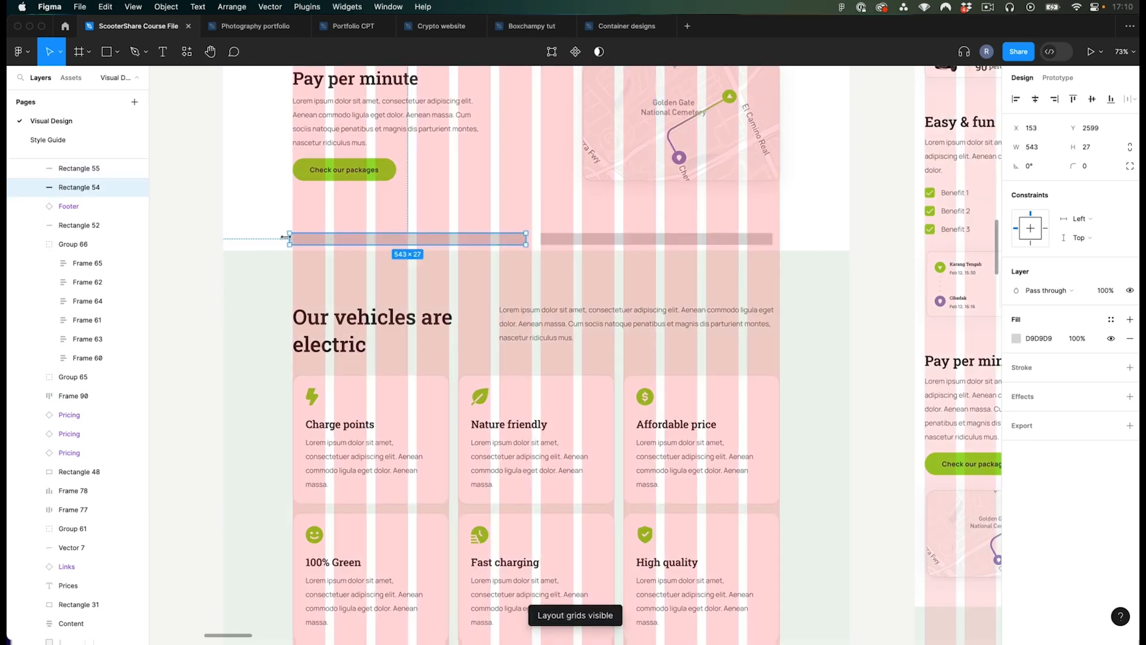
pyautogui.moveTo(285, 237); pyautogui.dragTo(292, 238)
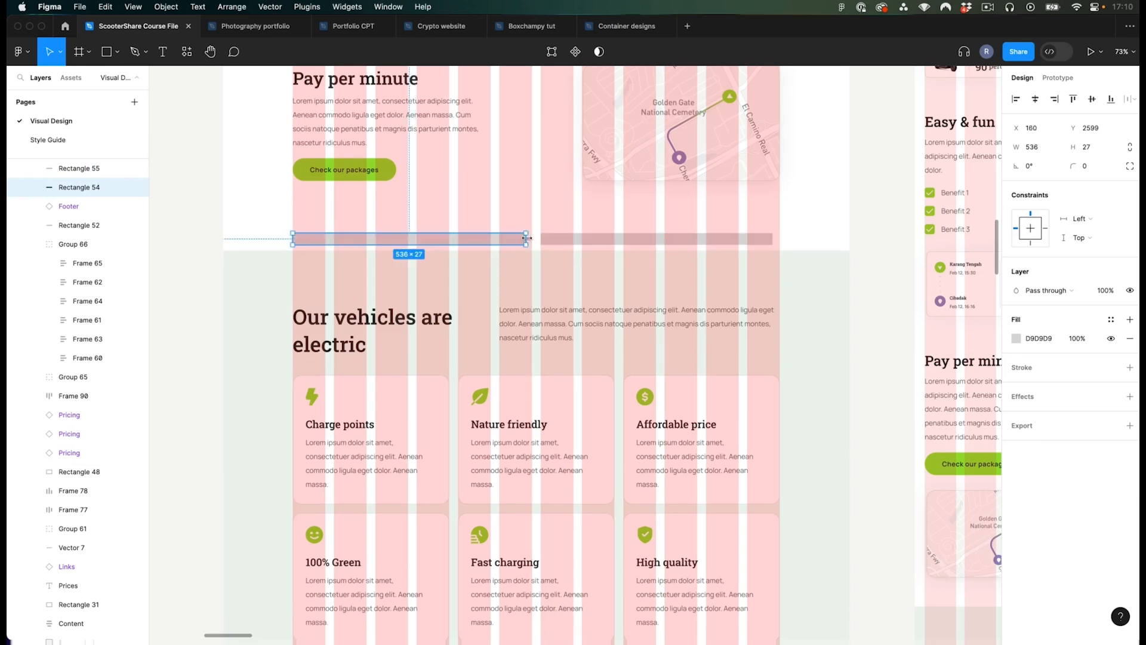
pyautogui.hotkey('ctrl', 'g')
pyautogui.click(808, 251)
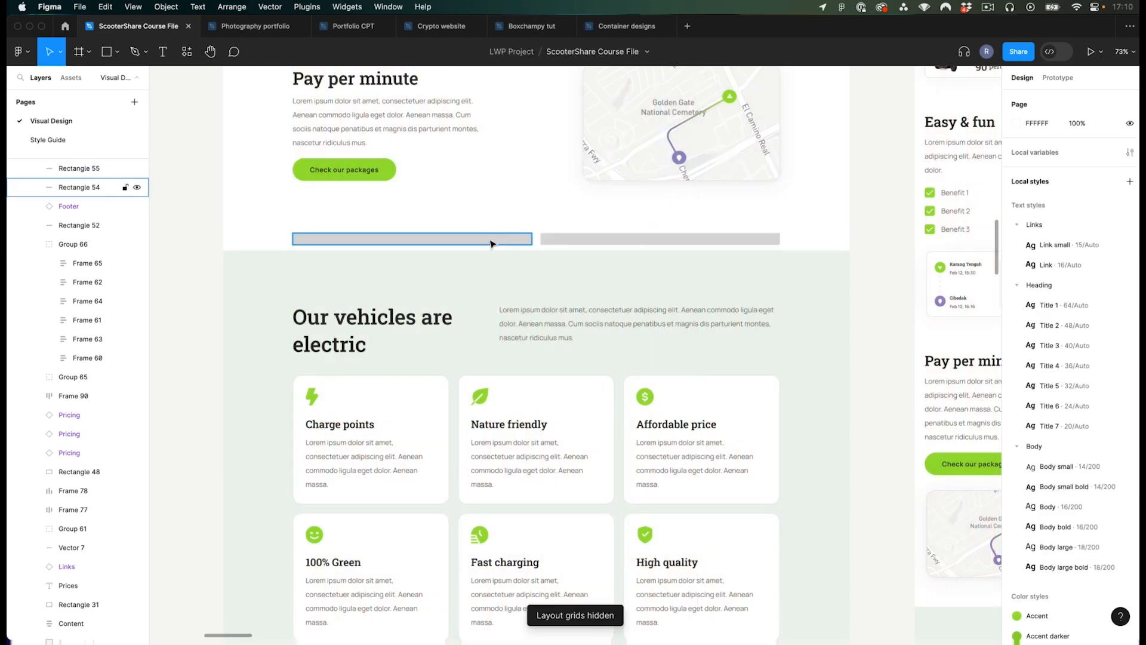
# Measure the gap between the two bars, and select both to check their combined width.
pyautogui.click(493, 241)
pyautogui.press('alt')
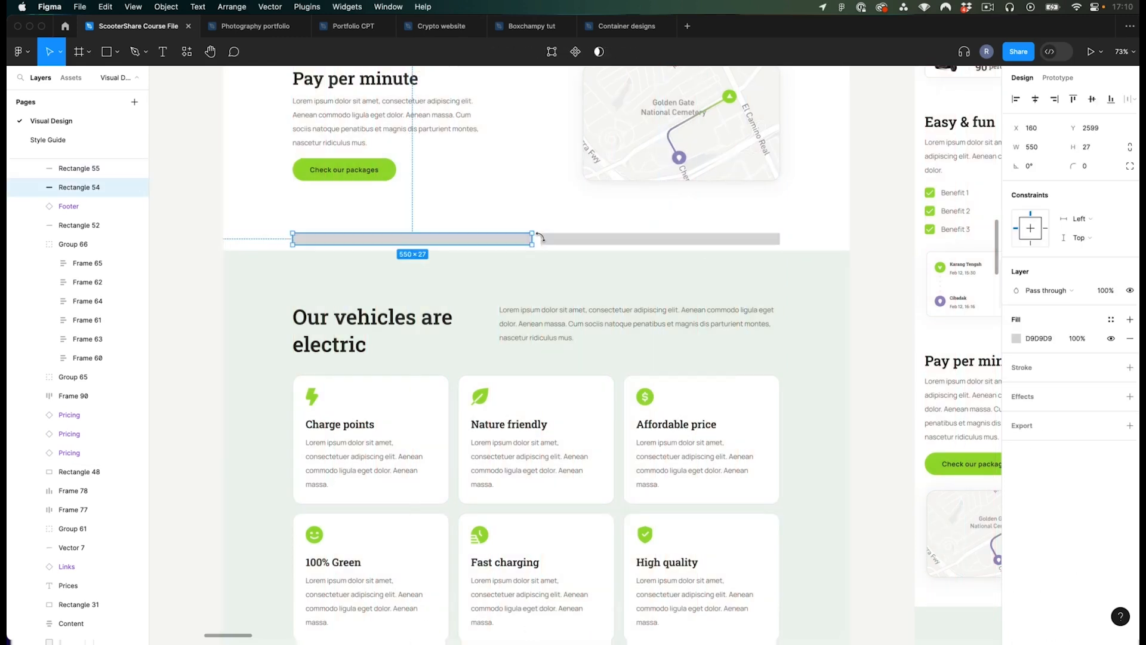
pyautogui.scroll(3, 511, 251)
pyautogui.scroll(-3, 510, 291)
pyautogui.click(532, 253)
pyautogui.click(477, 283)
pyautogui.click(583, 281)
pyautogui.click(468, 285)
pyautogui.keyDown('shift'); pyautogui.click(561, 277); pyautogui.keyUp('shift')
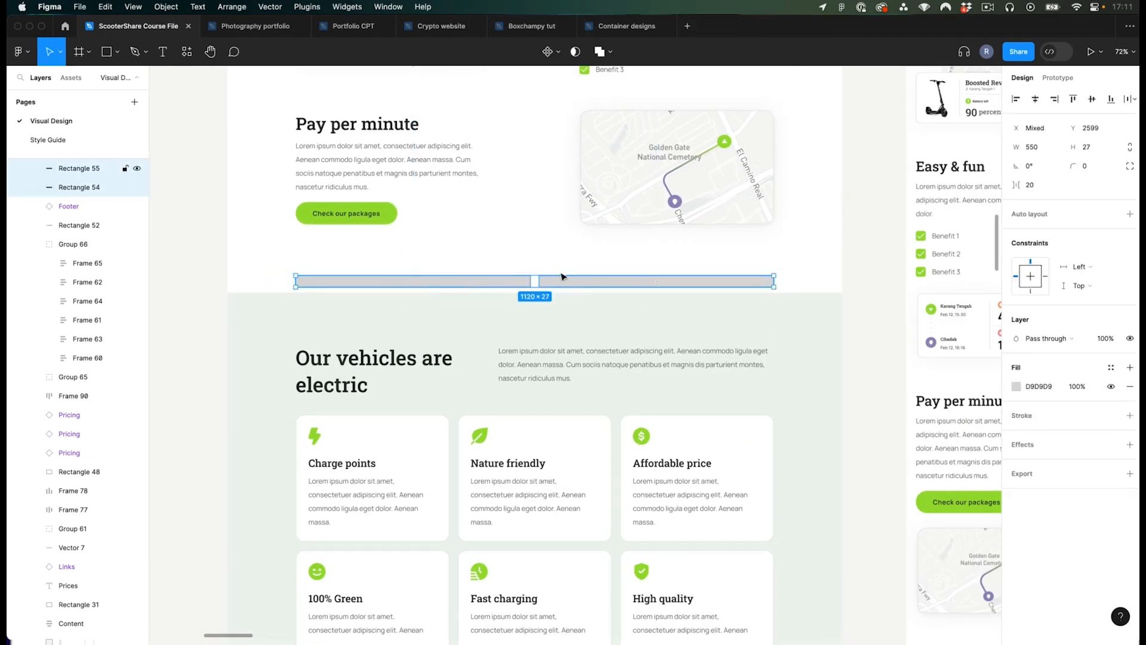
# Show the layout grids and compare both bars and the gap between them with the grid columns.
pyautogui.click(527, 263)
pyautogui.hotkey('ctrl', 'g')
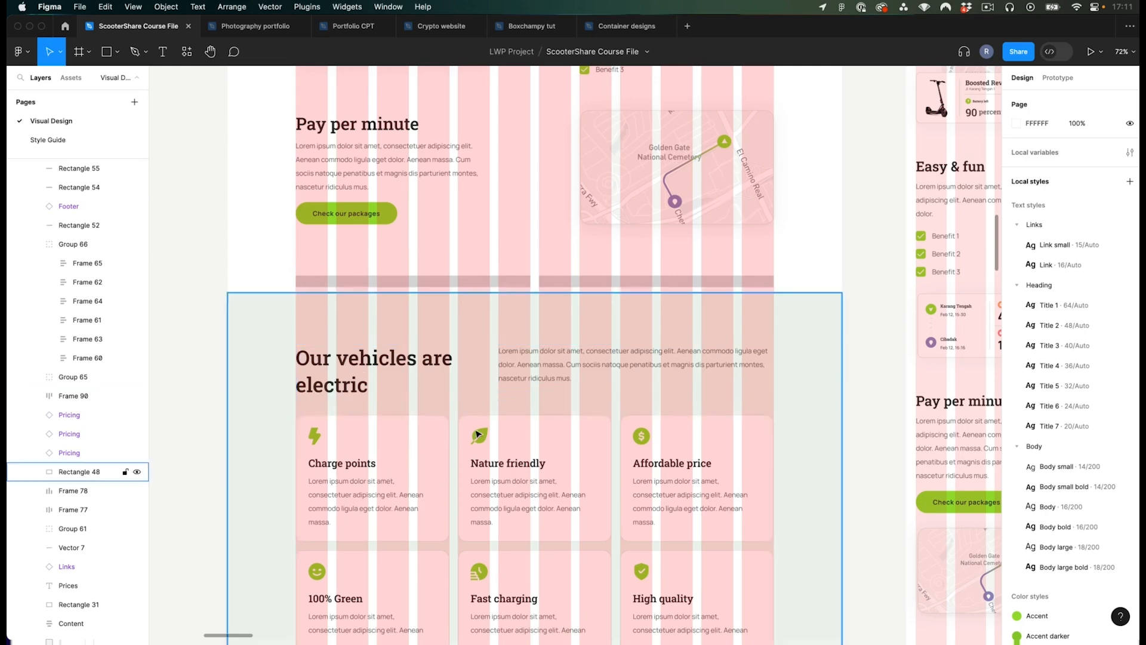
pyautogui.click(496, 280)
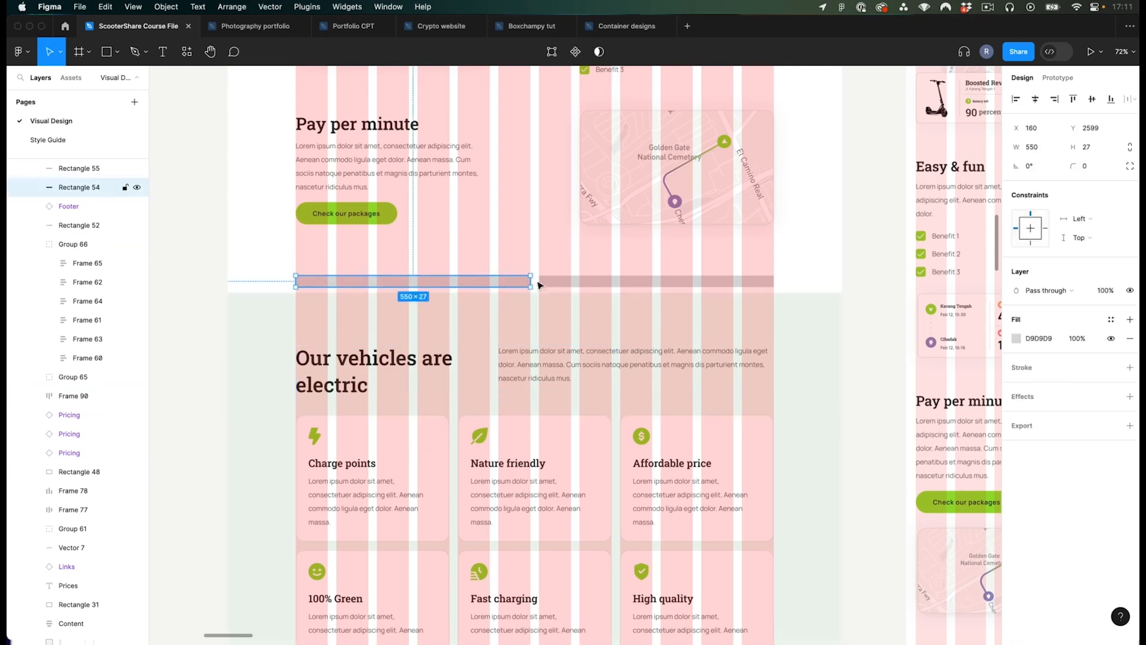
pyautogui.keyDown('shift'); pyautogui.click(558, 282); pyautogui.keyUp('shift')
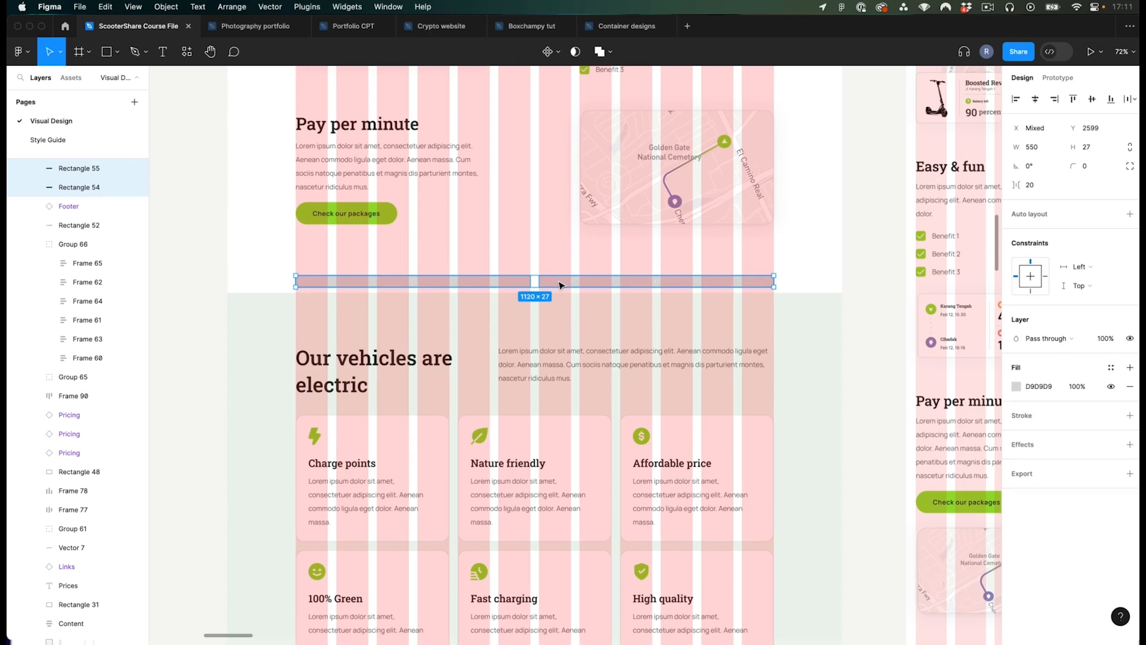
pyautogui.click(535, 286)
pyautogui.click(529, 283)
pyautogui.scroll(1, 547, 286)
pyautogui.press('alt')
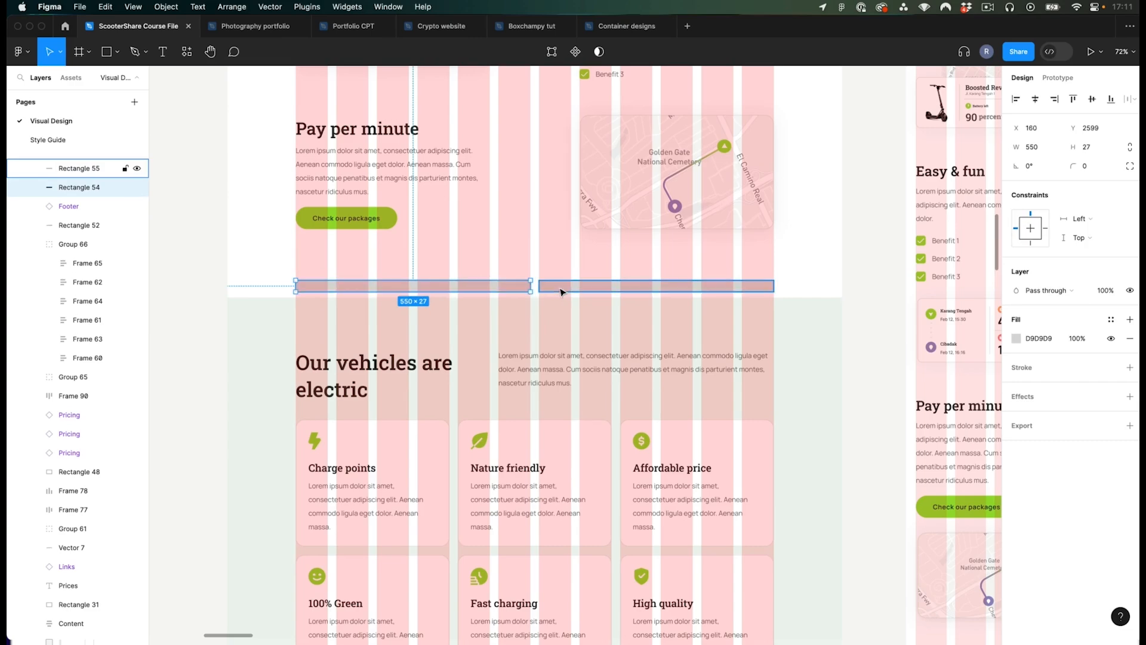
# Switch to Chrome, set the Left 1 container's gap between elements to 20 px, and open the "Tutorial 1" editor tab.
pyautogui.press('super+Tab')
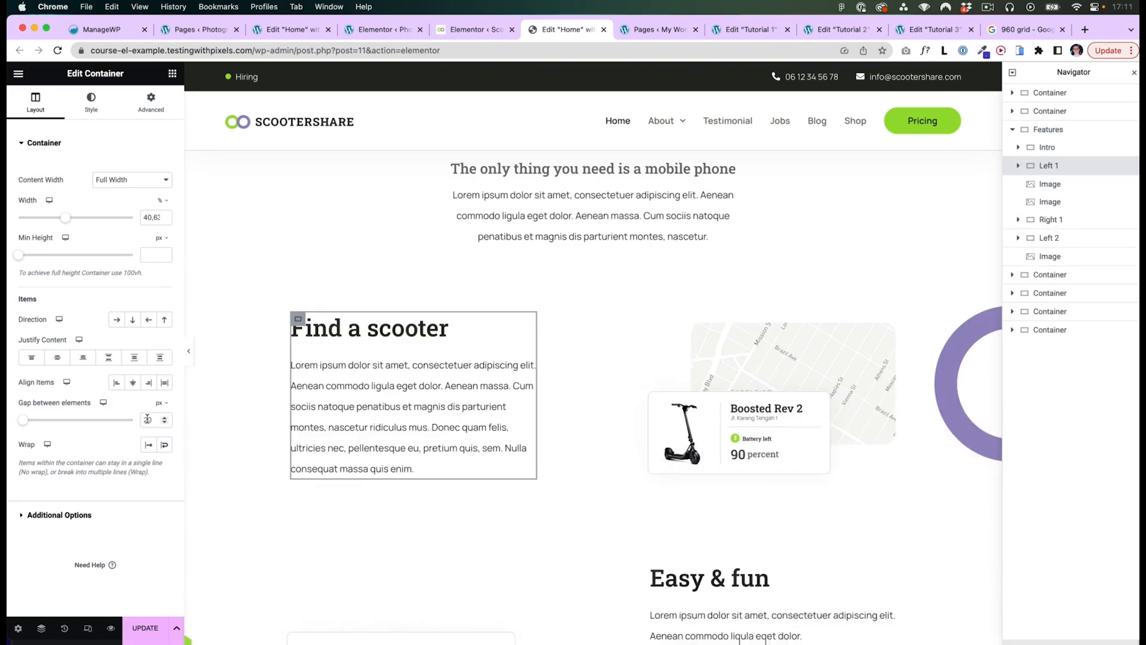
pyautogui.click(148, 419)
pyautogui.write('20')
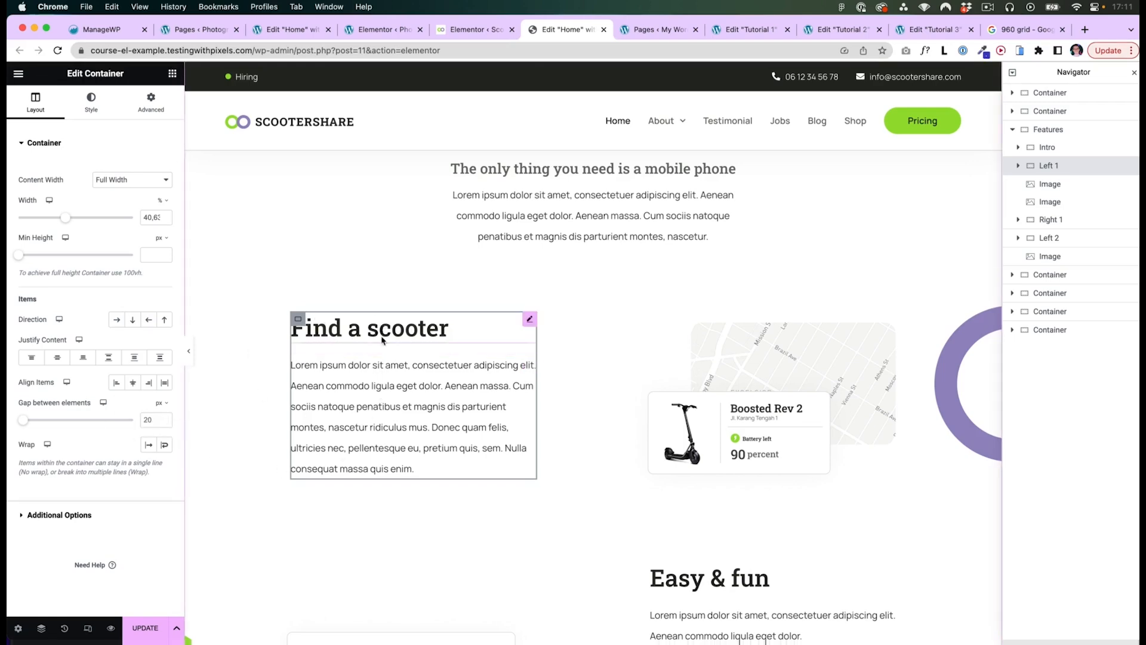
pyautogui.click(748, 29)
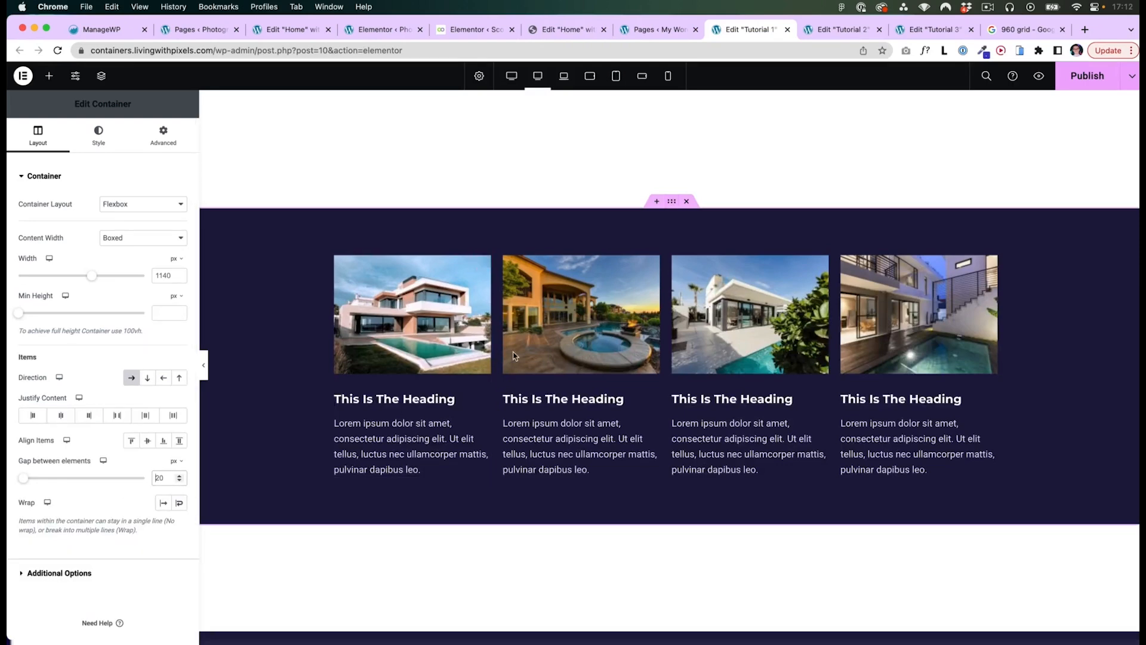
# Switch to Figma and span a screen-capture selection of about 808 x 40 across the content width above the two bars.
pyautogui.press('super+Tab')
pyautogui.press('super+shift+4')
pyautogui.moveTo(296, 225); pyautogui.dragTo(774, 247)
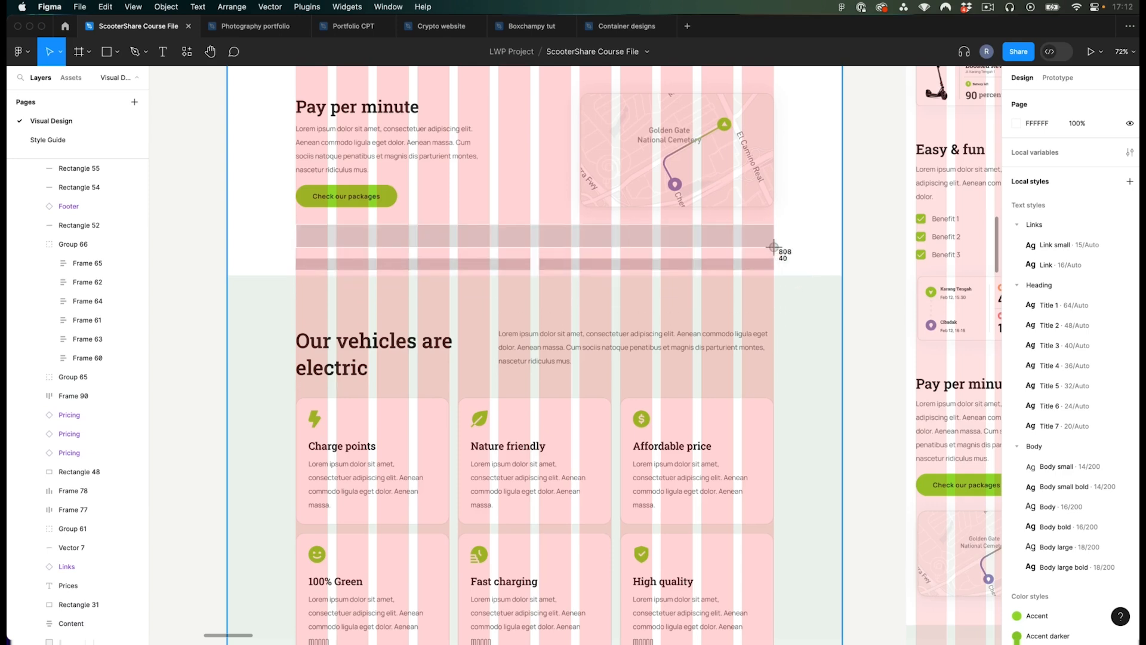
pyautogui.moveTo(774, 247); pyautogui.dragTo(774, 248)
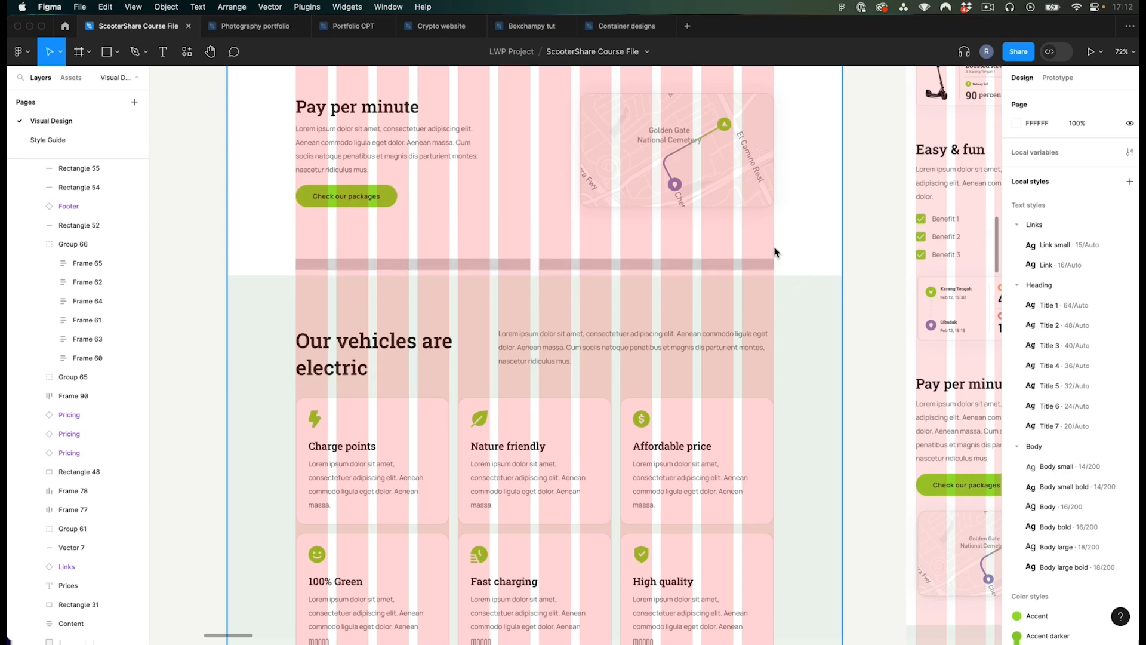
# Calculate 60*12+20*12 in Spotlight.
pyautogui.press('super+space')
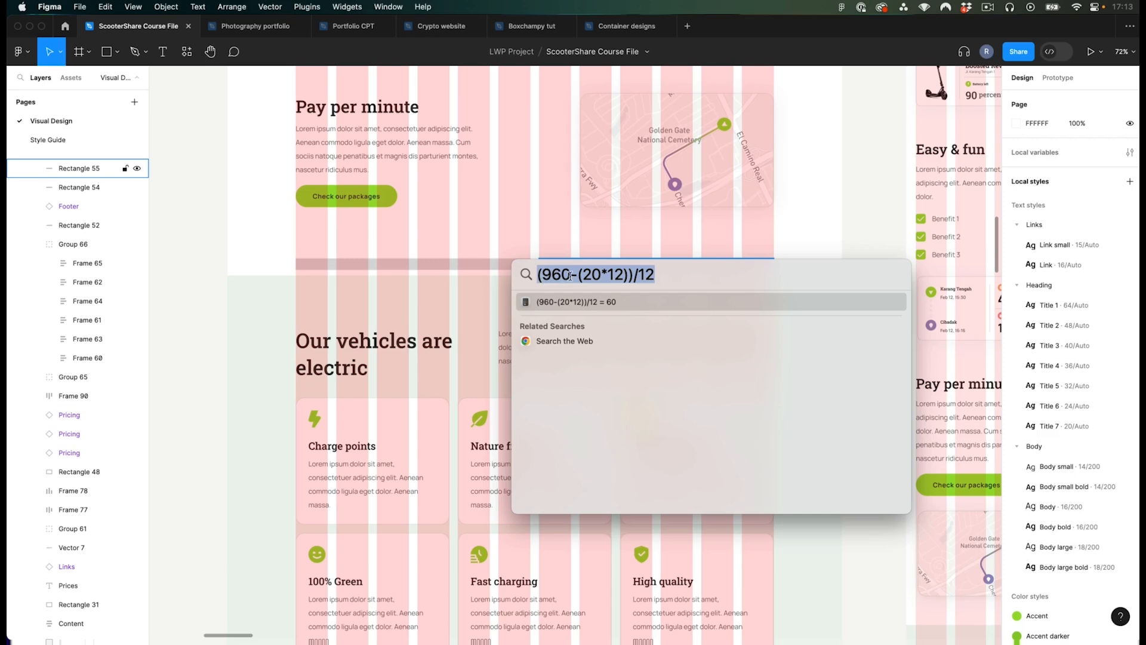
pyautogui.write('60*')
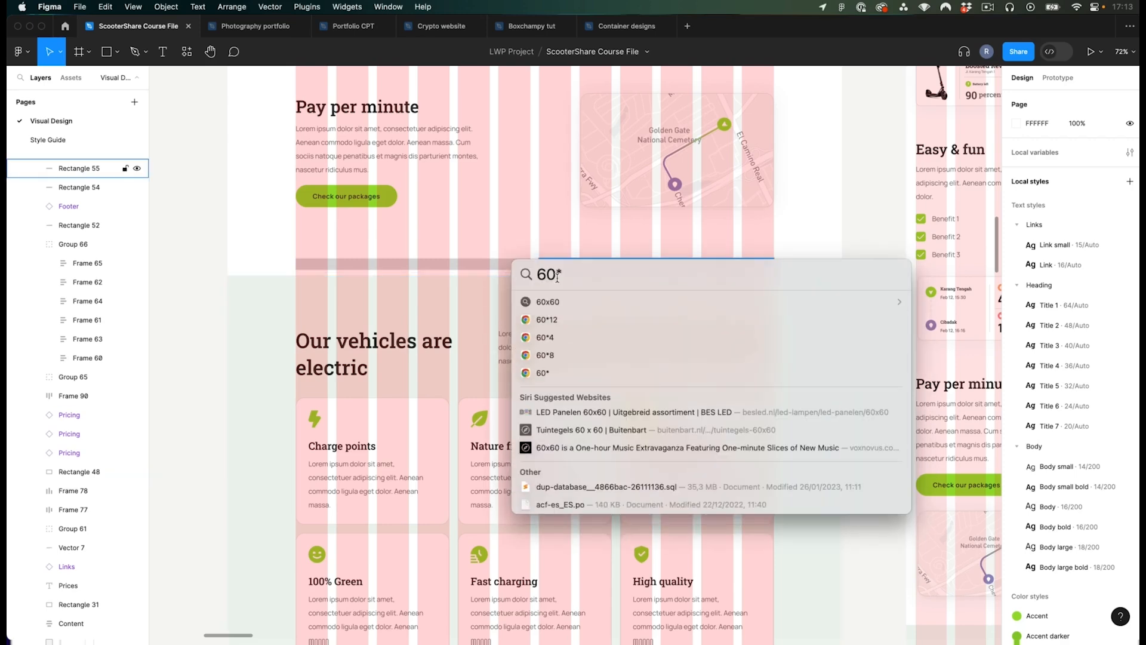
pyautogui.write('12')
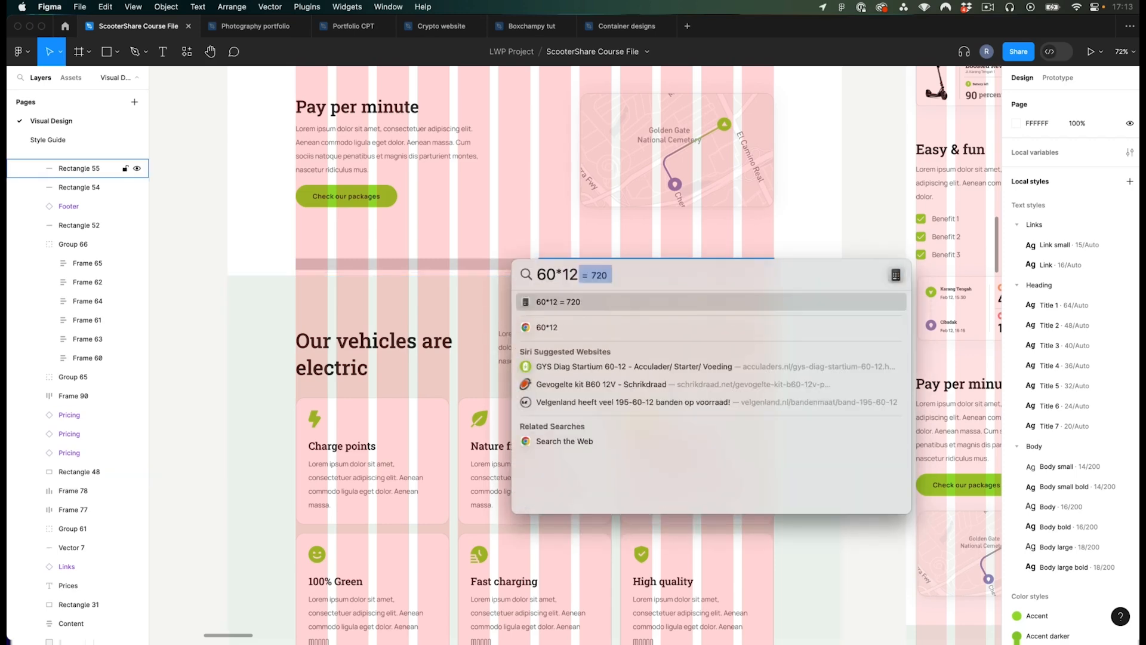
pyautogui.write('+20')
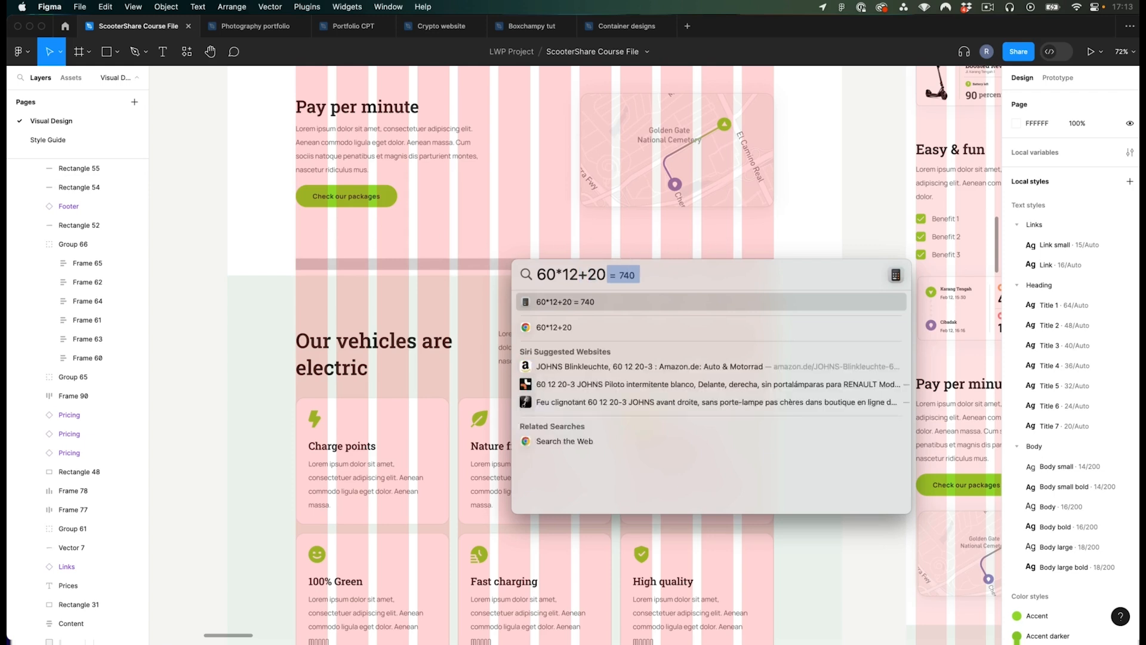
pyautogui.write('*12')
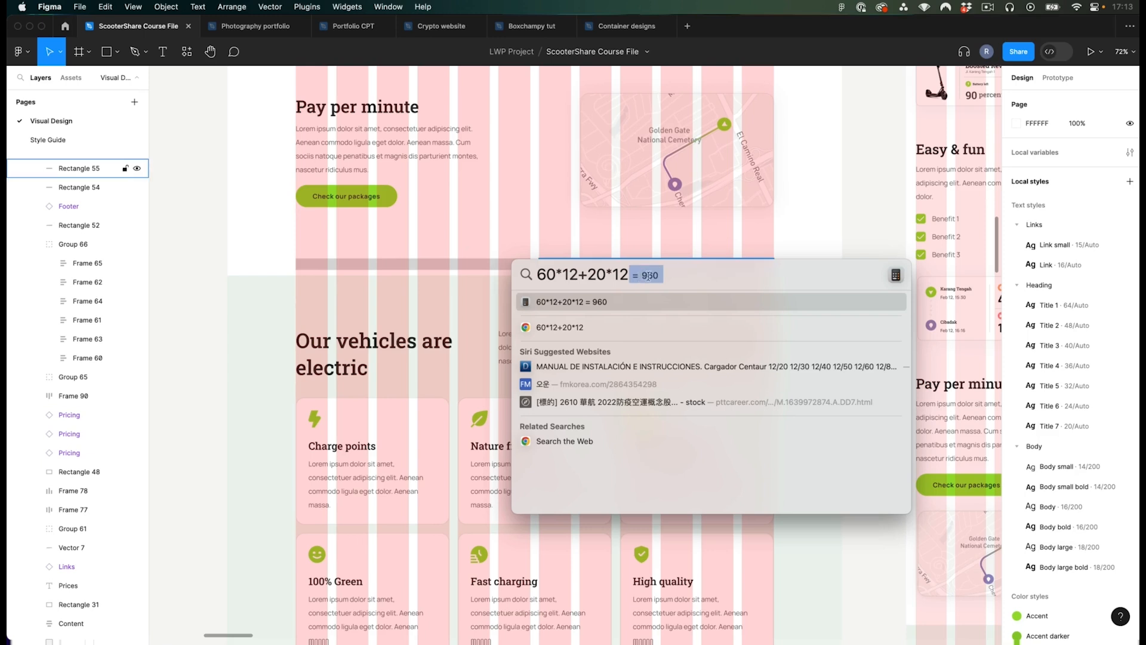
# Change the column width in the Spotlight calculation to 75, highlight the final 12, and close Spotlight.
pyautogui.click(557, 283)
pyautogui.moveTo(557, 281); pyautogui.dragTo(530, 274)
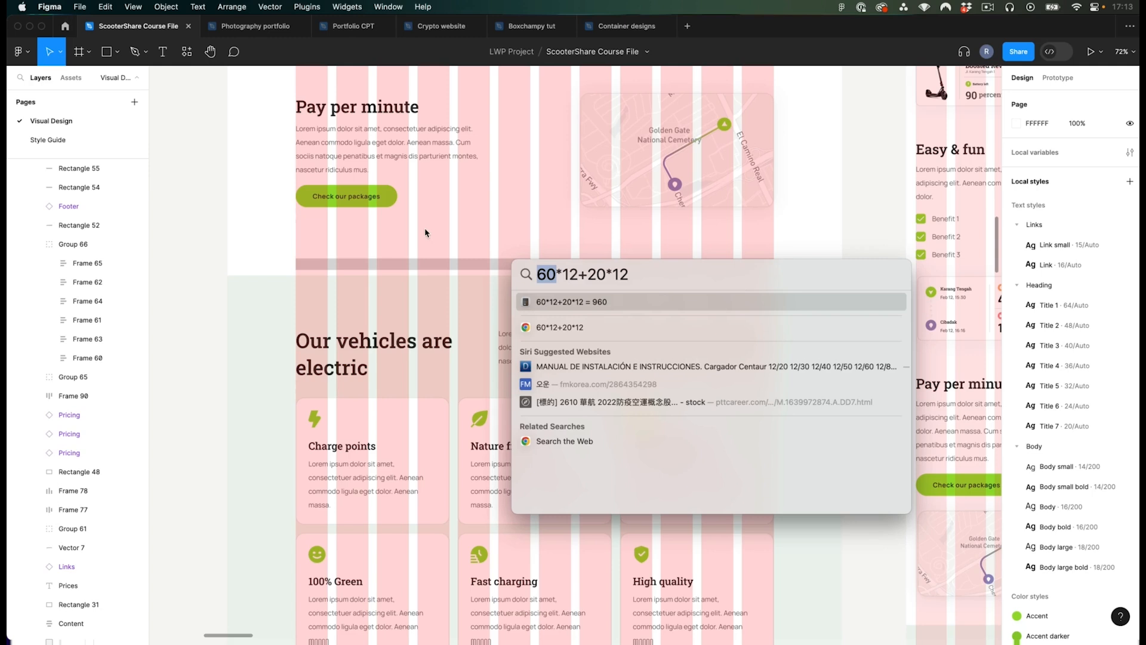
pyautogui.write('75')
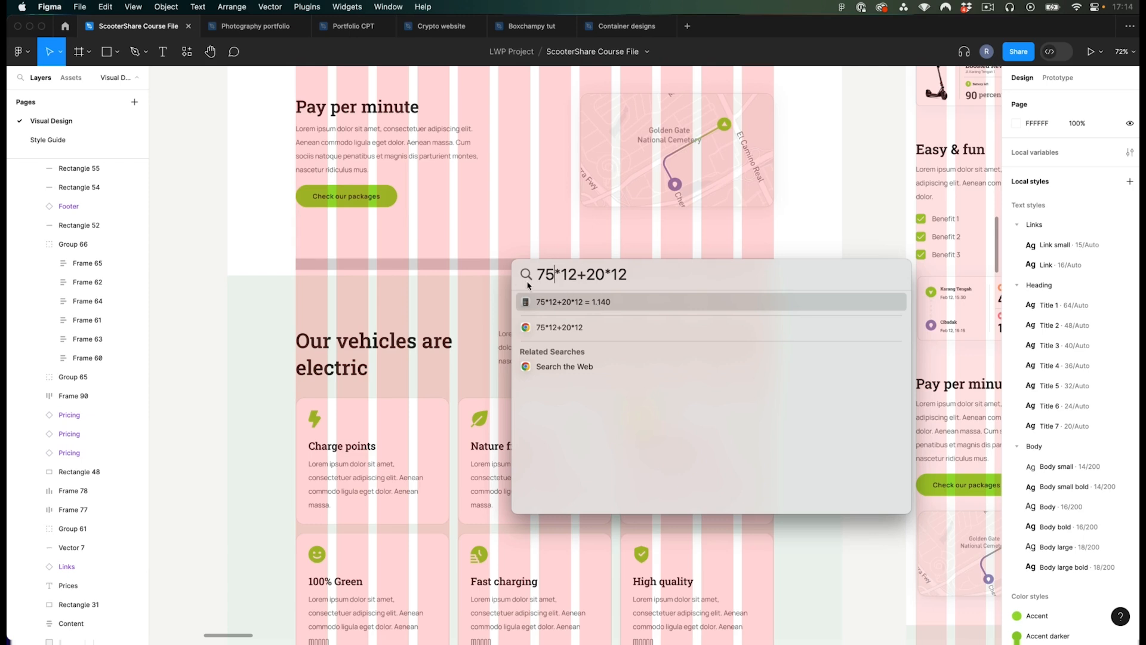
pyautogui.click(626, 295)
pyautogui.click(618, 282)
pyautogui.moveTo(615, 276); pyautogui.dragTo(626, 276)
pyautogui.click(622, 276)
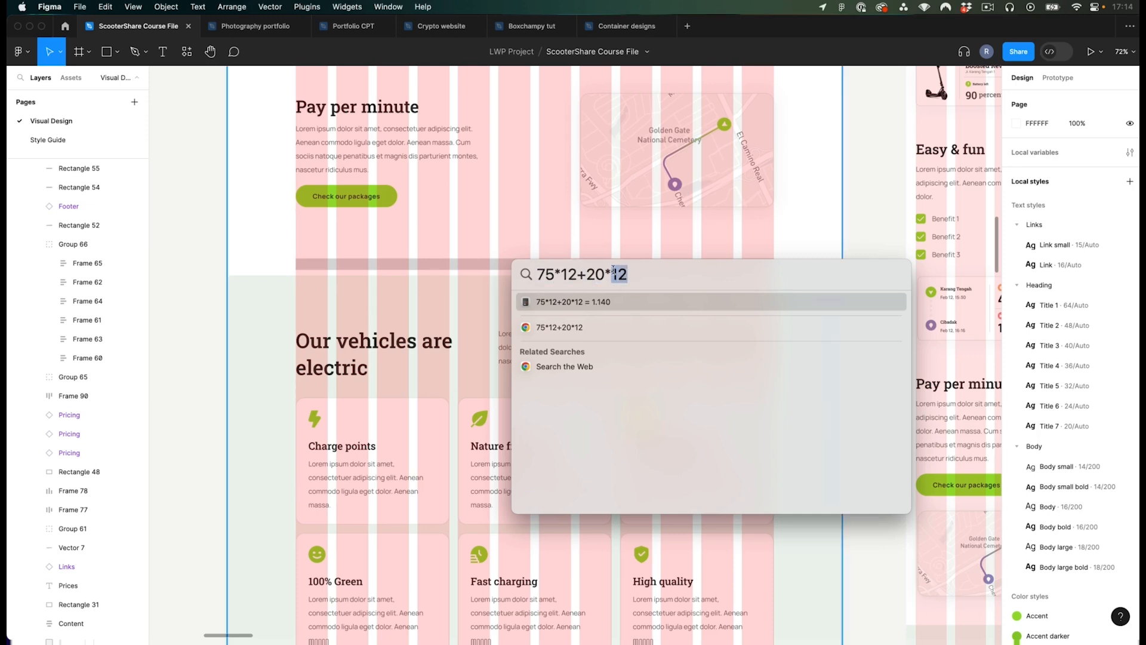
pyautogui.click(319, 247)
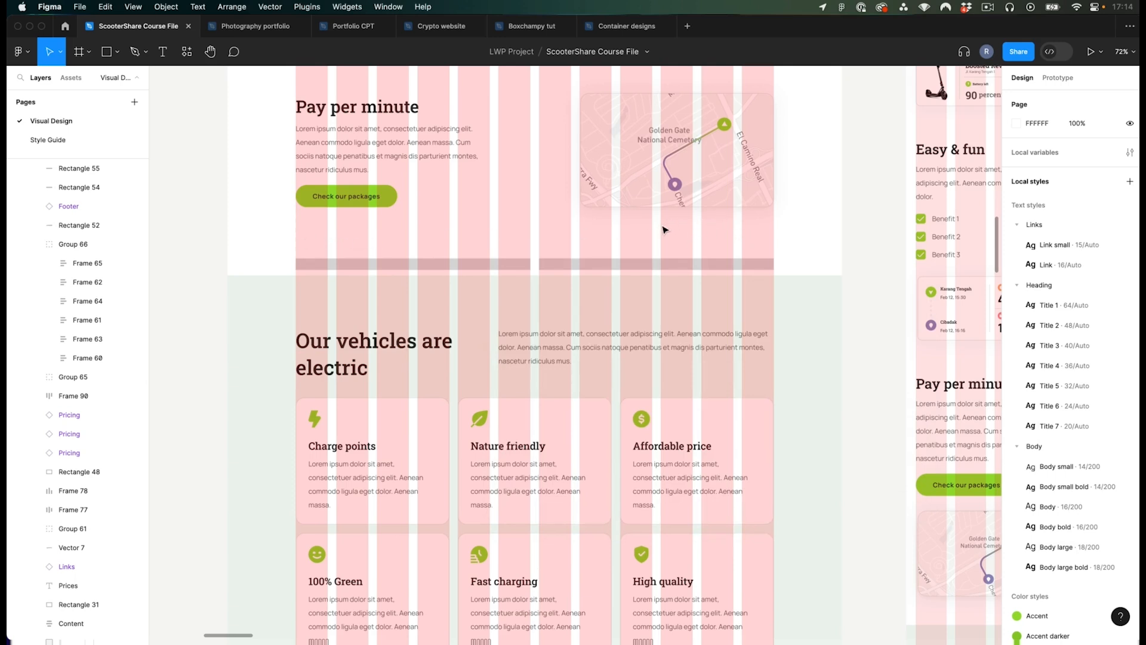
# Shrink the left bar to 10 px wide just outside the first grid column's outer edge, and move it up 10 px.
pyautogui.scroll(3, 394, 266)
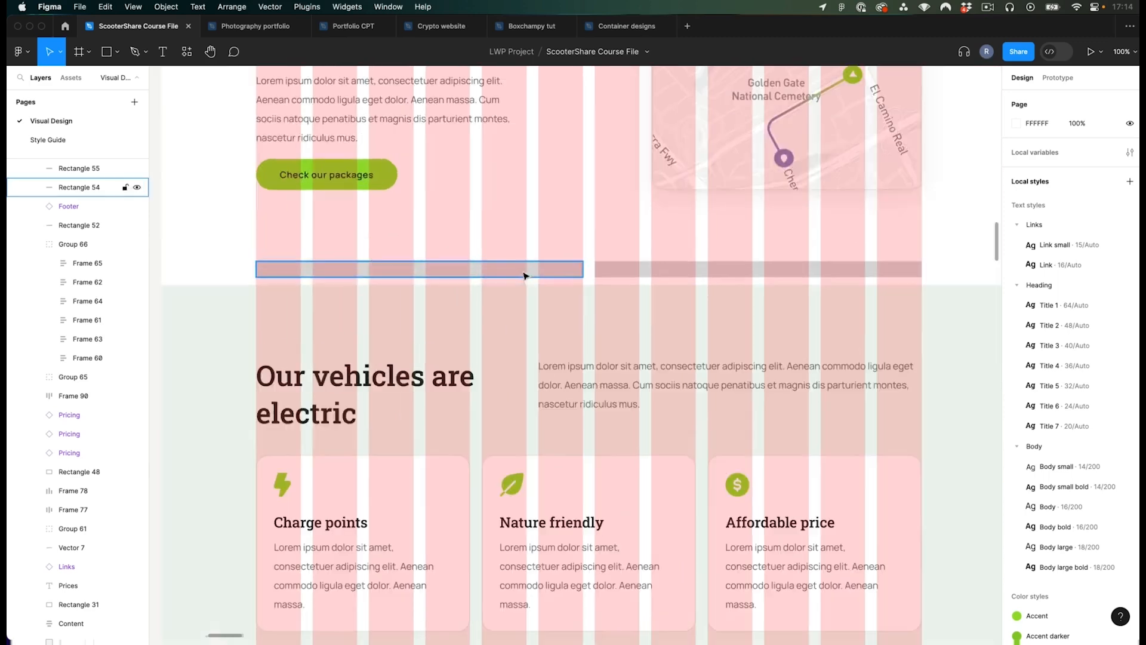
pyautogui.press('super+space')
pyautogui.press('Escape')
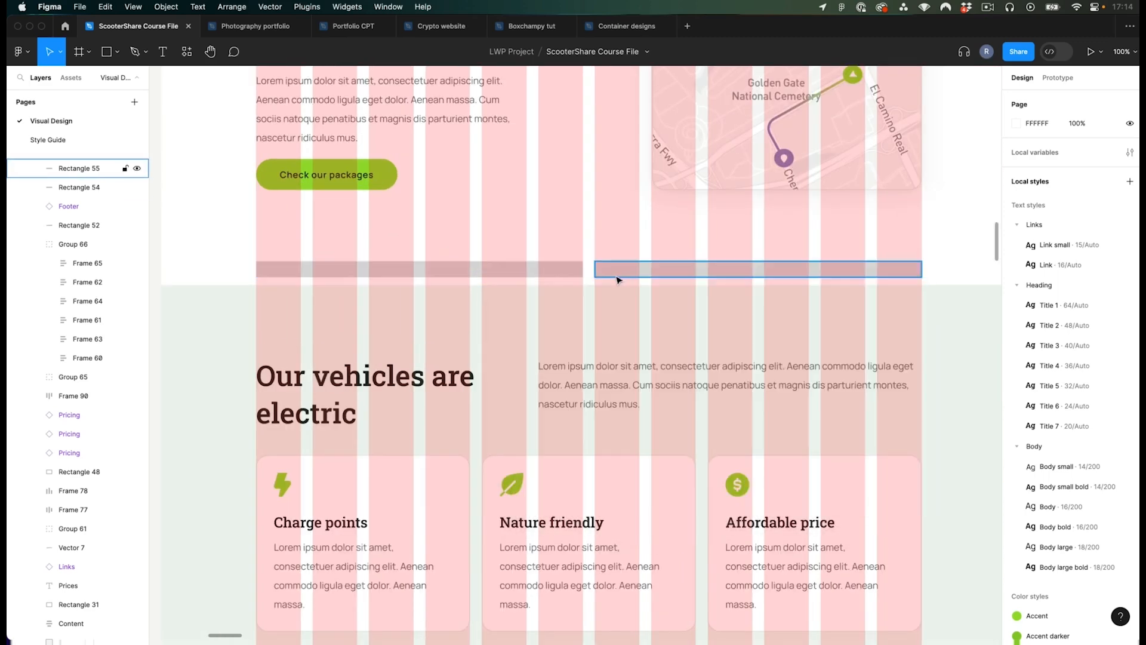
pyautogui.scroll(1, 302, 263)
pyautogui.scroll(5, 286, 265)
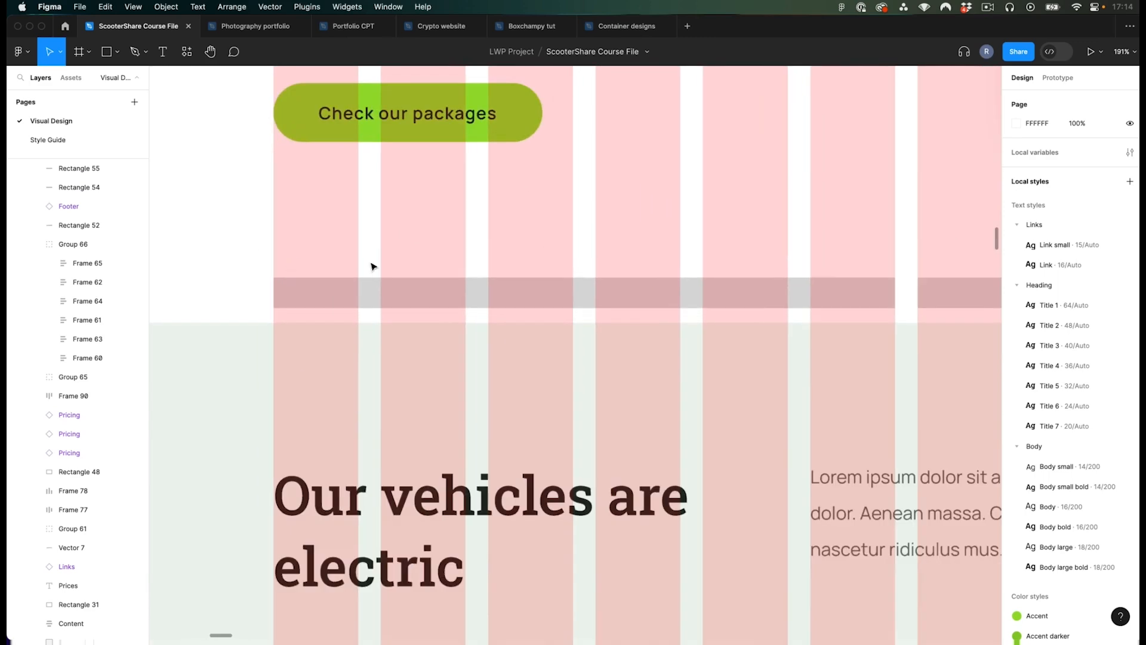
pyautogui.click(341, 295)
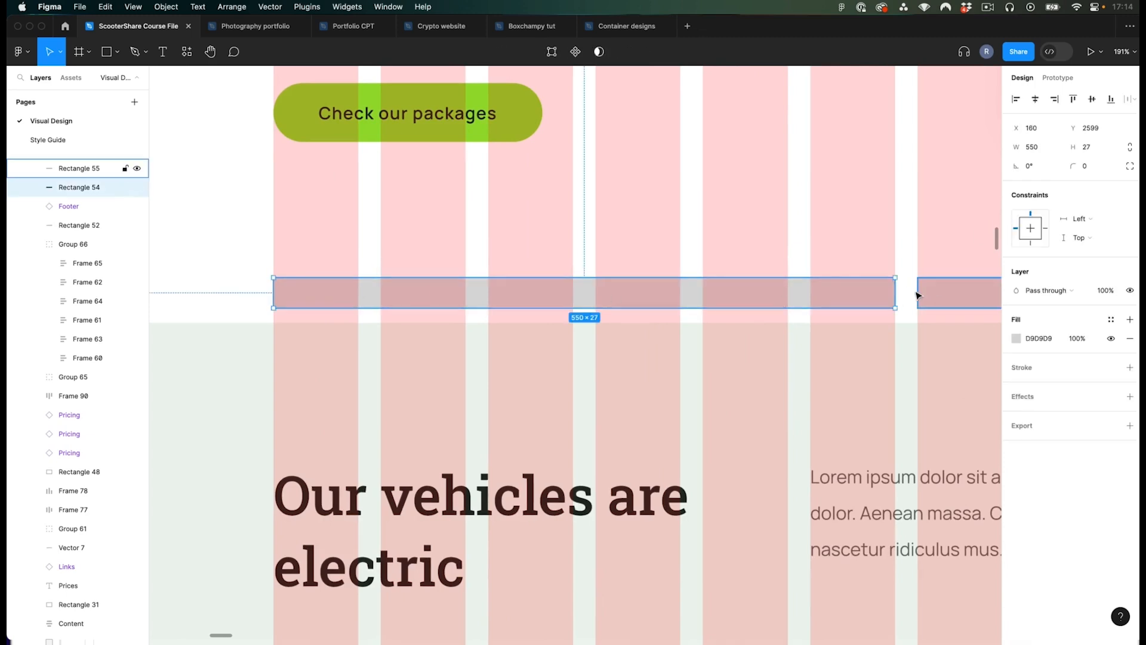
pyautogui.moveTo(895, 292); pyautogui.dragTo(243, 325)
pyautogui.scroll(1, 286, 293)
pyautogui.scroll(6, 275, 321)
pyautogui.scroll(-3, 261, 296)
pyautogui.hotkey('shift', 'Up')
# Copy the 10 px bar to the other side of the first grid column, and copy that pair around the second column.
pyautogui.scroll(-6, 264, 288)
pyautogui.moveTo(259, 241); pyautogui.dragTo(355, 241)
pyautogui.click(269, 273)
pyautogui.click(261, 243)
pyautogui.keyDown('shift'); pyautogui.click(356, 245); pyautogui.keyUp('shift')
pyautogui.moveTo(357, 252); pyautogui.dragTo(463, 263)
# Place a copy of the 10 px bar just outside the last grid column's outer edge, at X 1280.
pyautogui.scroll(-1, 440, 265)
pyautogui.scroll(-4, 441, 267)
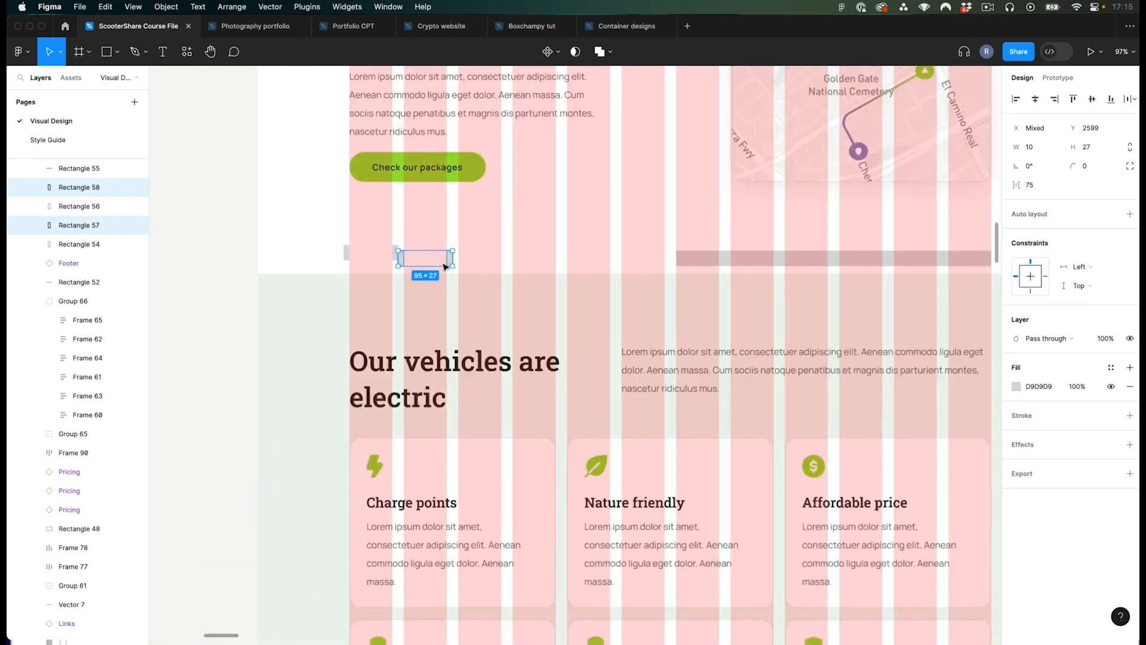
pyautogui.hscroll(3, 382, 265)
pyautogui.scroll(-1, 304, 266)
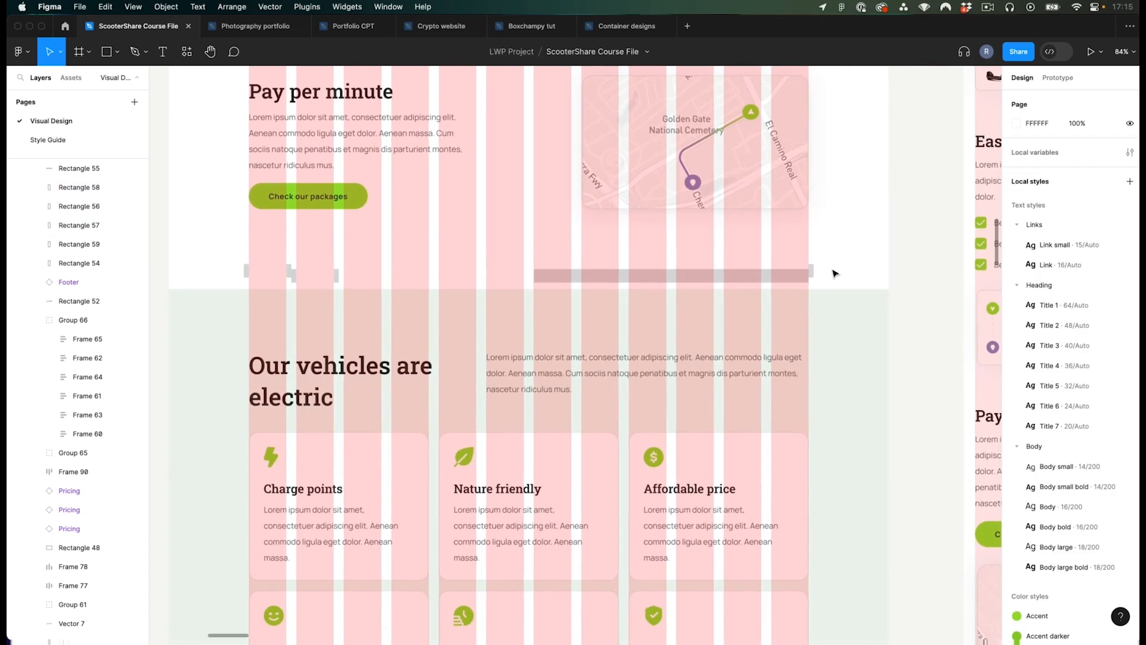
pyautogui.click(813, 269)
# Review the 75*12+20*12 calculation in Spotlight, close it, and inspect the "Pay per minute" frame and the outermost 10 px bar.
pyautogui.press('super+space')
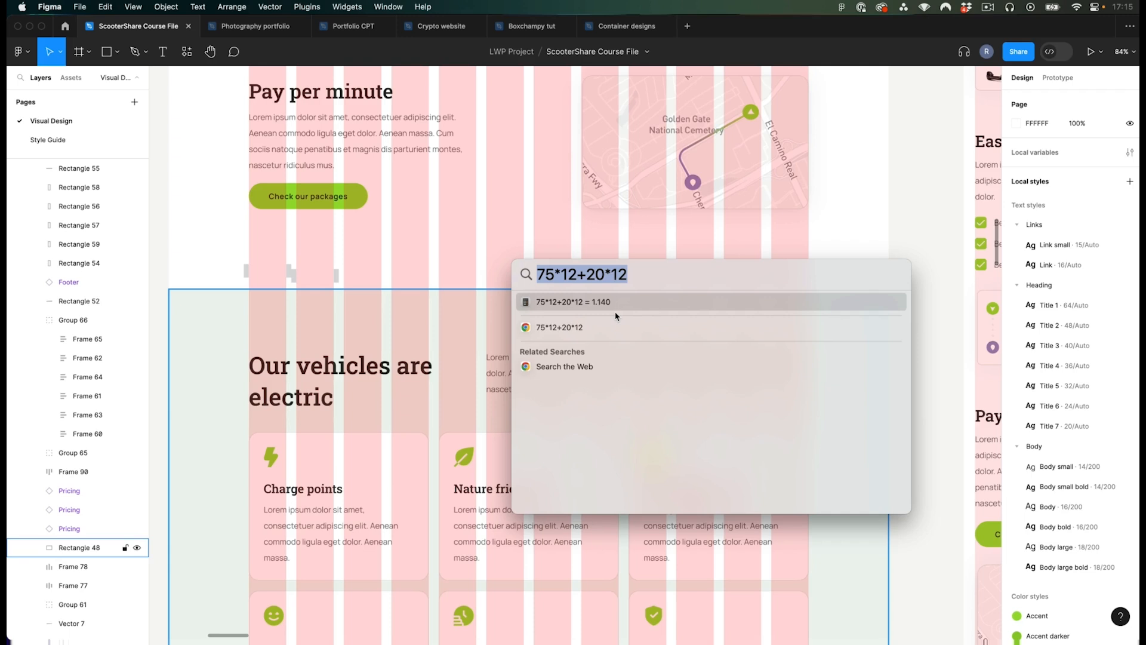
pyautogui.press('Escape')
pyautogui.scroll(1, 829, 275)
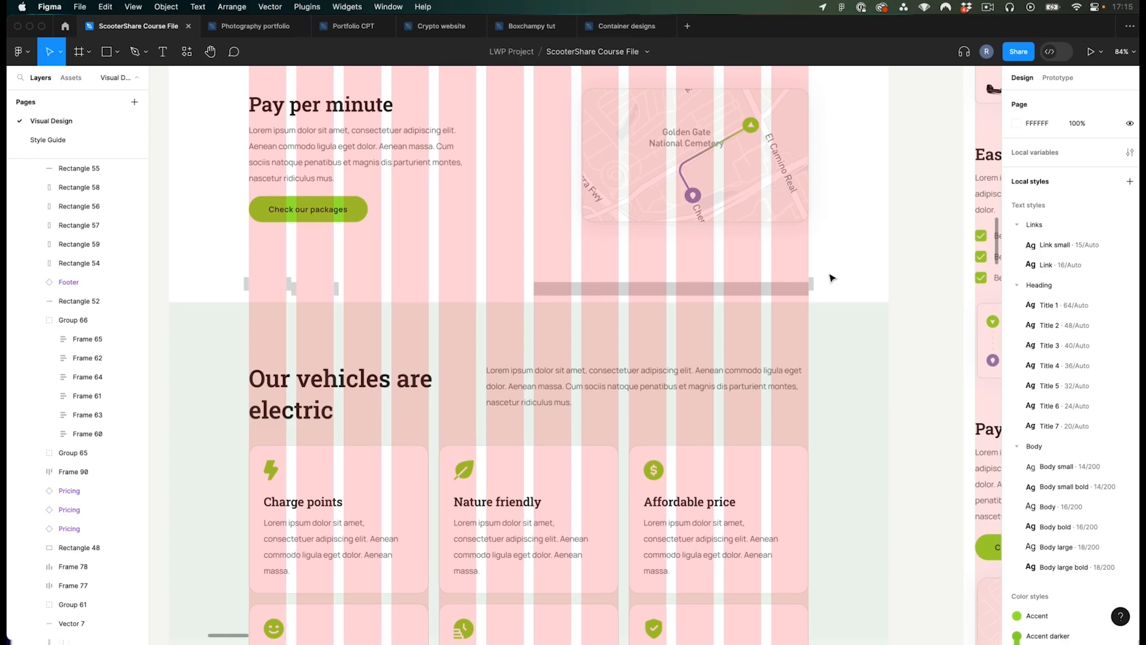
pyautogui.scroll(3, 816, 280)
pyautogui.click(802, 276)
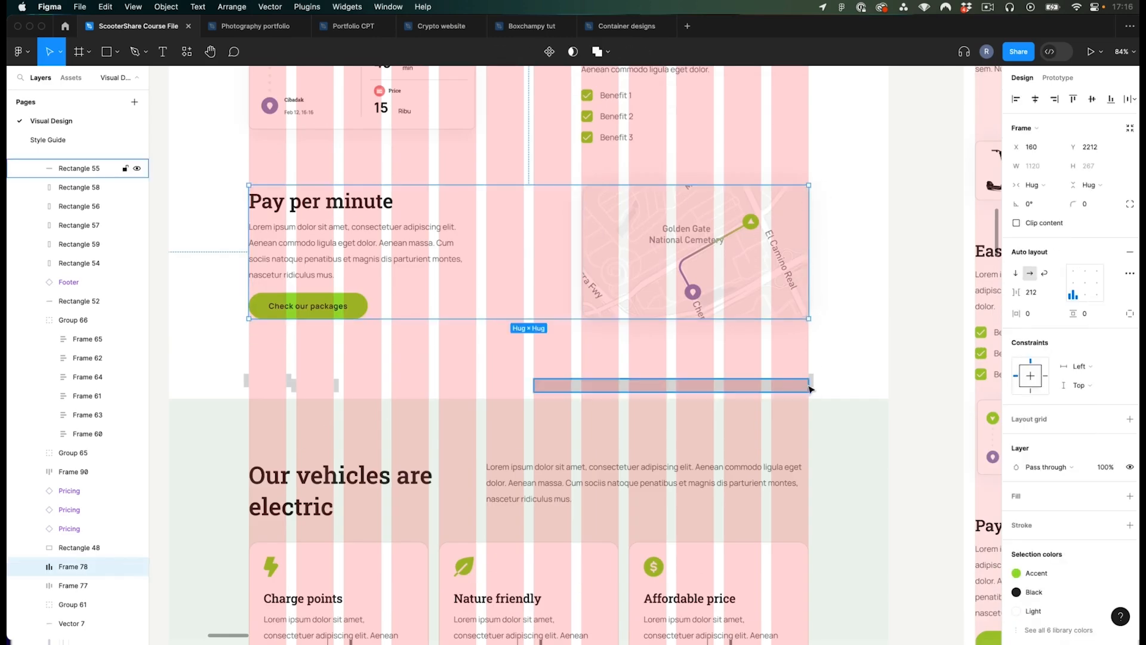
pyautogui.click(812, 380)
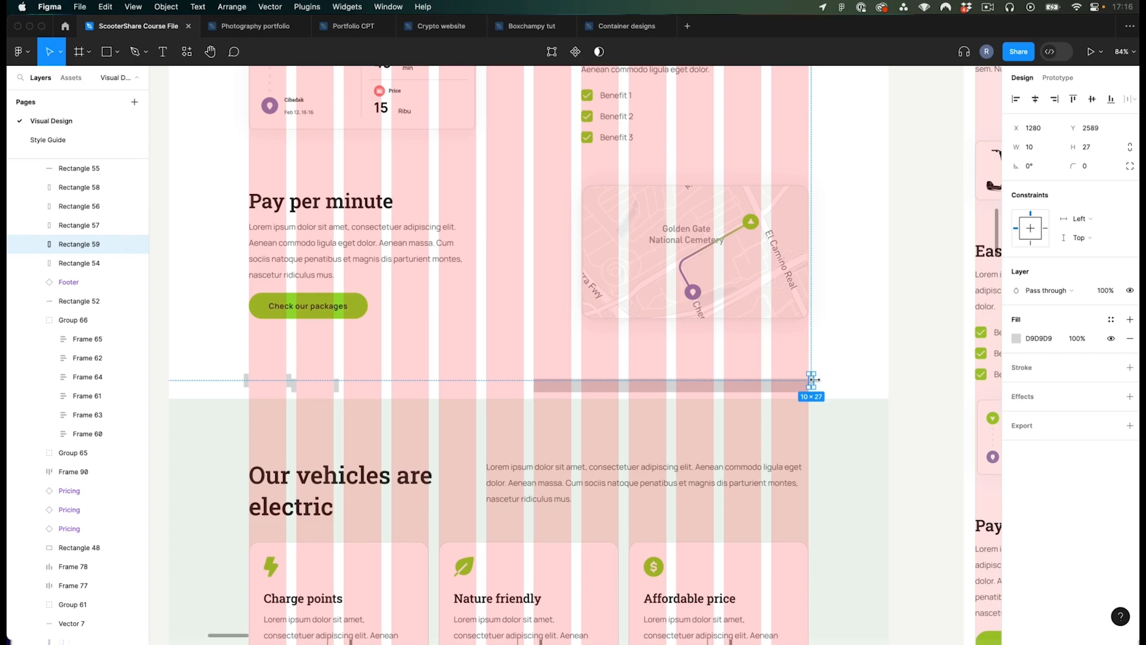
# Select all the helper bars above the "Our vehicles are electric" section and delete them.
pyautogui.click(836, 375)
pyautogui.moveTo(838, 372); pyautogui.dragTo(231, 379)
# Select the "Pay per minute" frame to check its width against the layout grids, and switch to the "Tutorial 1" editor in Chrome.
pyautogui.click(322, 252)
pyautogui.click(323, 251)
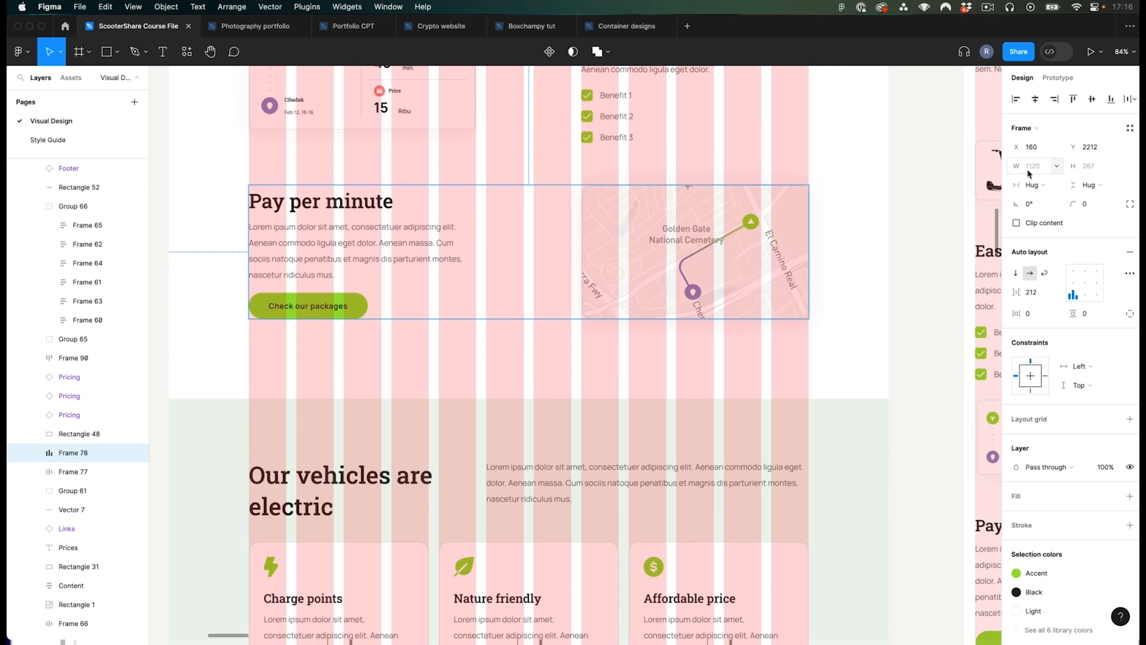
pyautogui.click(813, 265)
pyautogui.click(803, 261)
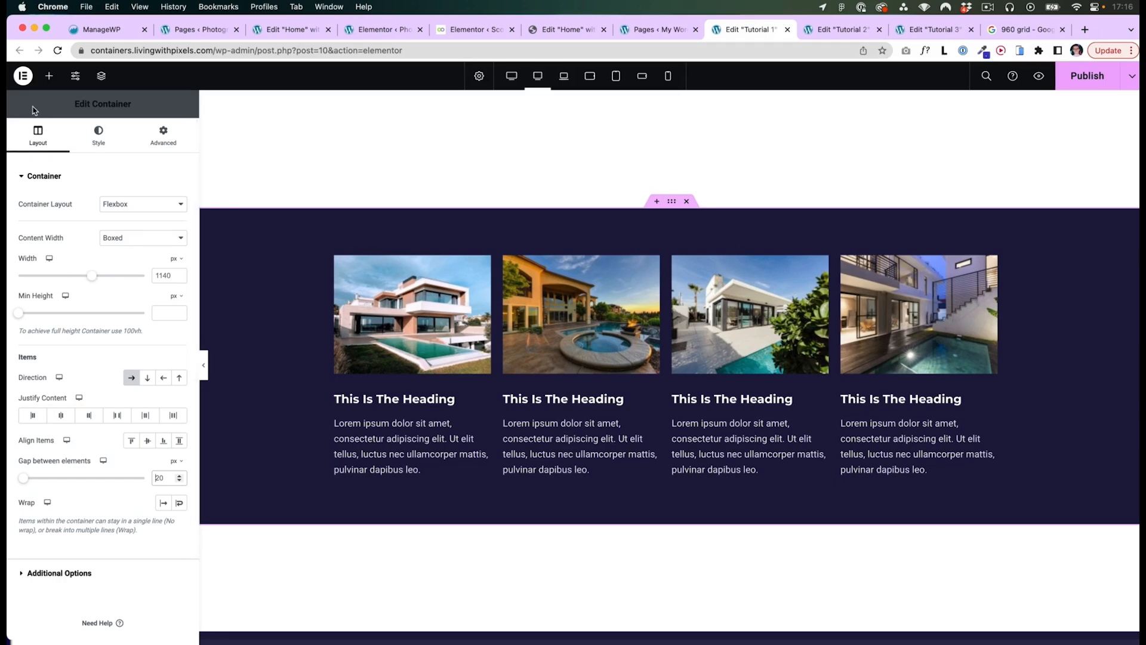
# Set the site-wide default content width to 1120 px in Elementor's site layout settings.
pyautogui.click(75, 77)
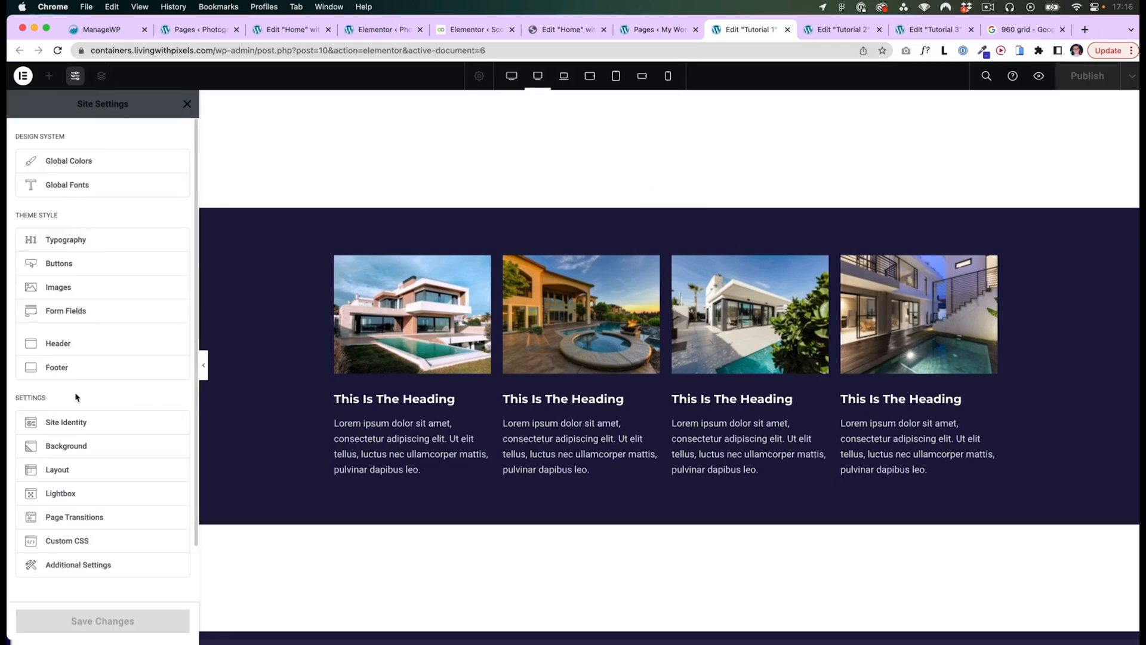
pyautogui.click(67, 471)
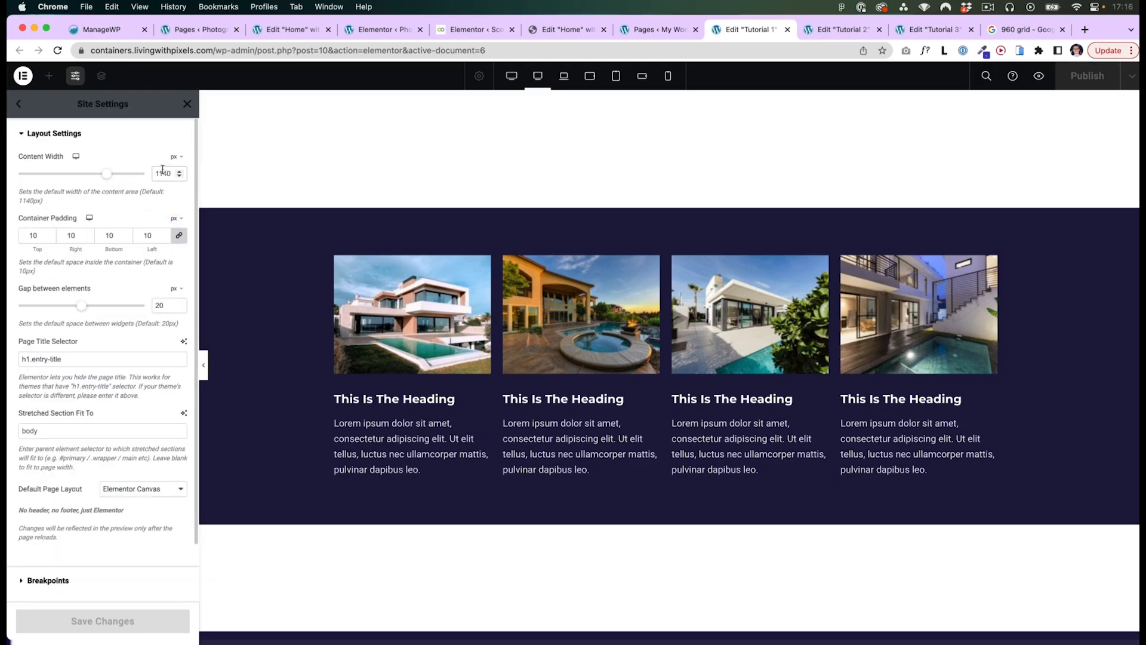
pyautogui.write('2')
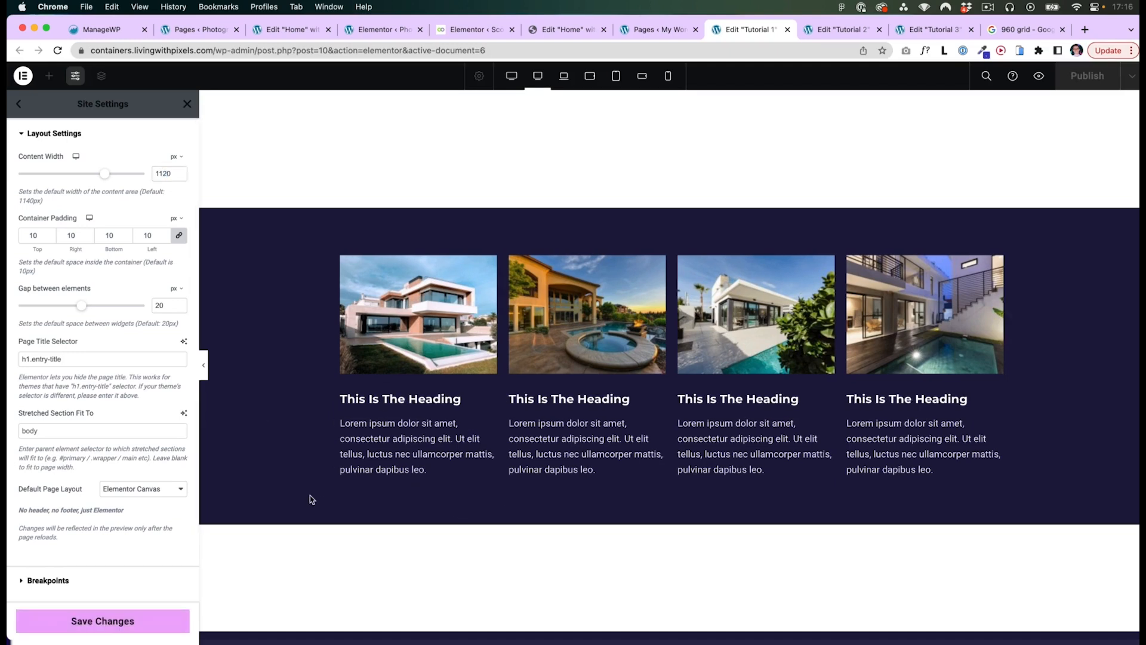
# Check the column grid around the "Pay per minute" section in Figma, return to Chrome, and save the site layout settings.
pyautogui.press('super+Tab')
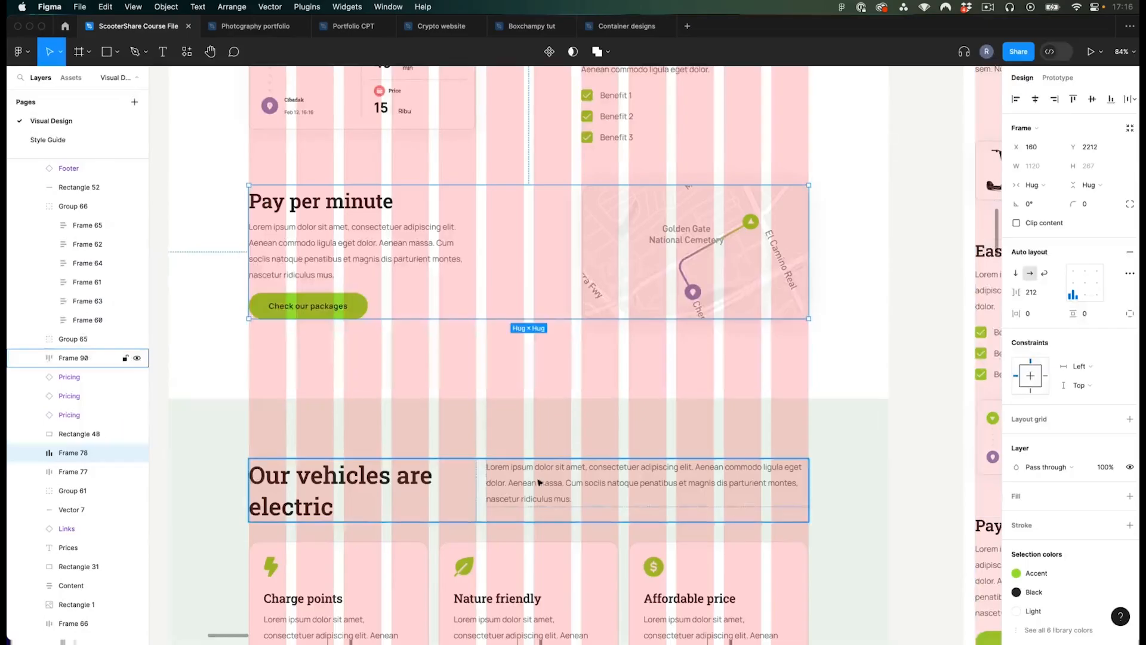
pyautogui.click(553, 355)
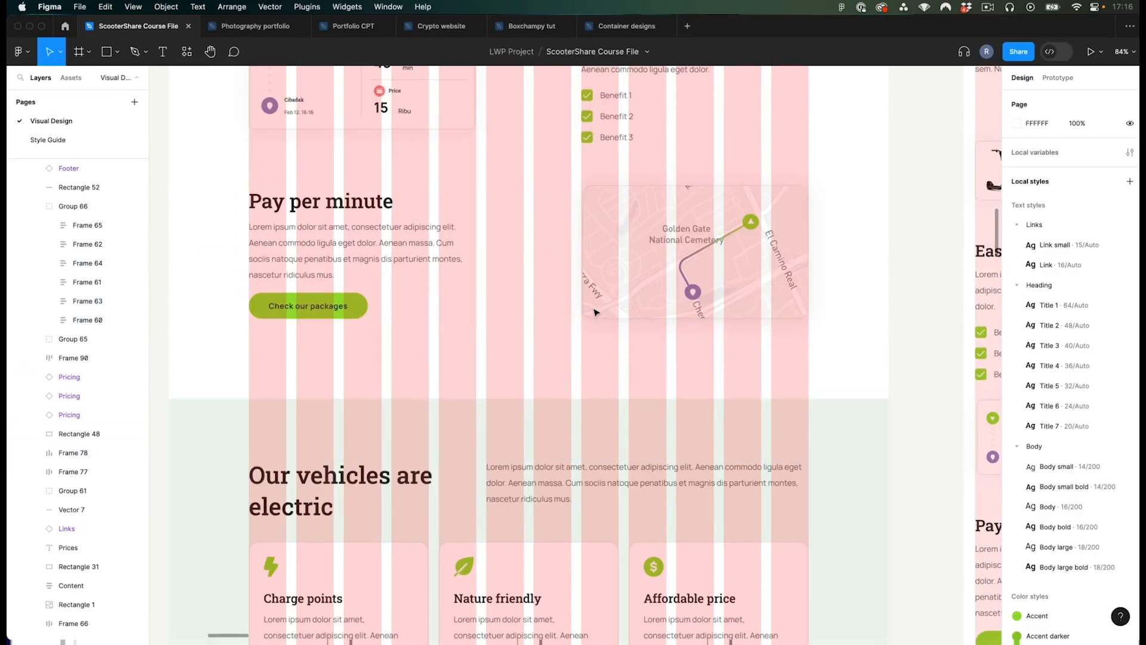
pyautogui.press('super+Tab')
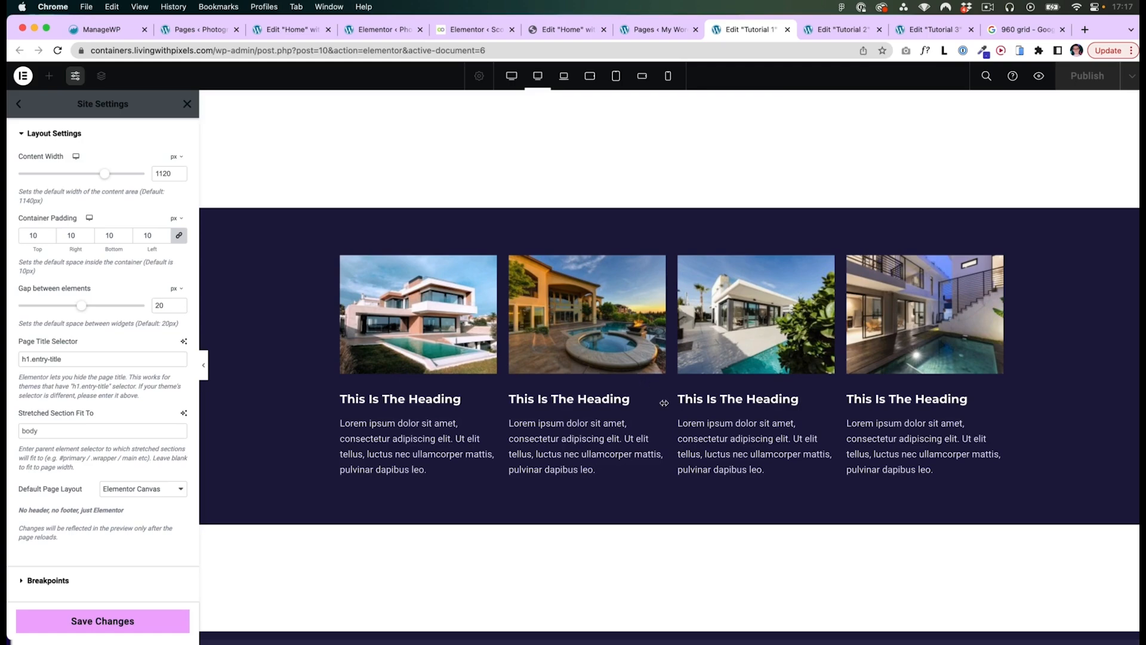
pyautogui.scroll(-3, 292, 409)
pyautogui.click(119, 621)
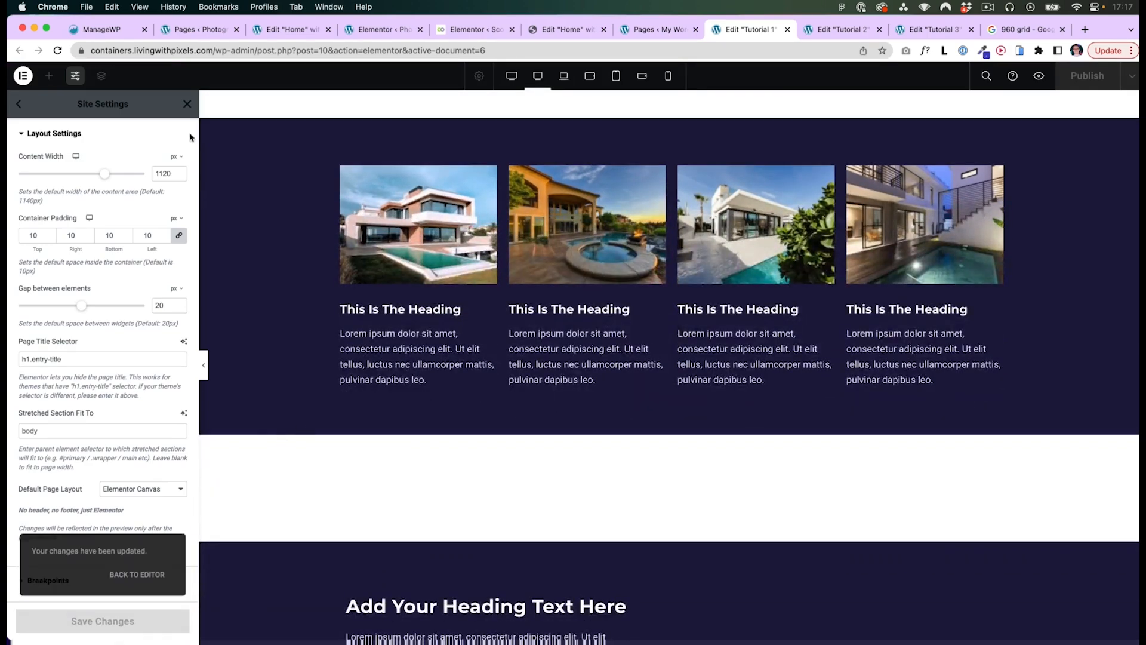
# Open the live view of the Porsche page in a new tab from the WordPress page list.
pyautogui.click(678, 318)
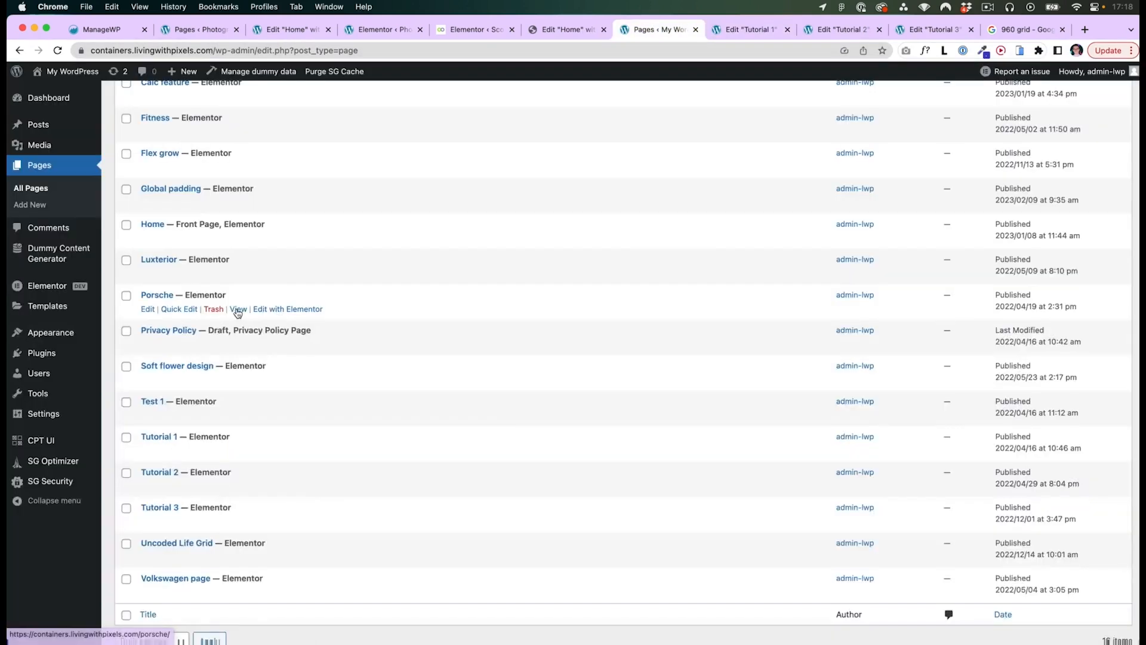
pyautogui.keyDown('super'); pyautogui.click(237, 310); pyautogui.keyUp('super')
pyautogui.click(686, 33)
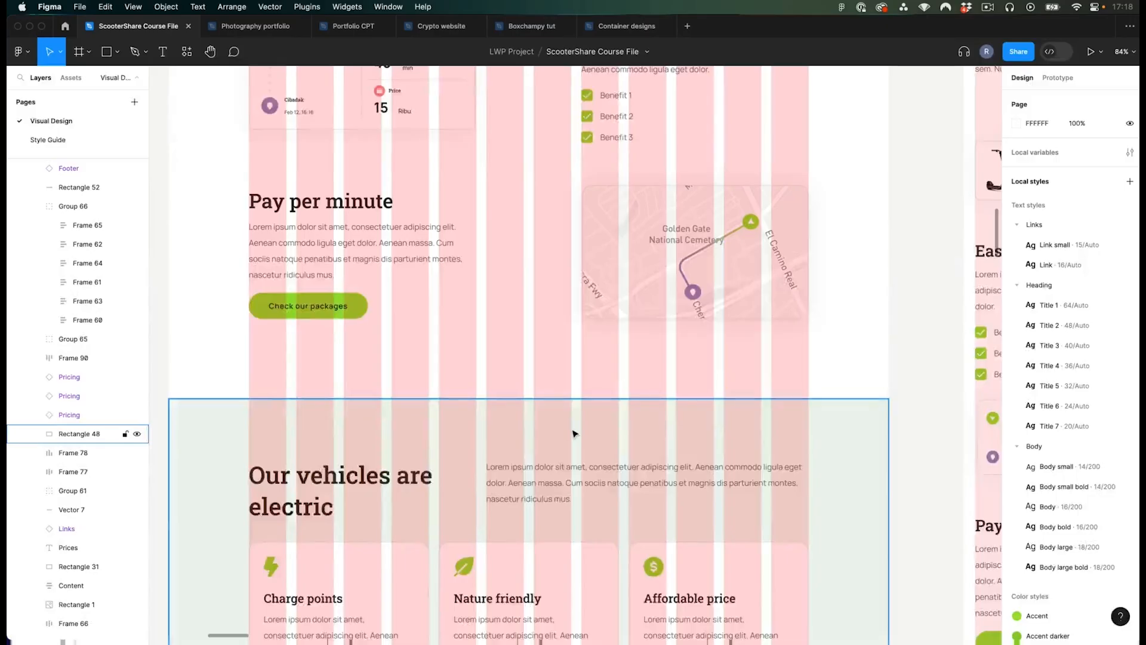
# Try Boxed content width on the "This is a title that is left aligned" container beside the beach photo, and restore it to Full Width.
pyautogui.scroll(-10, 573, 432)
pyautogui.scroll(-5, 462, 415)
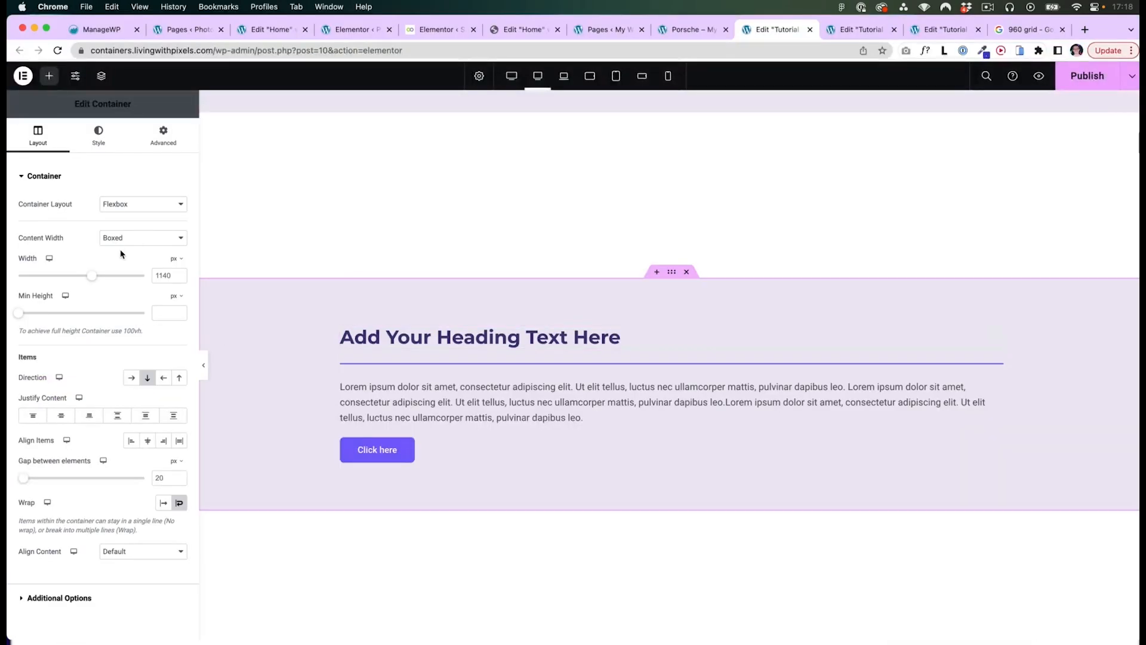
pyautogui.scroll(-15, 476, 403)
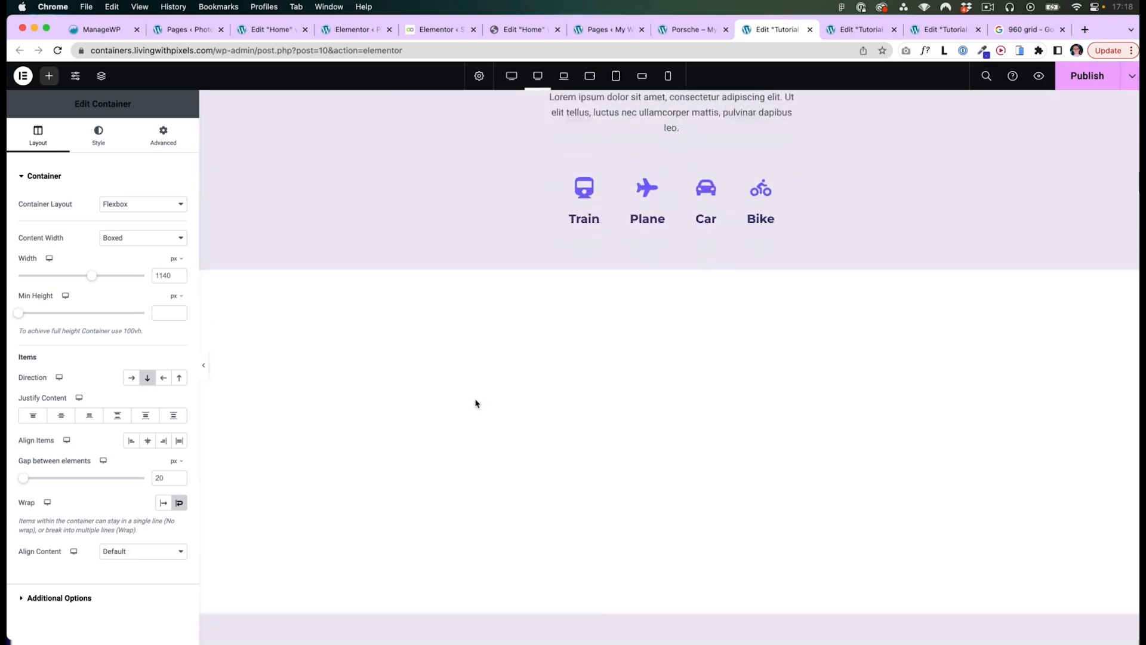
pyautogui.scroll(-5, 475, 403)
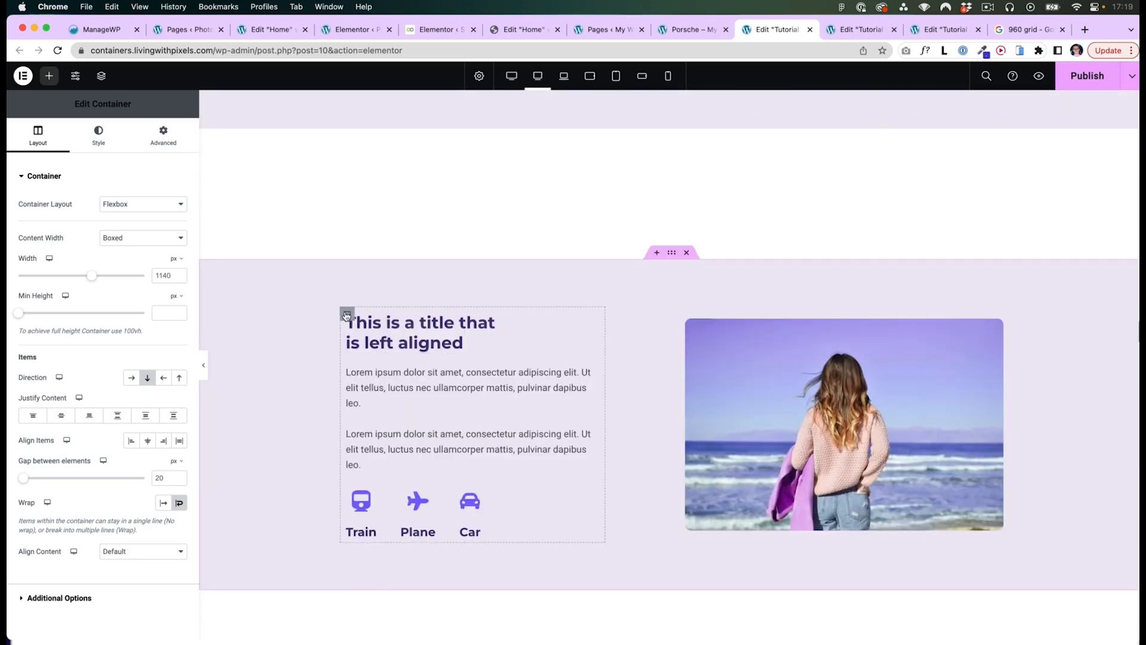
pyautogui.click(346, 314)
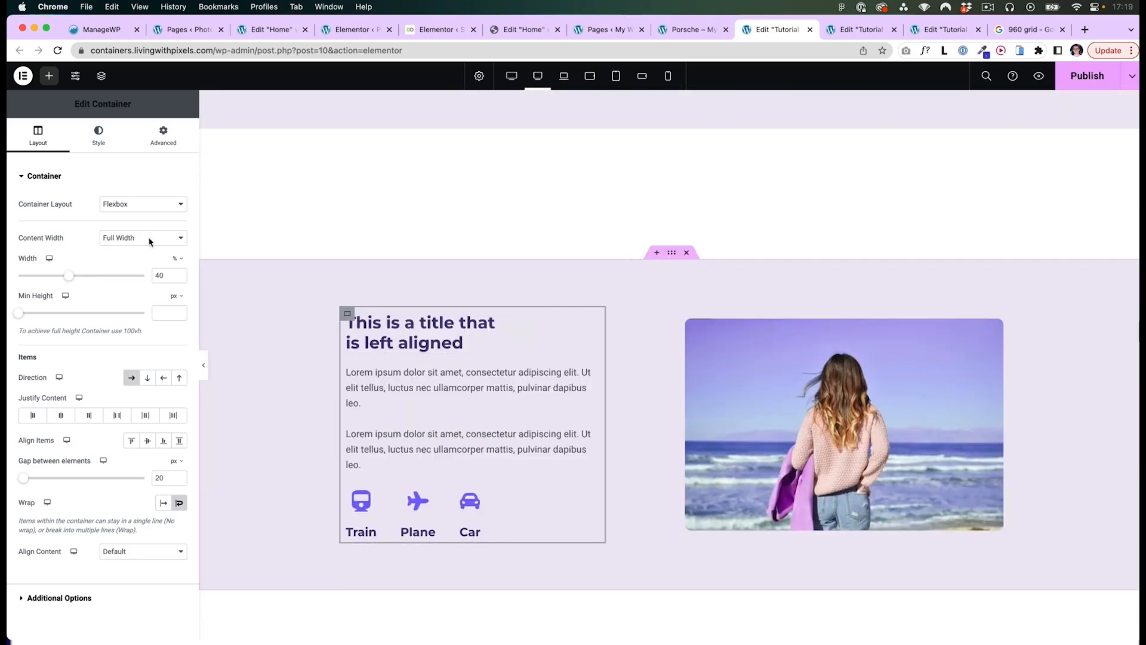
pyautogui.click(128, 238)
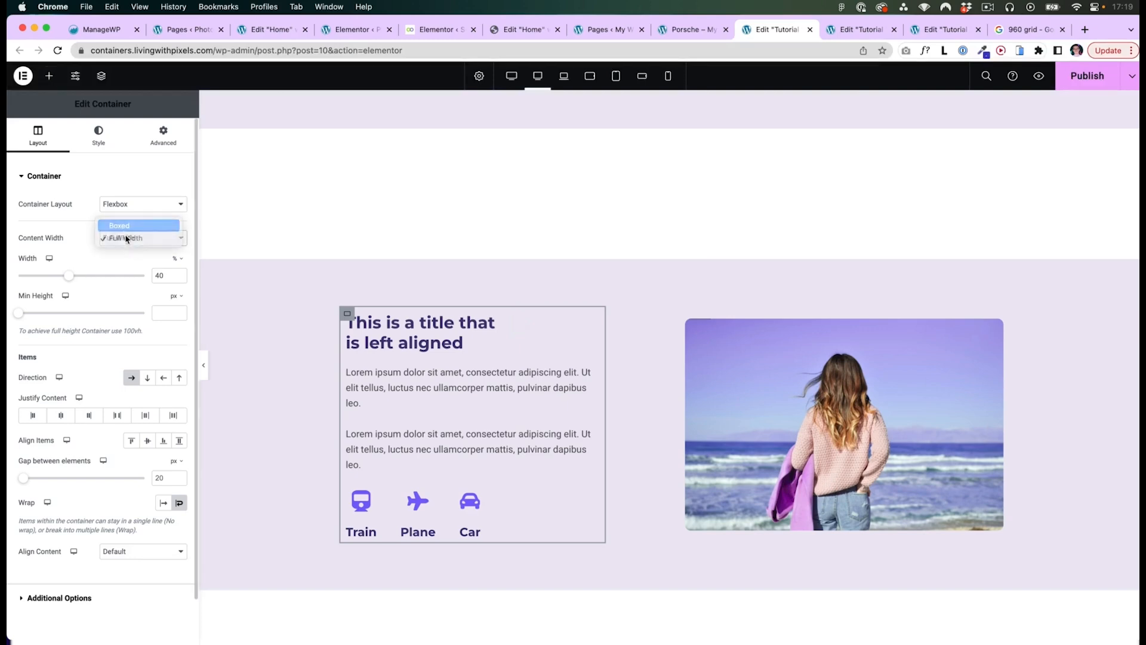
pyautogui.click(119, 225)
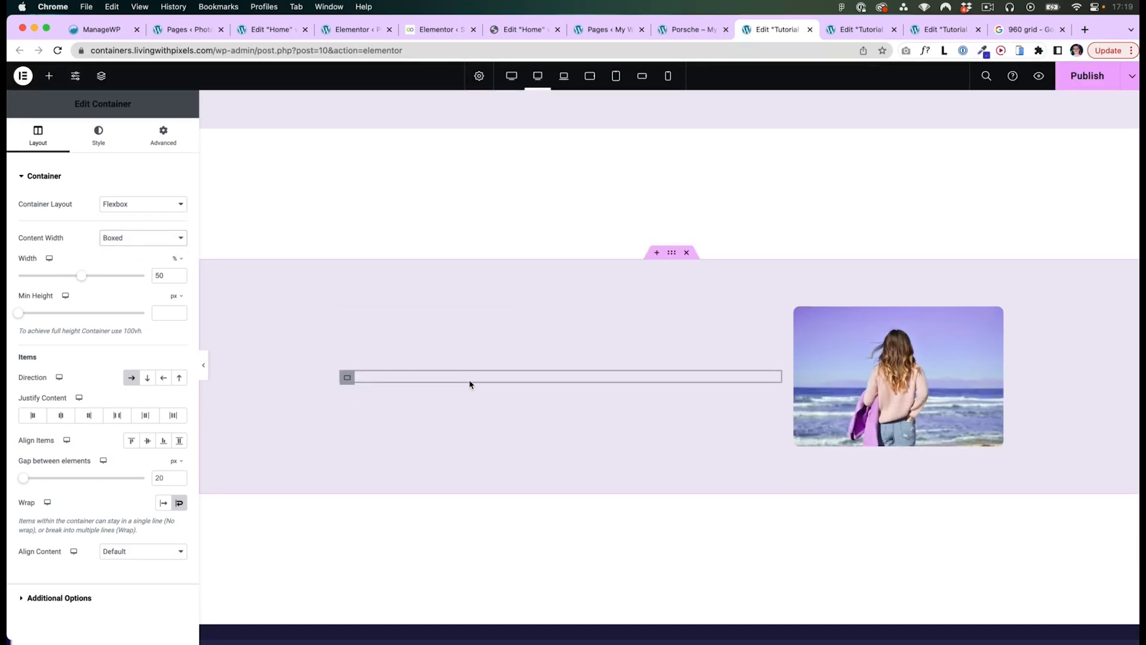
pyautogui.click(120, 238)
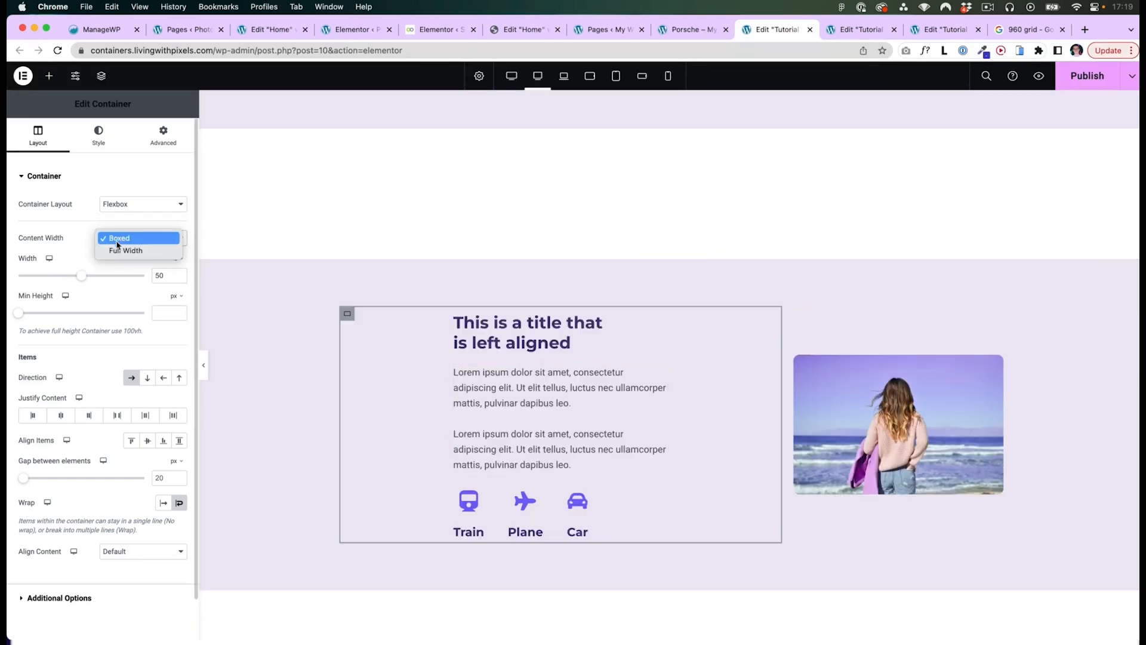
pyautogui.click(118, 251)
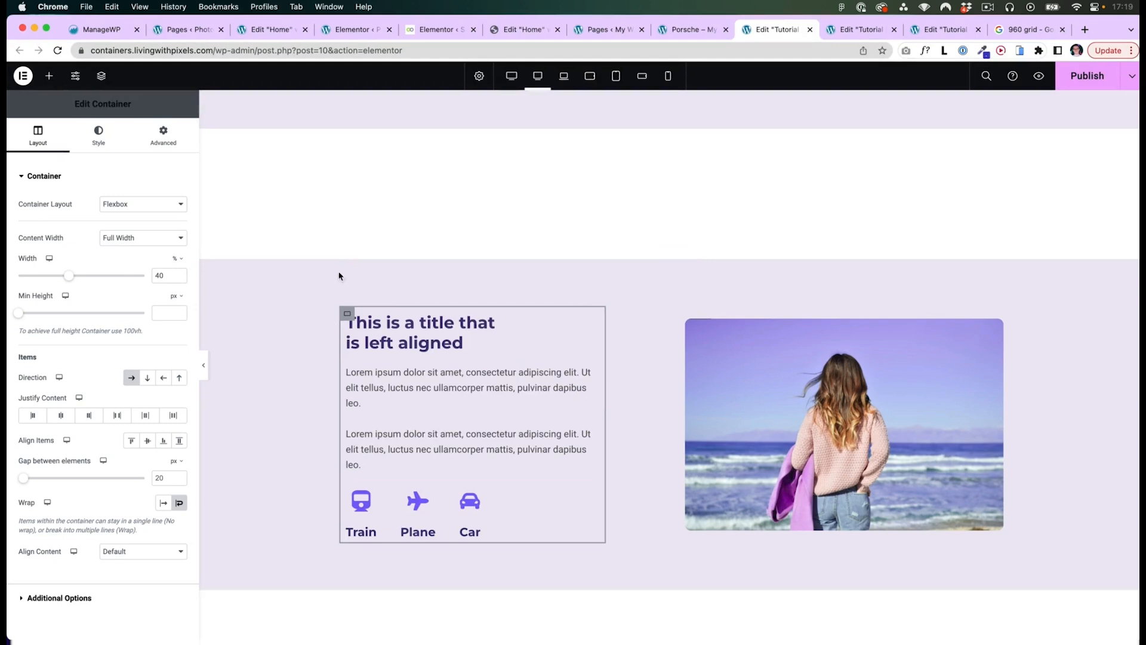
pyautogui.scroll(-2, 527, 375)
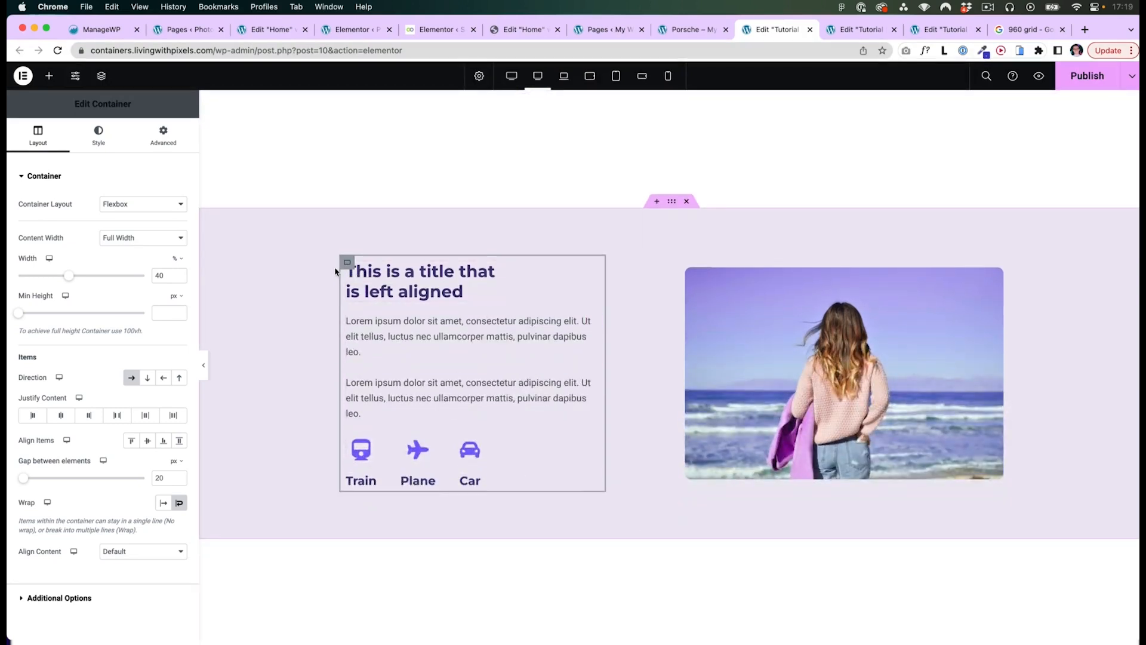
pyautogui.scroll(-2, 310, 311)
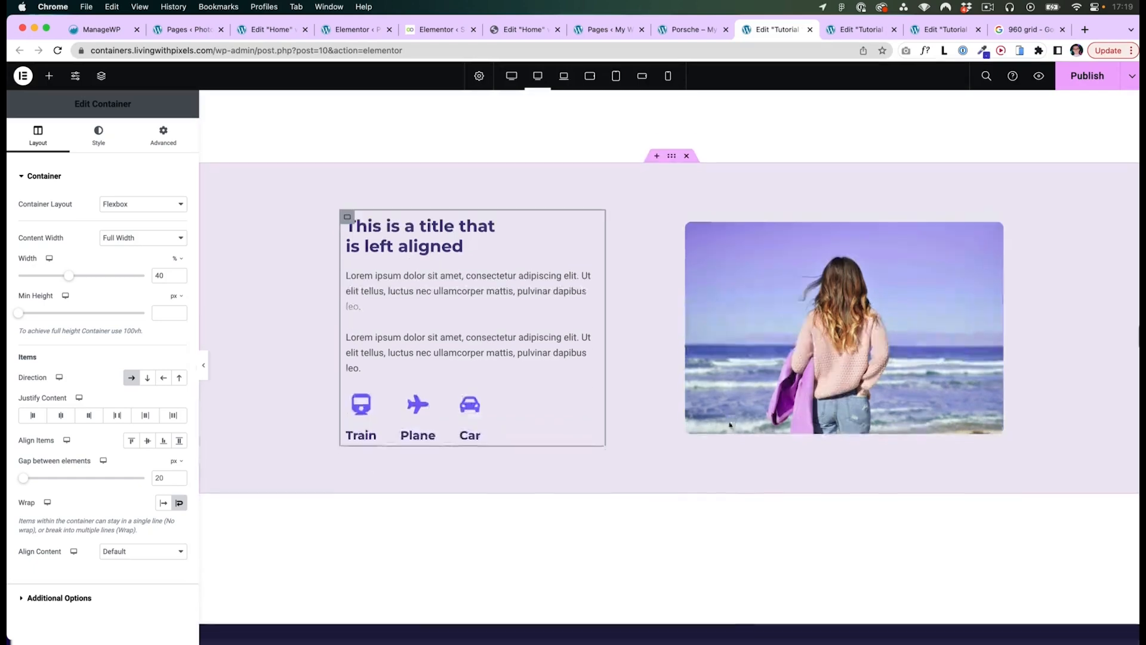
pyautogui.scroll(1, 310, 310)
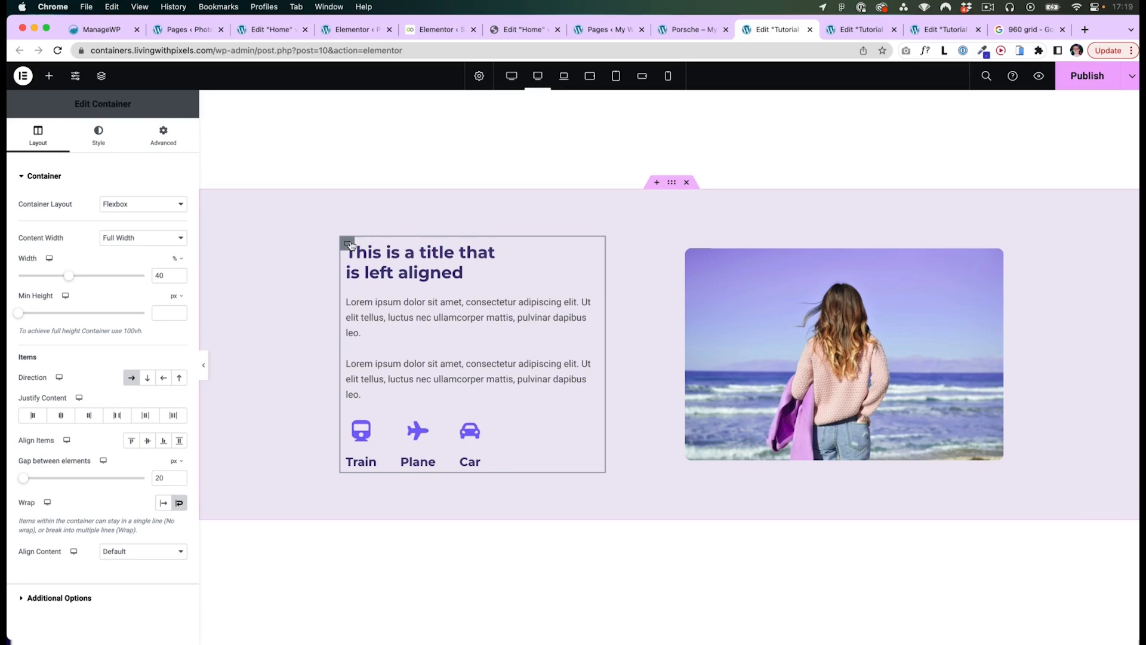
pyautogui.scroll(1, 661, 204)
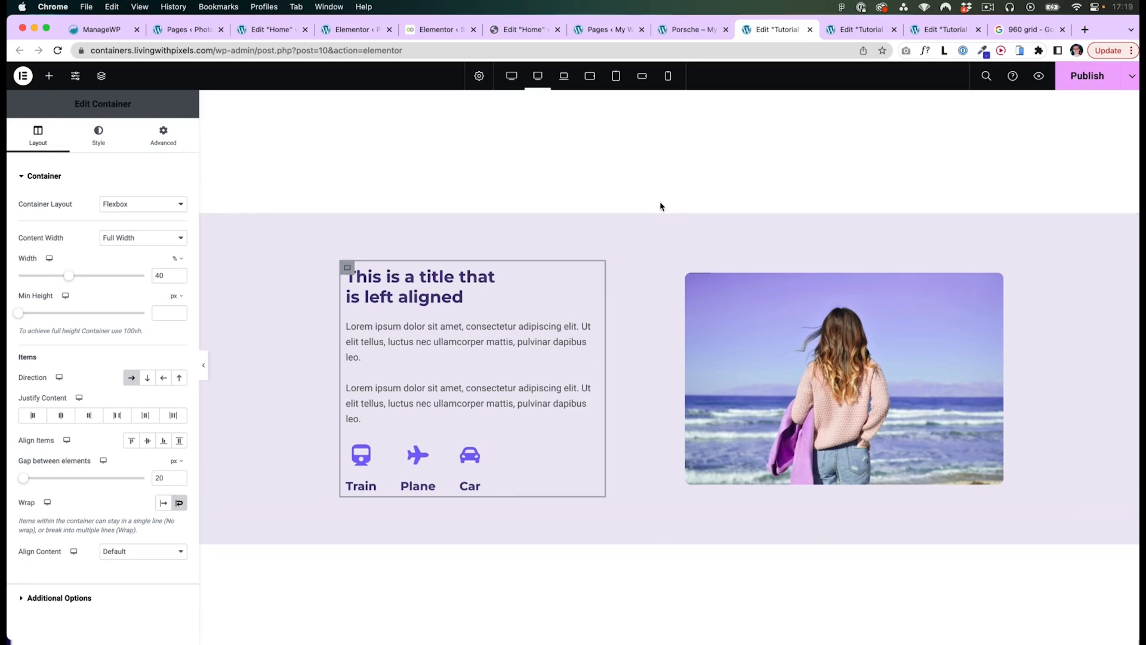